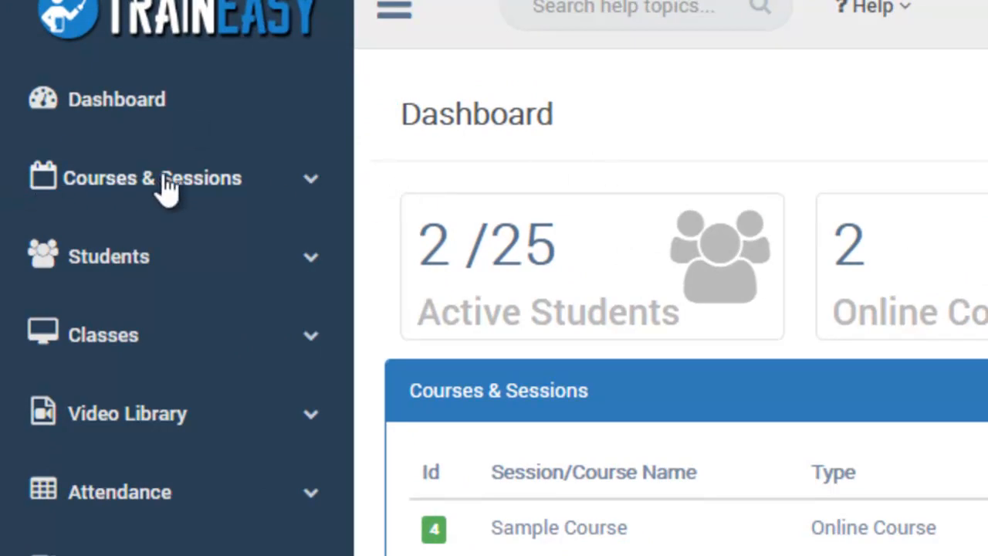
Expand the options for adding a new entry under Courses & Sessions
click(311, 186)
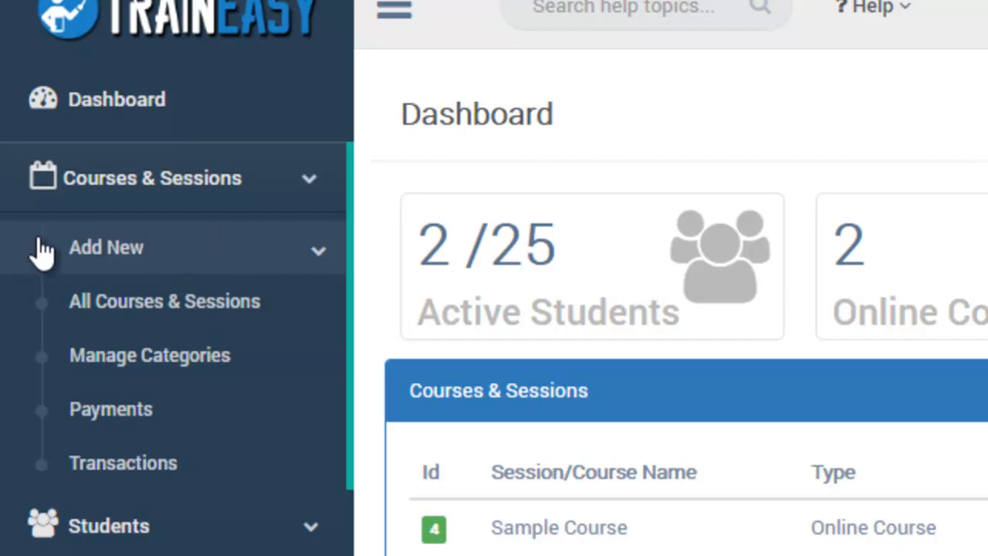
click(319, 259)
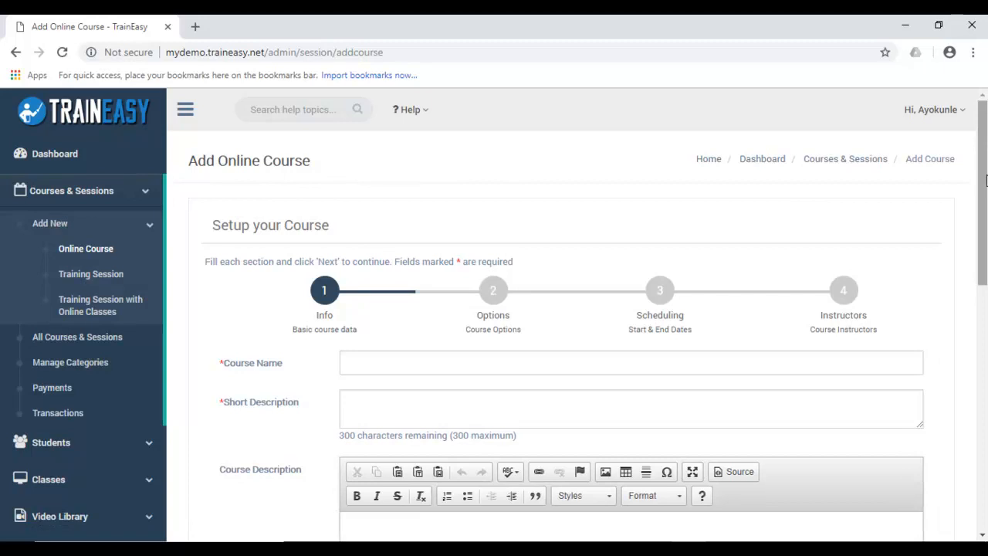
Look over the Course Name, Short Description and Course Description fields on the Add Online Course form
drag(986, 183, 986, 213)
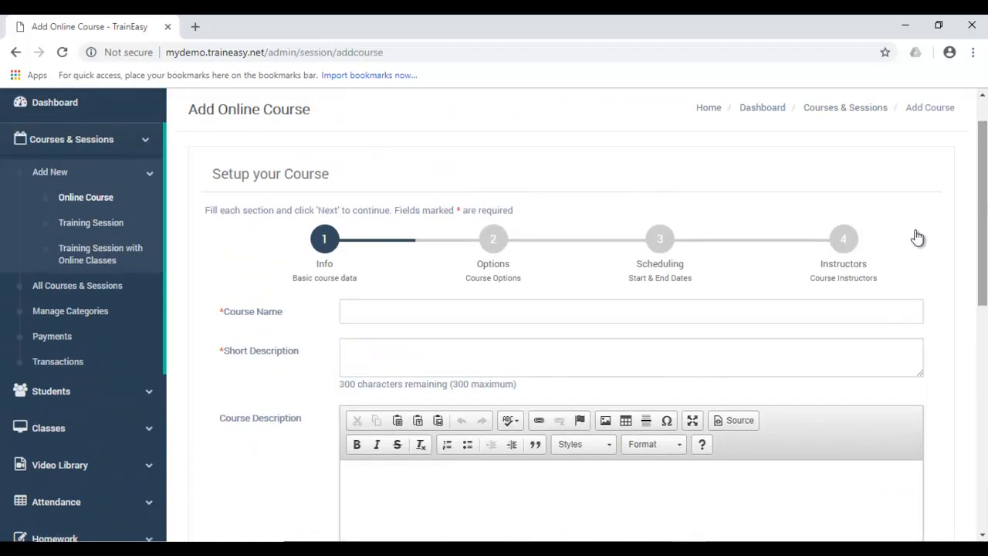
click(417, 308)
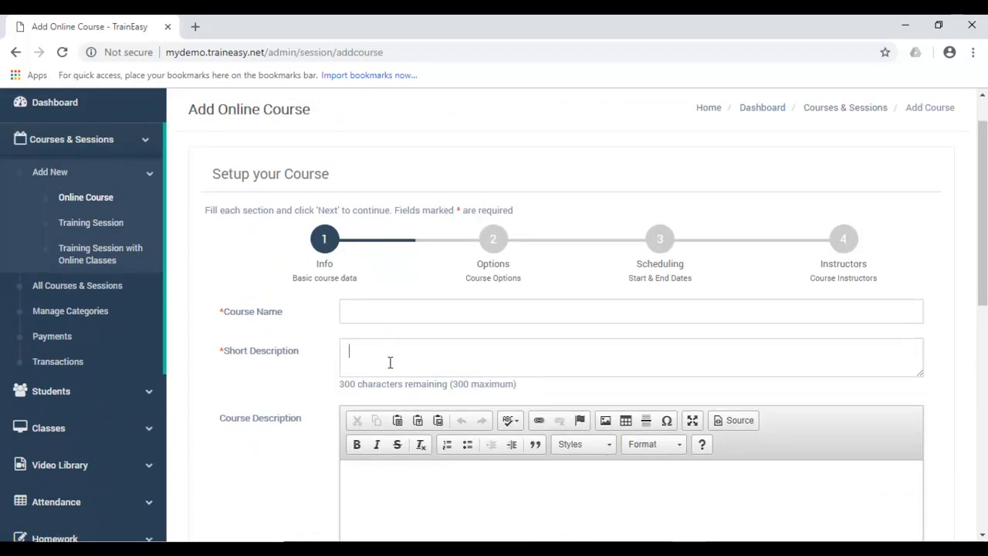
drag(986, 260, 985, 293)
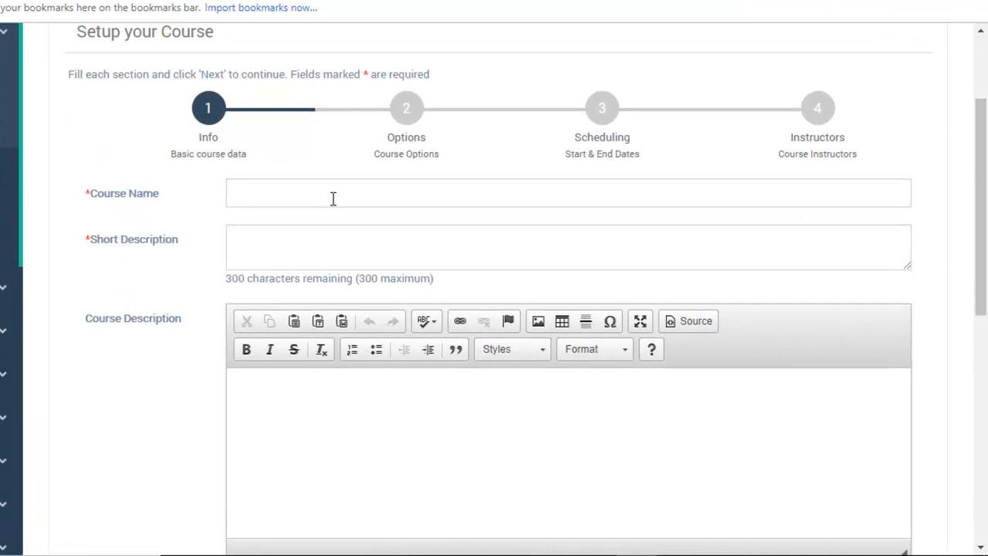
click(374, 190)
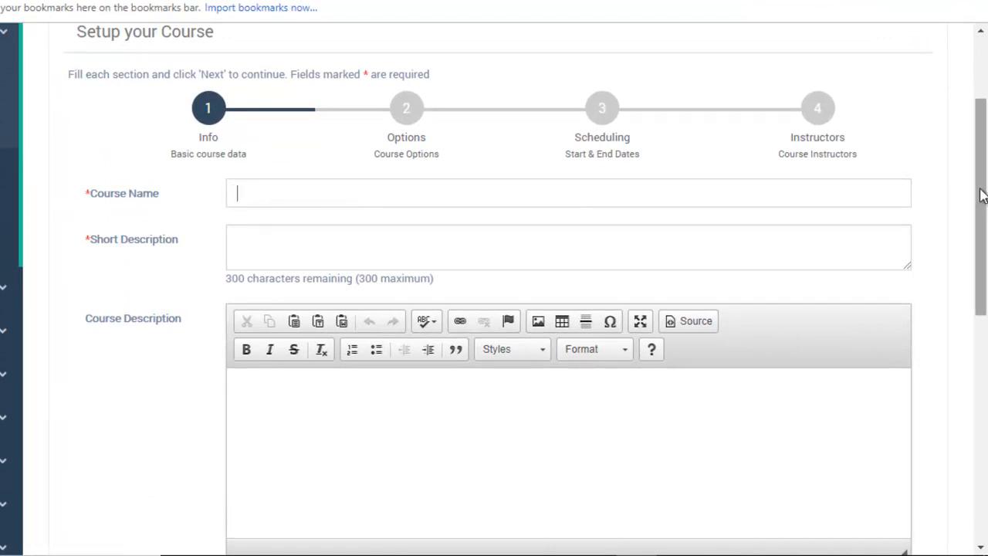
drag(981, 195, 981, 255)
click(268, 141)
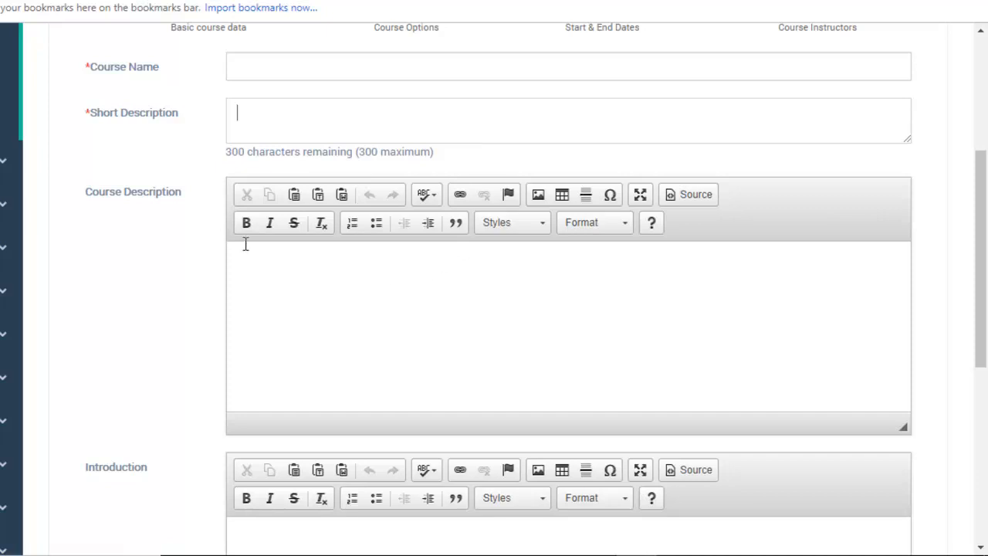
click(292, 285)
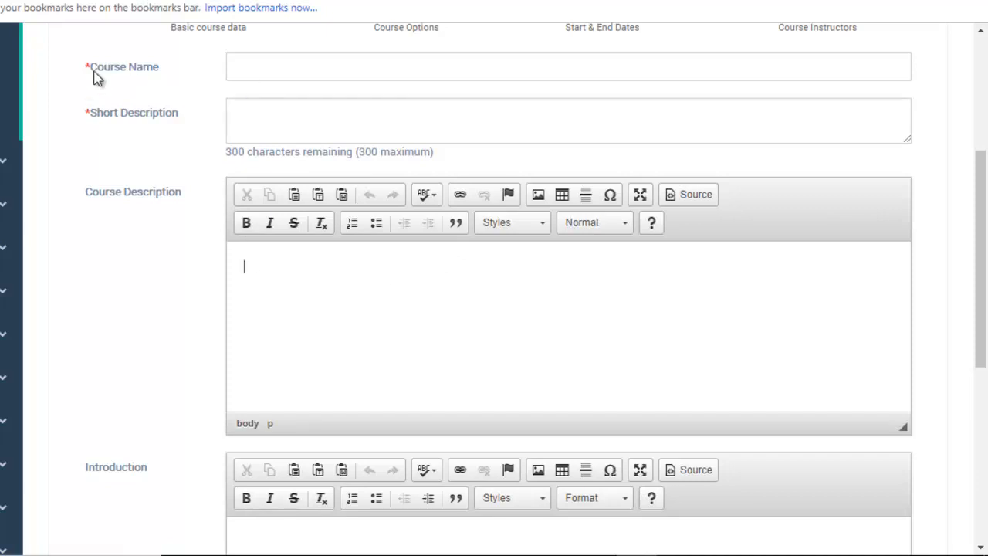
Check which course fields are marked with an asterisk and read the form's note about required fields
drag(90, 66, 86, 64)
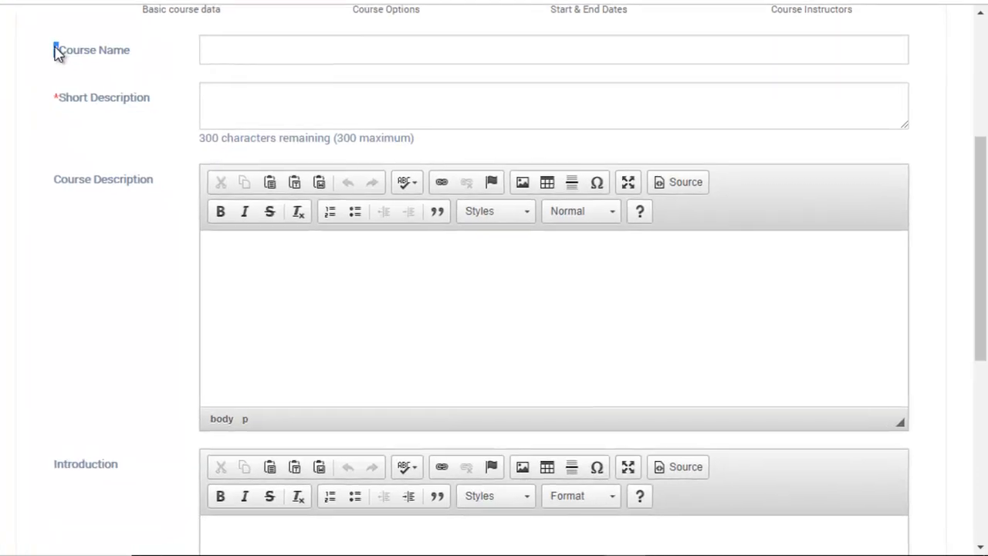
click(231, 104)
drag(987, 170, 904, 105)
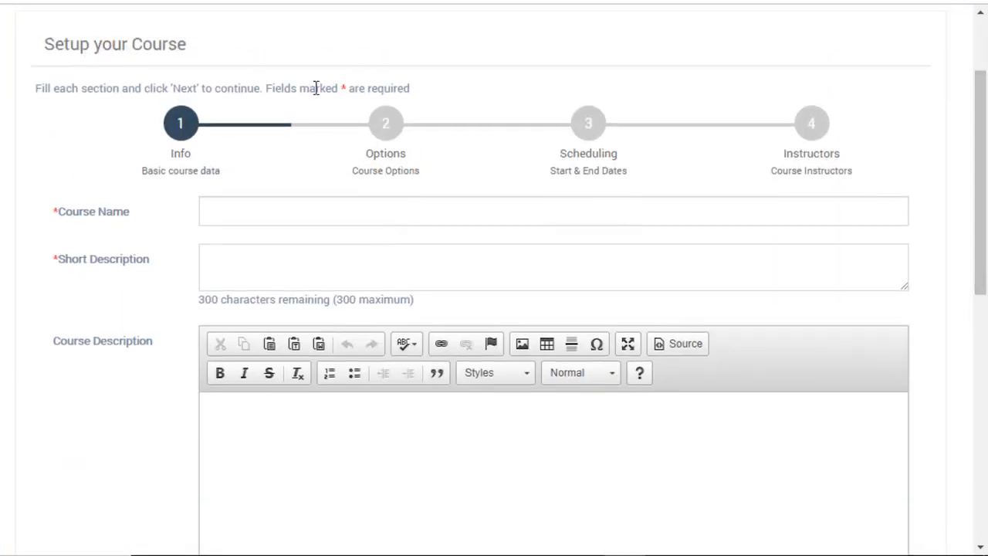
drag(346, 86, 340, 86)
click(361, 87)
drag(981, 127, 981, 142)
scroll(453, 224, down, 1)
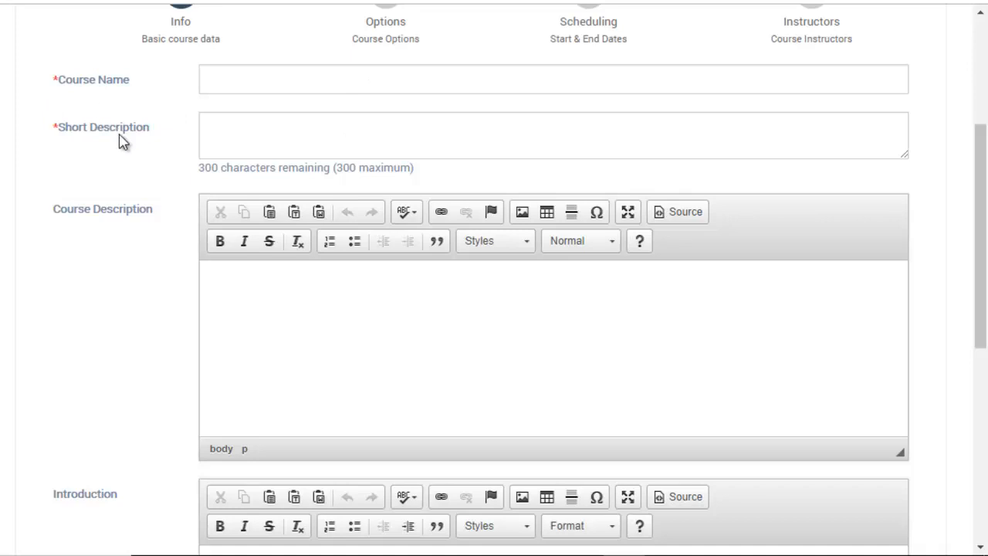
Examine the Course Description field and its rich-text editor, checking whether it is marked as required
scroll(603, 267, down, 1)
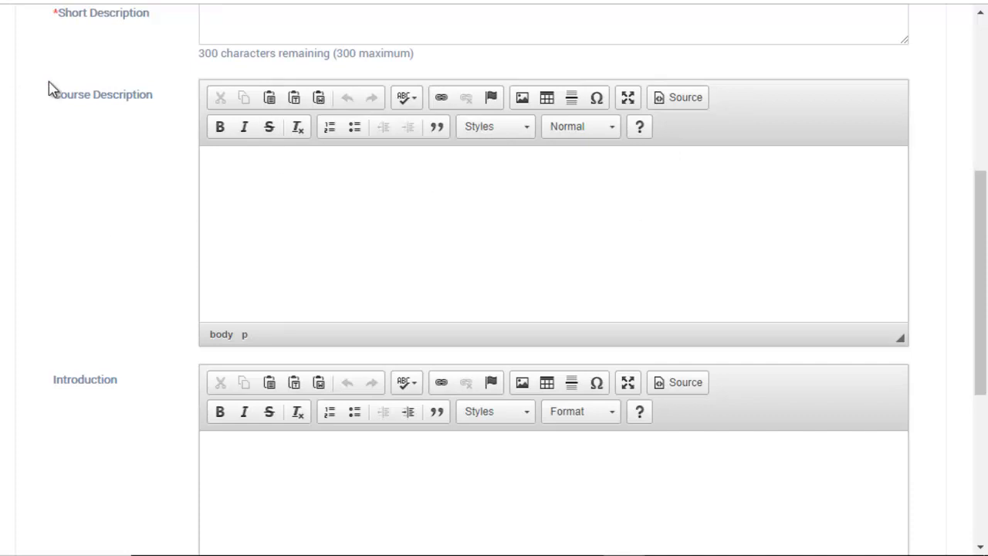
drag(68, 99, 178, 105)
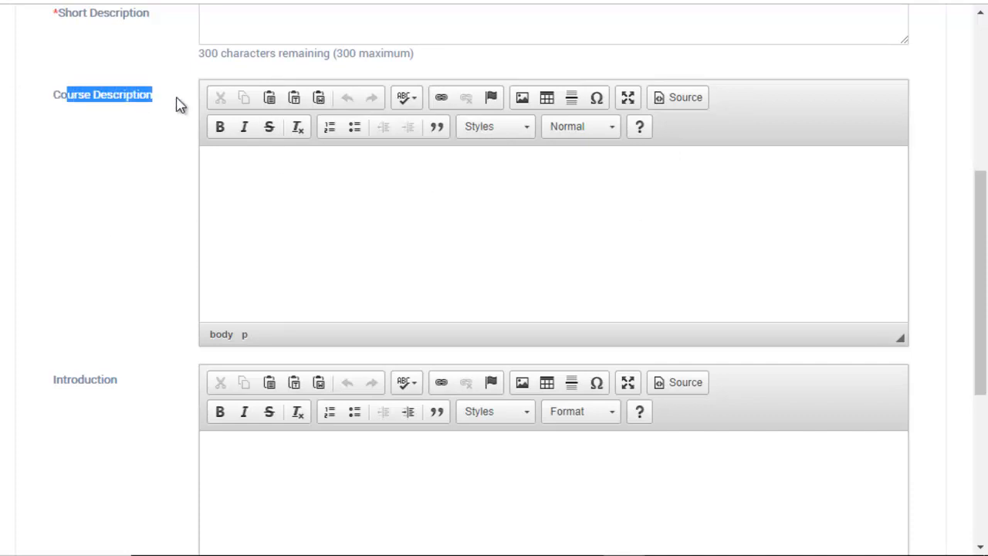
click(278, 173)
click(117, 192)
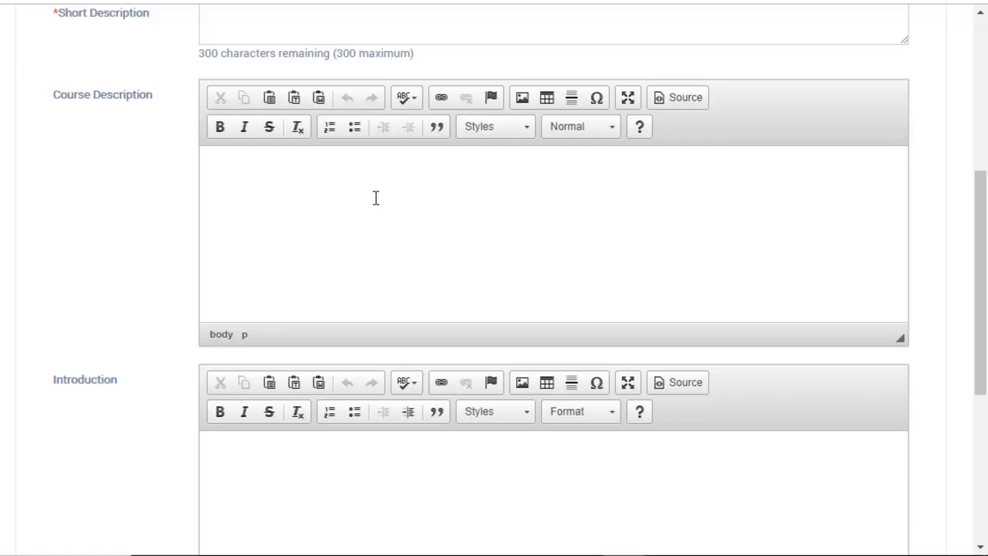
drag(986, 283, 986, 261)
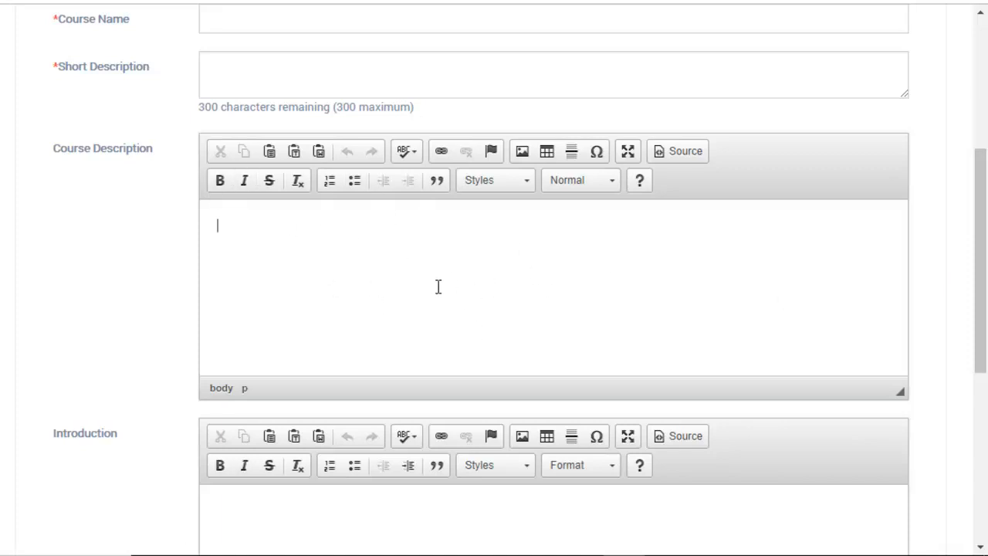
scroll(846, 276, down, 1)
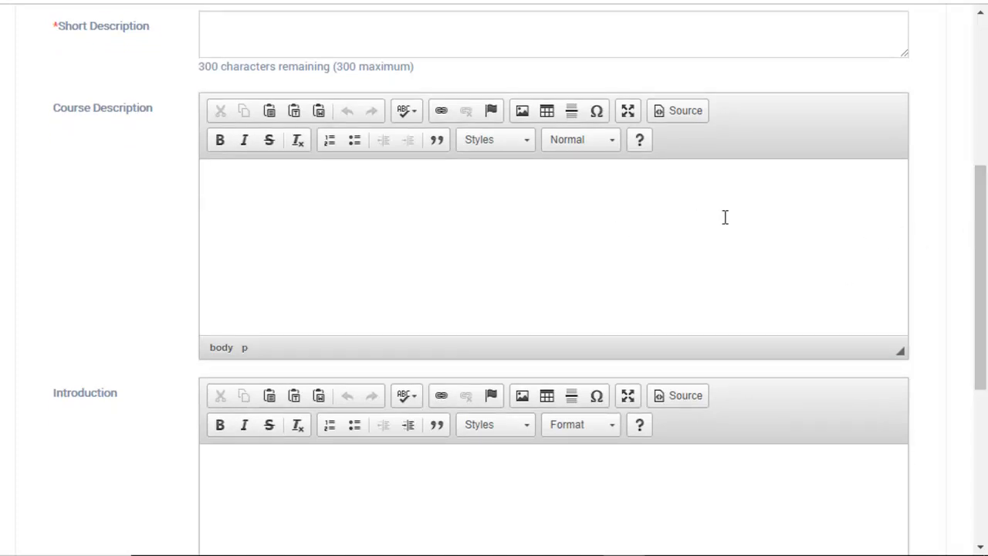
Examine the Introduction editor and the optional Cover Image section further down the course form
drag(986, 237, 986, 293)
click(632, 342)
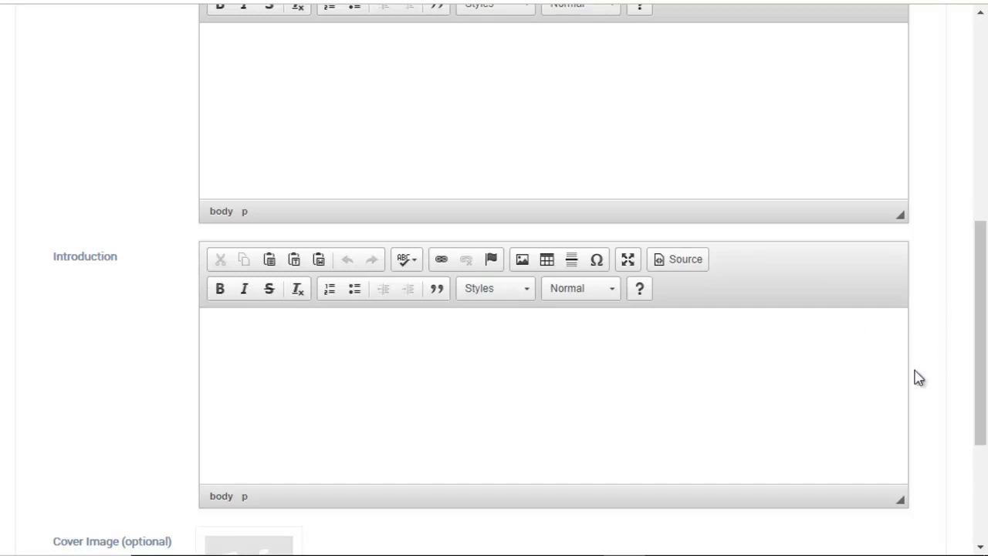
scroll(986, 347, down, 1)
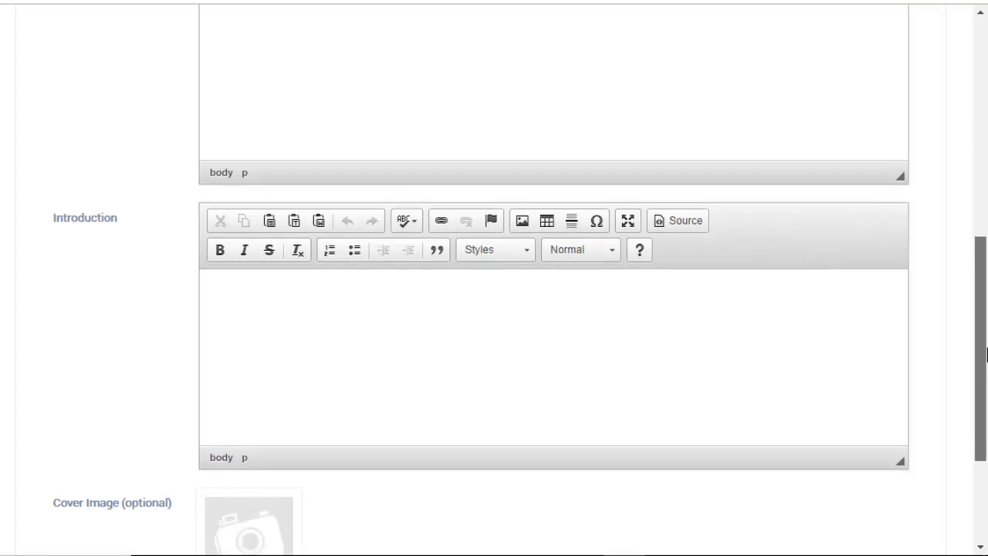
scroll(987, 353, up, 1)
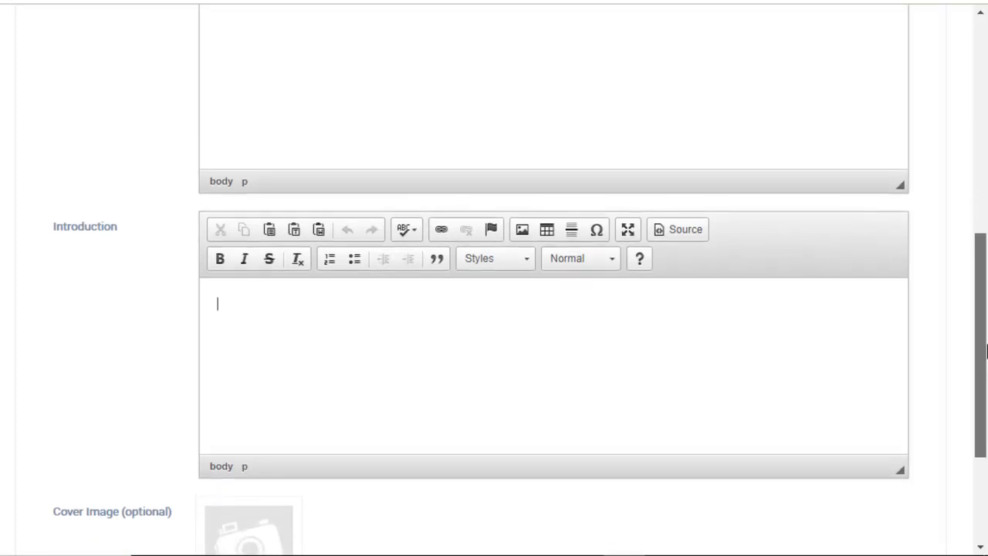
drag(986, 351, 987, 332)
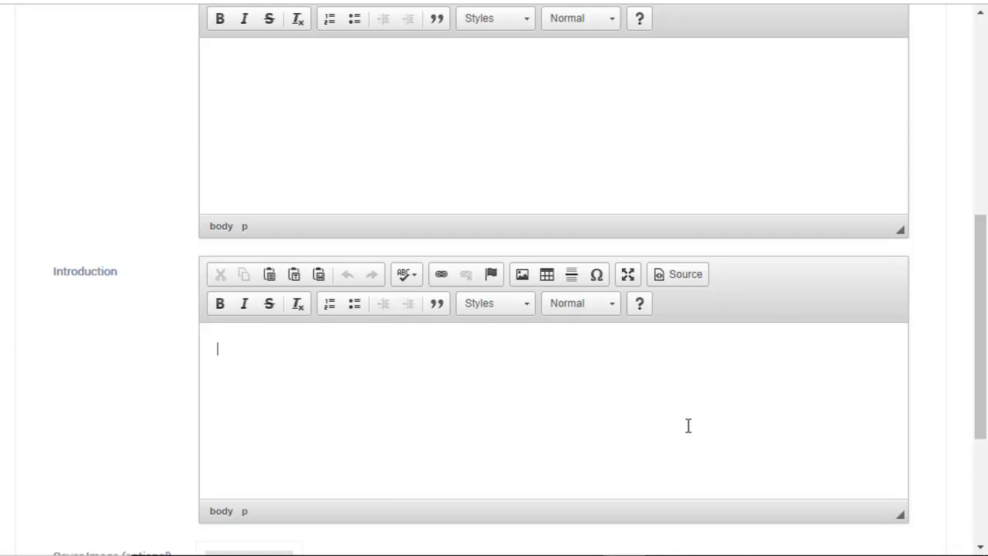
drag(984, 371, 985, 423)
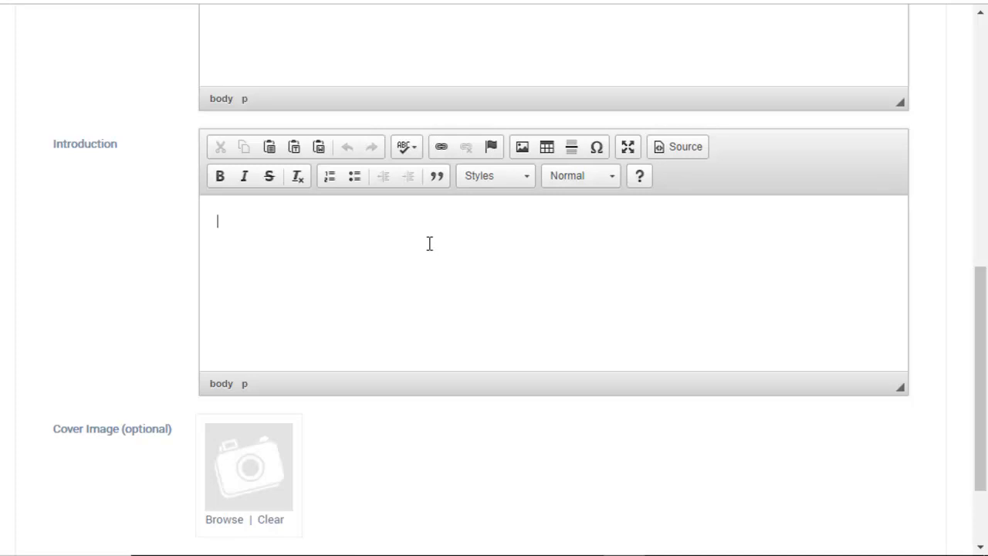
scroll(979, 378, down, 2)
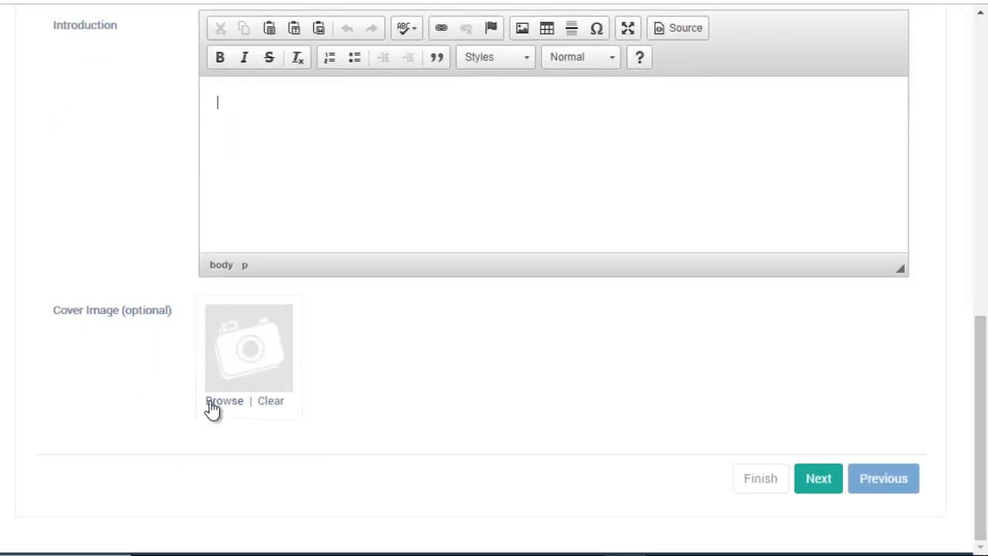
Open the public site in a new browser tab and bring up its Online Courses page
drag(981, 325, 986, 23)
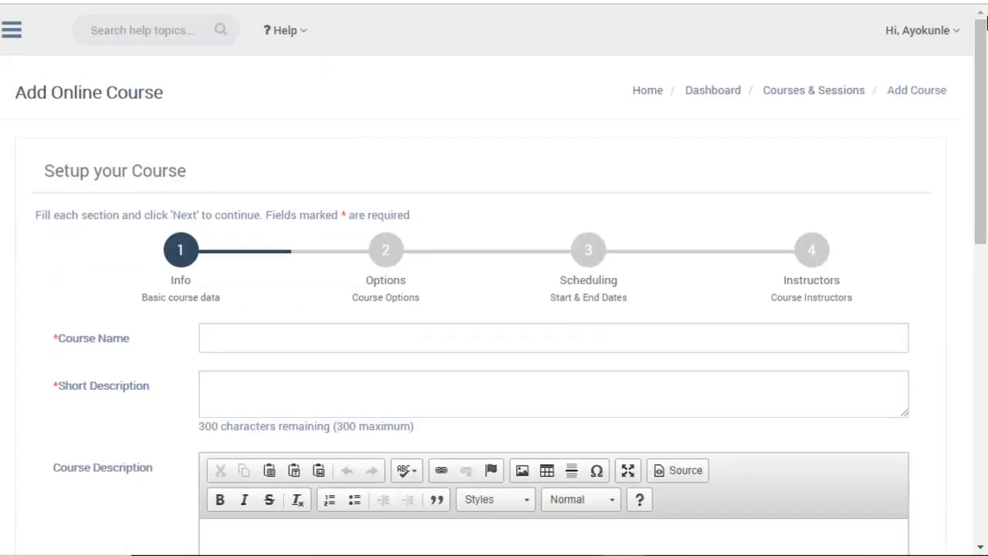
right_click(0, 35)
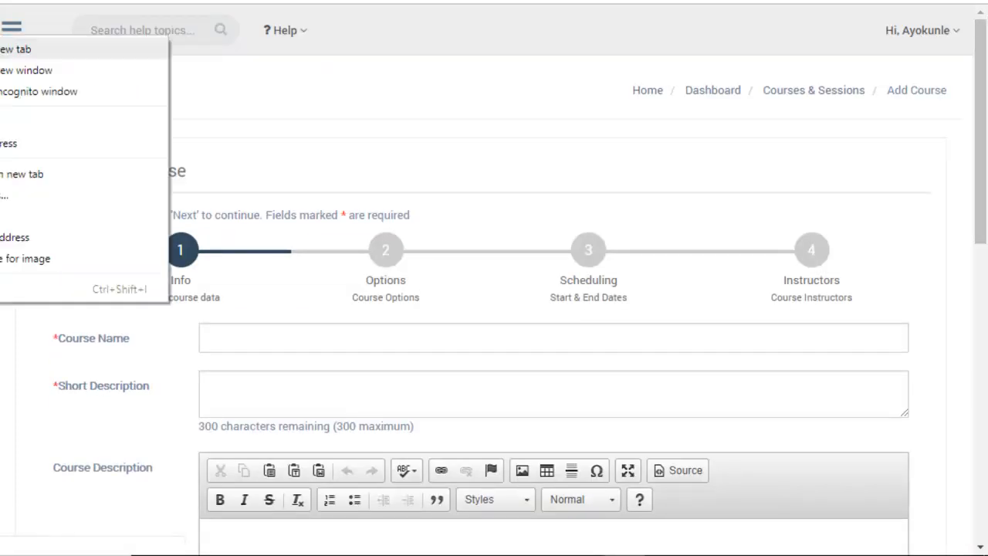
click(2, 49)
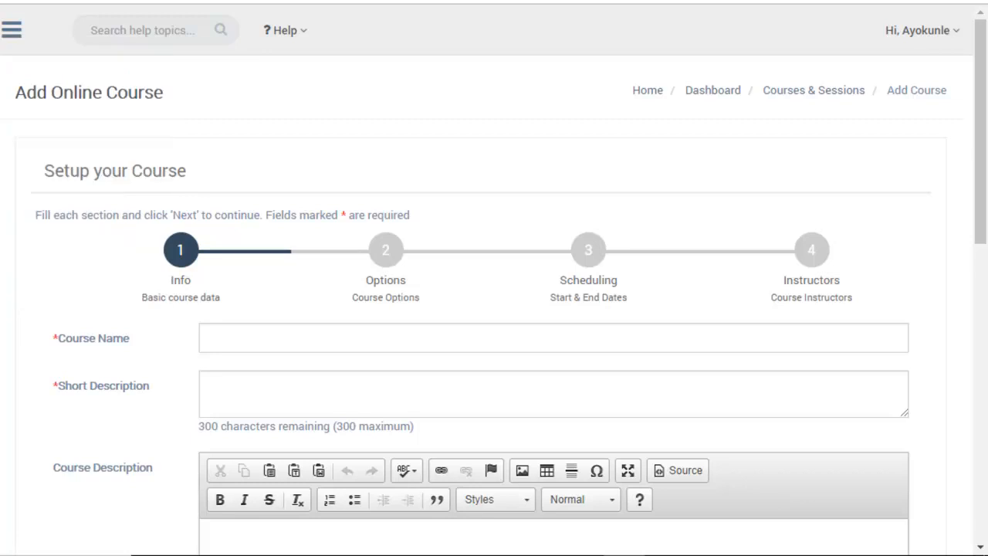
scroll(494, 278, down, 9)
scroll(495, 278, down, 1)
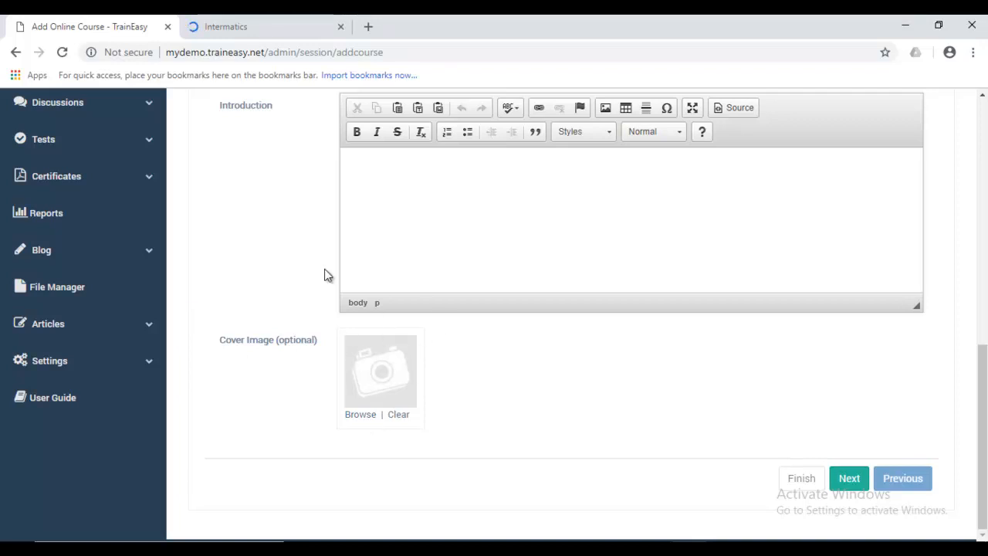
click(242, 20)
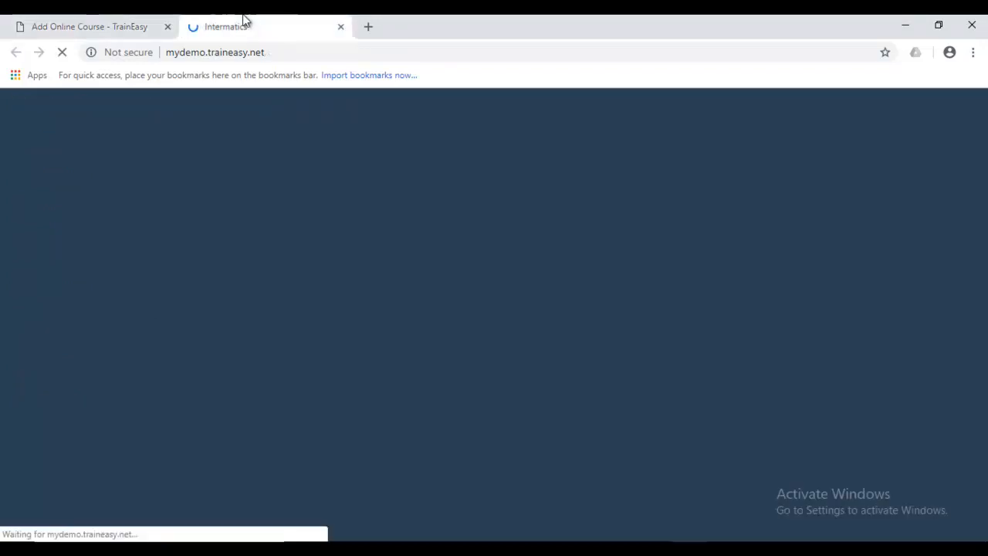
click(88, 22)
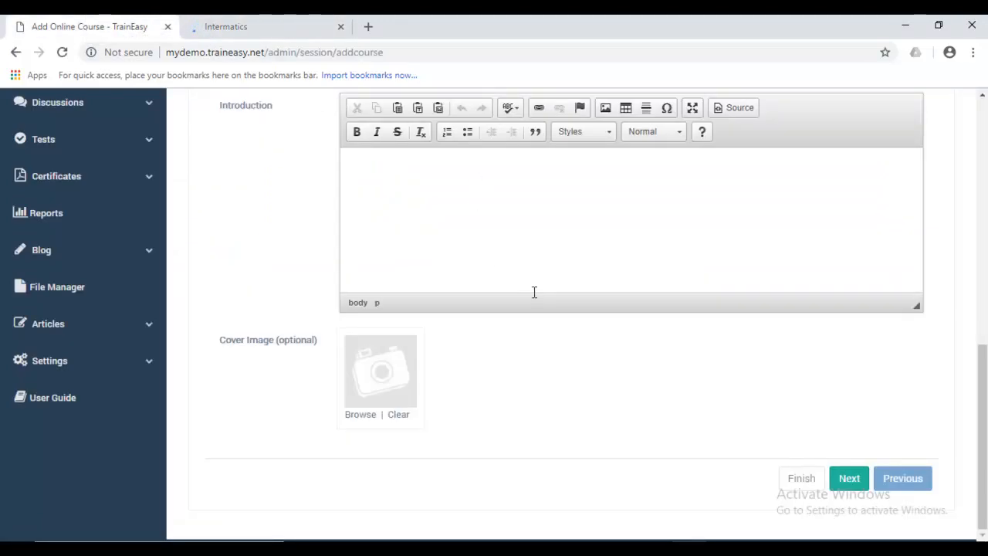
key(ctrl+Tab)
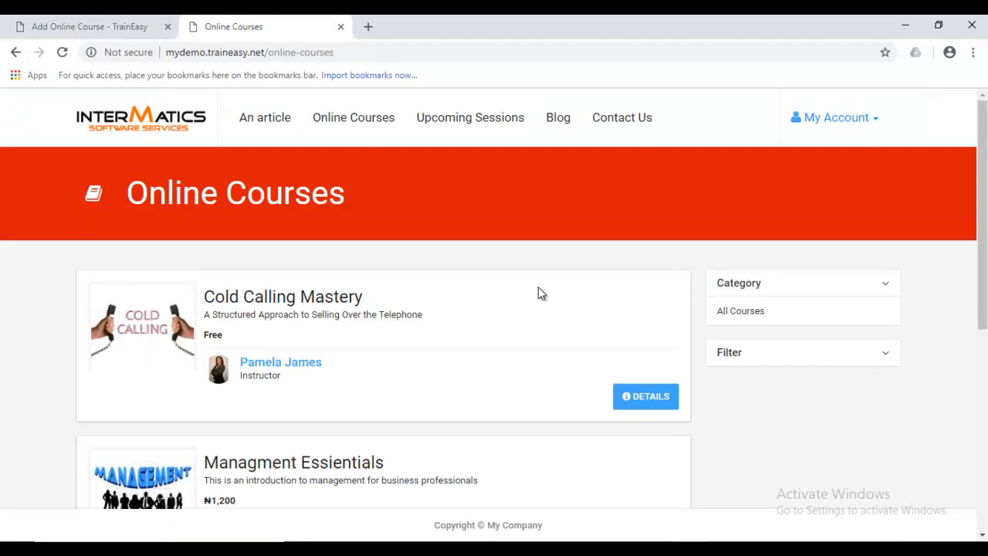
Review the online course listings and highlight the short description of the Cold Calling Mastery course
drag(982, 216, 982, 261)
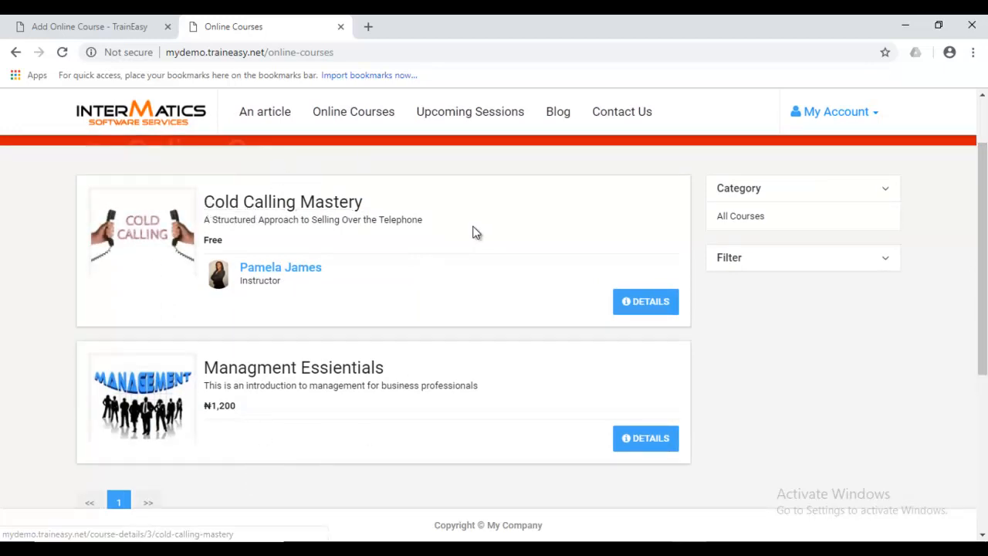
drag(421, 222, 205, 223)
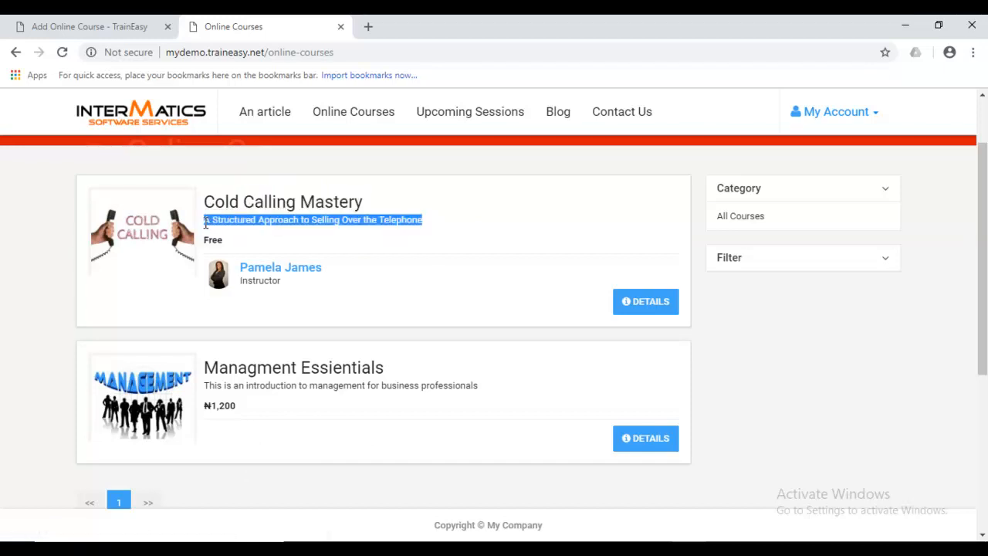
drag(983, 273, 983, 230)
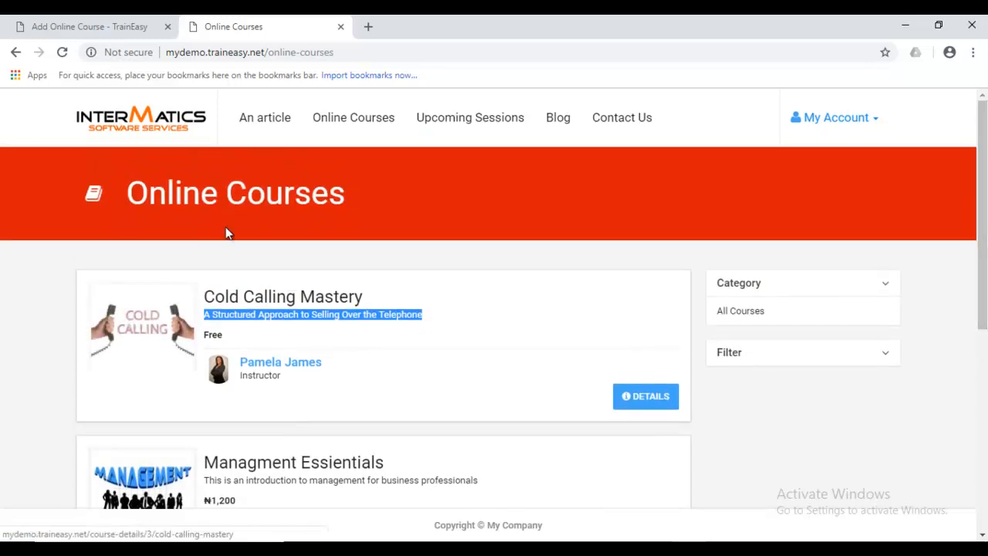
Return to the Add Online Course form and enter "My New Course" as the course name
click(122, 24)
drag(983, 444, 983, 223)
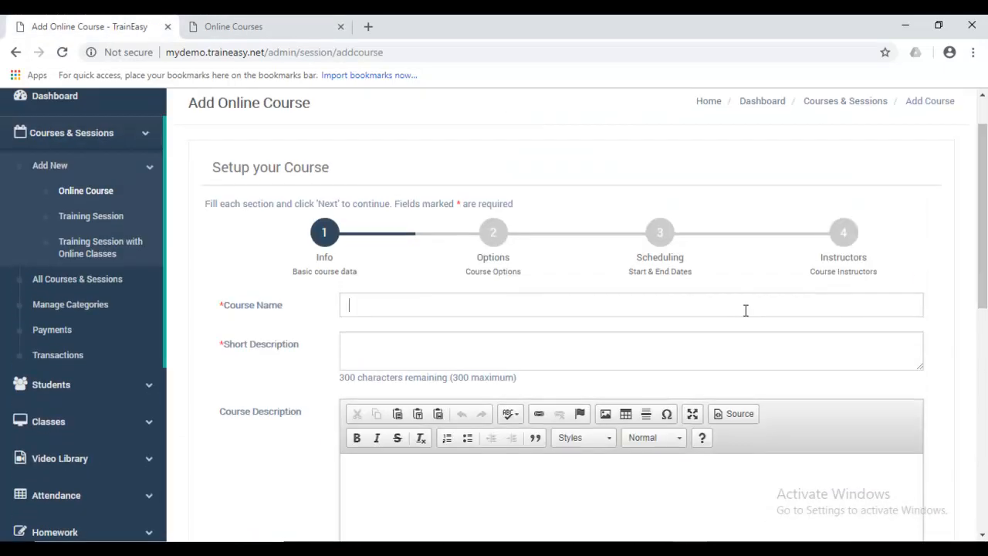
text(New Course)
Enter "This is a description of my course" as the course's short description
scroll(982, 255, down, 3)
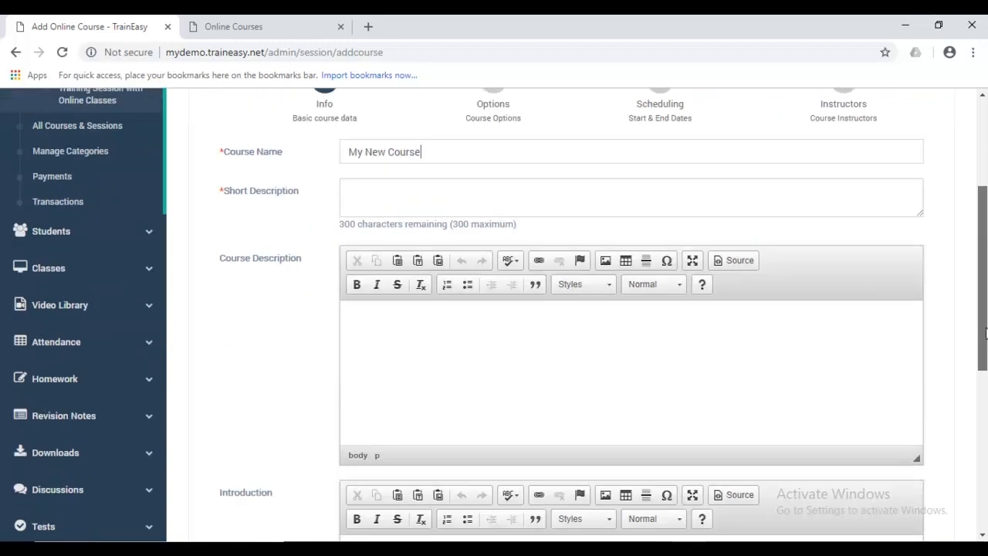
click(801, 164)
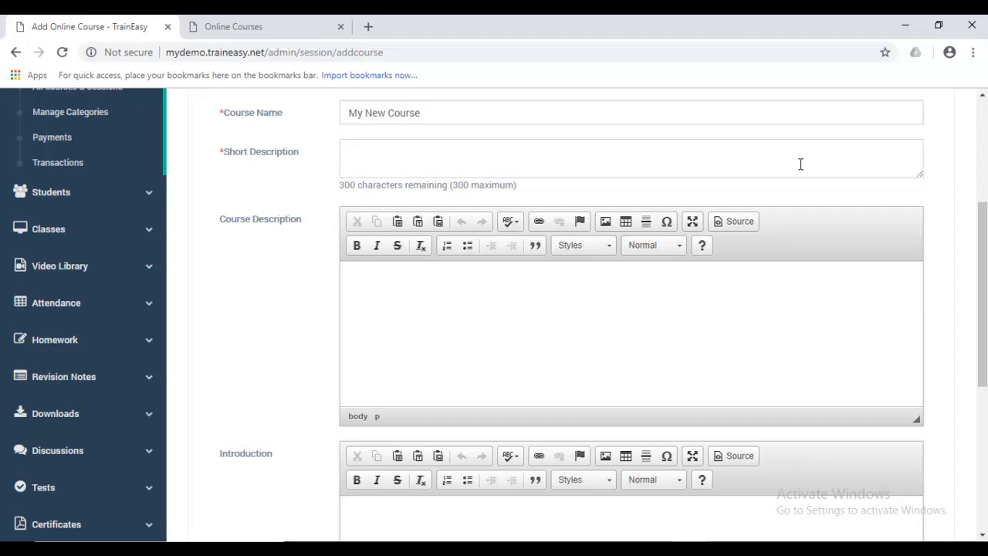
text(This is a description of my course)
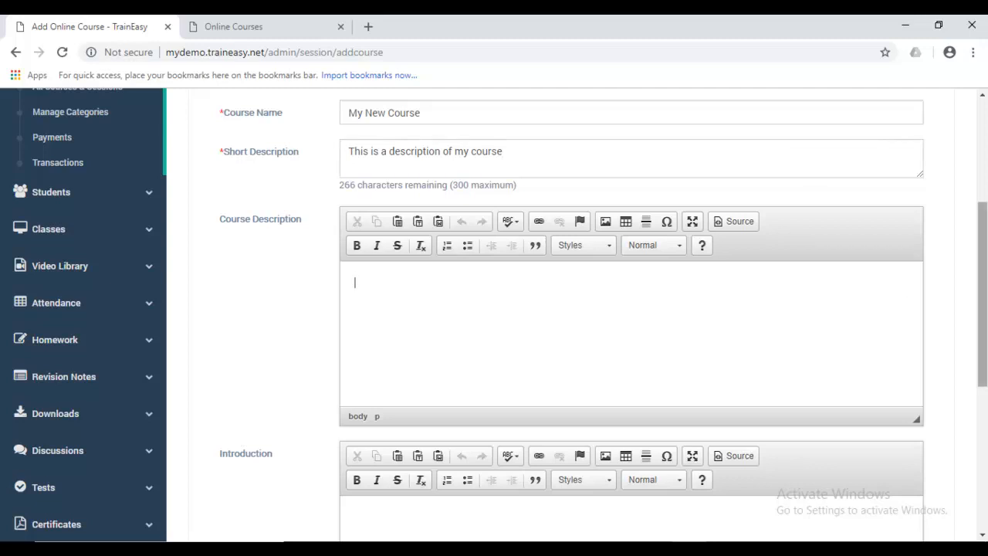
Copy the short description text into the Course Description editor twice, ending each sentence with a period
drag(984, 286, 983, 286)
click(573, 157)
drag(473, 137, 304, 132)
key(ctrl+c)
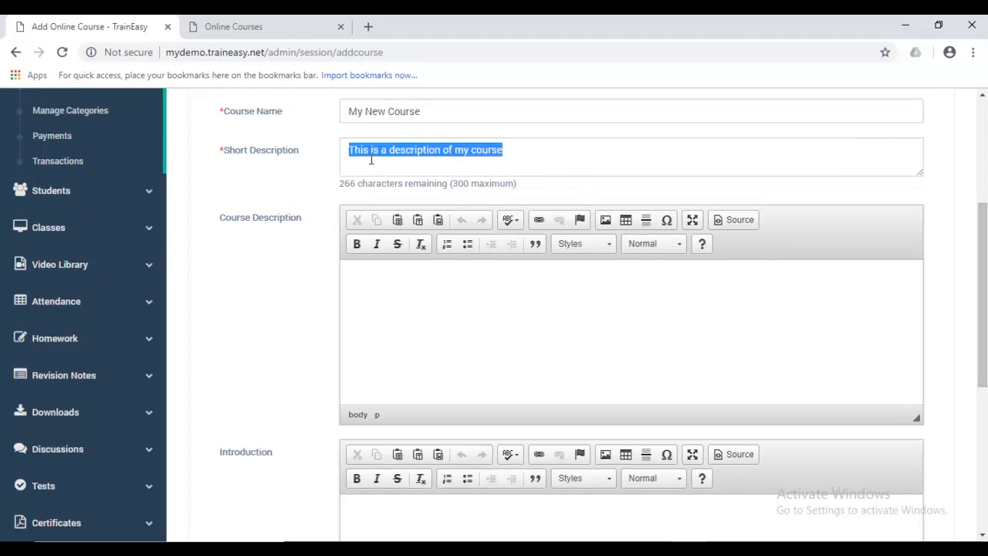
click(409, 286)
key(ctrl+v)
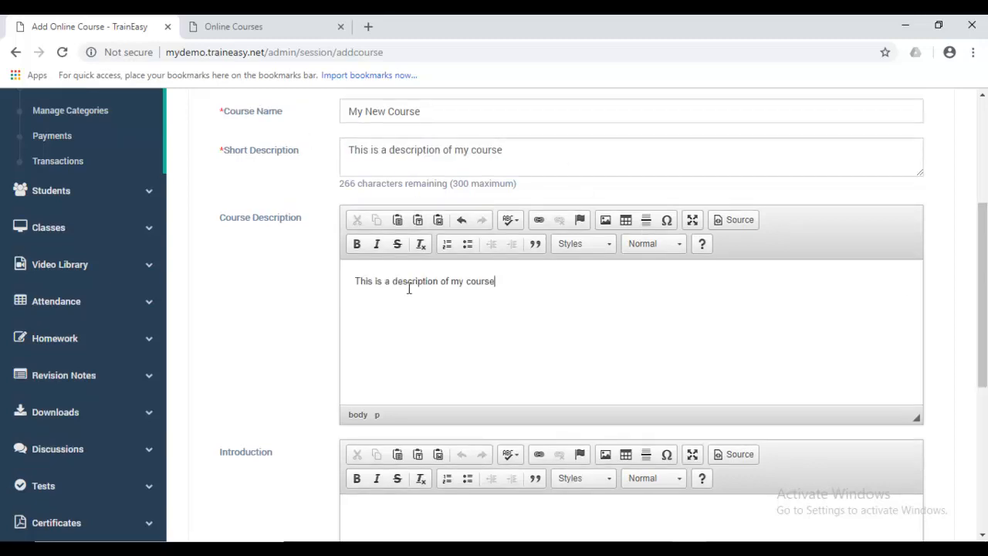
text(.)
key(ctrl+v)
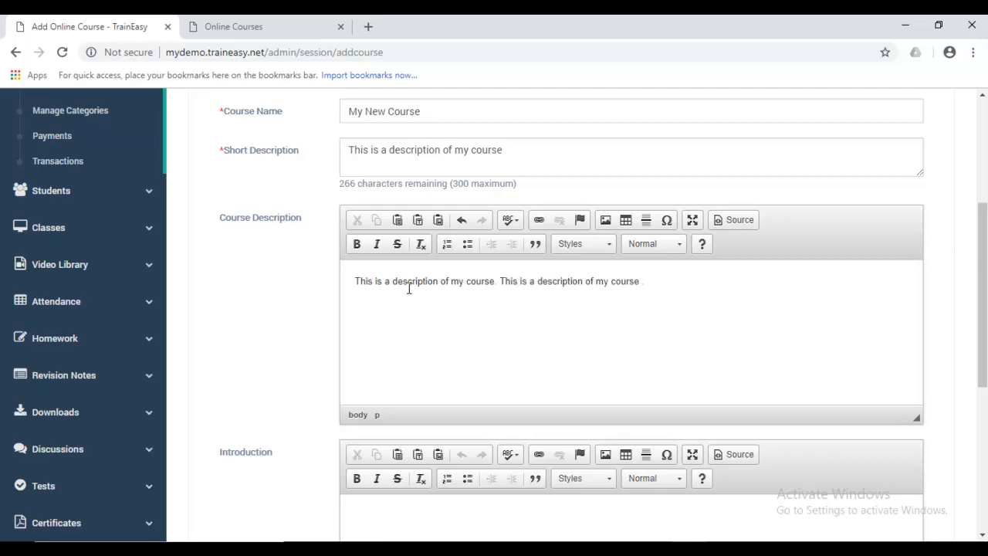
key(ctrl+v)
key(ctrl+v)
key(ctrl+v)
key(ctrl+v)
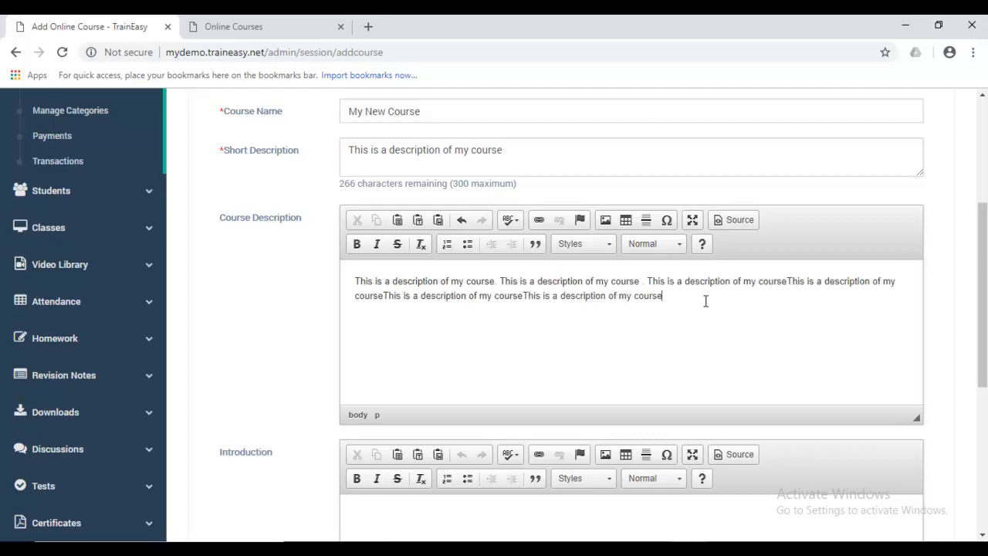
key(ctrl+z)
key(ctrl+z)
key(ctrl+z)
key(ctrl+z)
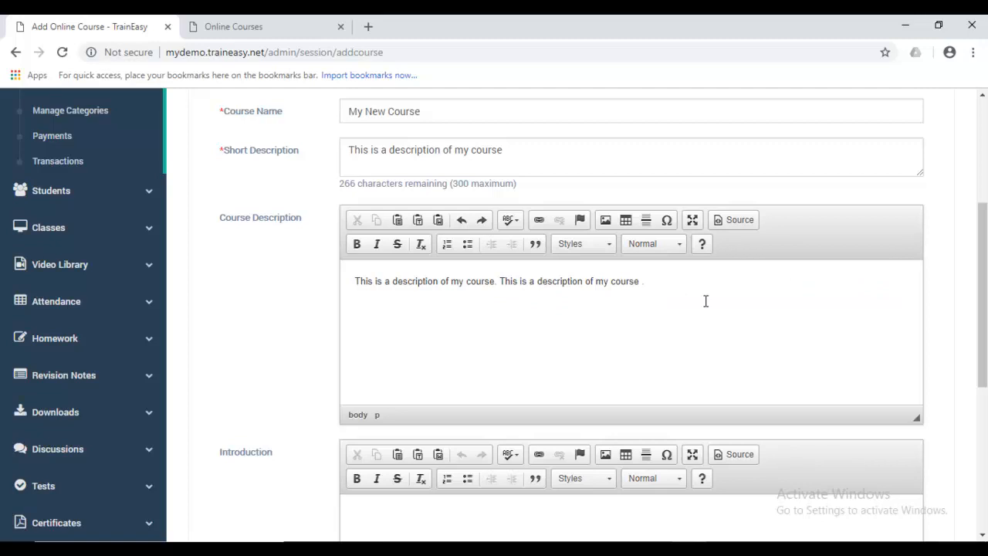
Copy the two sentences in the Course Description and paste them four more times after the existing text
drag(706, 301, 316, 276)
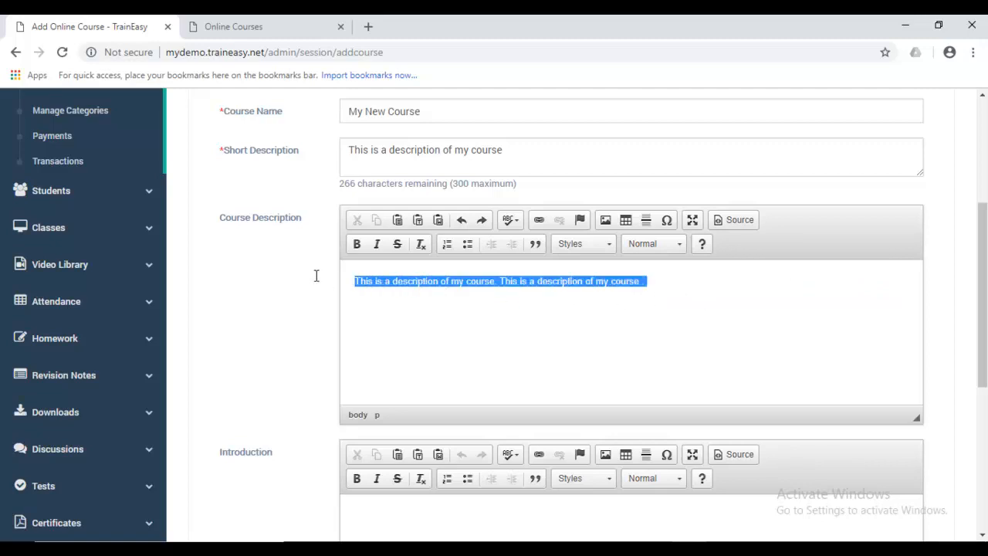
key(ctrl+c)
key(Right)
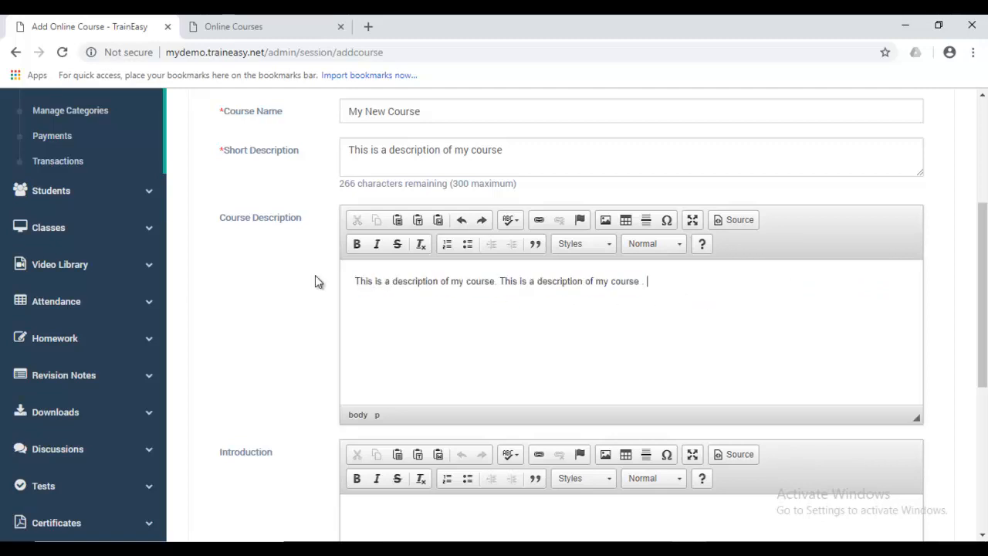
key(ctrl+v)
key(ctrl+v)
key(ctrl+v)
key(ctrl+v)
Enter "This is an introduction" as the course's Introduction text
drag(982, 259, 982, 377)
click(754, 271)
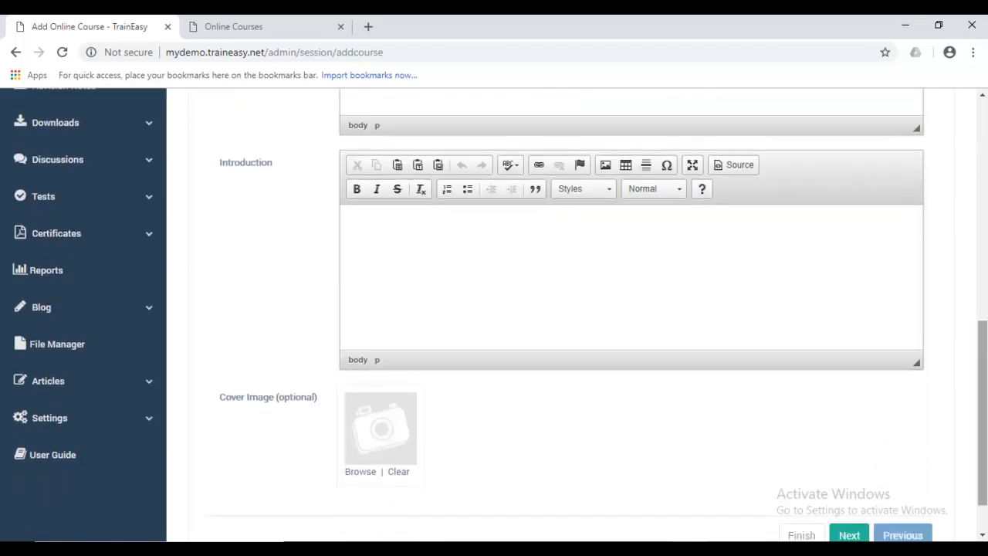
scroll(983, 339, up, 1)
text(This)
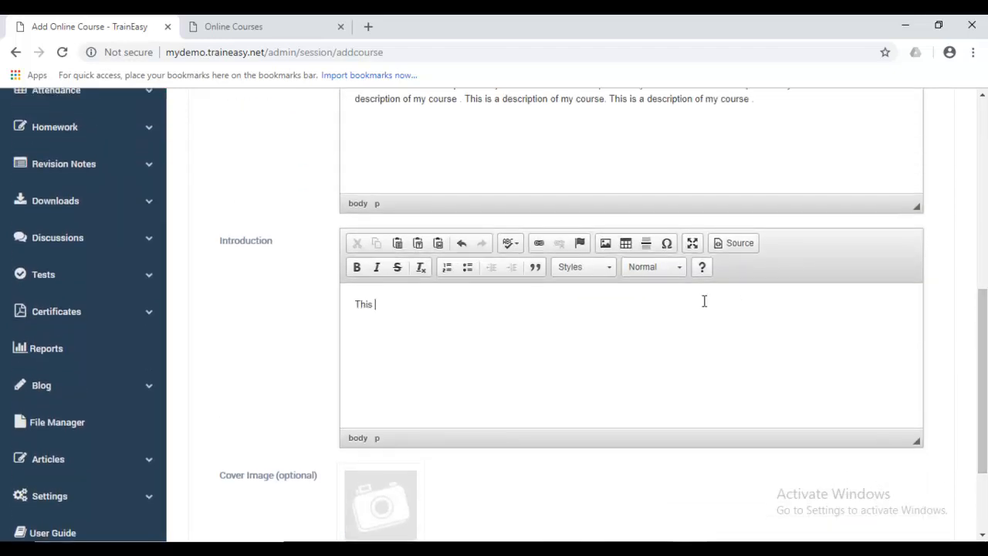
text( is an introduction)
Browse for a cover image and upload the schools-promotional-videos picture from the images folder to the Image Manager
scroll(705, 302, down, 3)
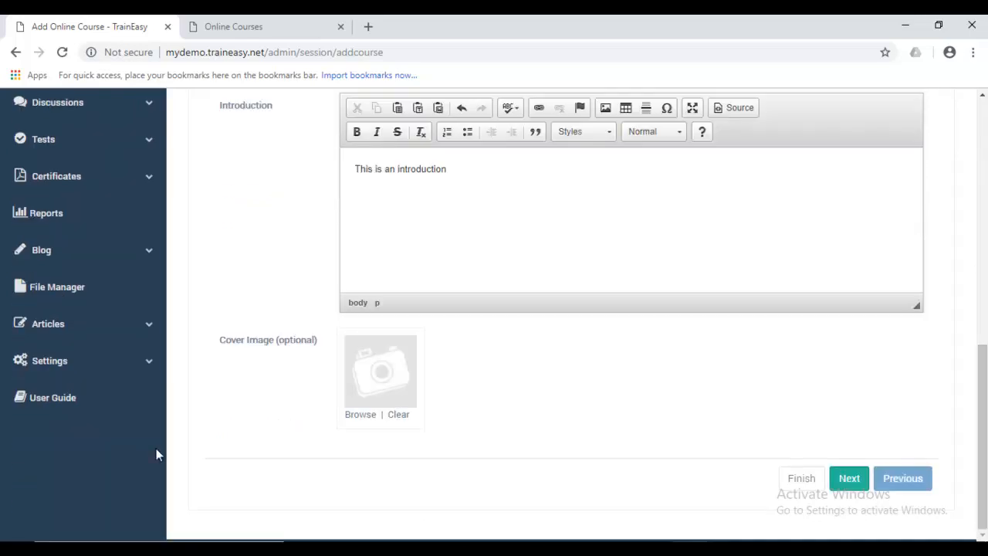
click(362, 418)
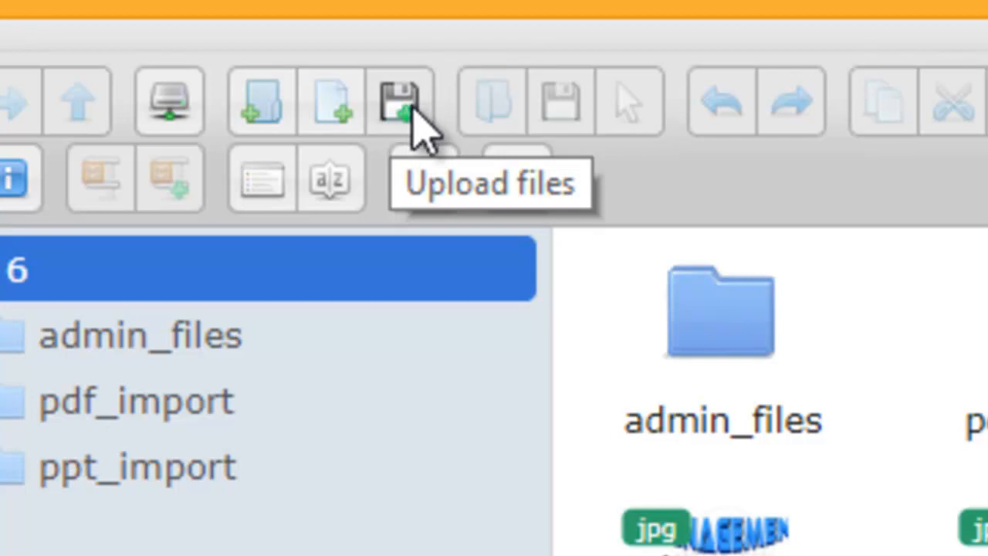
click(402, 104)
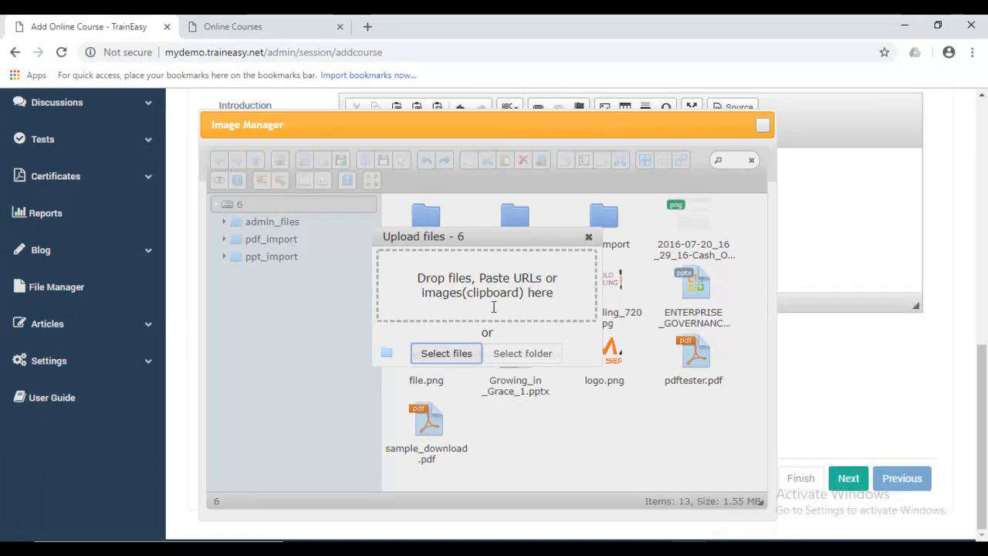
click(476, 287)
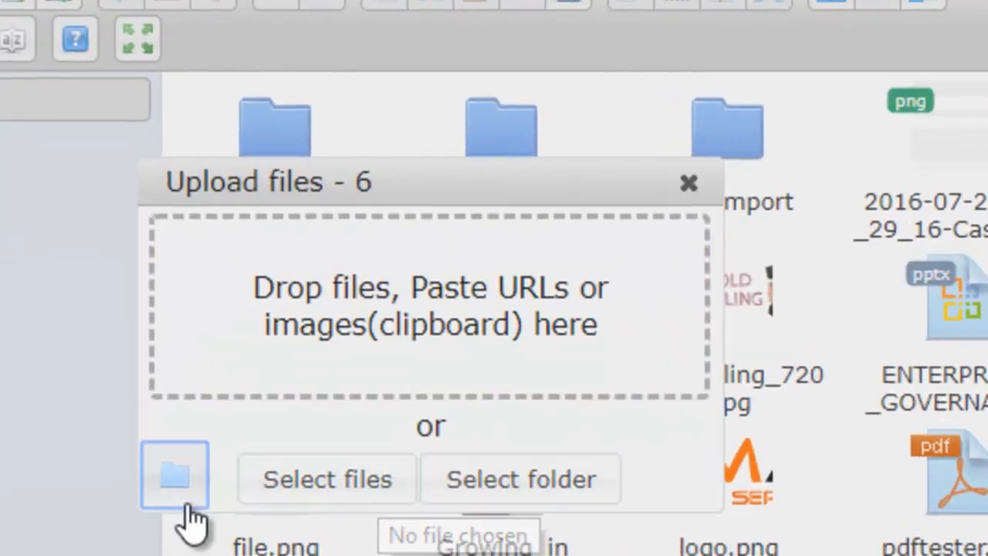
click(324, 483)
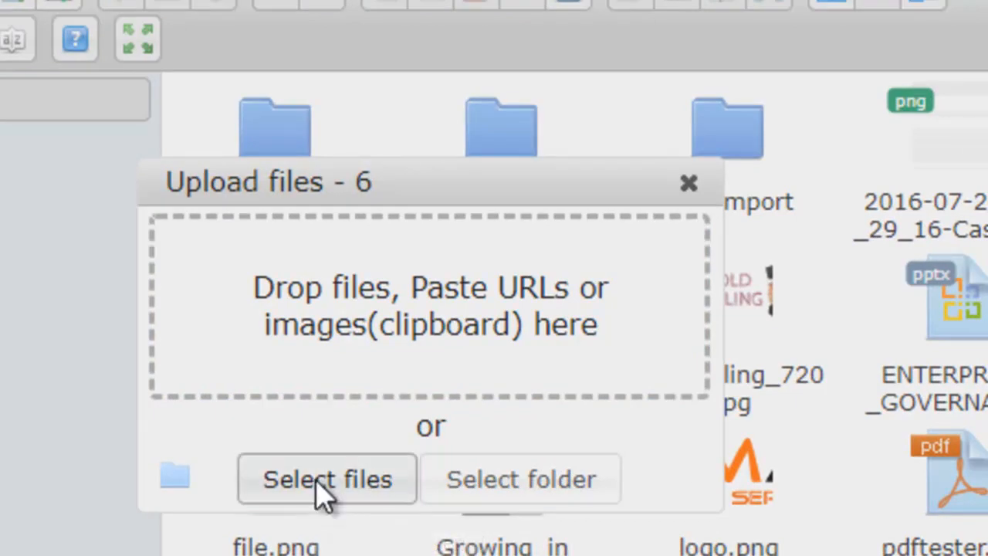
click(320, 478)
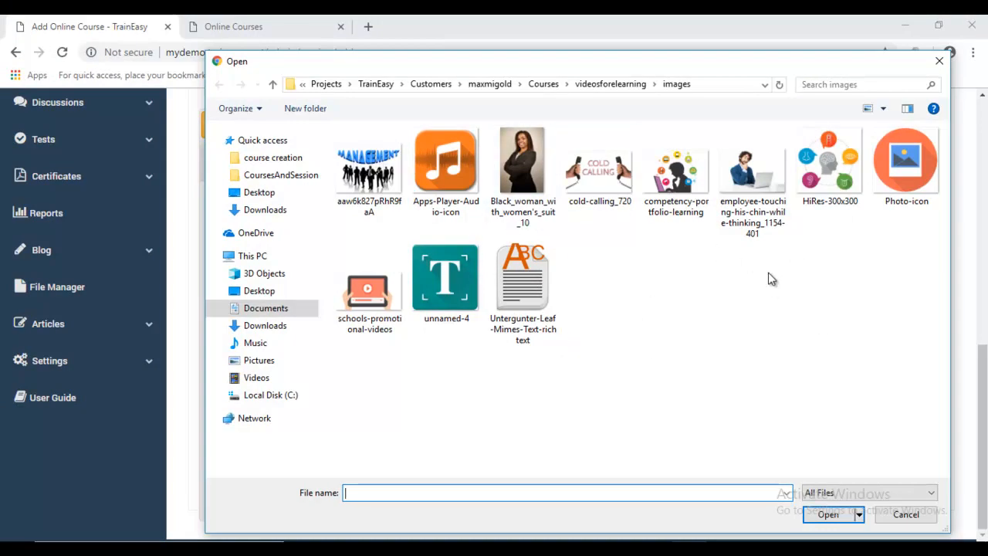
click(386, 303)
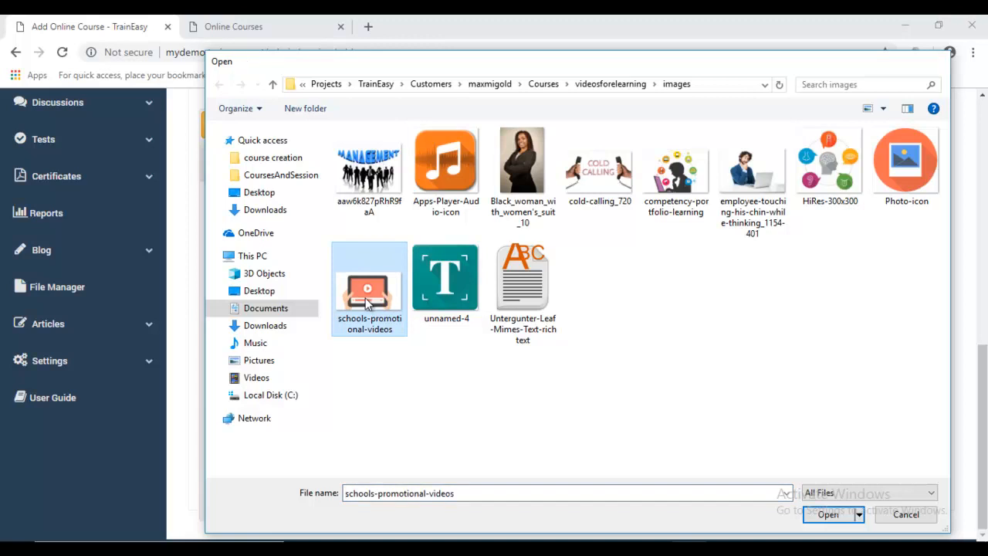
double_click(367, 303)
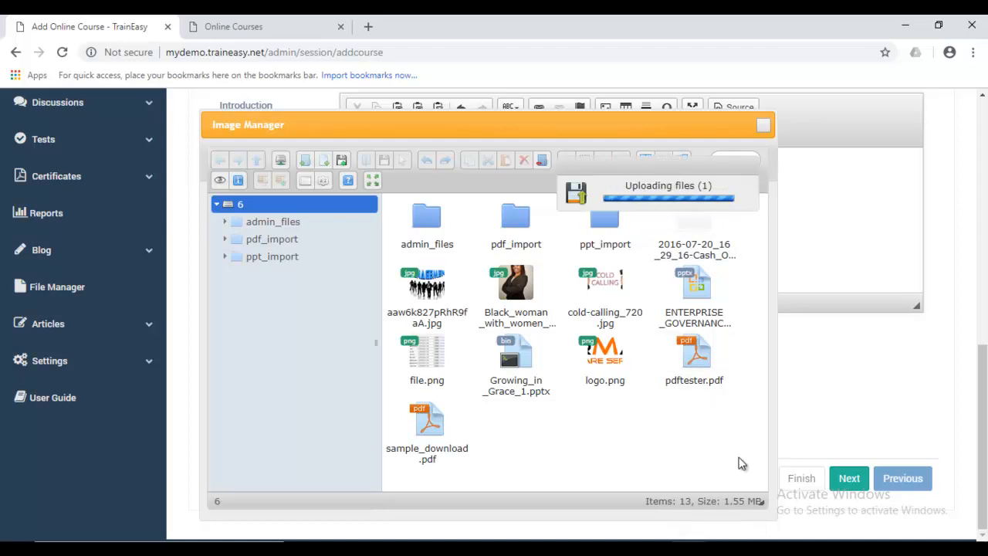
click(629, 444)
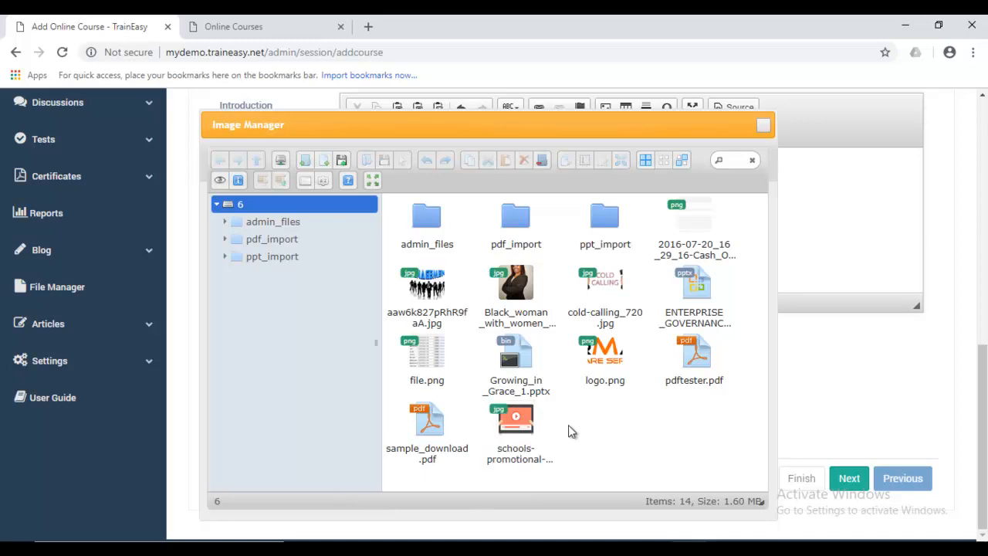
Use schools-promotional-videos.jpg as the course's cover image and continue to the course Options stage
click(525, 430)
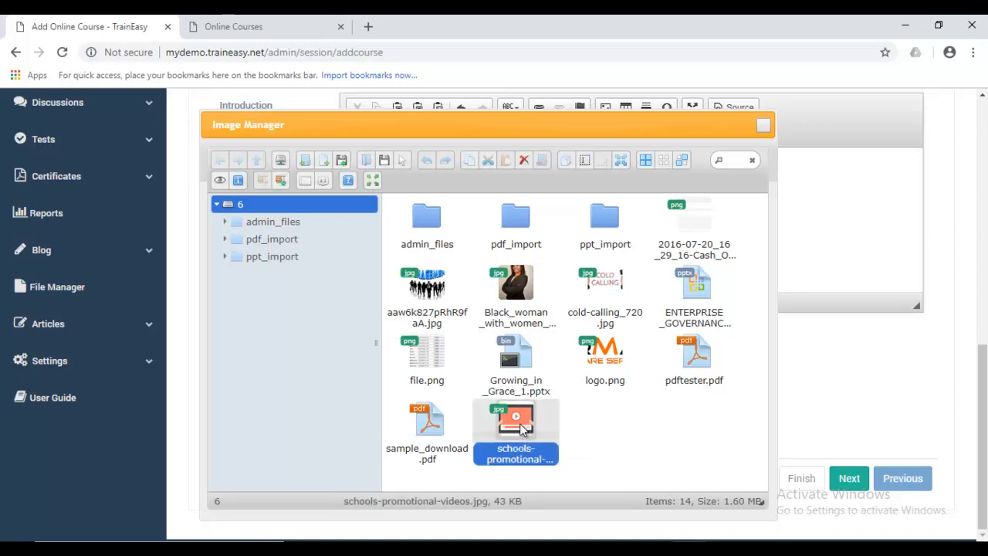
double_click(521, 424)
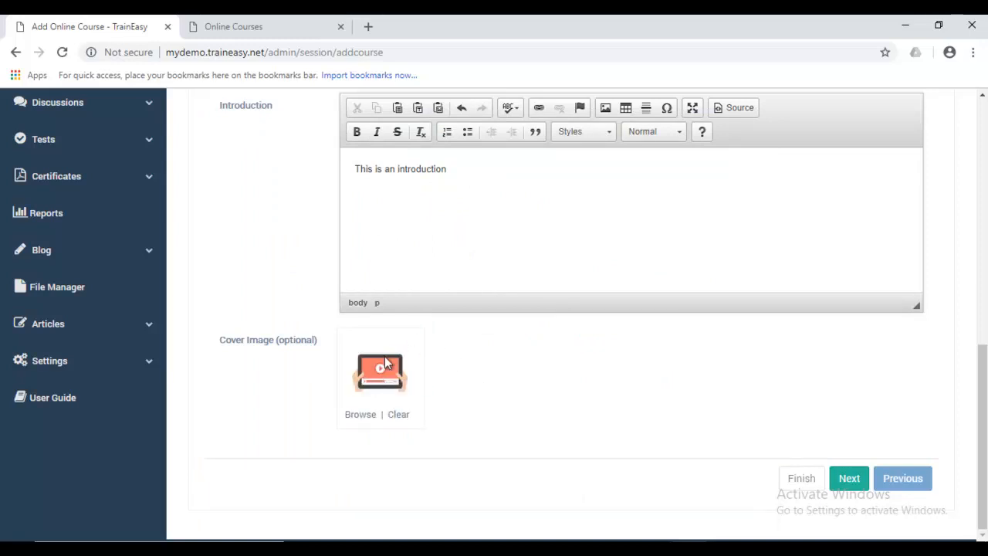
click(849, 479)
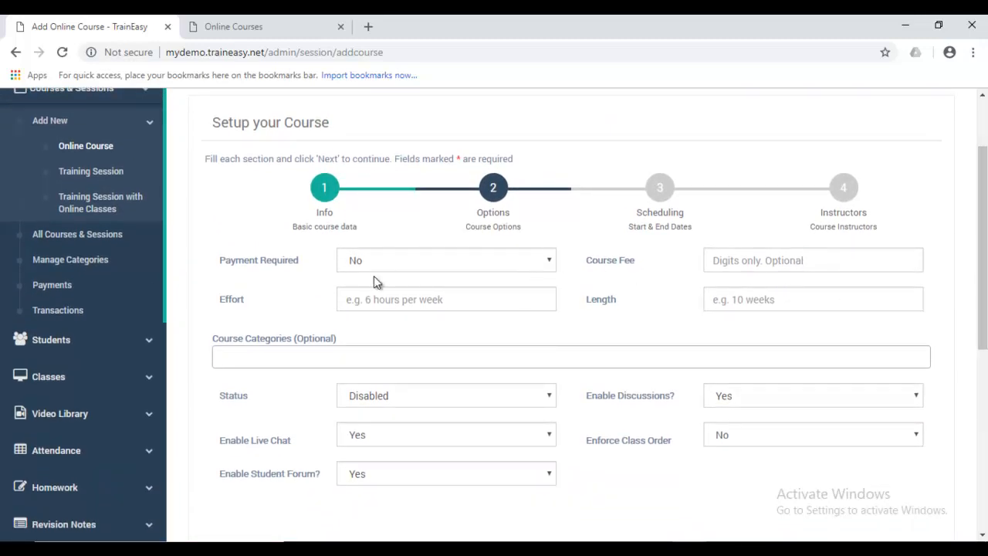
Set Payment Required to Yes in the course options
mouse_move(982, 247)
mouse_down()
mouse_move(982, 334)
mouse_move(982, 246)
mouse_move(982, 261)
mouse_up()
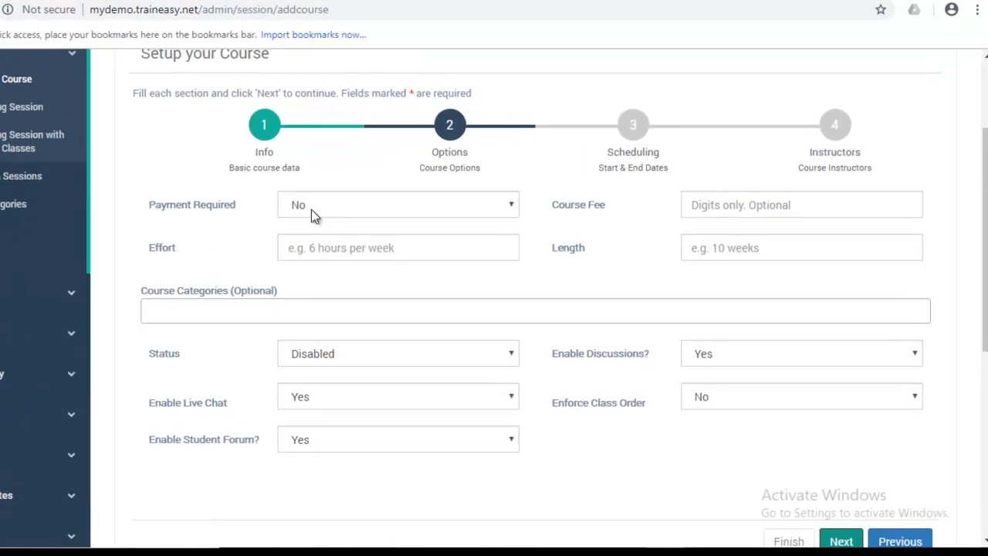
click(243, 186)
click(249, 216)
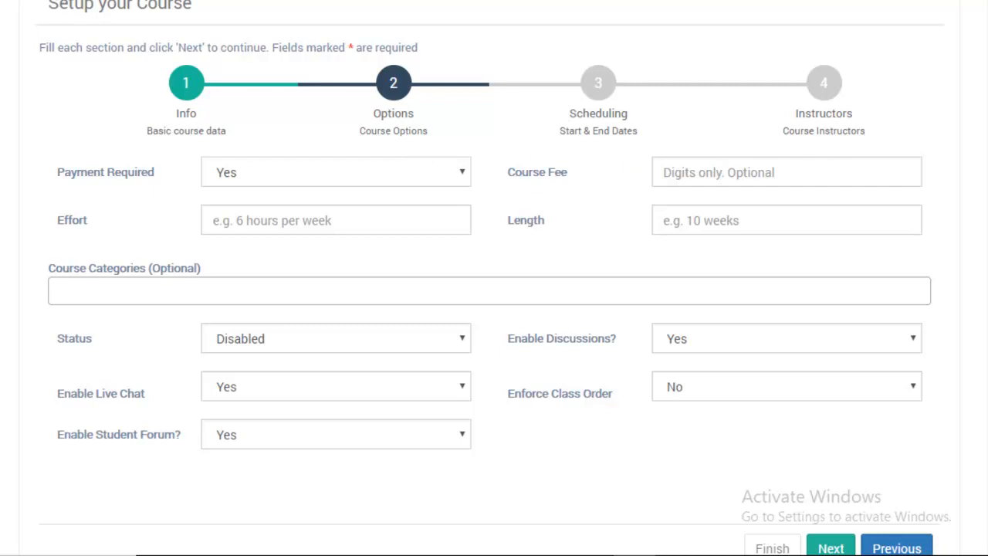
scroll(895, 194, up, 1)
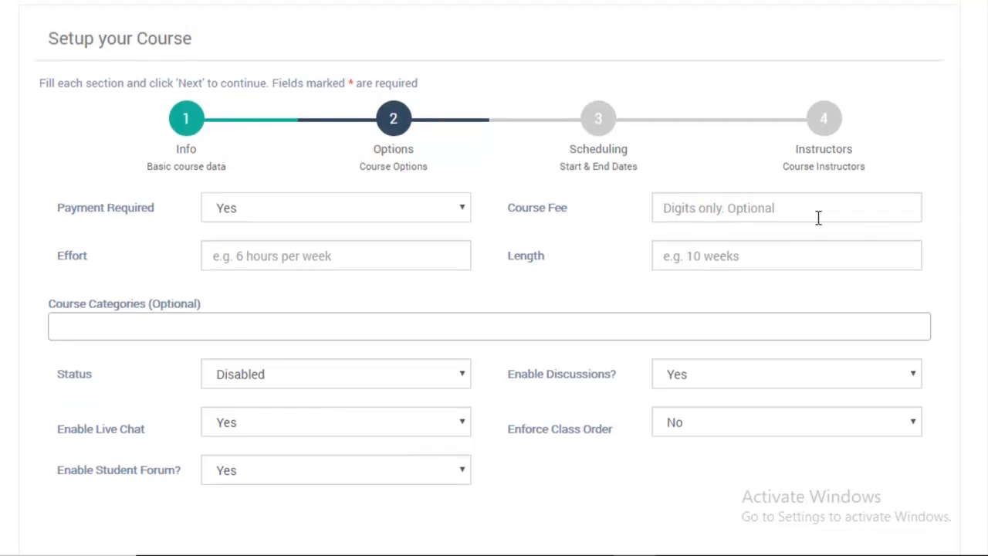
click(818, 217)
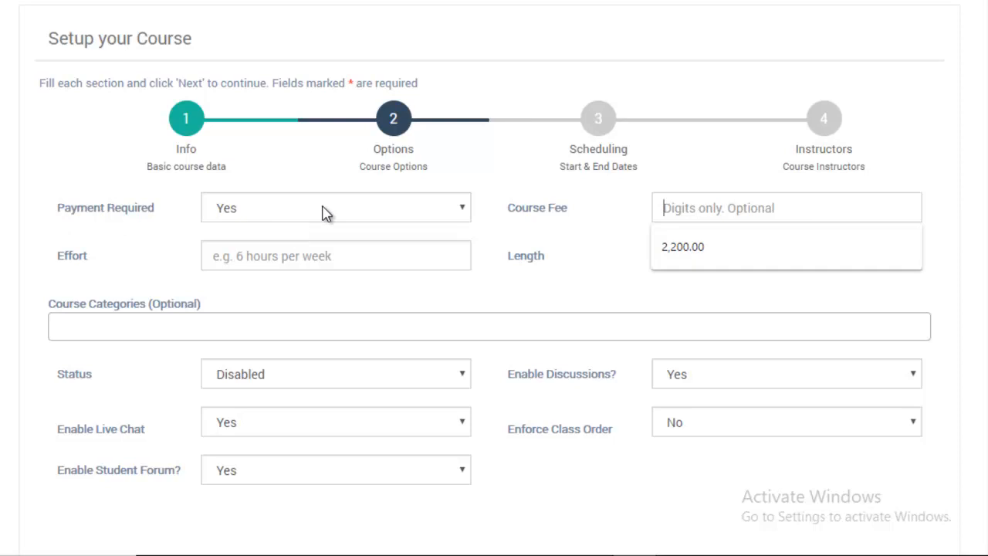
click(424, 217)
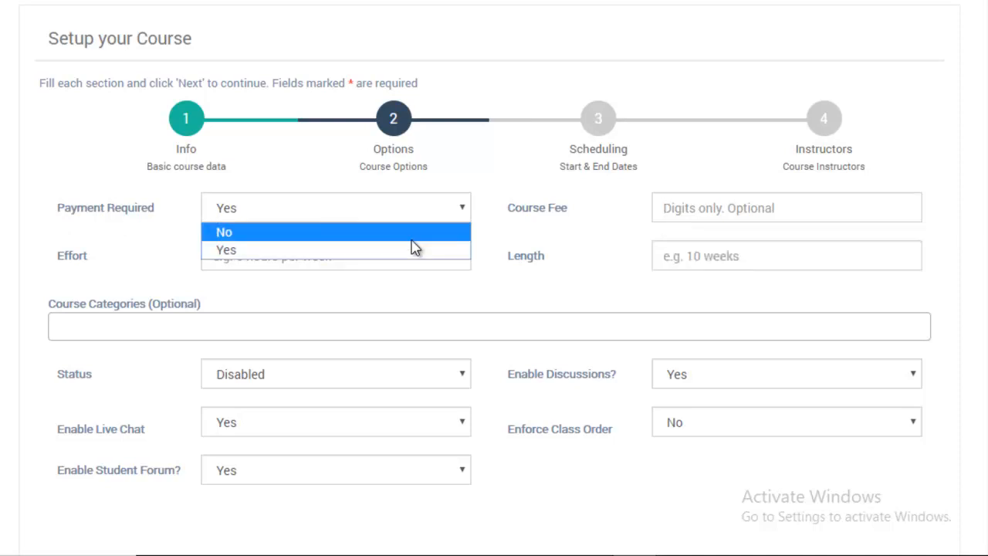
click(730, 197)
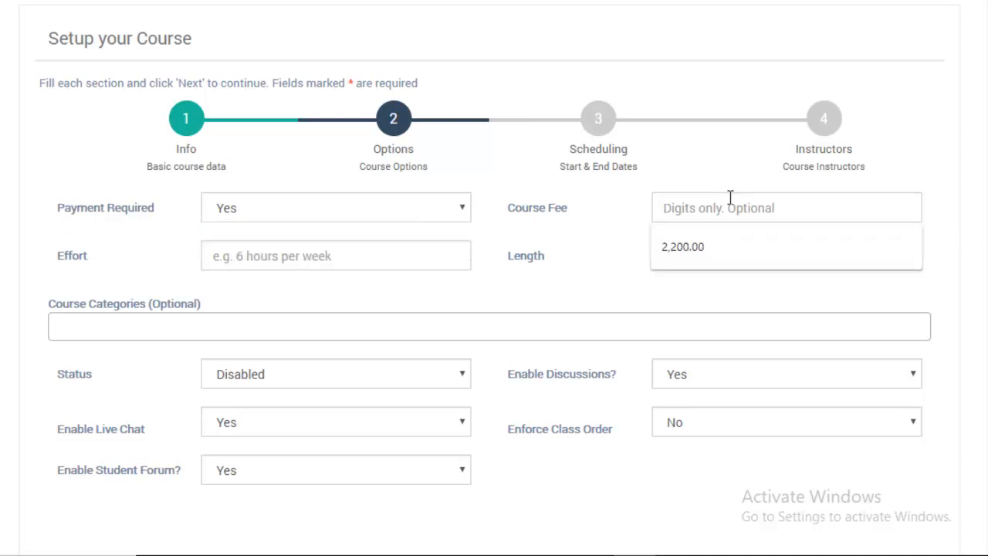
click(559, 208)
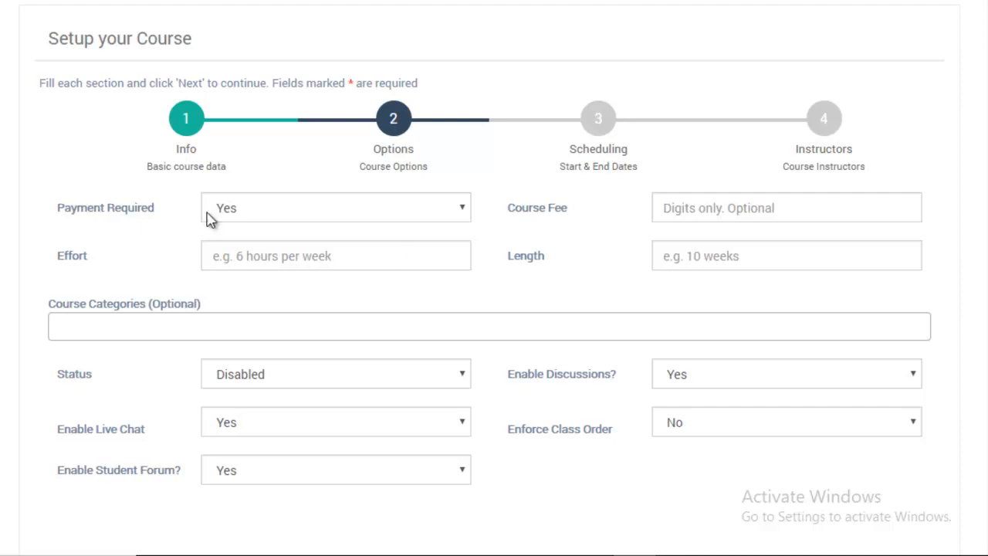
Enter "10 Hours Per week" as the course's Effort
click(308, 256)
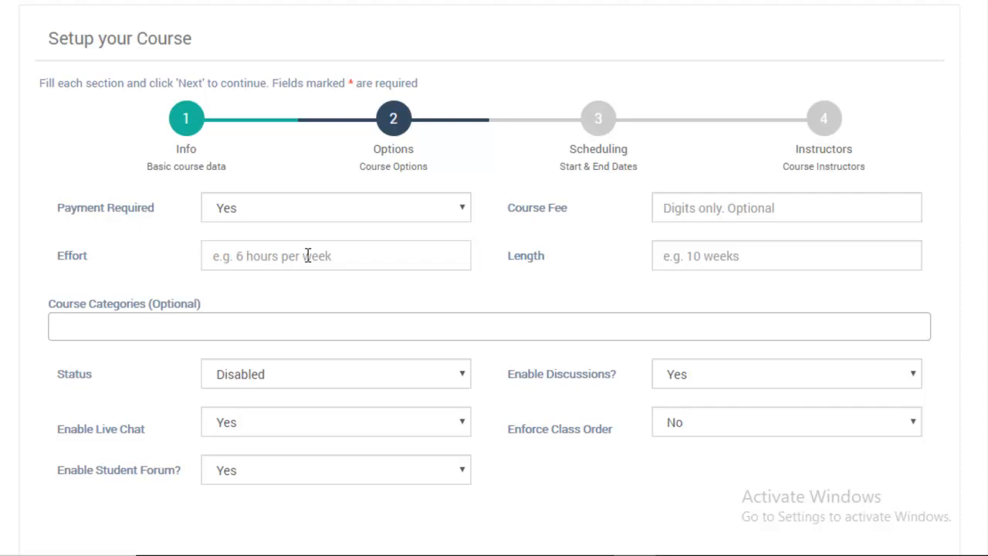
text(1)
key(BackSpace)
scroll(426, 245, up, 1)
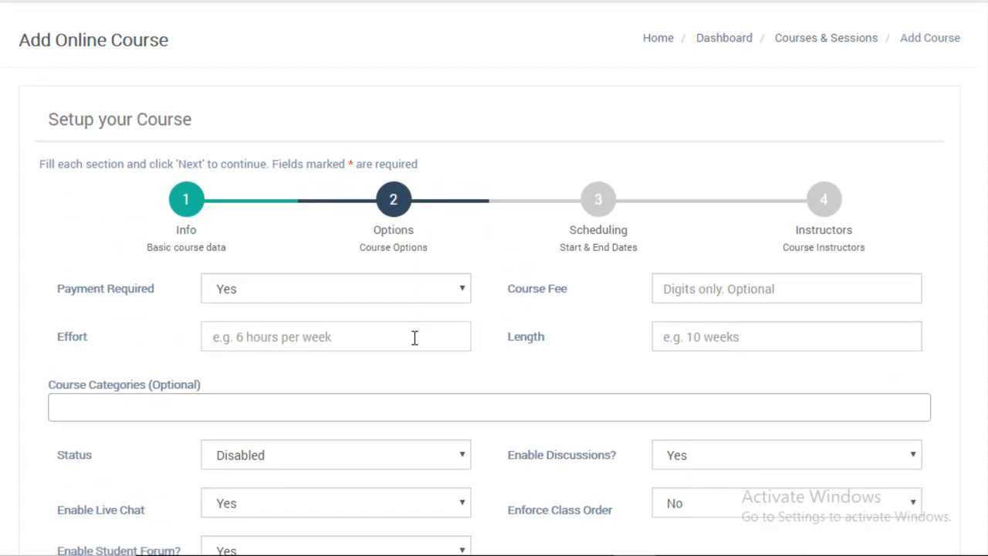
text(10 Hourse)
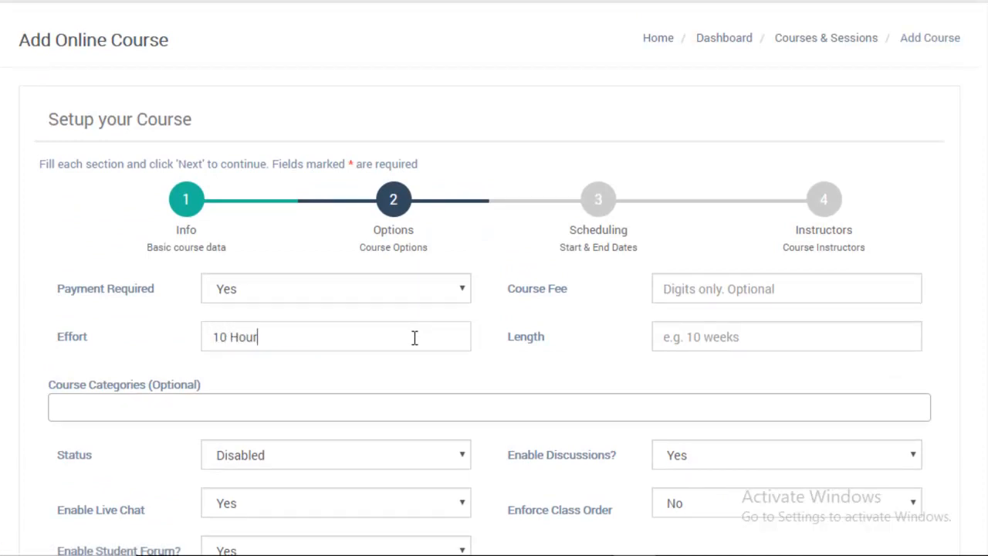
key(BackSpace)
text(Per week)
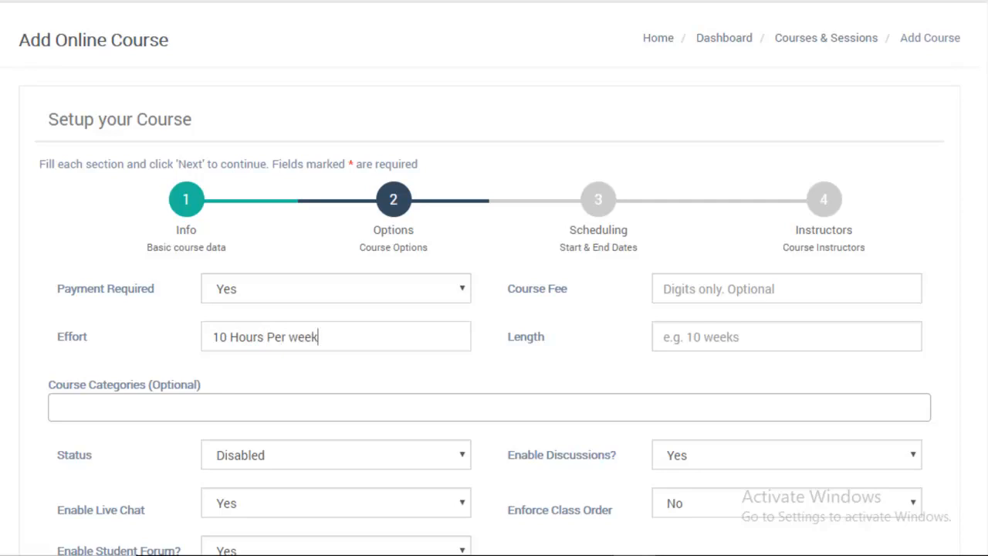
Correct the course's Effort text to read "10 hours per week" in lowercase
scroll(415, 338, down, 2)
click(276, 226)
key(BackSpace)
text(p)
click(242, 224)
key(BackSpace)
text(h)
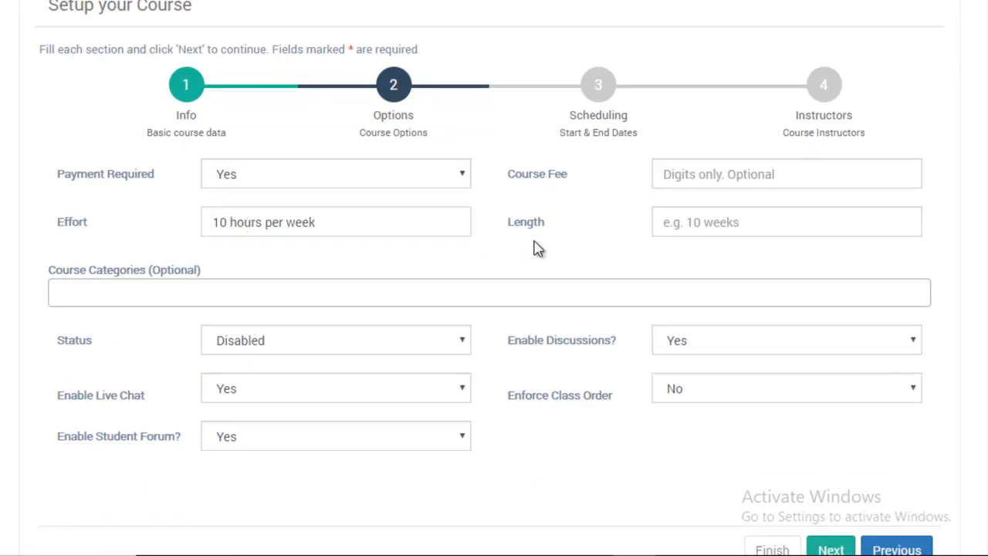
Enter "2 weeks" as the course's Length
click(737, 229)
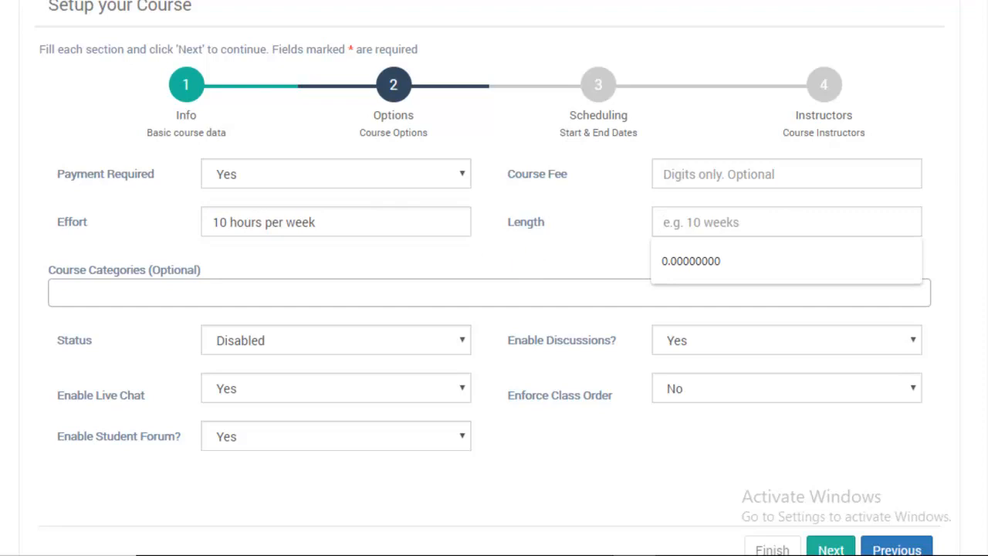
scroll(495, 278, up, 1)
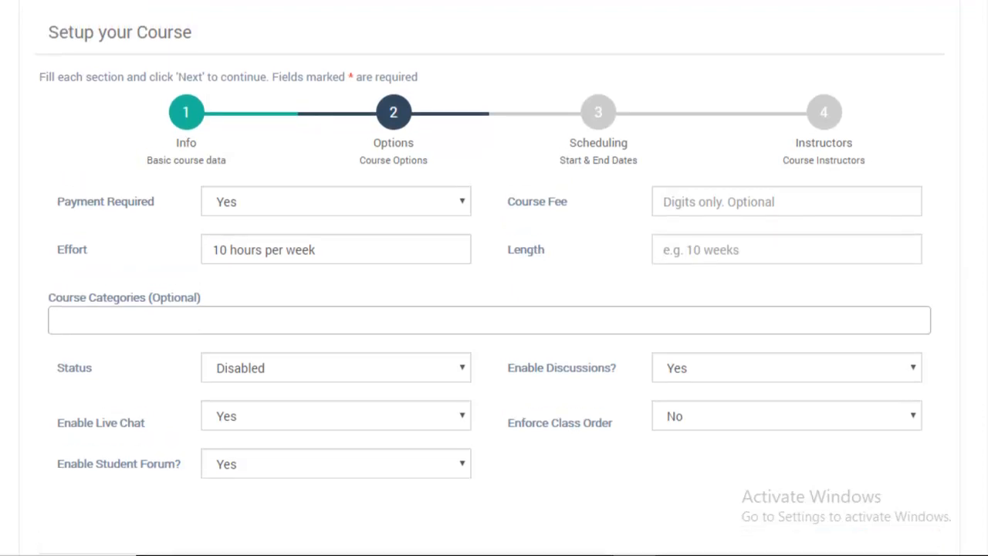
scroll(494, 278, up, 1)
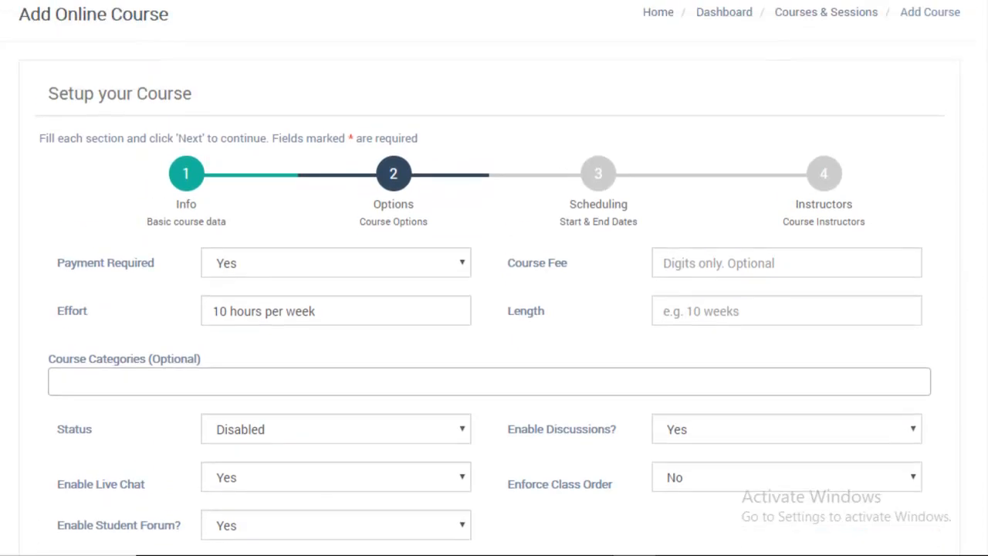
scroll(986, 328, down, 3)
scroll(986, 328, up, 2)
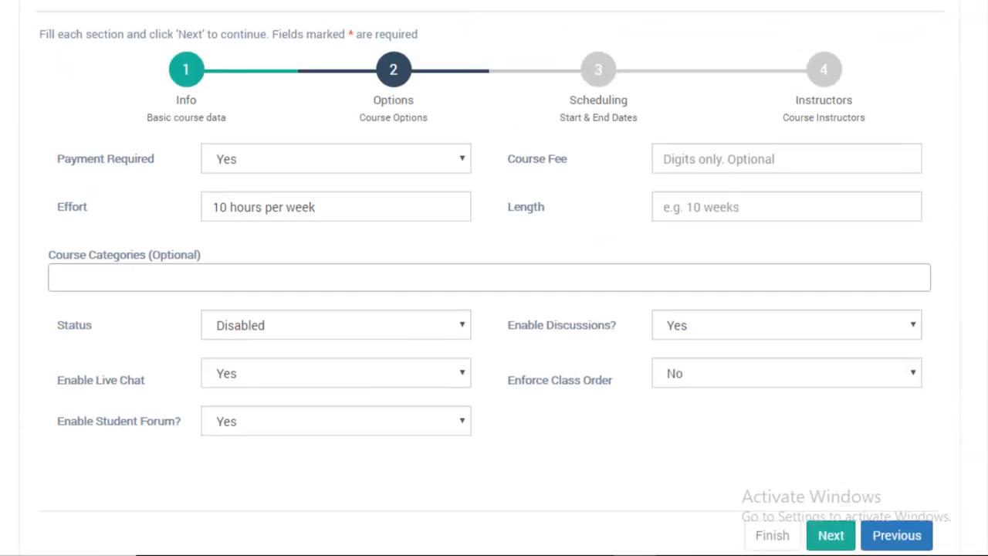
click(771, 219)
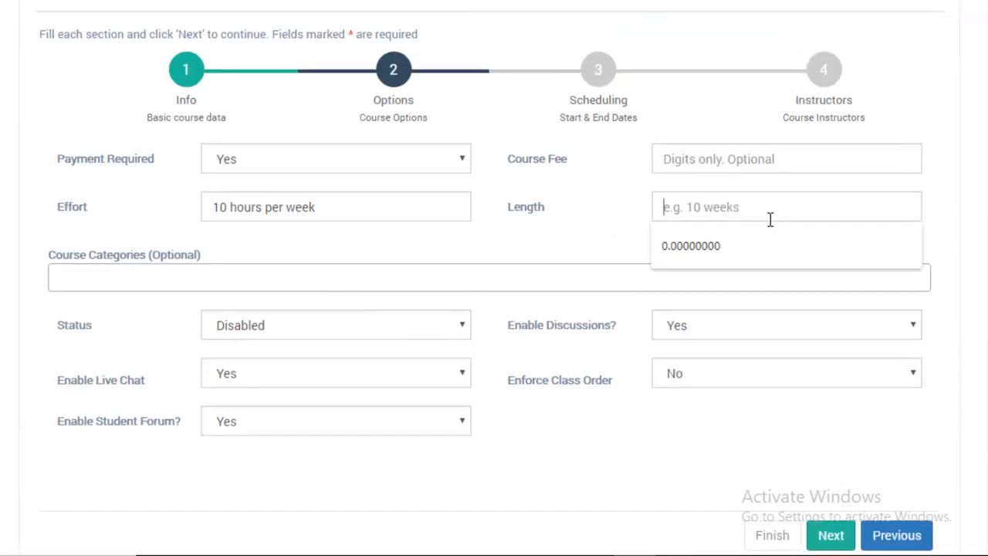
text(2 weeks)
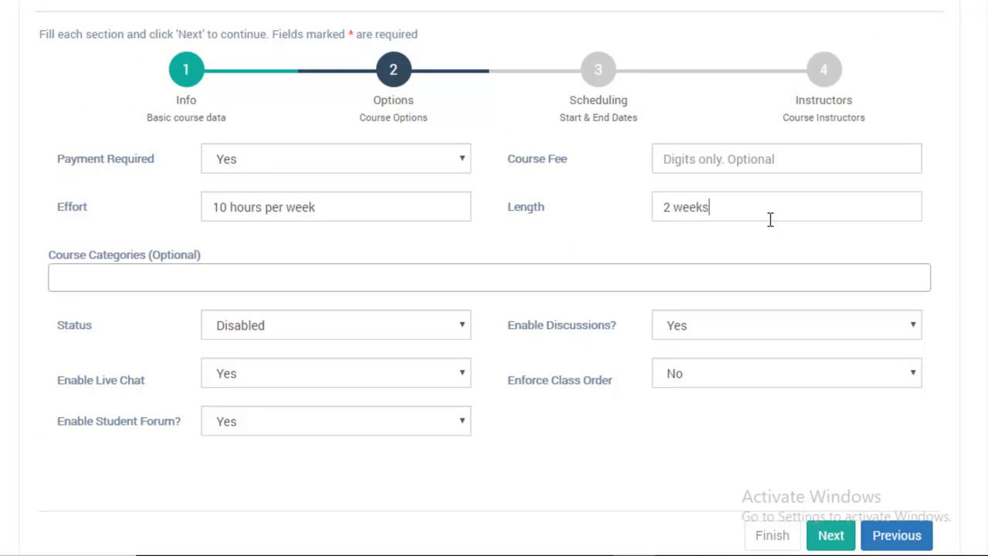
Check which course categories are available for the optional Course Categories setting, without choosing one
scroll(242, 159, down, 2)
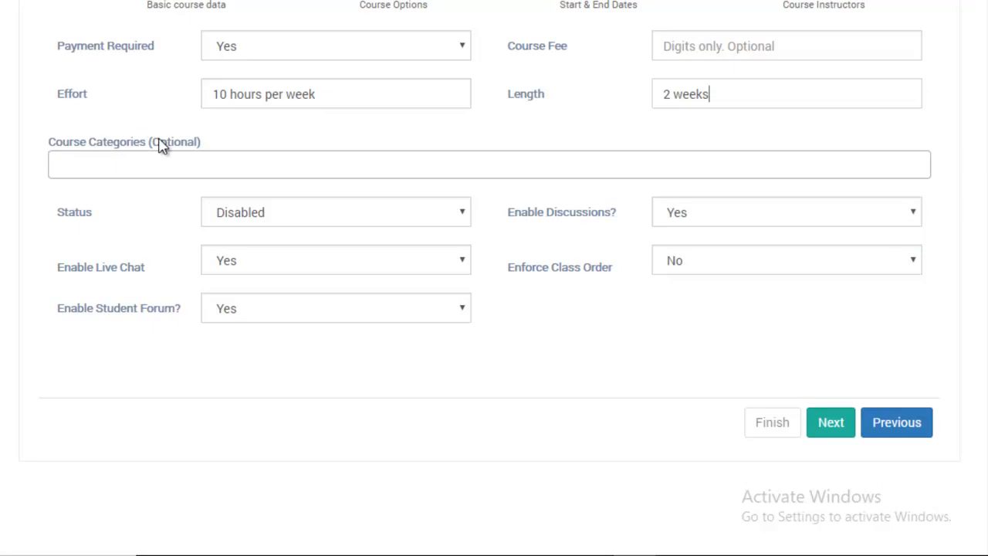
click(198, 167)
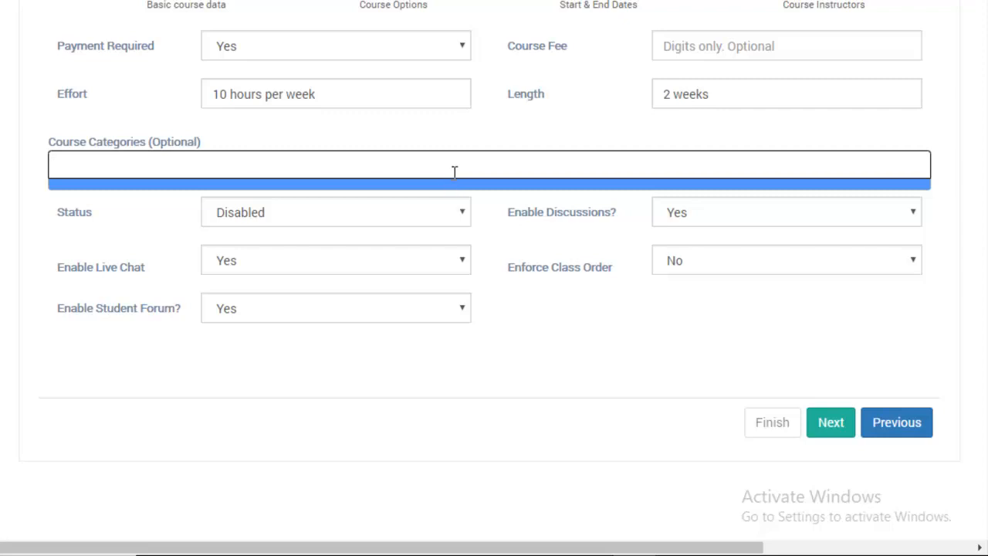
scroll(494, 278, up, 1)
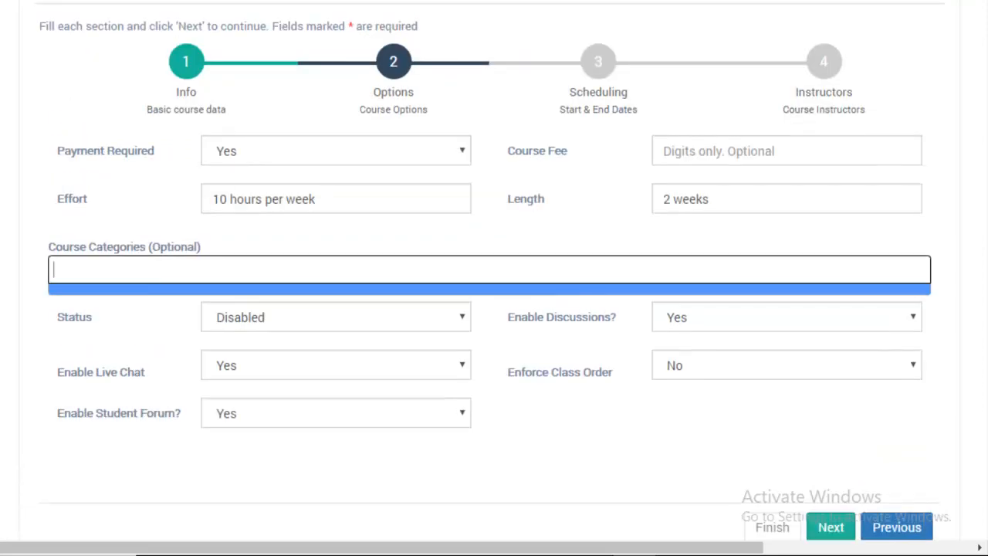
click(918, 268)
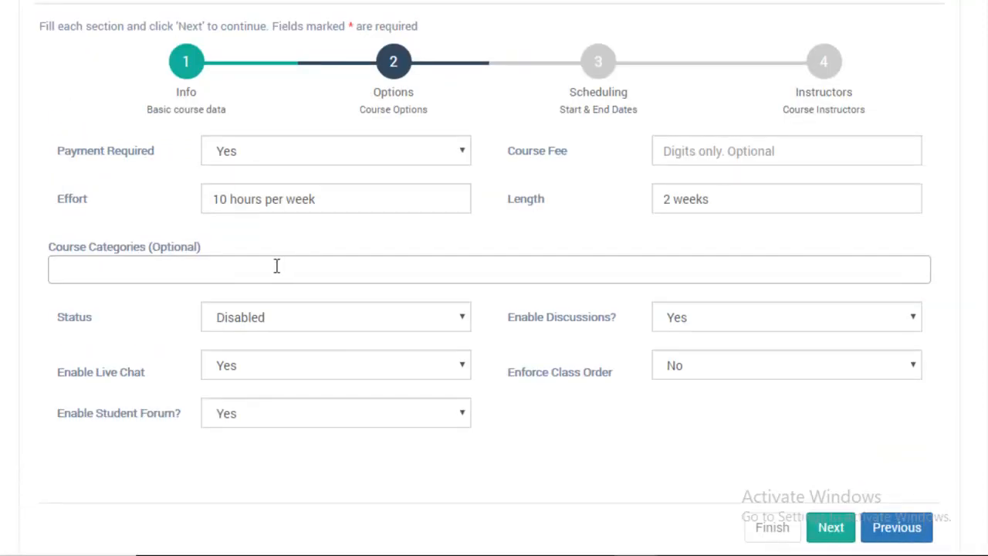
click(167, 268)
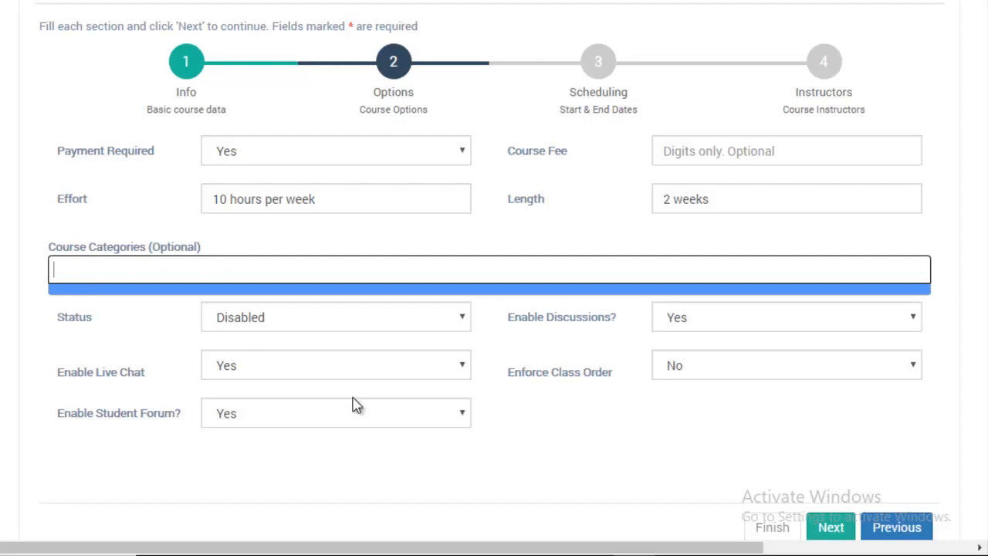
click(28, 278)
scroll(533, 302, down, 1)
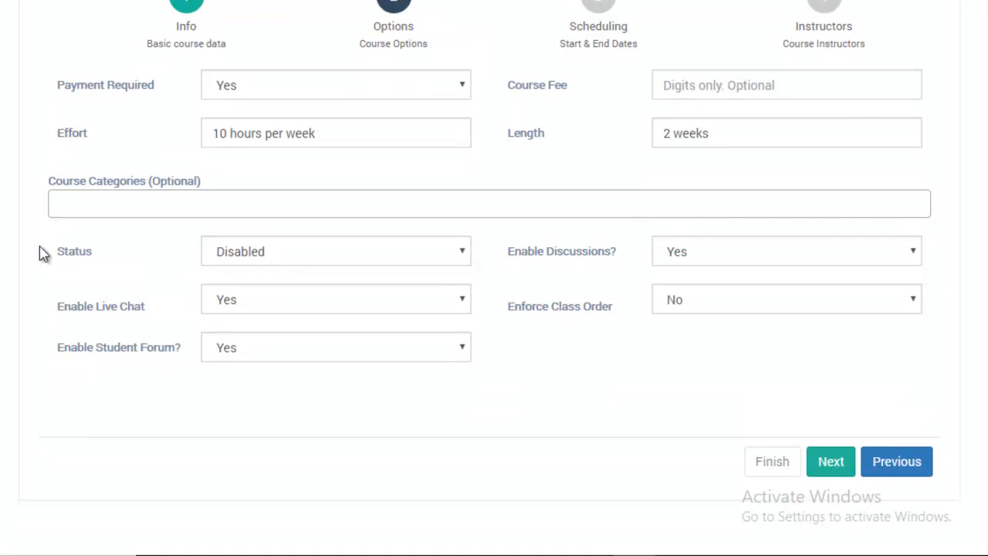
Review the available choices for the course's Status, Enable Discussions and Enable Live Chat options without changing them
click(251, 253)
click(251, 253)
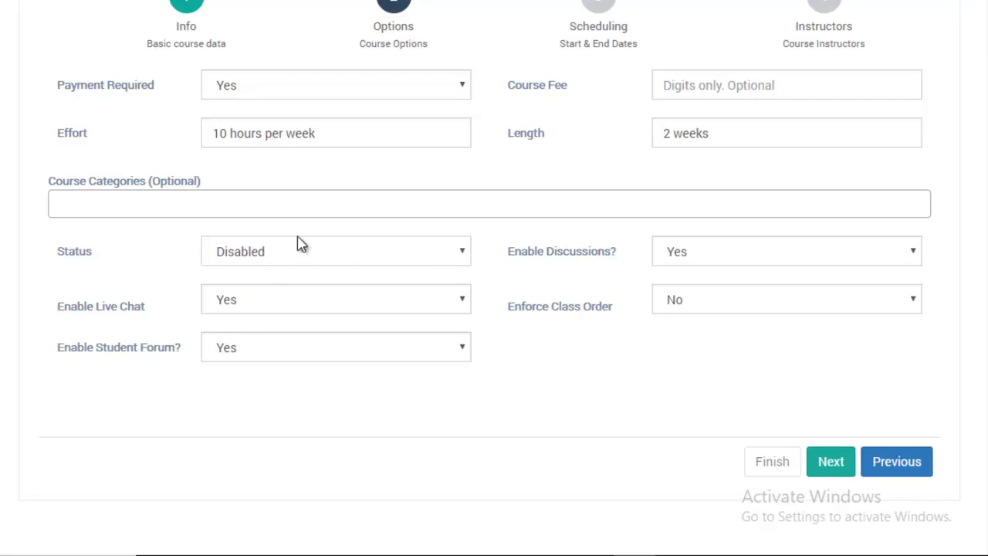
click(287, 257)
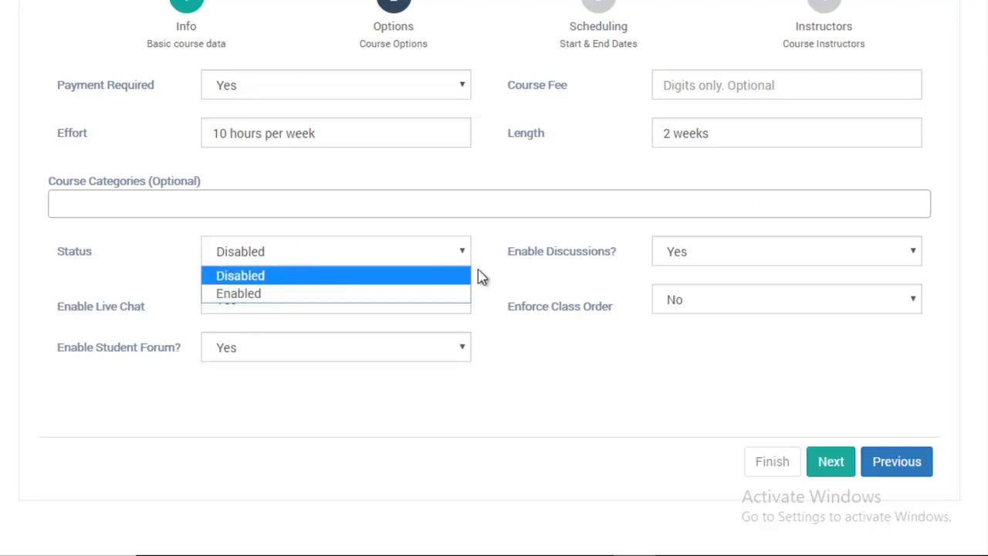
click(504, 267)
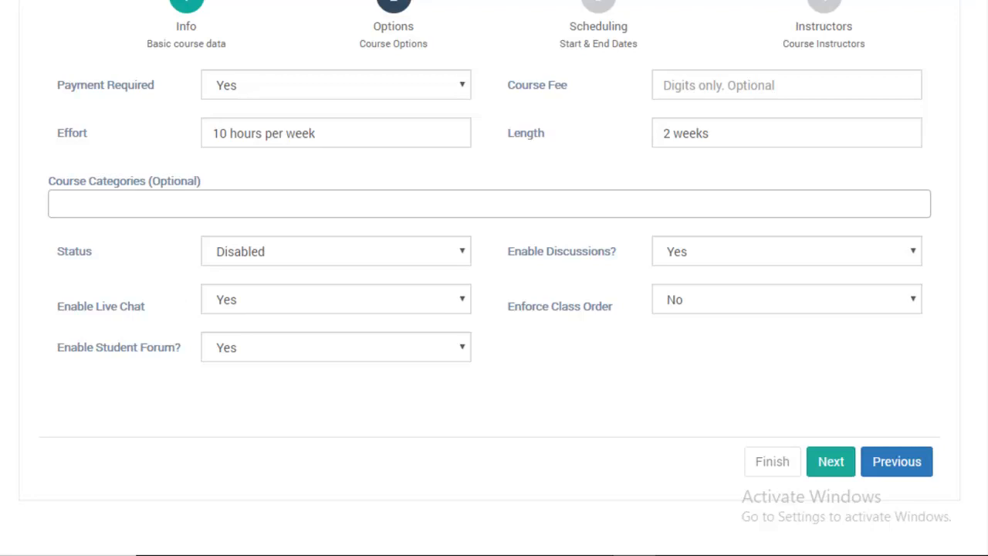
scroll(485, 263, up, 1)
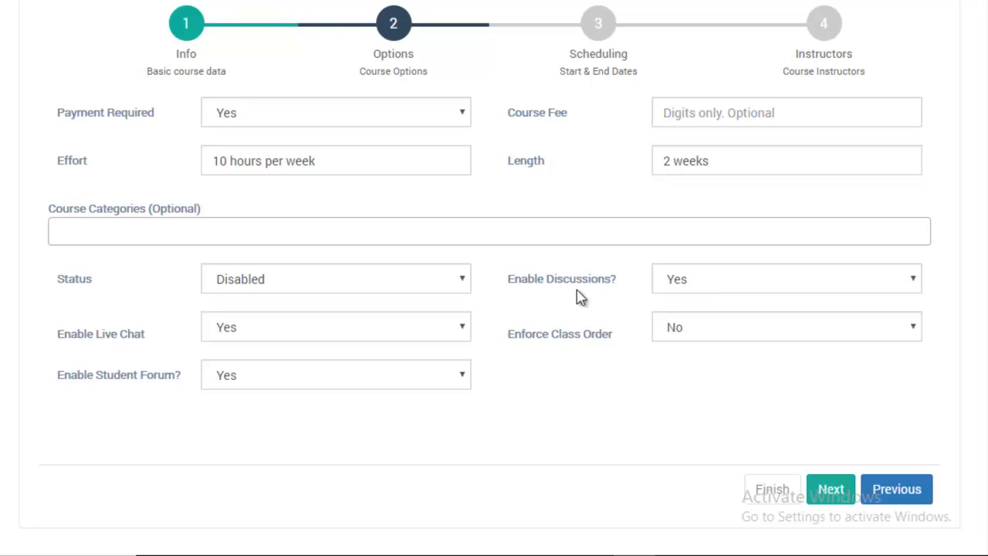
click(676, 284)
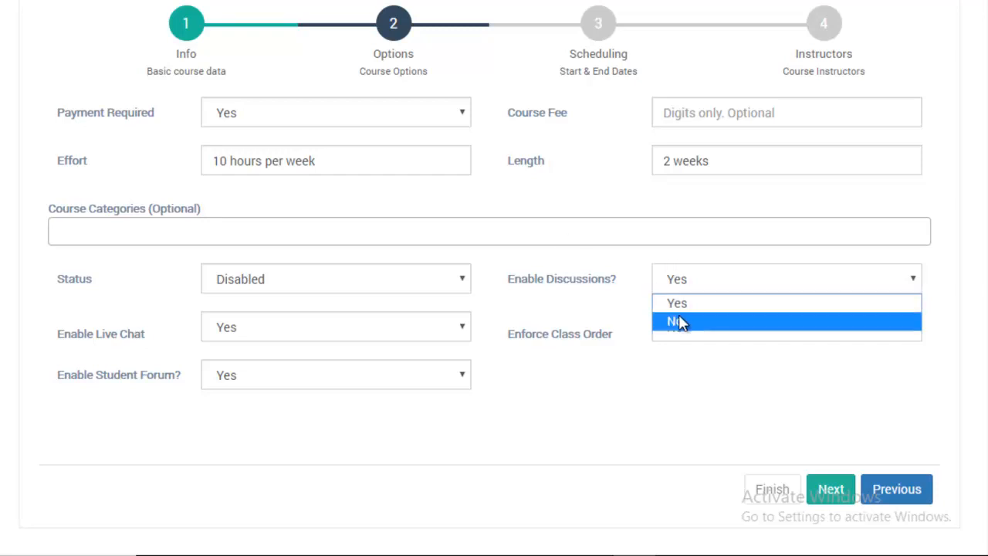
click(661, 320)
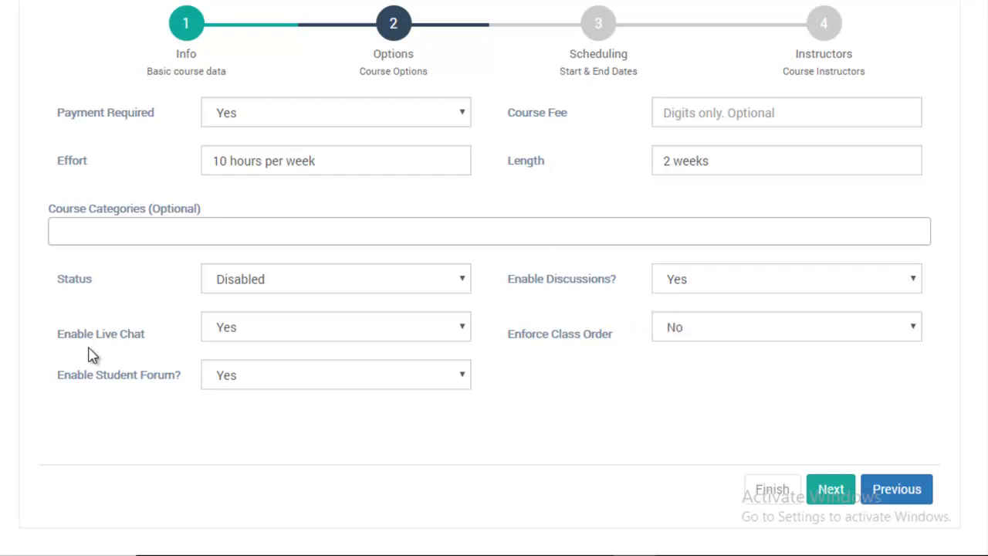
click(244, 338)
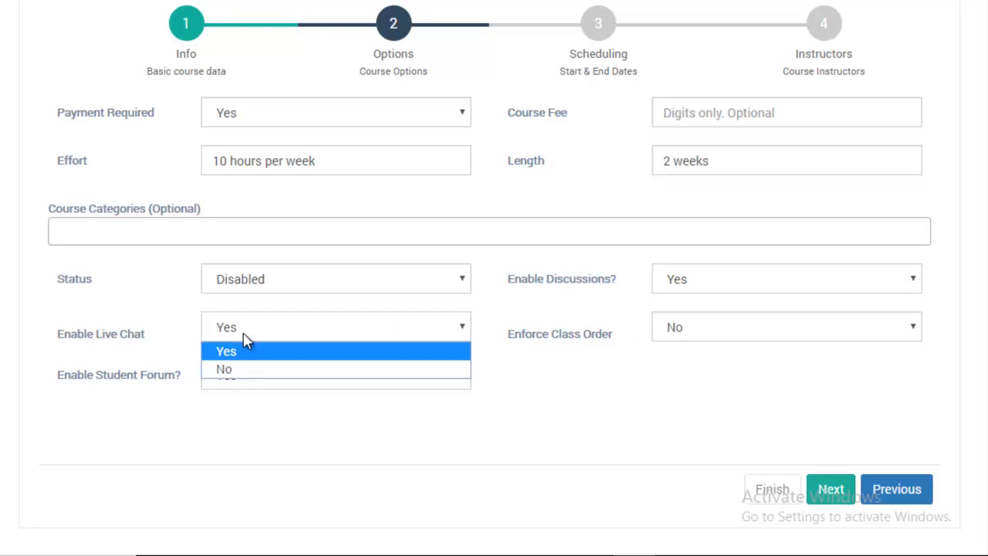
click(132, 307)
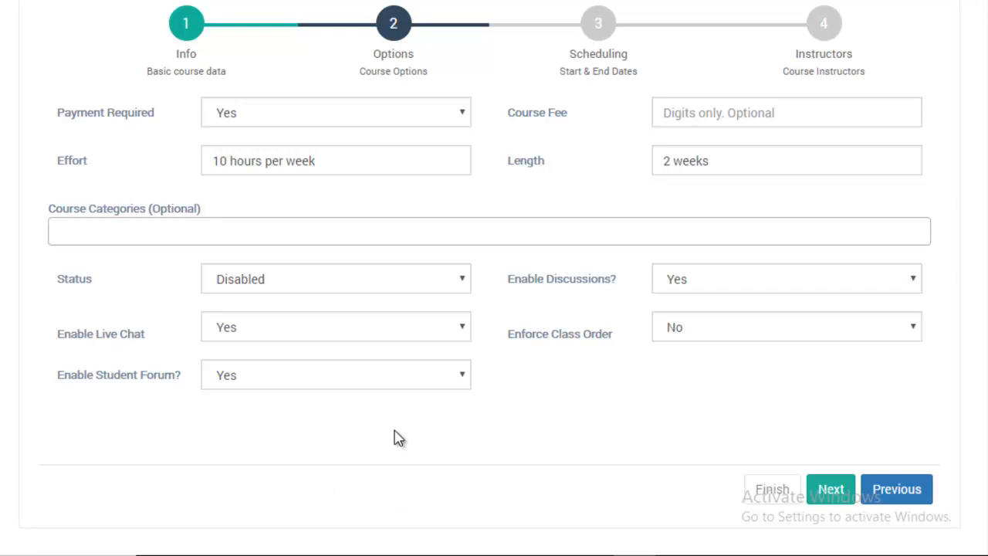
drag(394, 438, 518, 333)
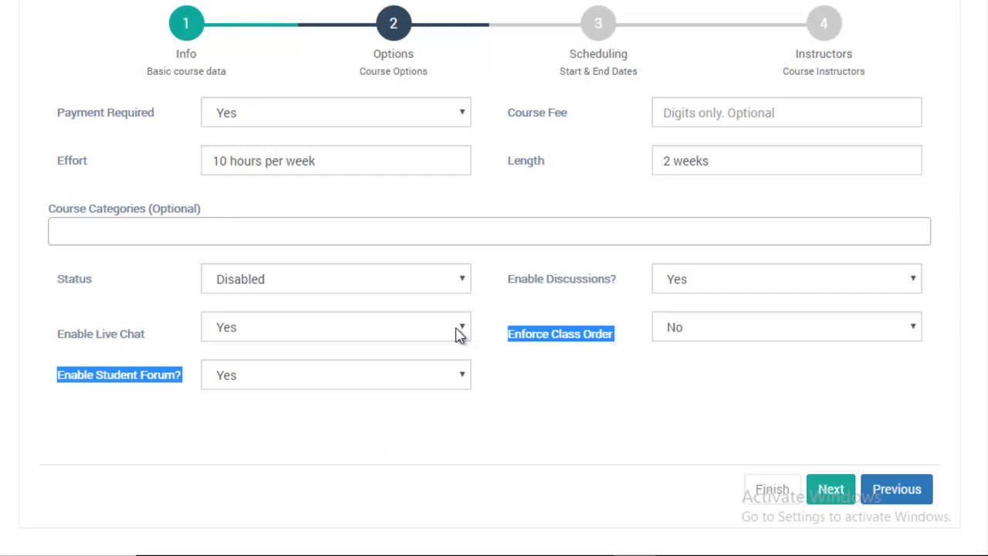
click(132, 317)
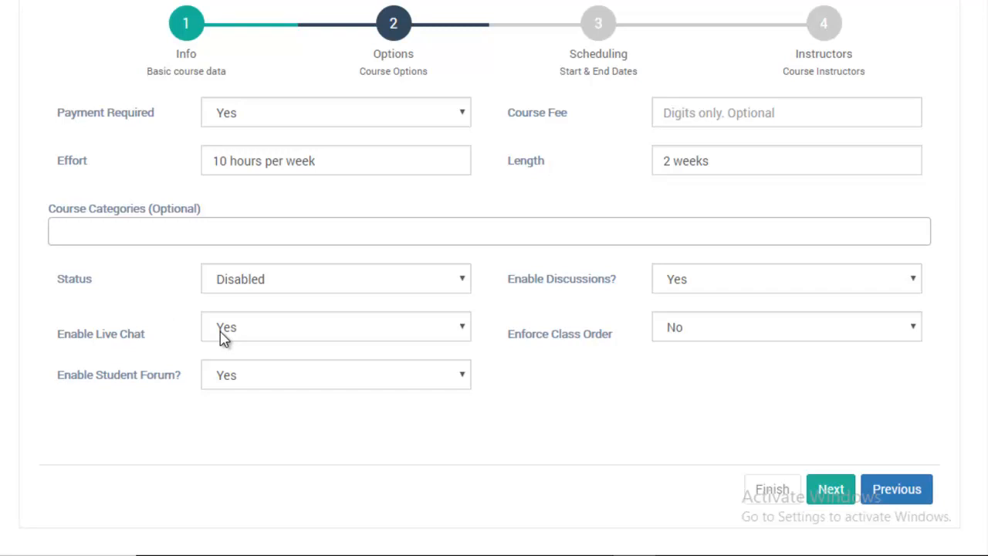
Set Enforce Class Order to Yes and continue to the course Scheduling stage
click(726, 338)
click(721, 371)
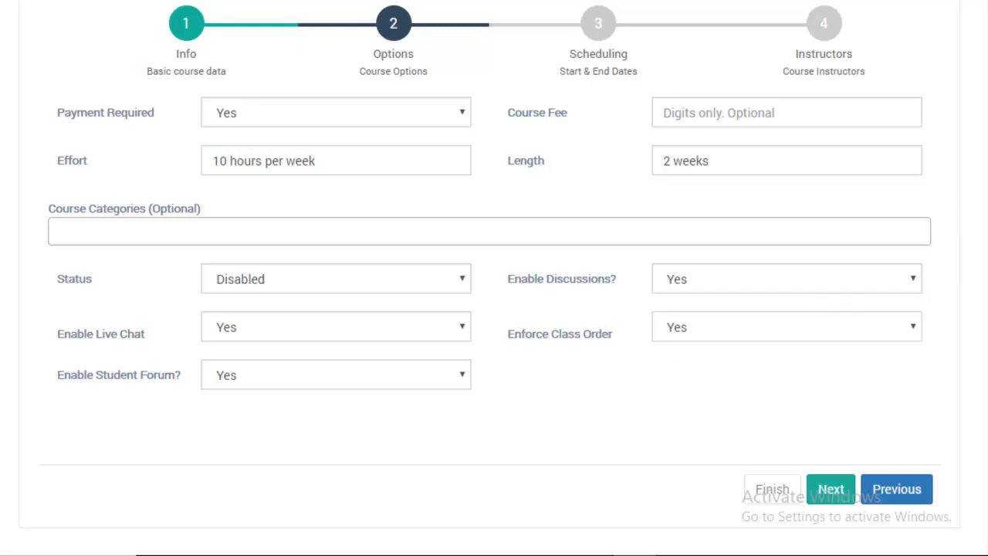
scroll(479, 278, down, 2)
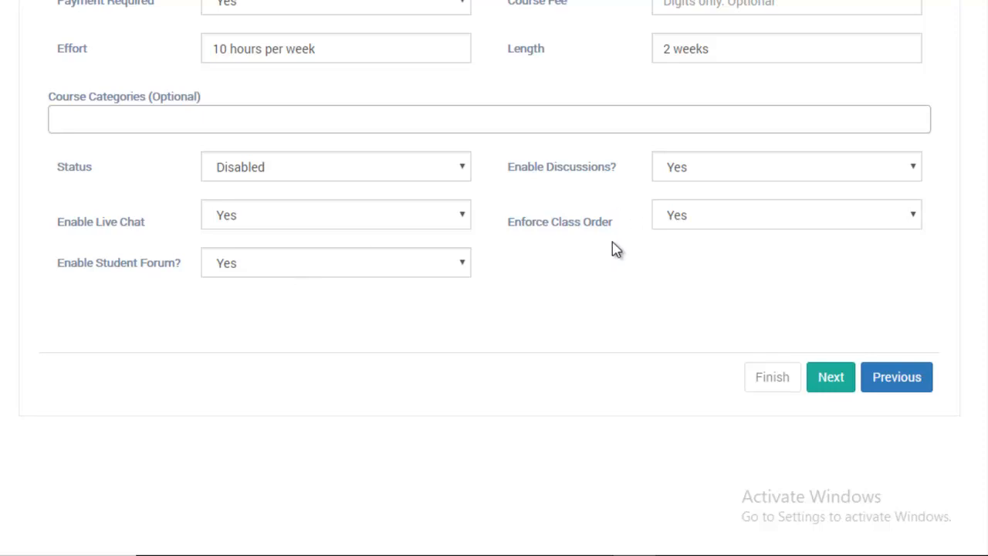
click(844, 391)
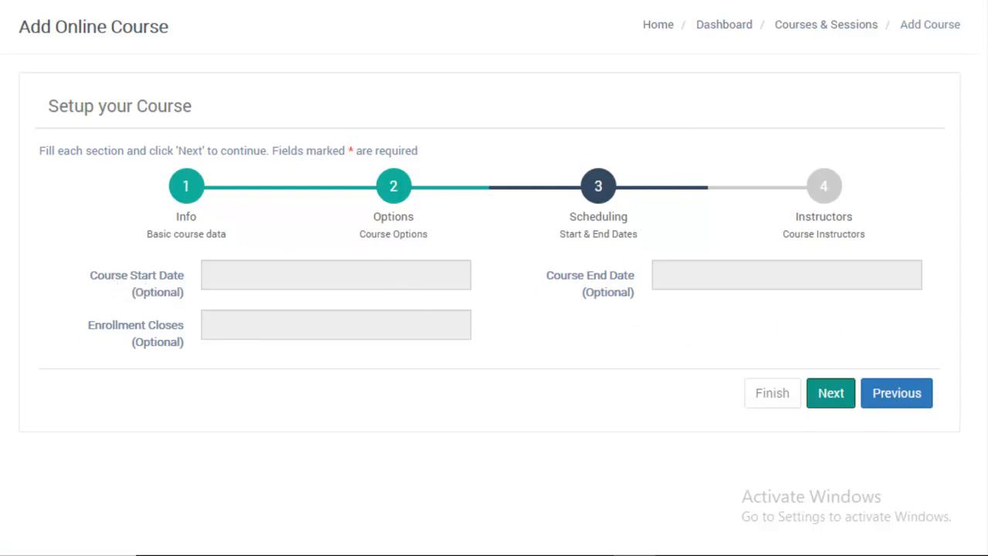
View the Course Start Date calendar, leave the optional dates empty and continue to the Instructors stage
scroll(861, 258, down, 1)
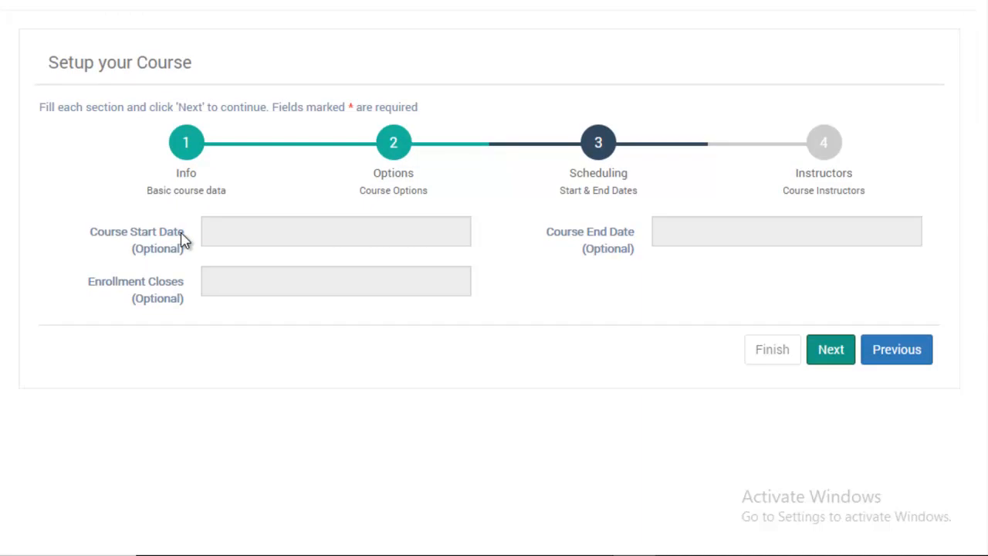
click(243, 236)
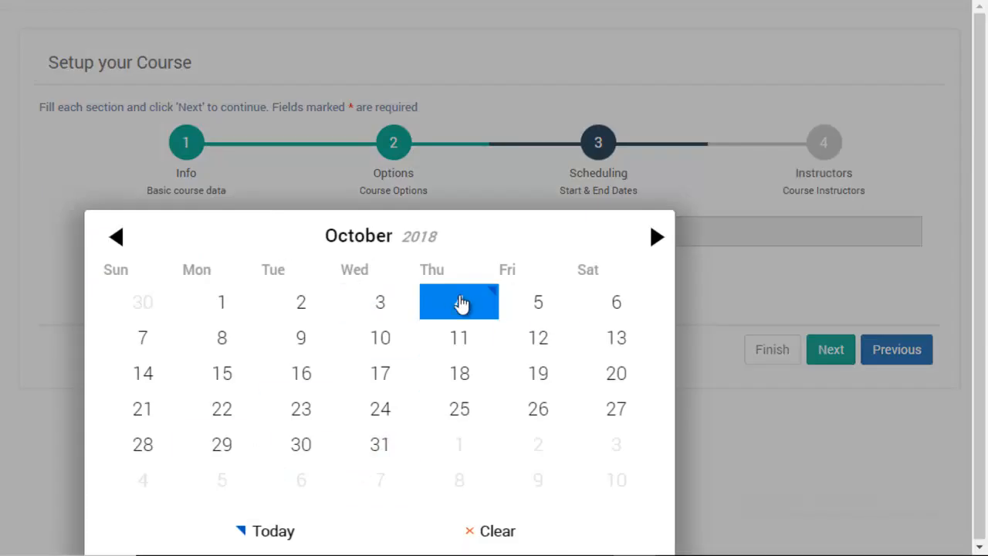
click(714, 478)
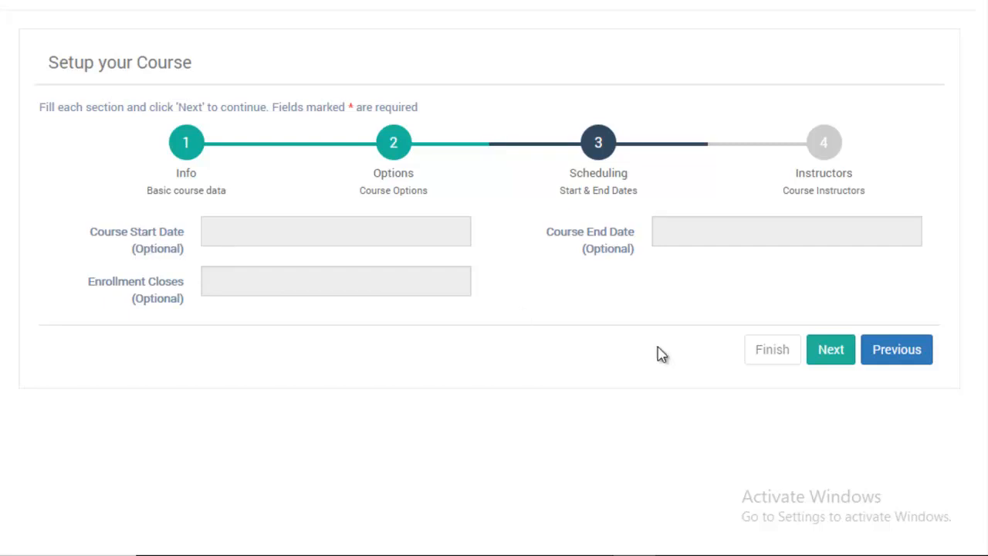
click(828, 356)
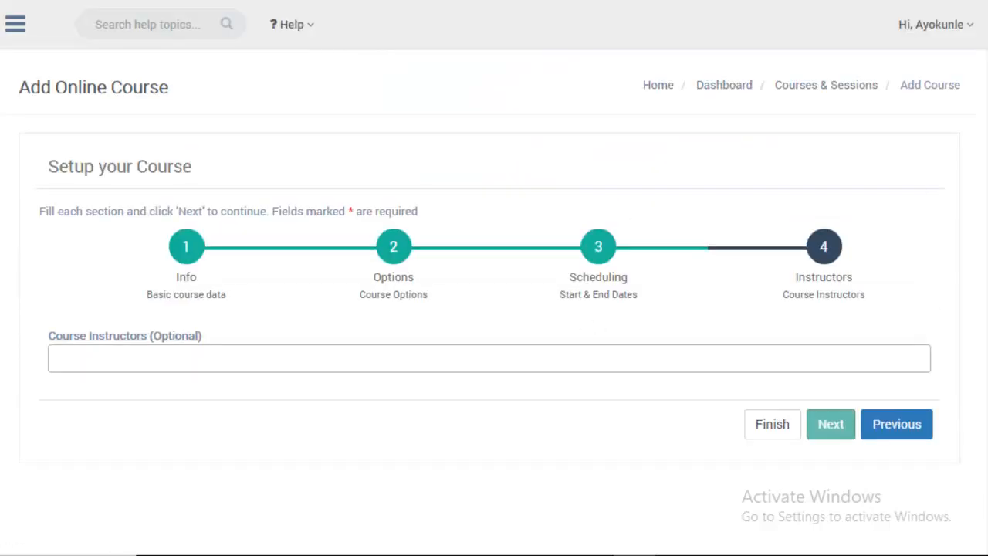
Check which instructors can be assigned under Course Instructors, without selecting any
scroll(494, 278, down, 1)
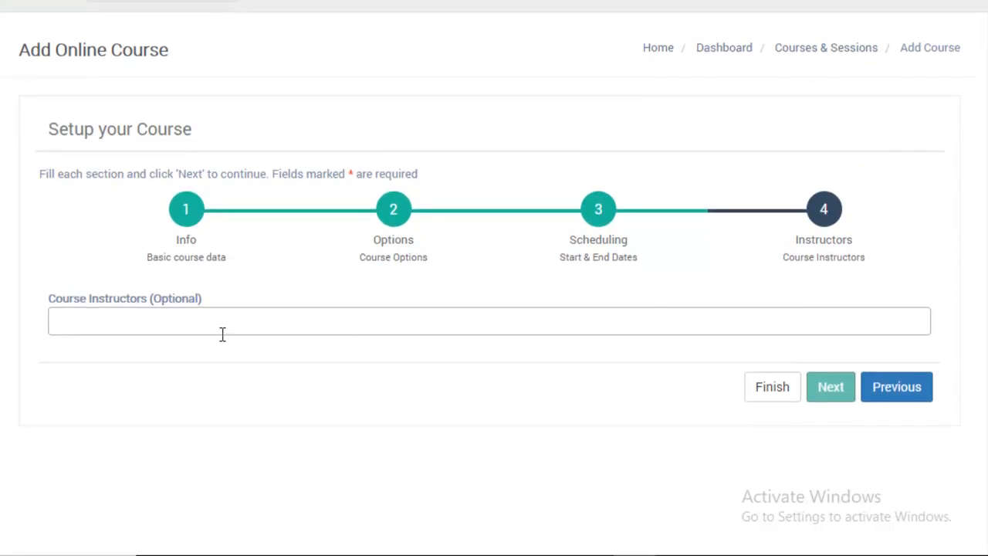
click(125, 324)
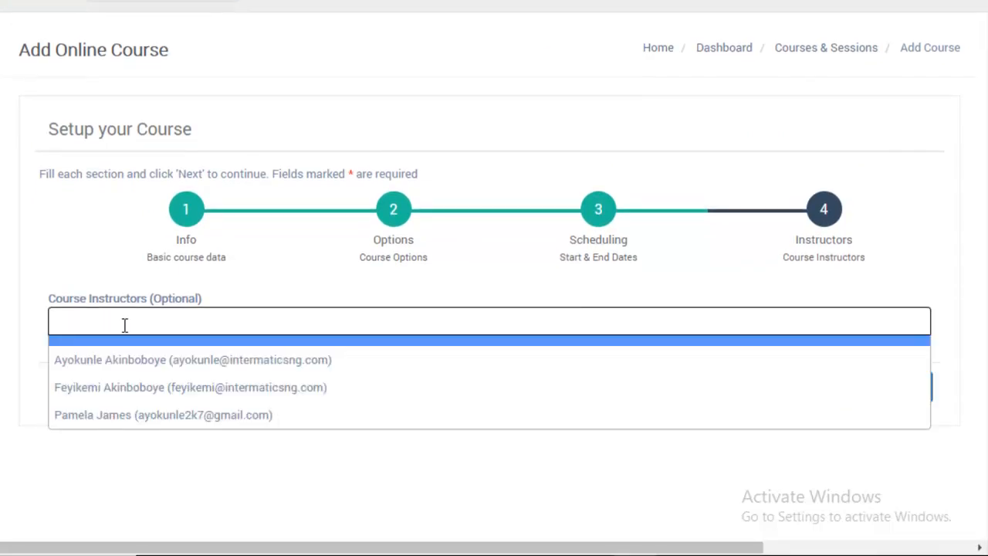
click(153, 295)
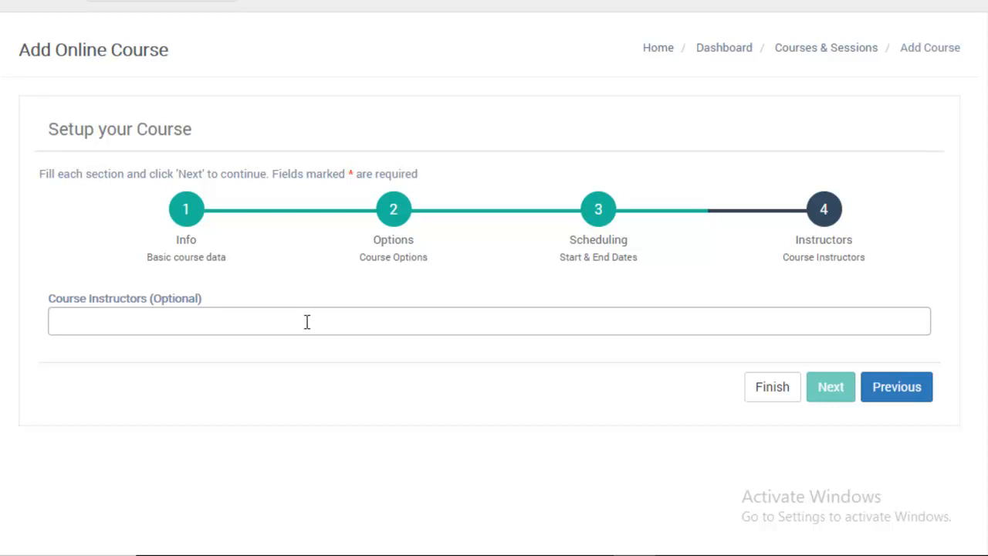
scroll(983, 194, down, 1)
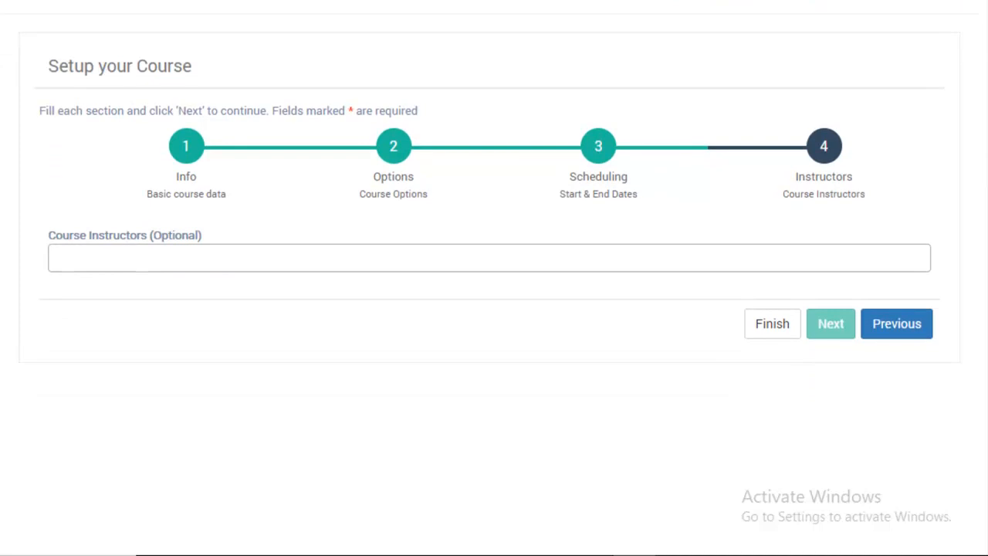
scroll(667, 247, down, 1)
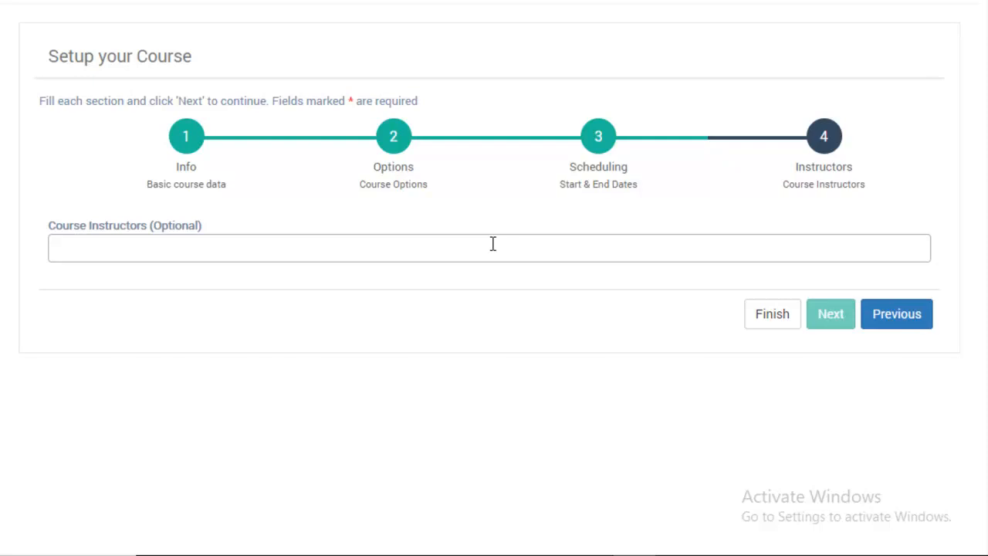
scroll(495, 232, down, 1)
scroll(494, 232, down, 1)
scroll(495, 232, up, 2)
scroll(494, 232, down, 2)
scroll(494, 232, down, 1)
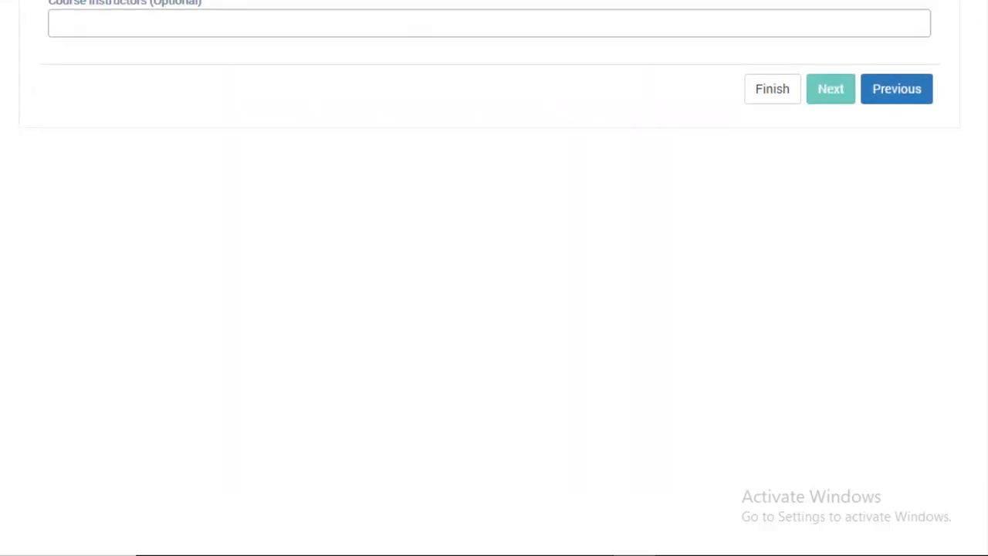
Assign the first and third listed people as Course Instructors and finish the course setup
scroll(193, 347, up, 5)
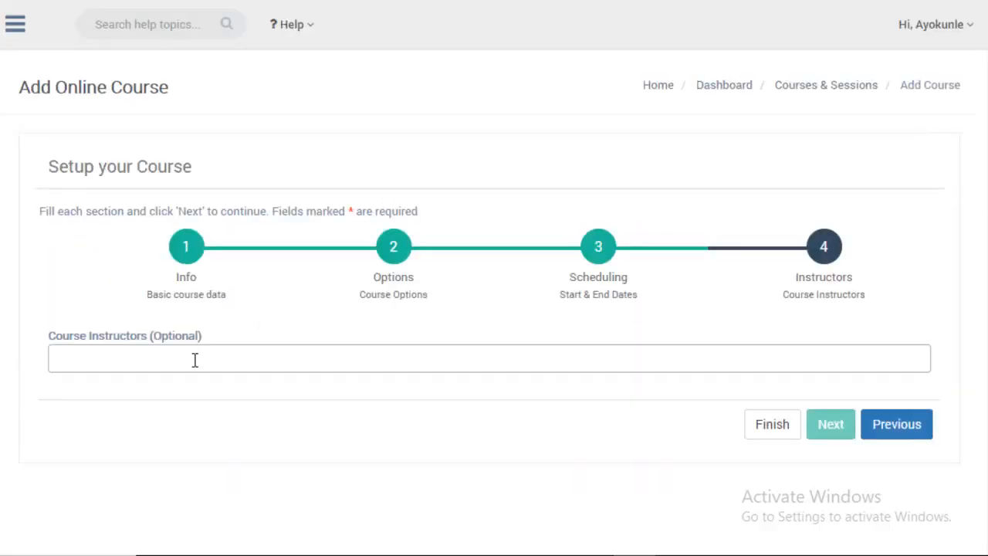
click(194, 360)
click(193, 398)
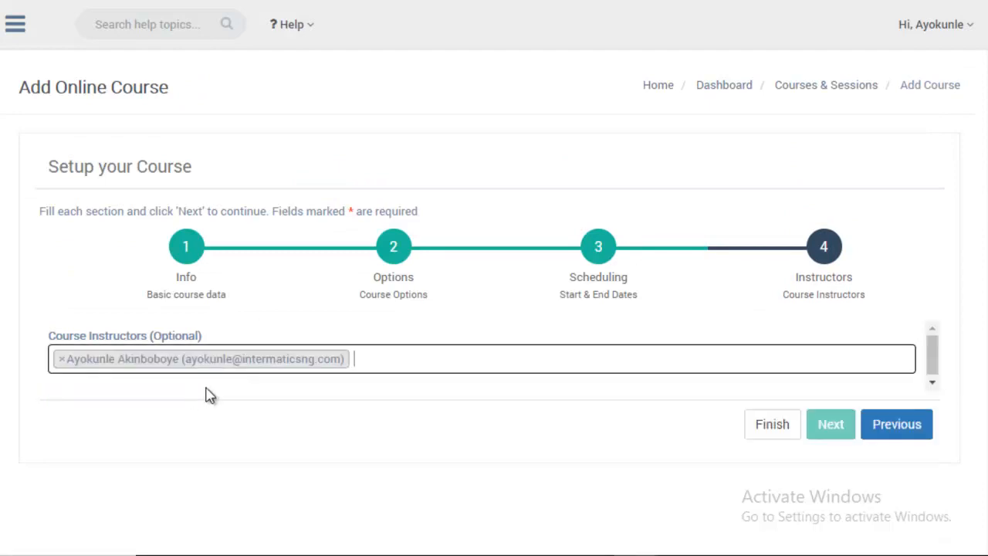
click(487, 355)
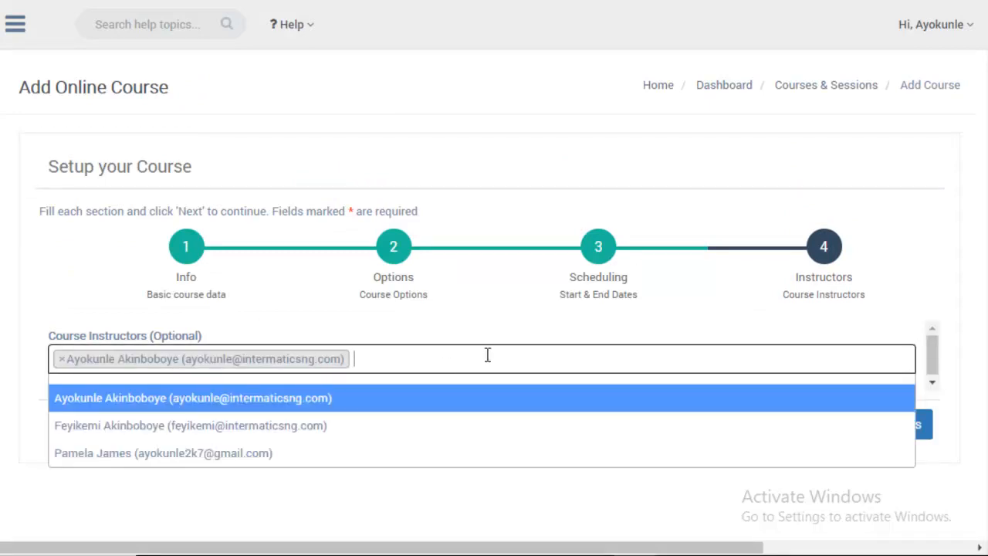
click(260, 454)
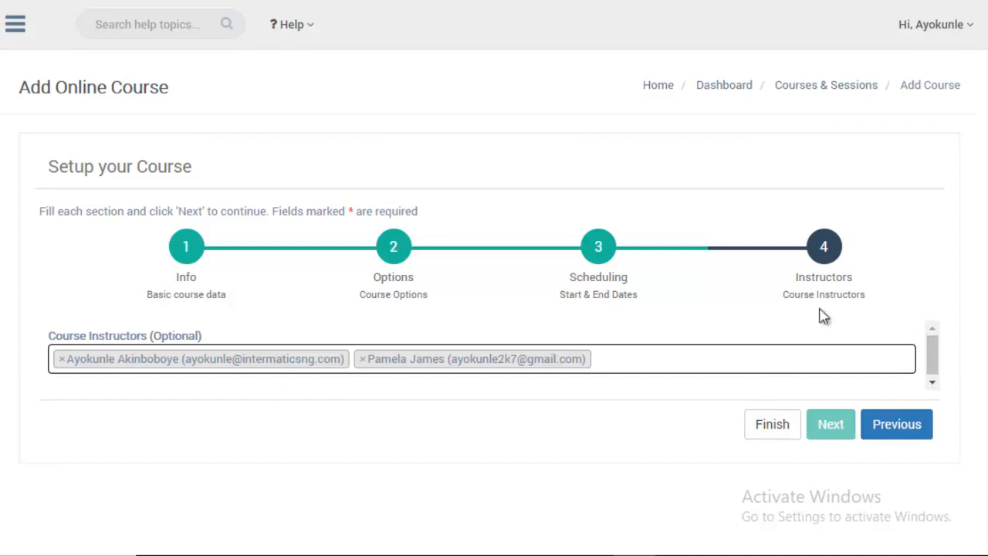
scroll(848, 345, down, 1)
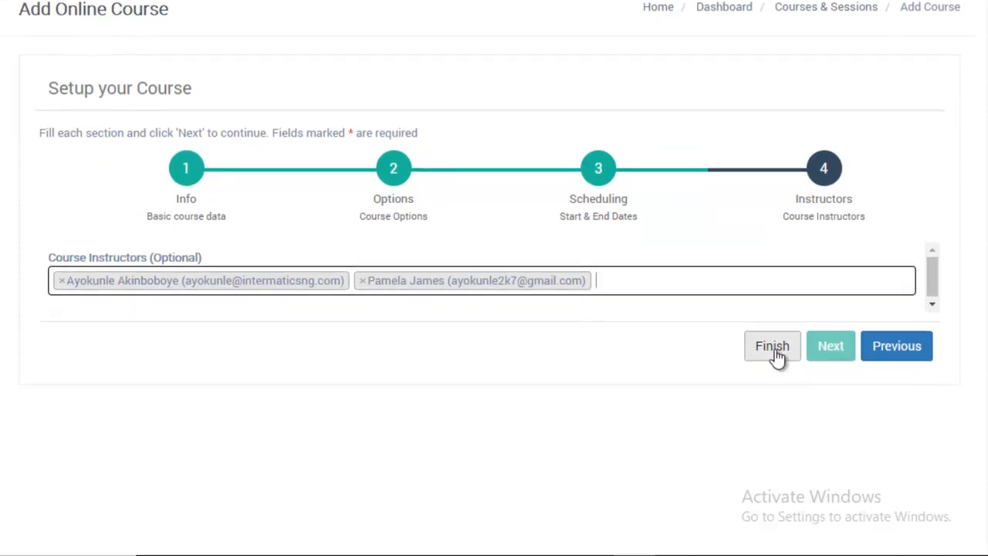
click(774, 351)
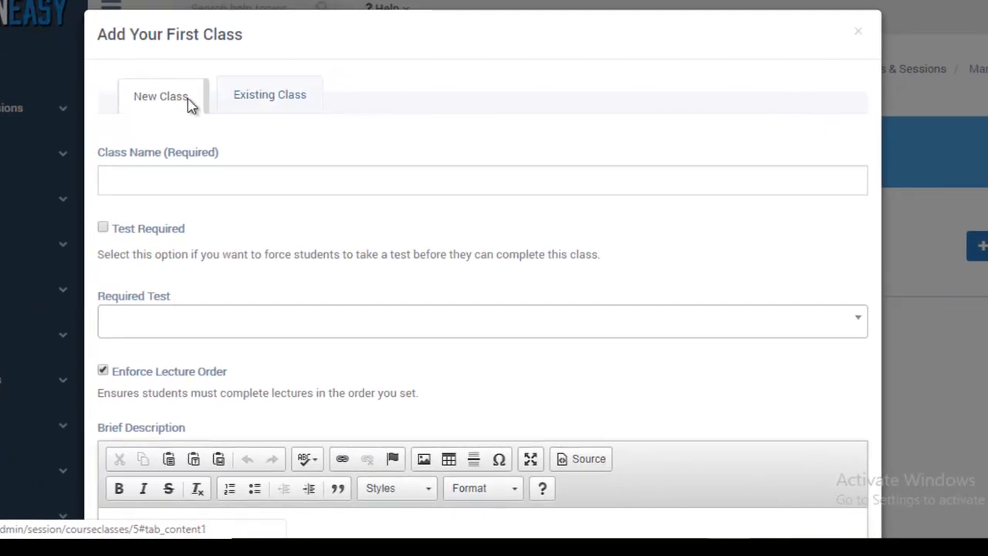
Look over the Existing Class list and the New Class form for adding the course's first class
click(261, 97)
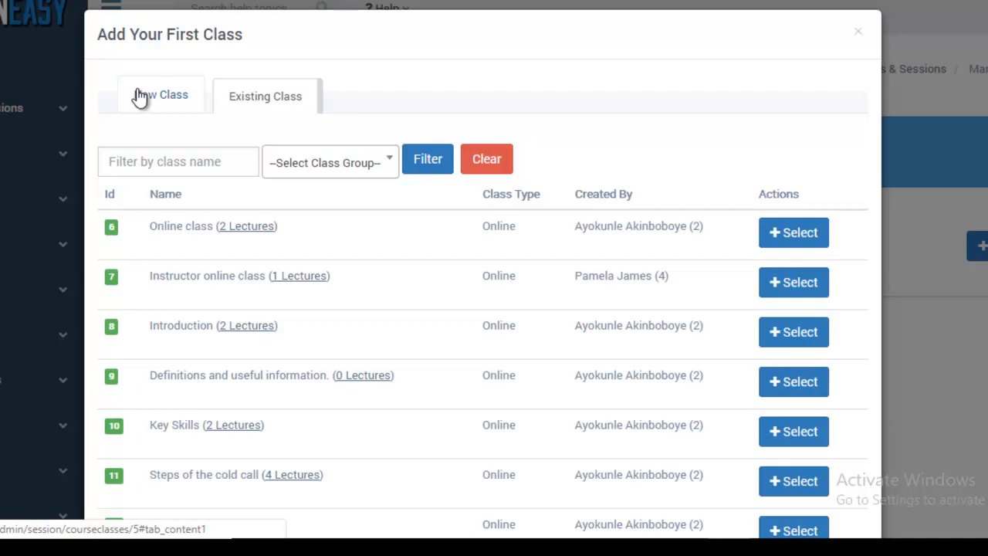
click(139, 97)
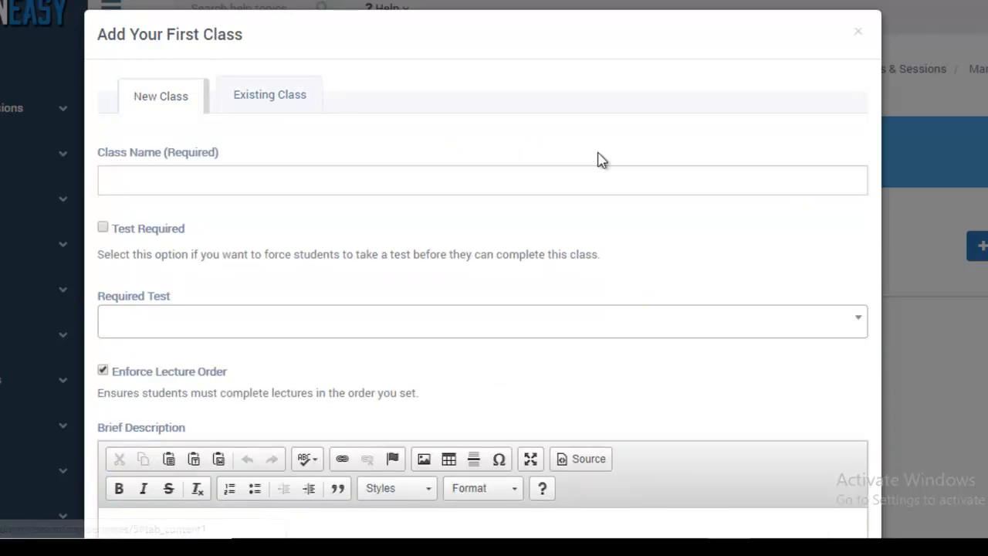
click(729, 179)
click(767, 249)
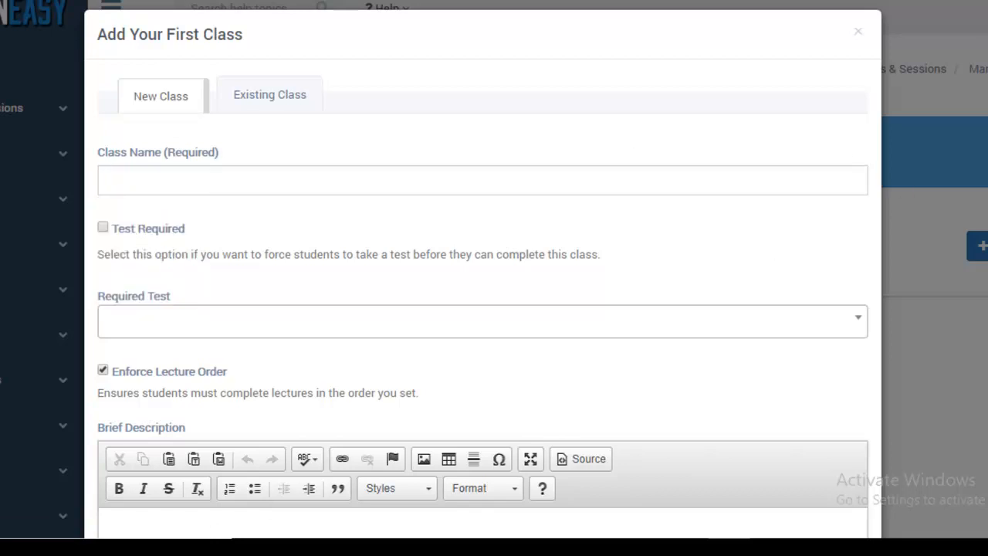
scroll(482, 309, down, 2)
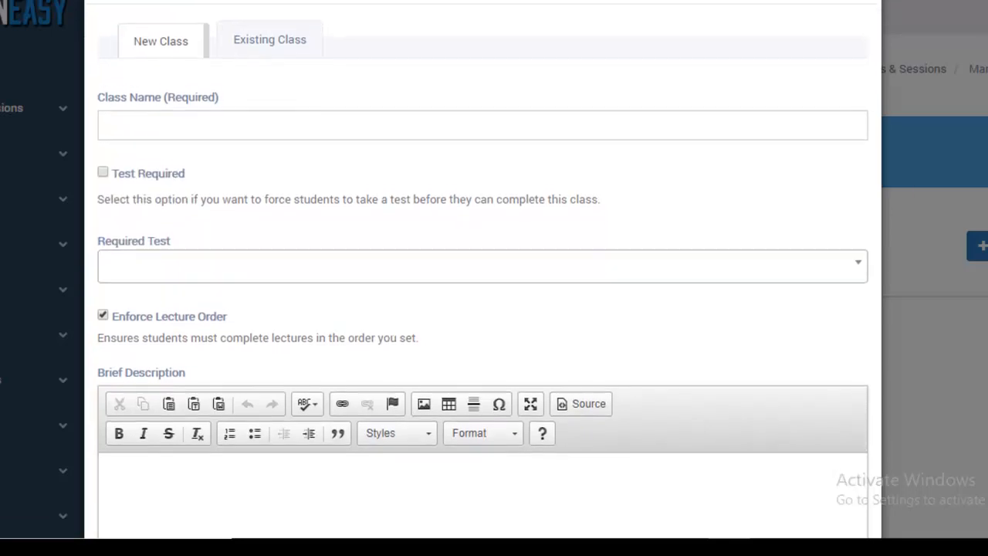
scroll(483, 271, up, 1)
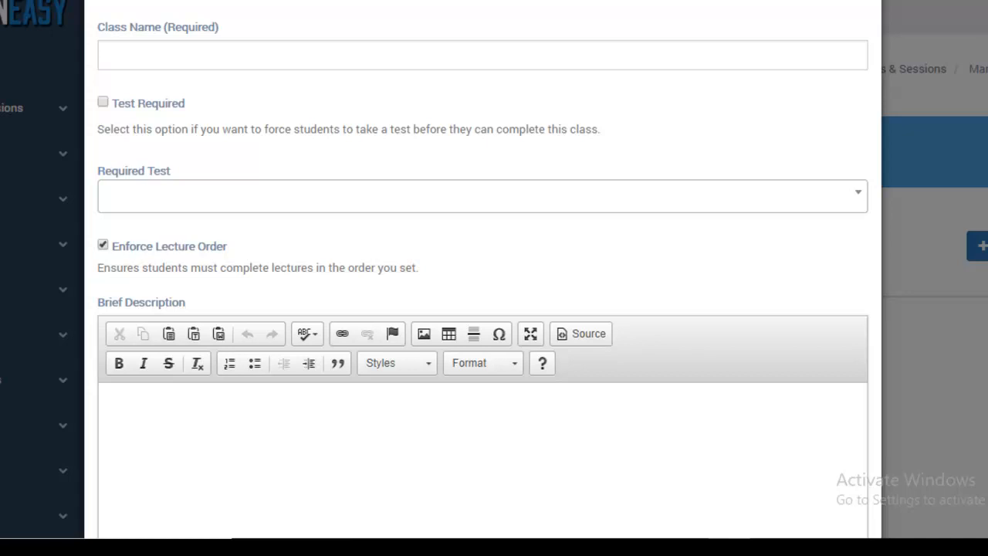
scroll(483, 278, up, 2)
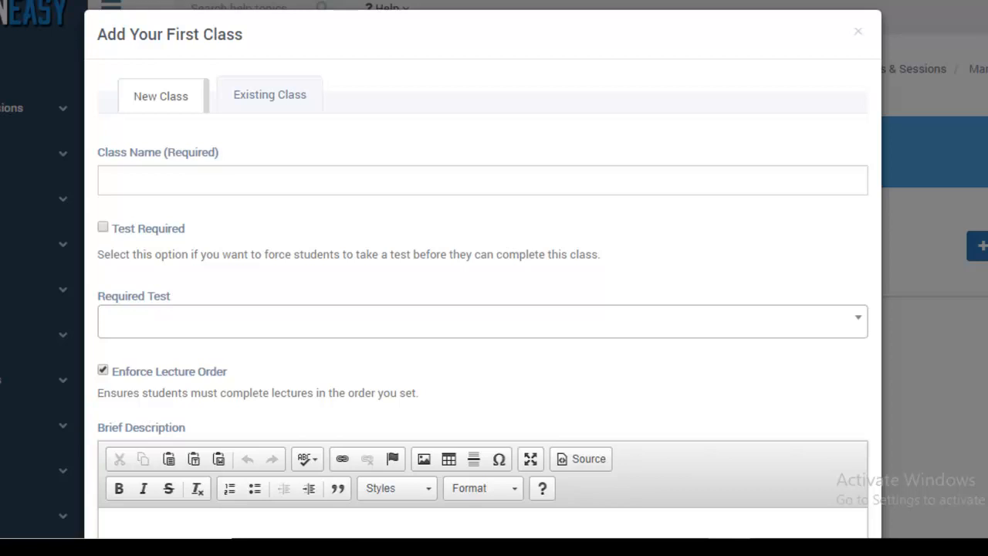
Name the new class My First Class and toggle Test Required on and back off
click(723, 183)
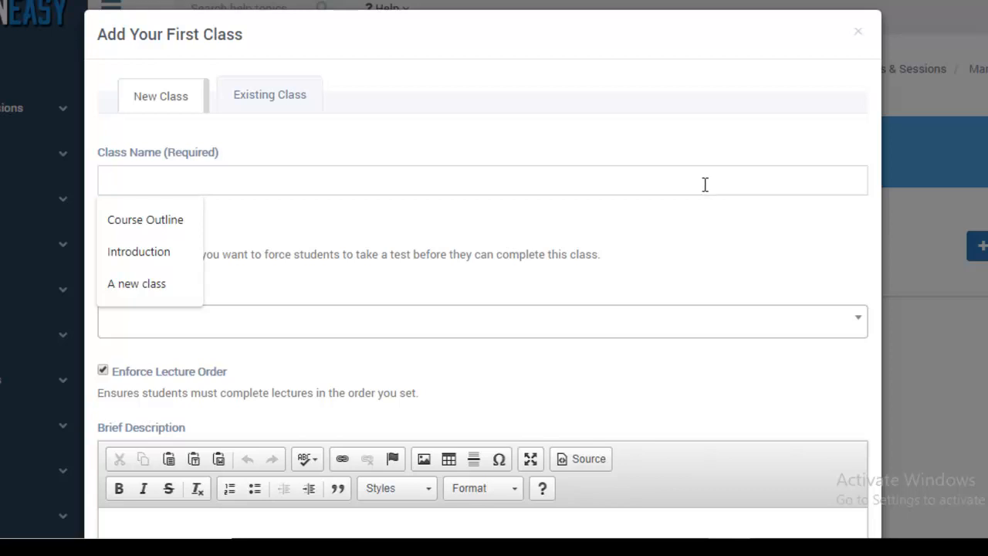
text(My First Class)
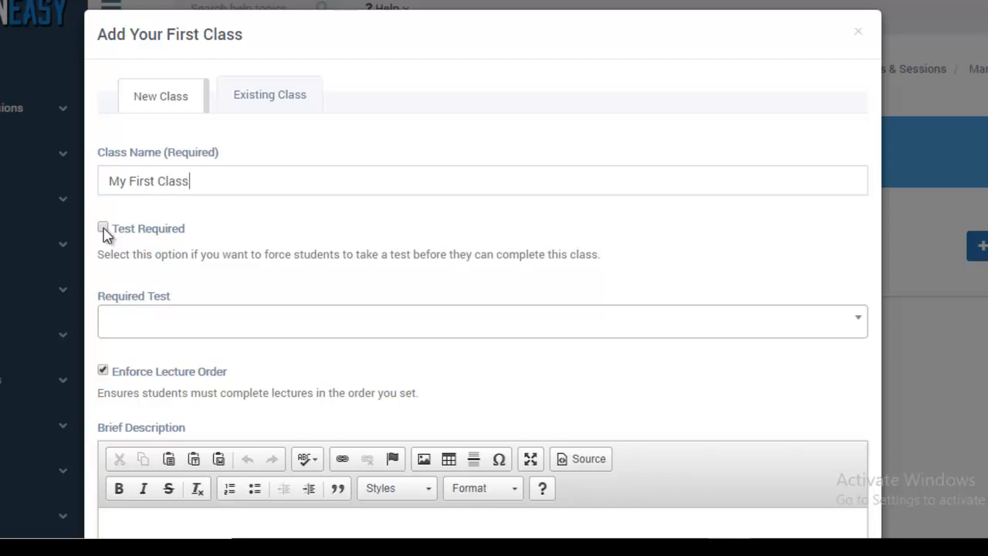
click(104, 230)
click(103, 230)
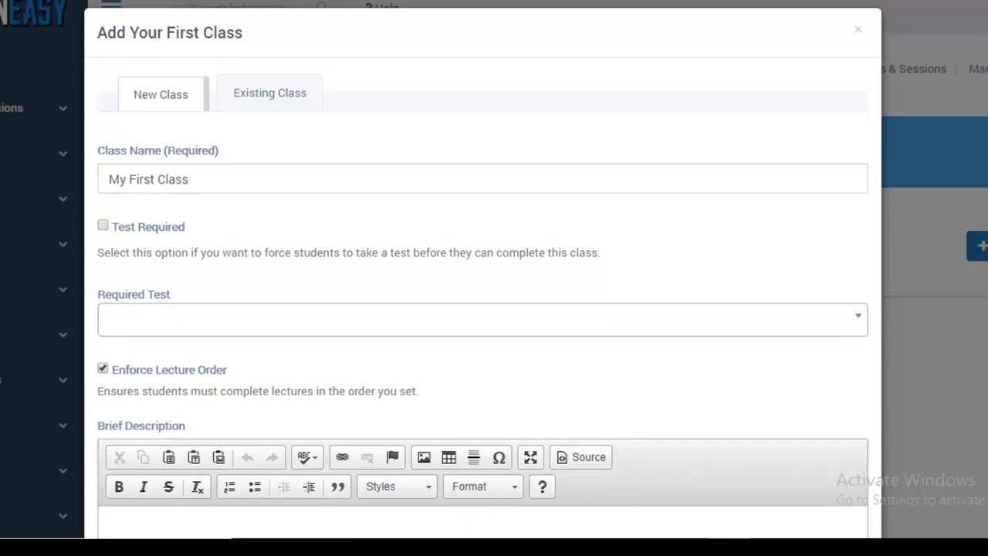
Choose Verbal Critical Resoning as the class's Required Test, leaving the Test Required option switched off
scroll(619, 124, down, 2)
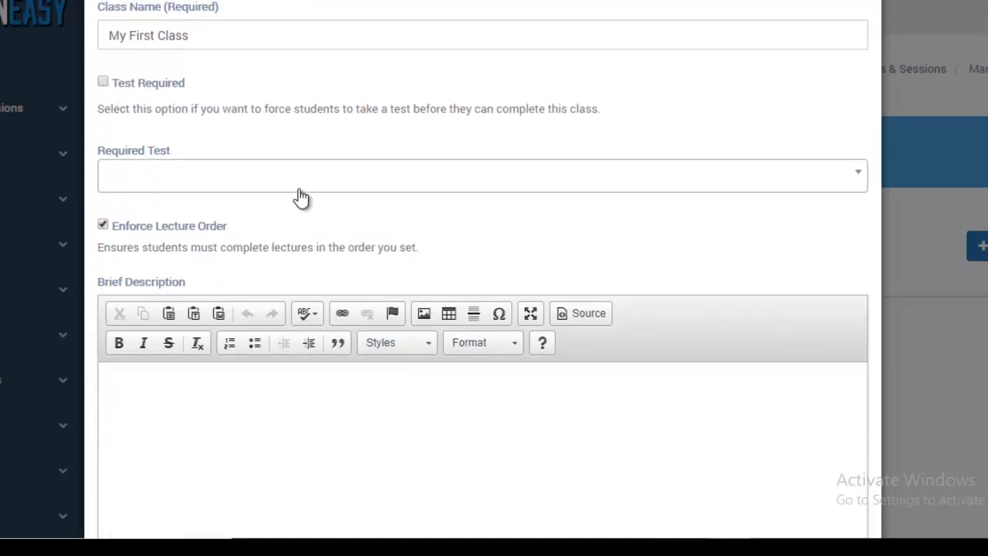
click(320, 173)
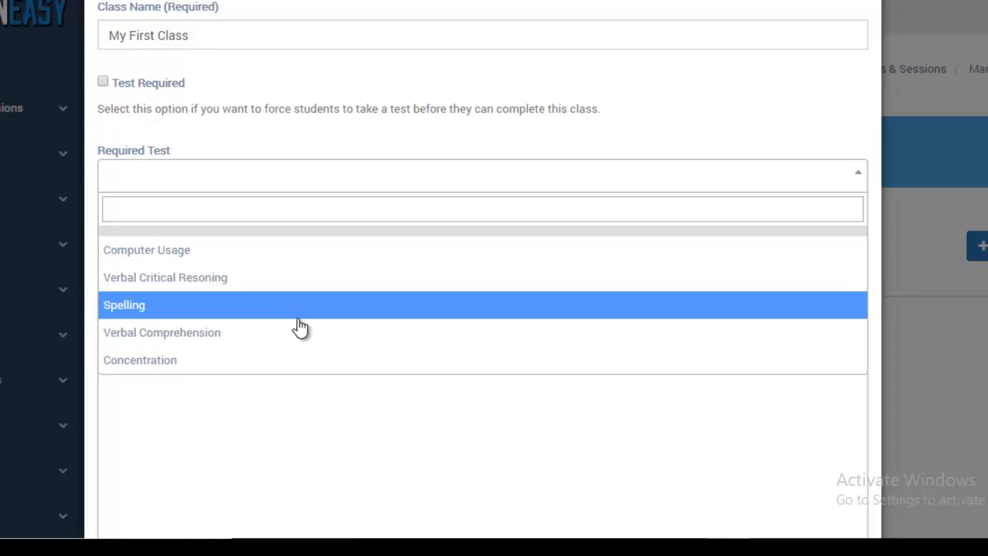
click(355, 287)
click(104, 83)
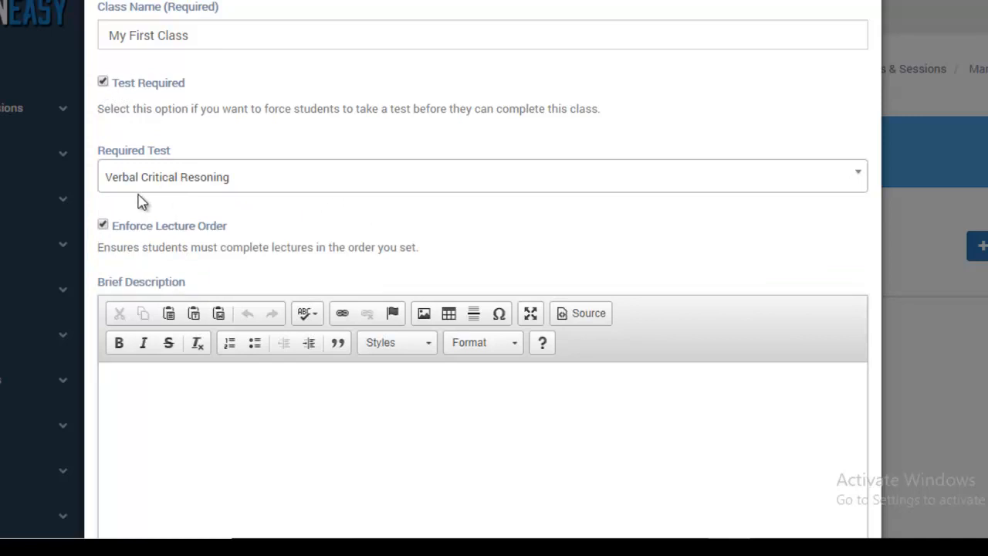
click(103, 83)
scroll(483, 309, up, 2)
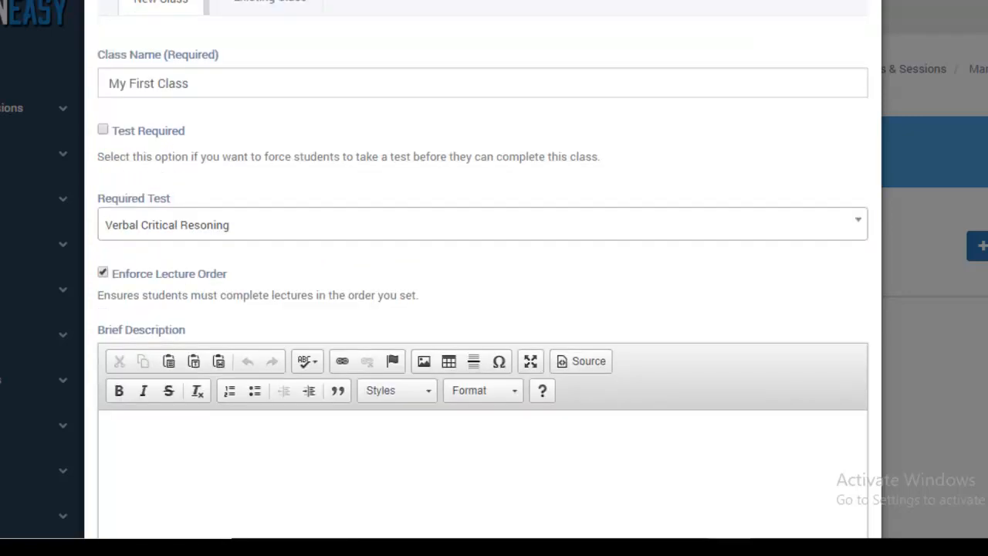
Examine the class form's Brief Description and Introduction editors and the optional fields below them, leaving them empty
scroll(482, 308, down, 4)
scroll(482, 309, down, 1)
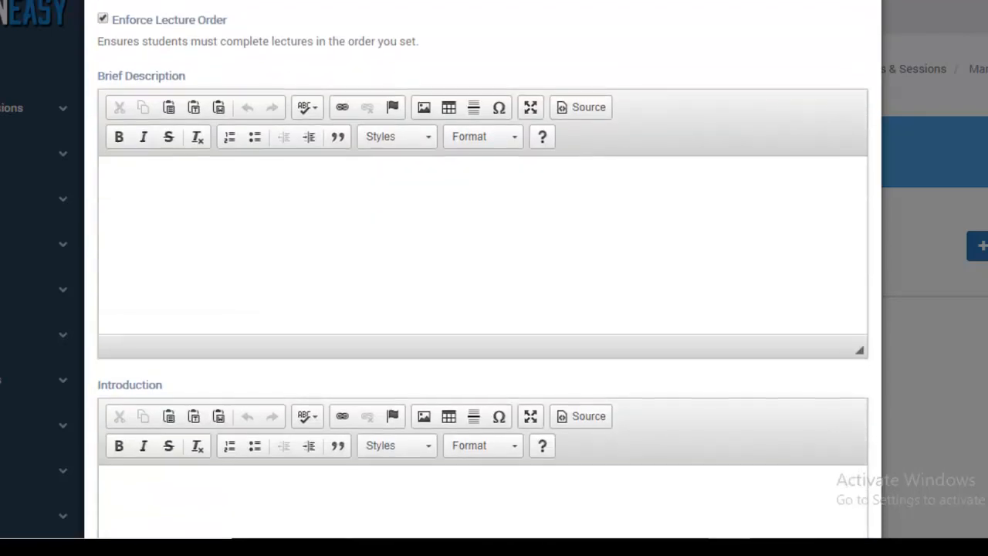
click(585, 266)
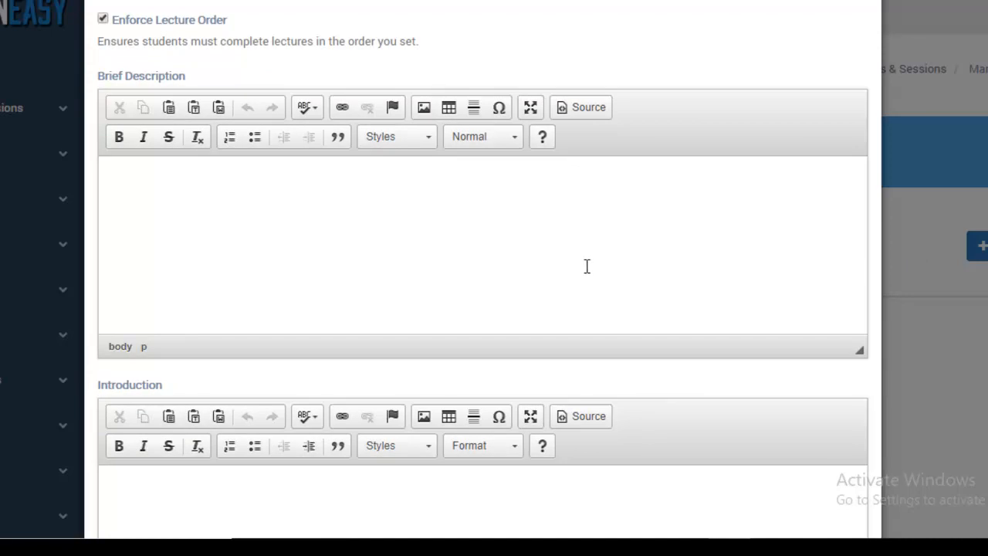
scroll(483, 309, down, 7)
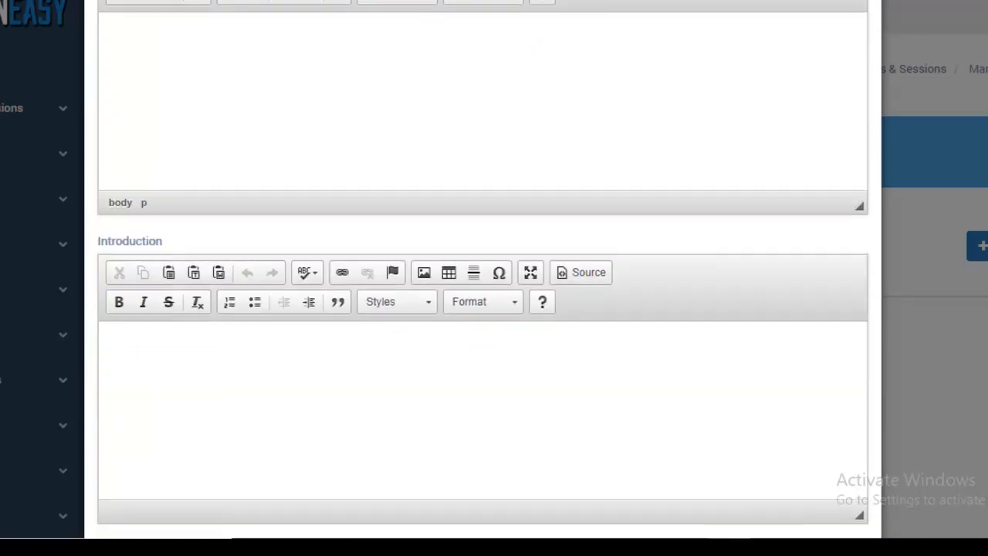
click(665, 284)
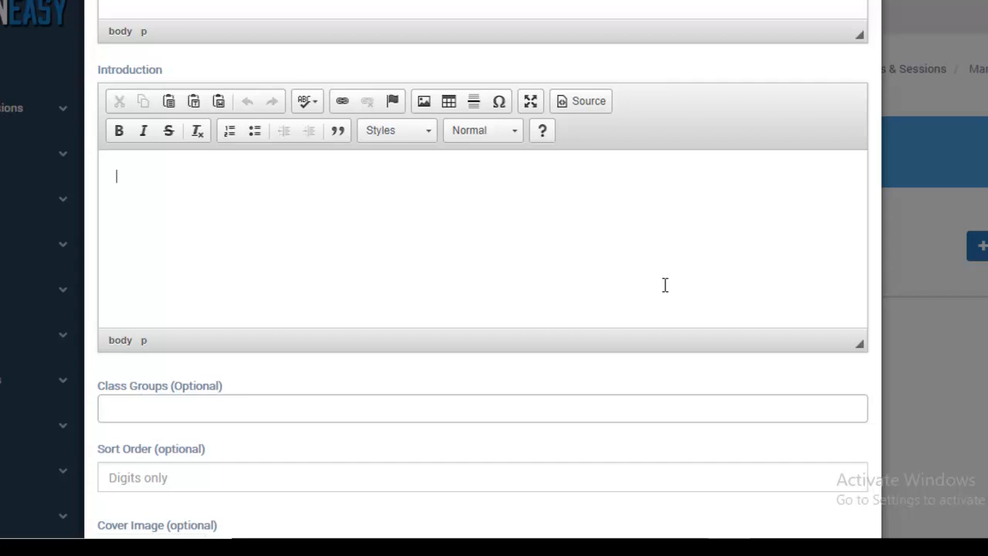
scroll(483, 270, up, 3)
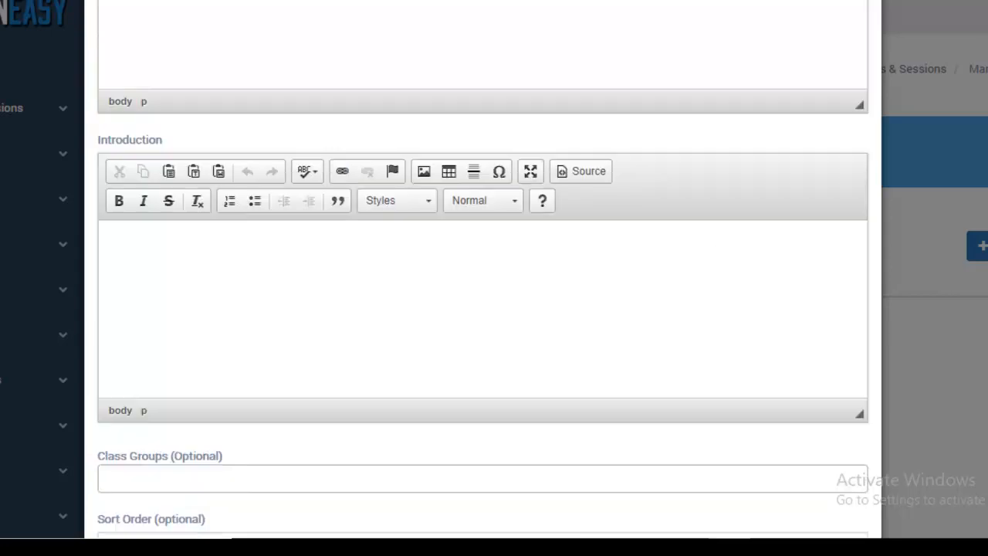
scroll(483, 270, down, 3)
scroll(676, 342, up, 3)
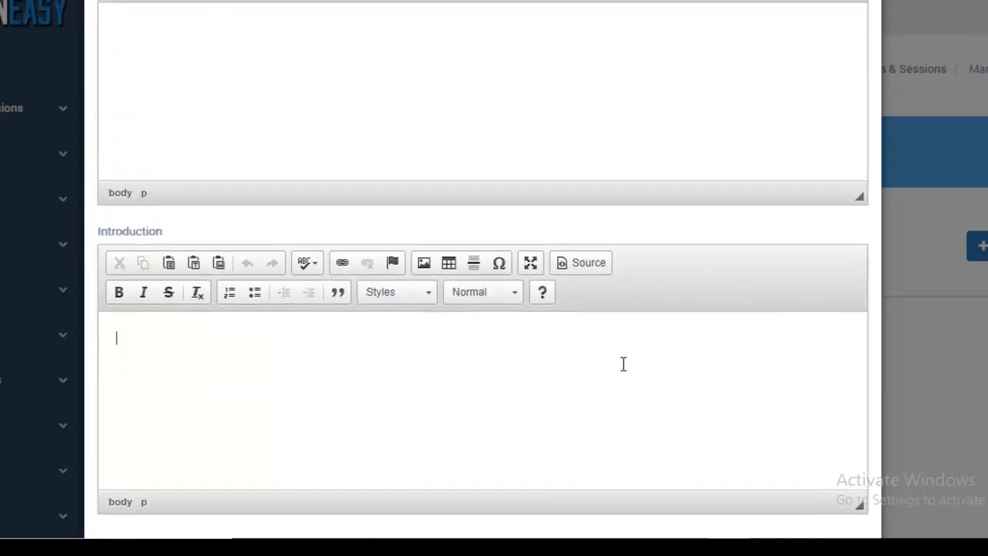
scroll(475, 313, up, 3)
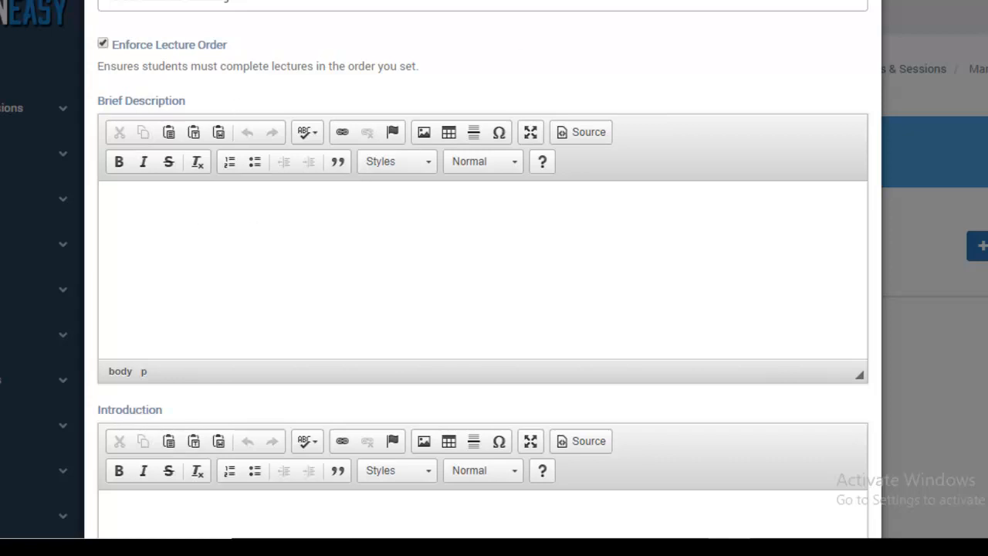
Switch to the public Online Courses page and view the class descriptions in the Cold Calling Mastery course details
drag(190, 103, 100, 103)
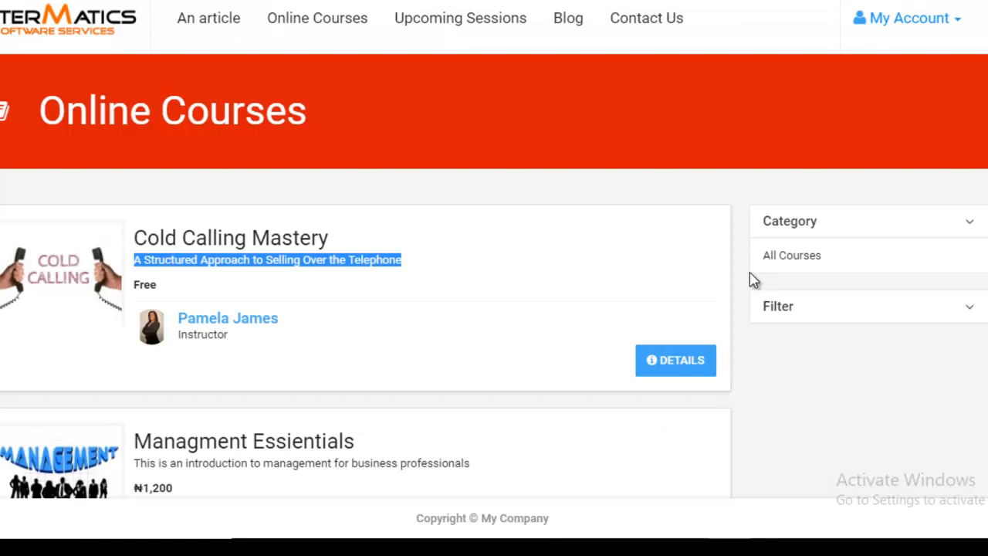
click(573, 324)
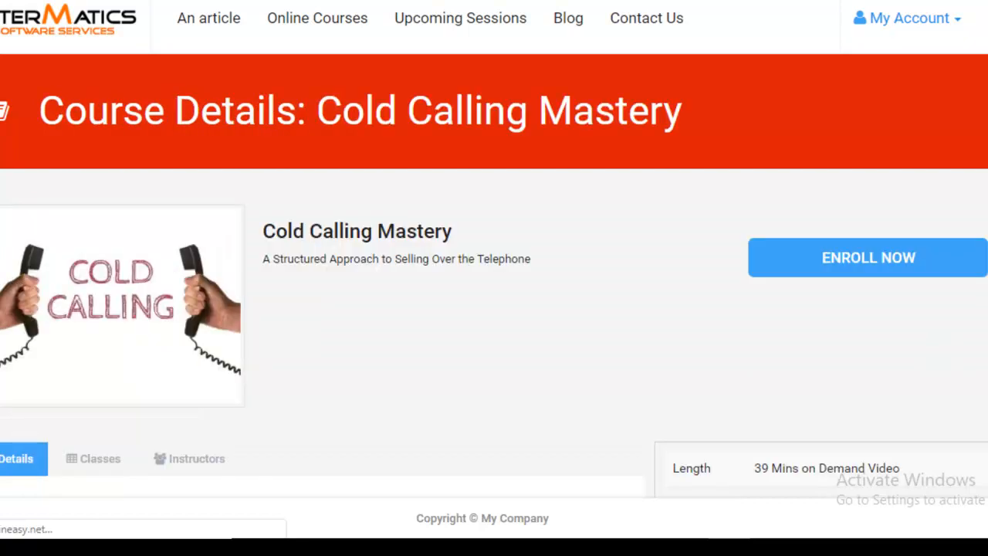
scroll(235, 254, down, 3)
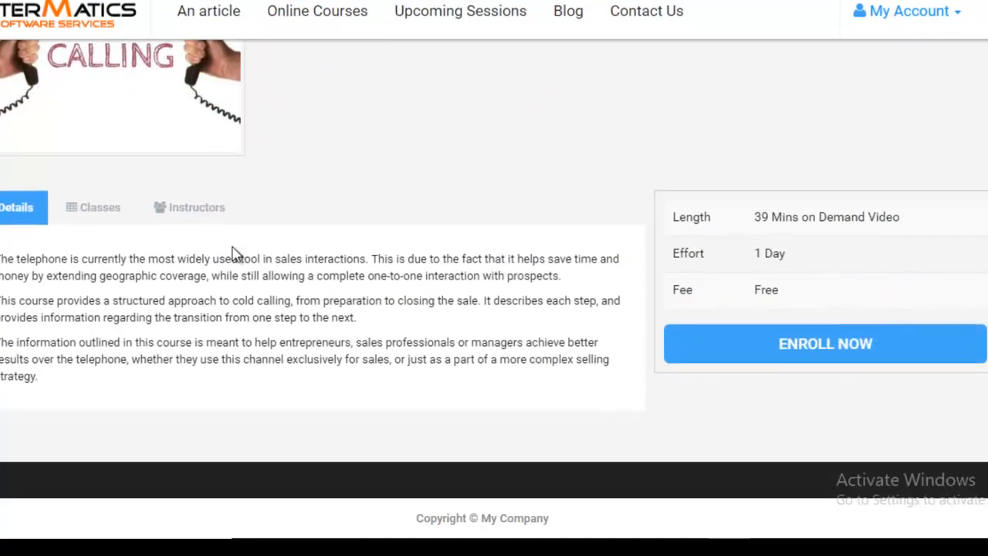
click(92, 213)
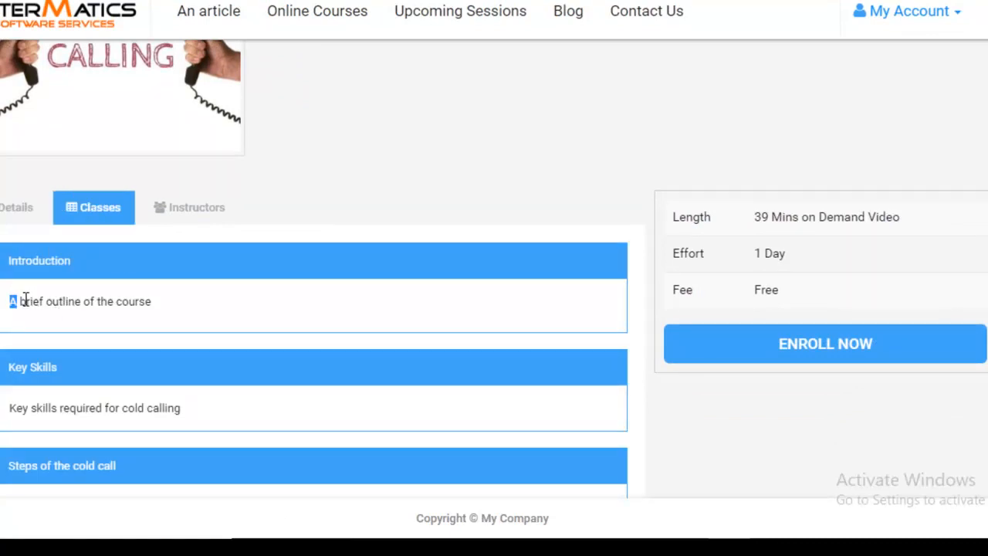
drag(11, 301, 154, 298)
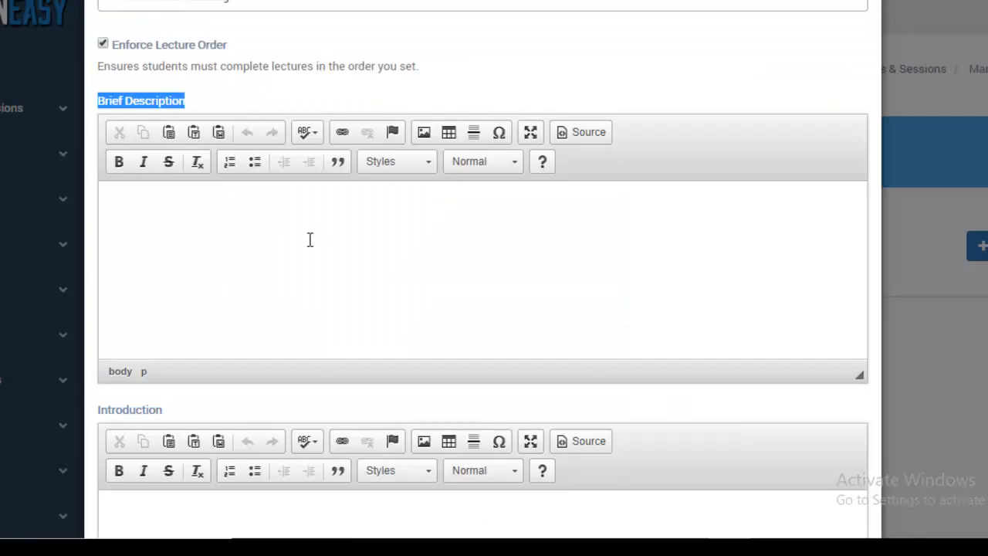
Compare the form's empty Brief Description editor with the descriptions of the Cold Calling Mastery classes on the public course page
click(313, 236)
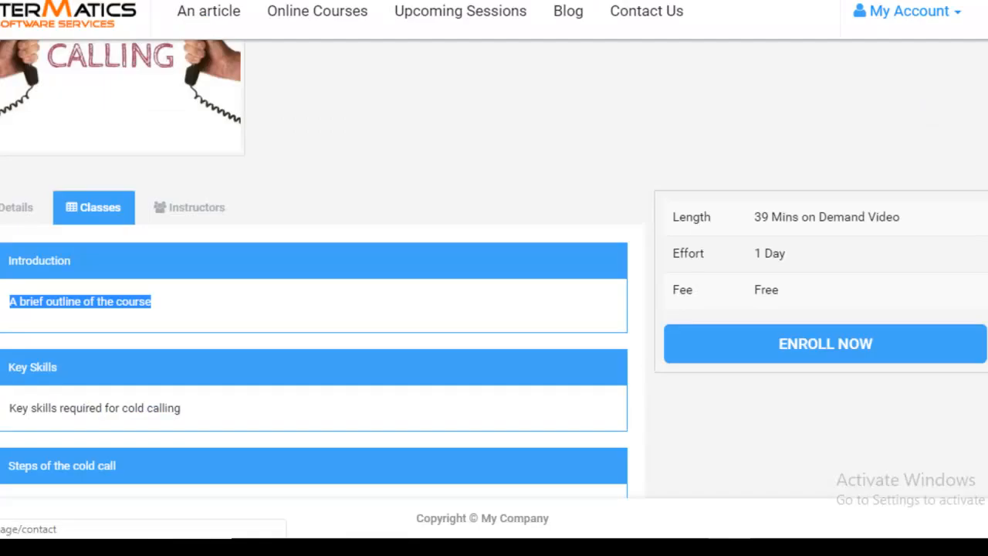
scroll(116, 334, up, 2)
scroll(116, 334, down, 5)
scroll(116, 334, up, 2)
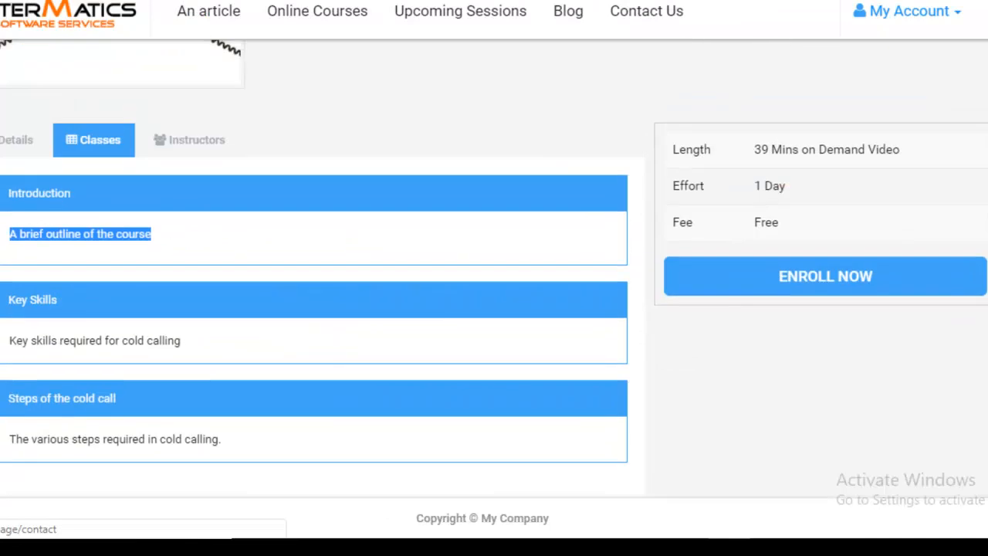
click(173, 271)
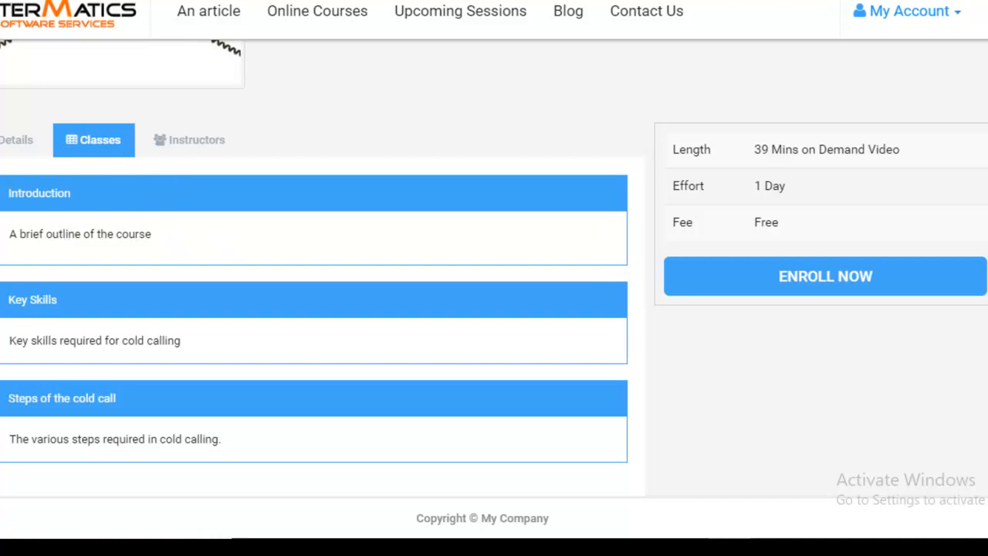
Return to the class form and enter "My class description" as the Brief Description
scroll(495, 269, up, 1)
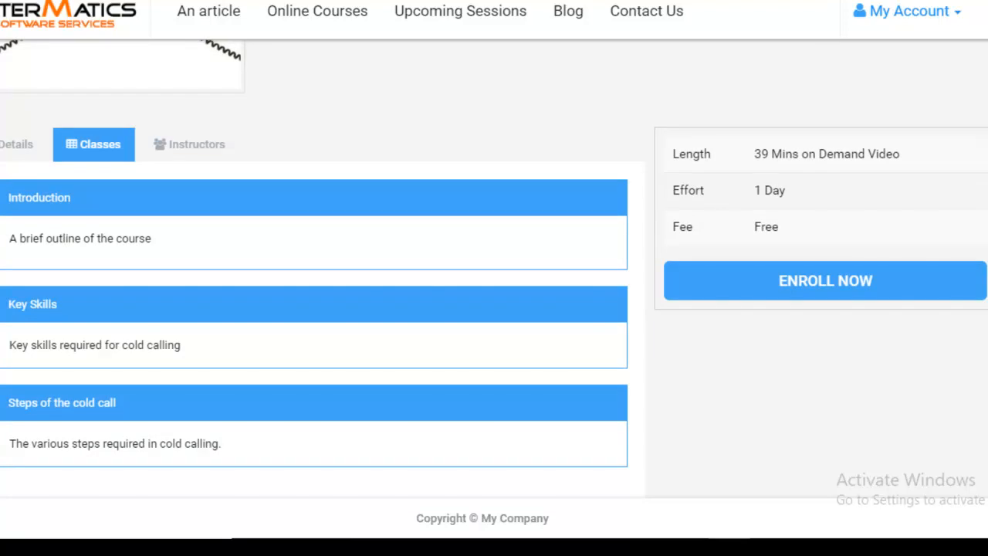
scroll(108, 321, up, 3)
scroll(108, 321, down, 2)
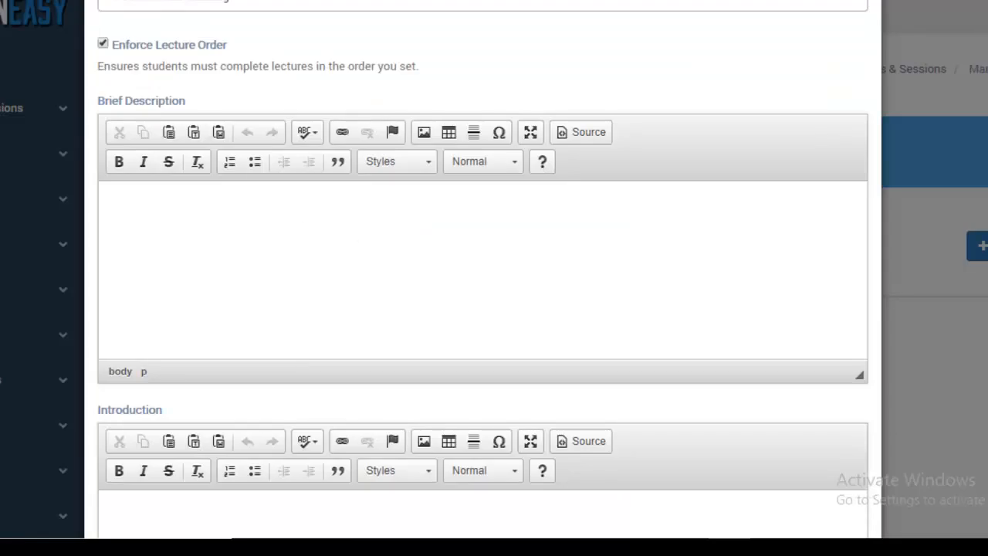
scroll(483, 347, down, 5)
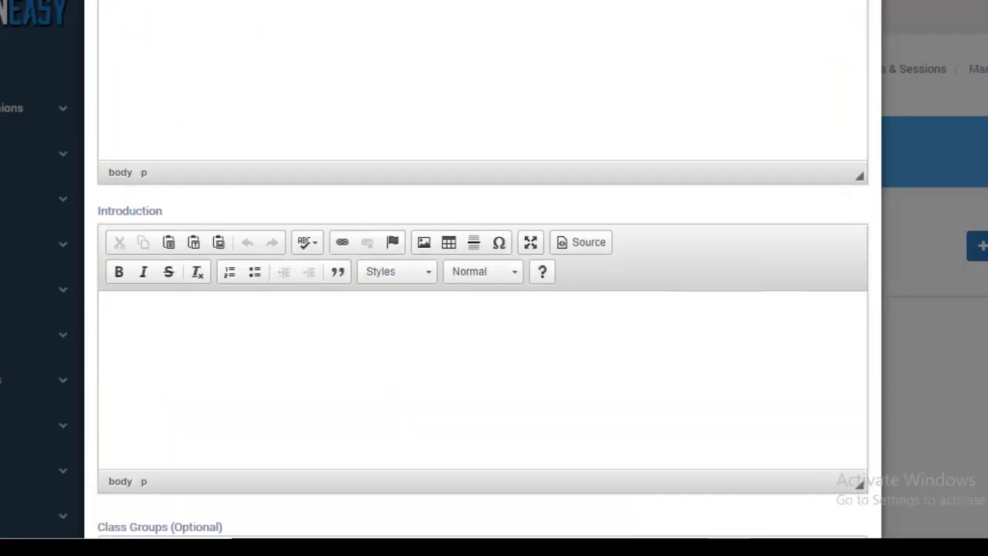
scroll(645, 367, down, 4)
click(605, 258)
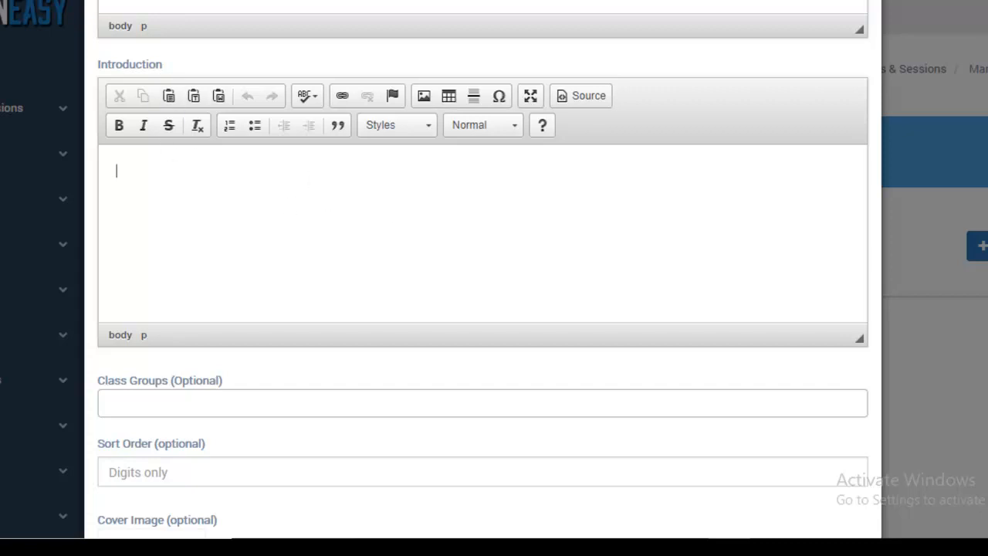
scroll(483, 270, up, 1)
scroll(609, 294, up, 9)
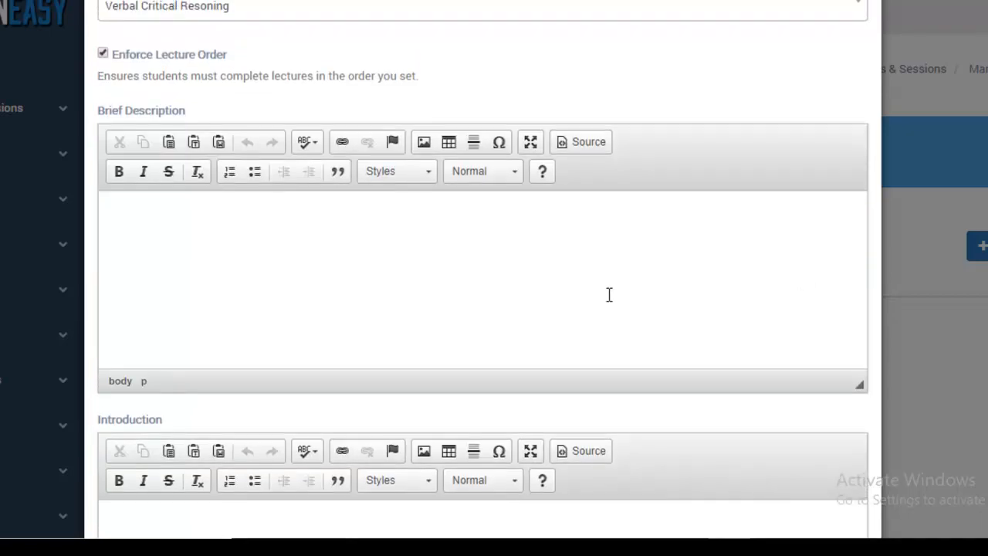
text(My class description)
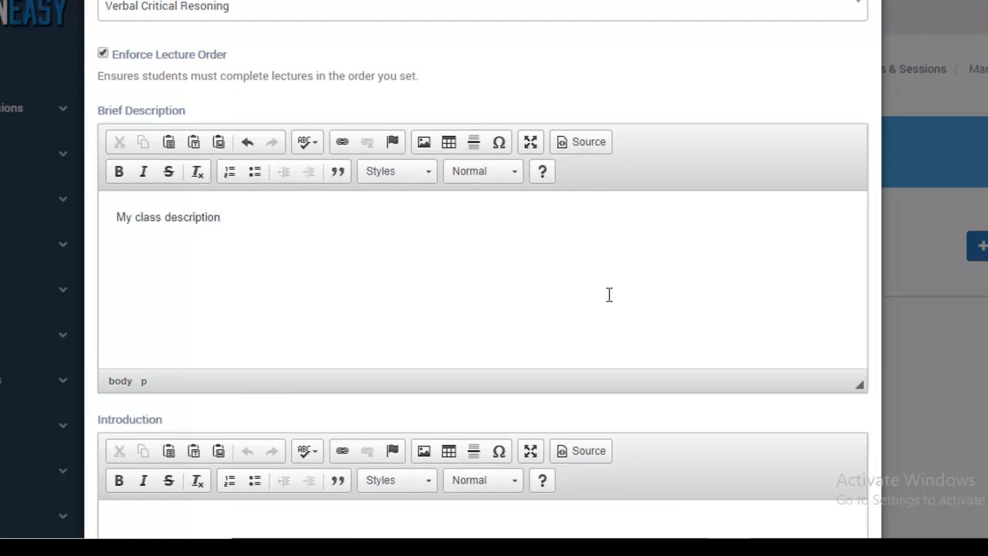
Enter "My class introduction" as the class's Introduction
scroll(736, 299, down, 4)
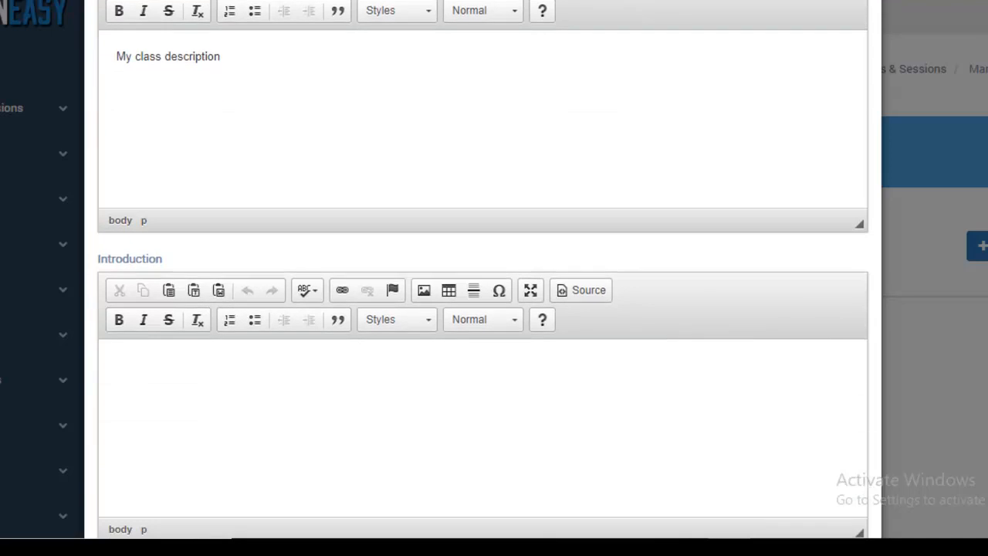
click(736, 299)
text(My cals)
key(BackSpace)
key(BackSpace)
key(BackSpace)
text(las)
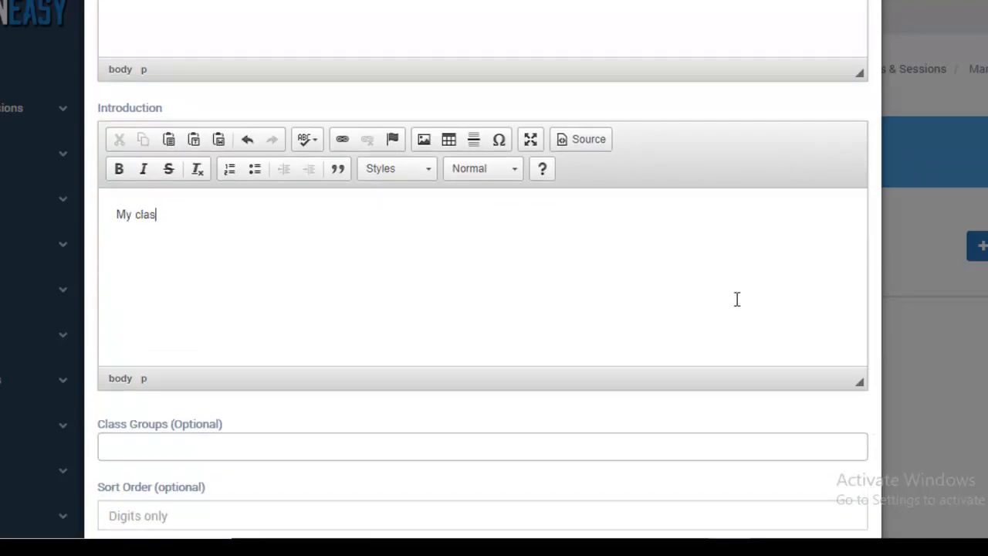
text(s introduction)
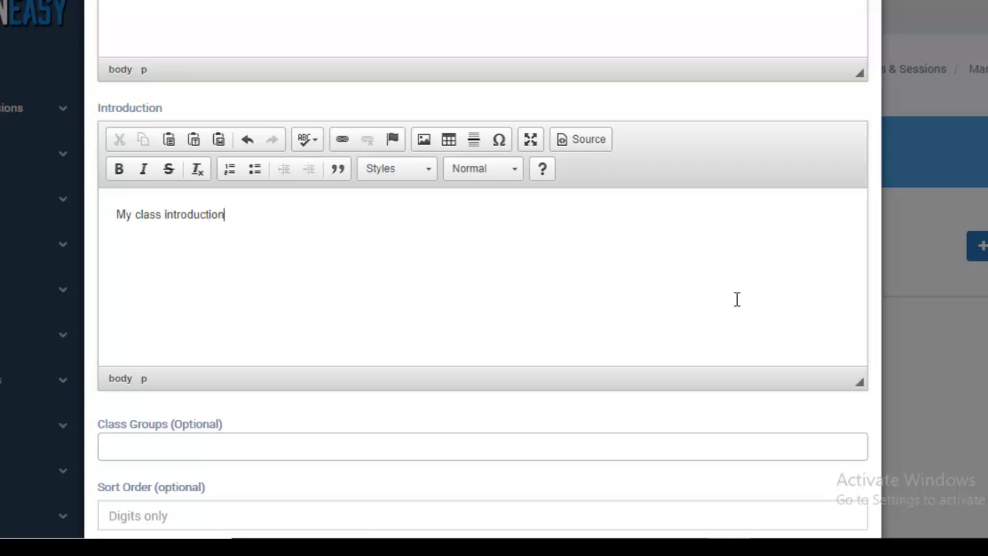
Examine the optional Class Groups field and the class group filter for existing classes, leaving both unset
scroll(107, 373, down, 3)
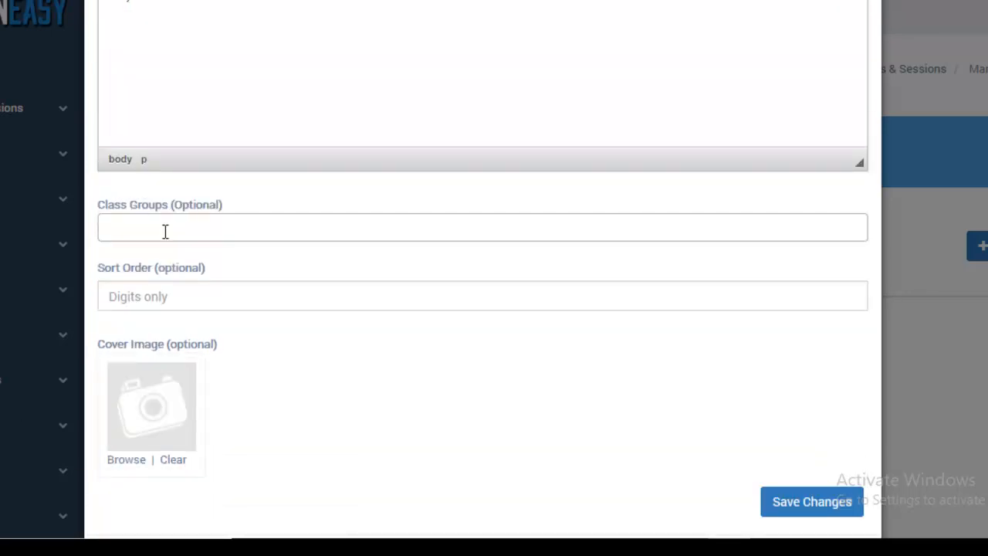
click(165, 231)
click(270, 212)
scroll(486, 44, up, 8)
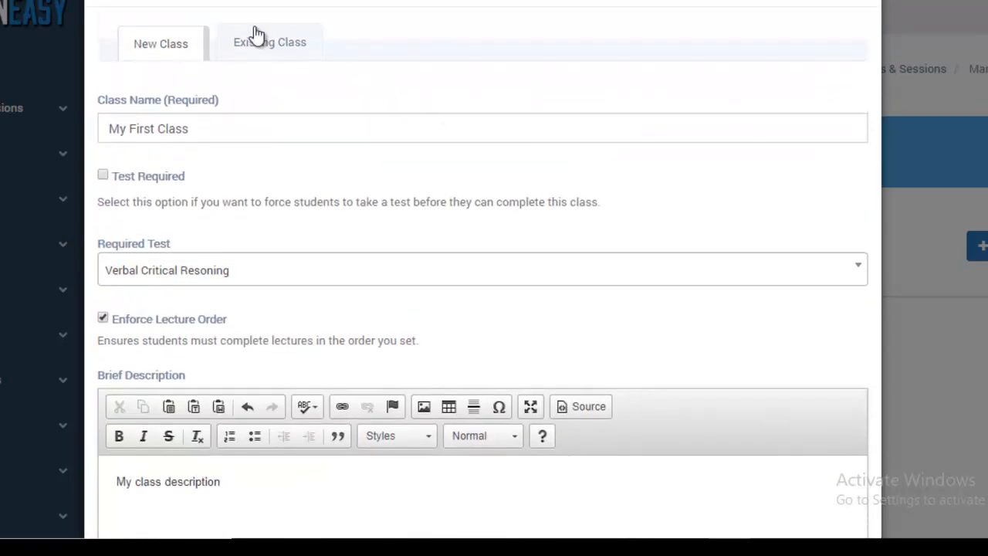
click(249, 44)
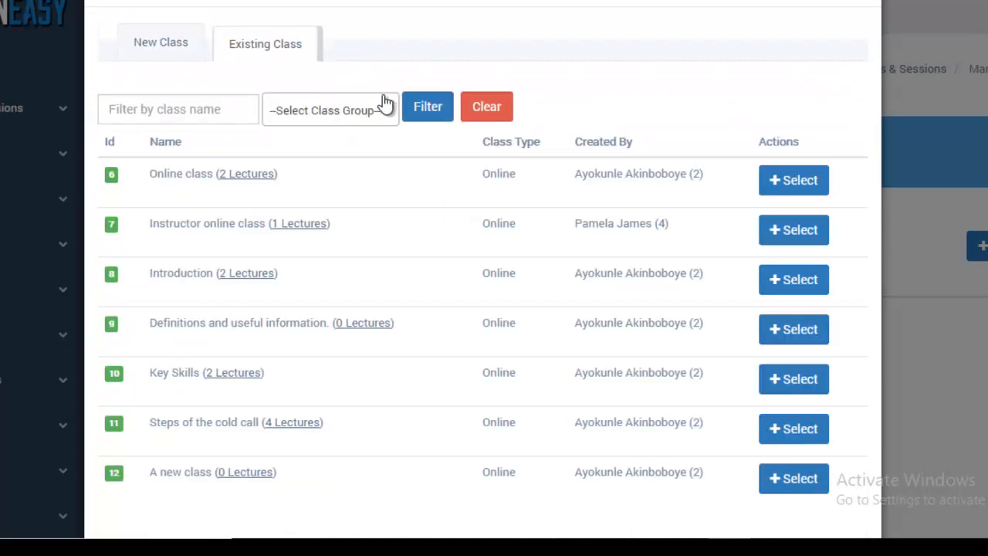
click(386, 107)
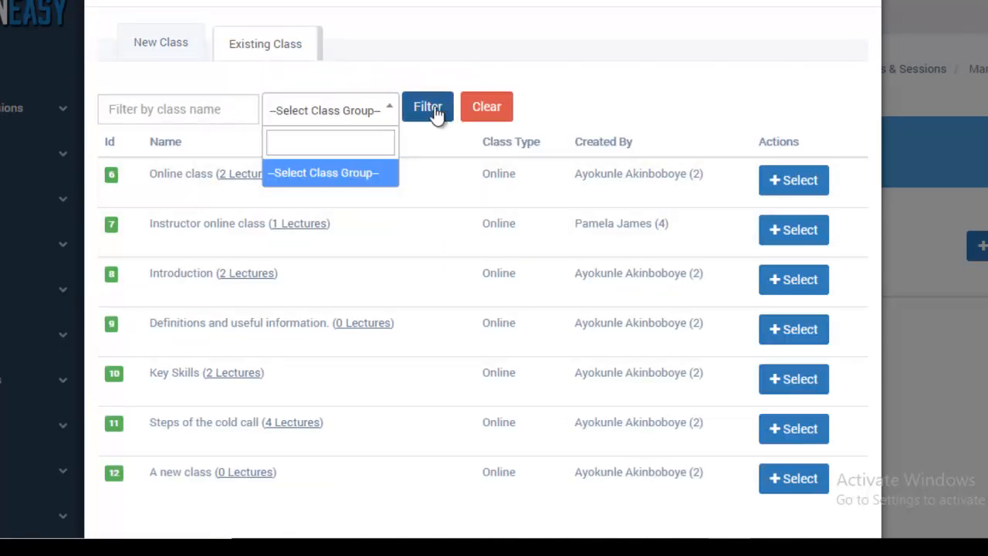
click(176, 48)
scroll(483, 270, down, 1)
scroll(484, 309, down, 10)
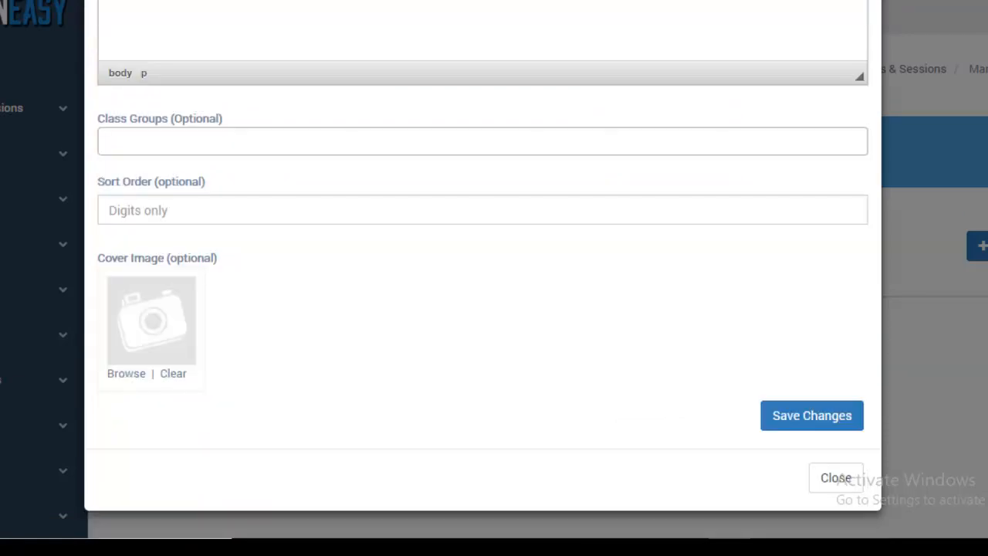
click(428, 147)
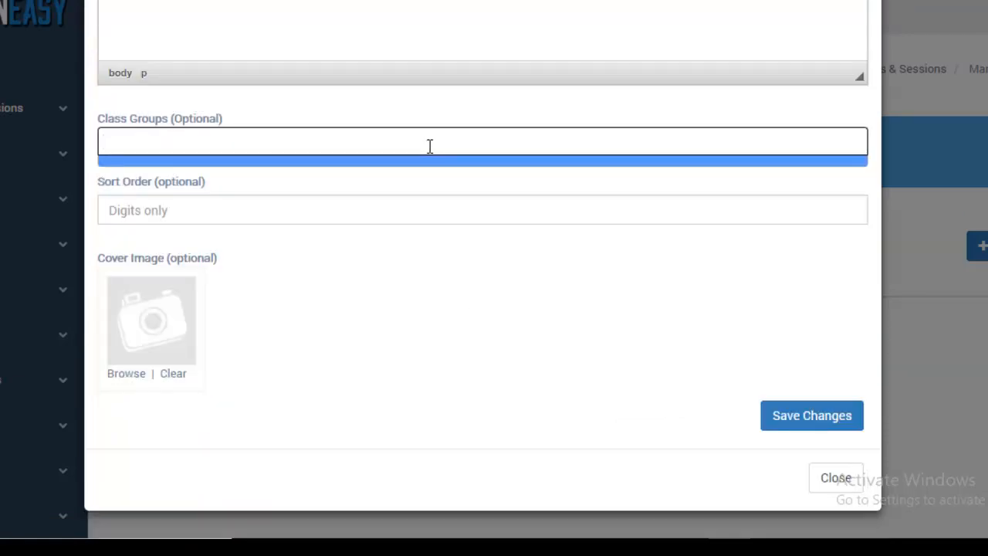
click(301, 288)
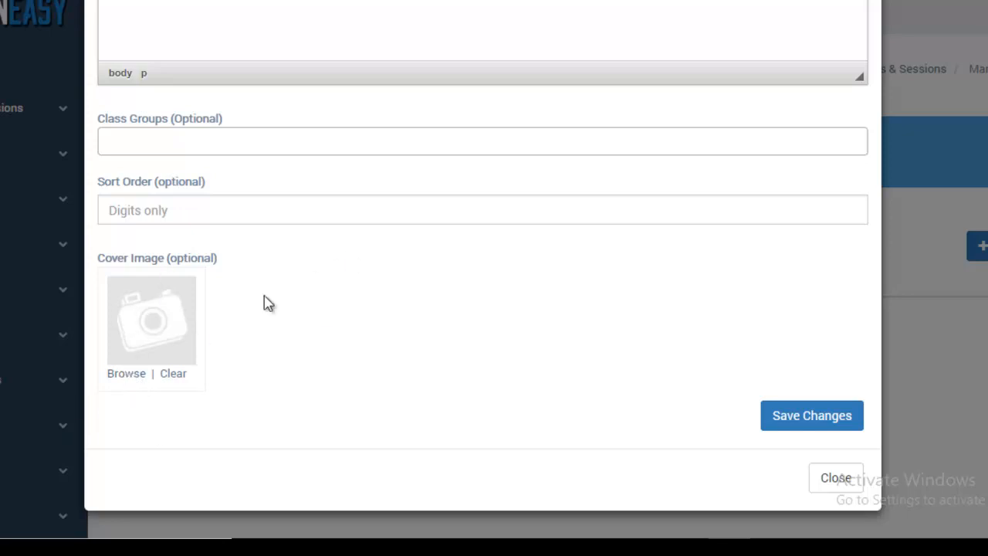
Set cold-calling_720.jpg from the Image Manager as the class's cover image, reviewing the public Cold Calling Mastery class descriptions along the way
click(137, 379)
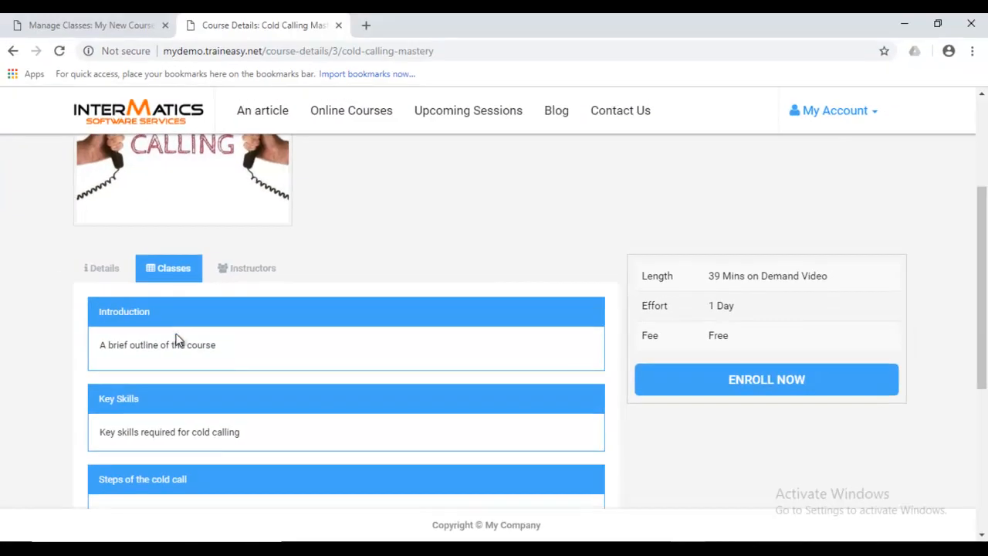
drag(983, 358, 983, 417)
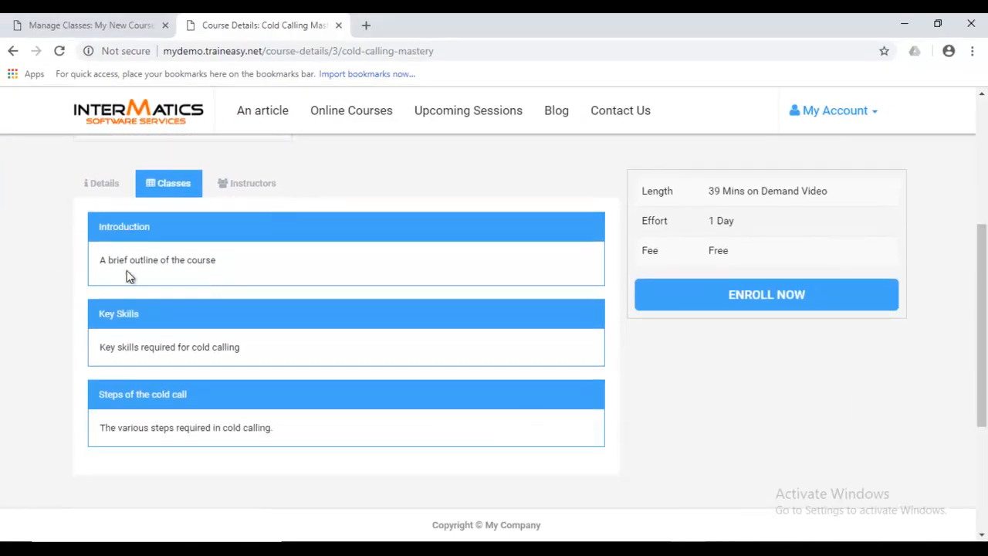
drag(217, 260, 97, 261)
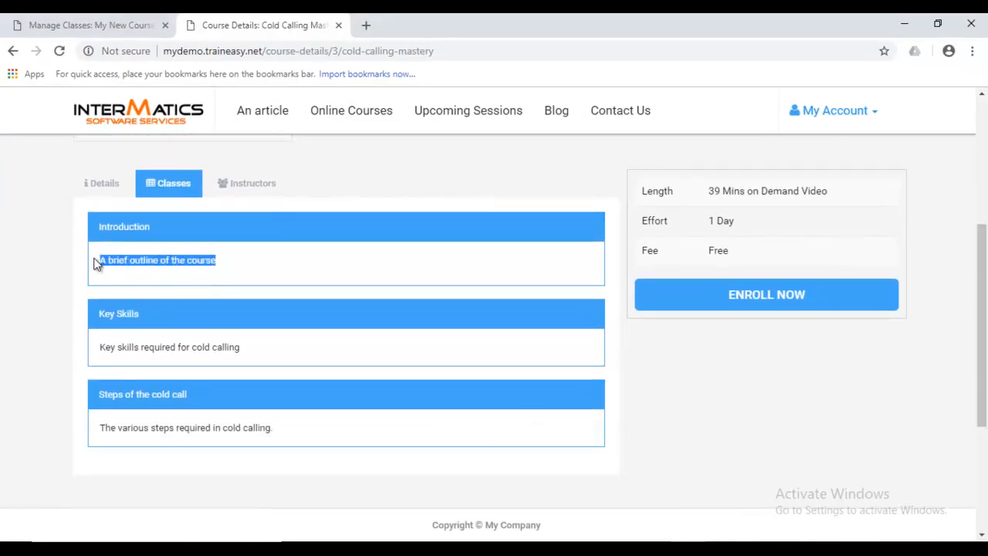
click(107, 261)
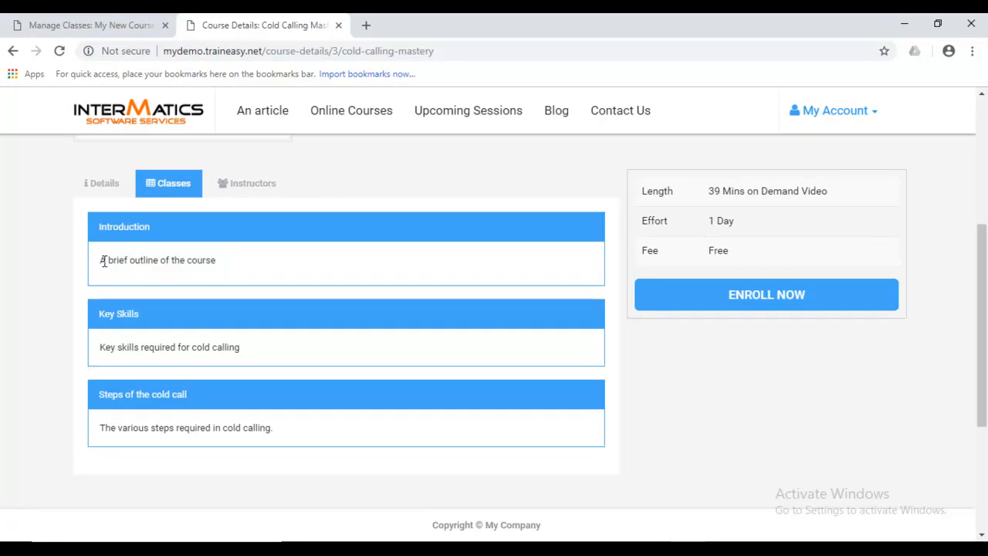
click(88, 25)
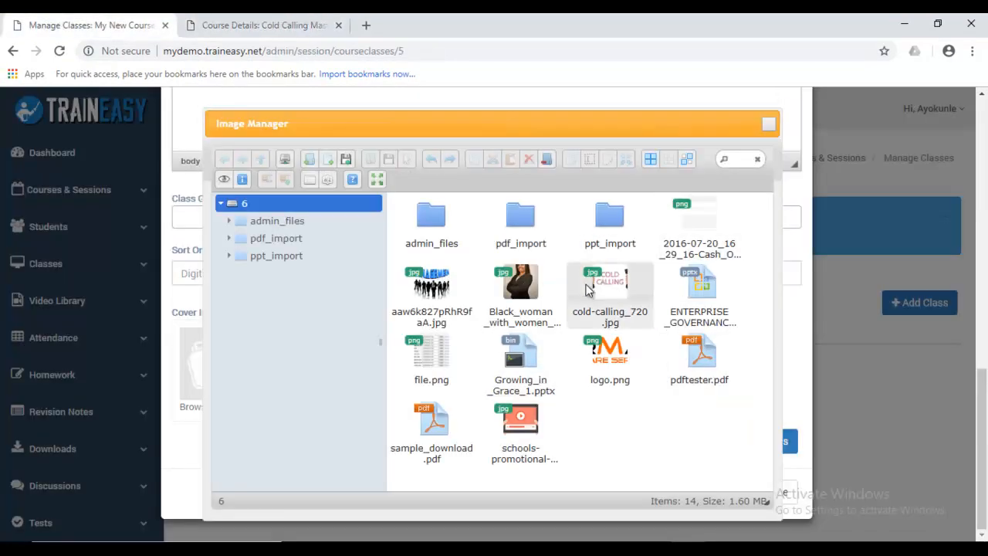
double_click(618, 287)
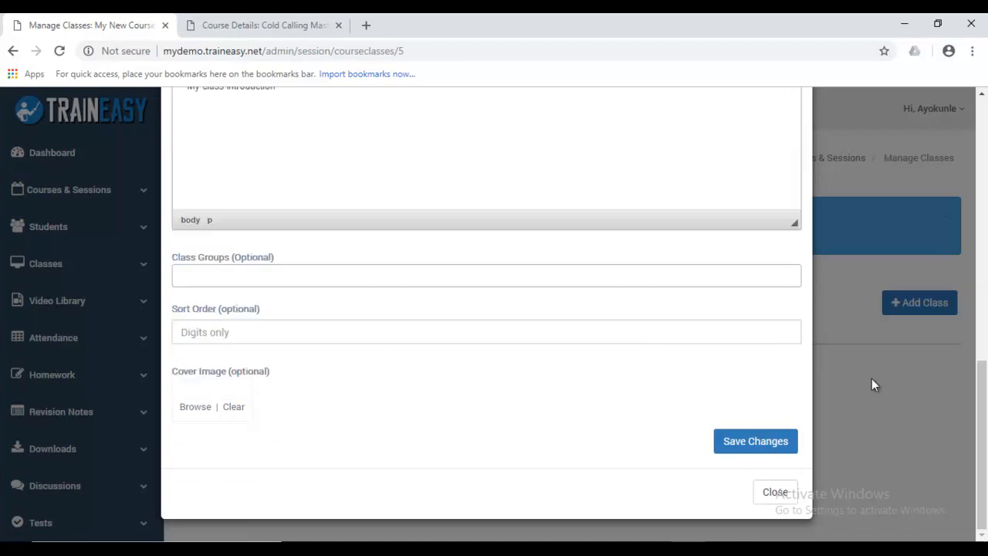
mouse_move(984, 399)
mouse_down()
mouse_move(987, 141)
mouse_move(986, 406)
mouse_up()
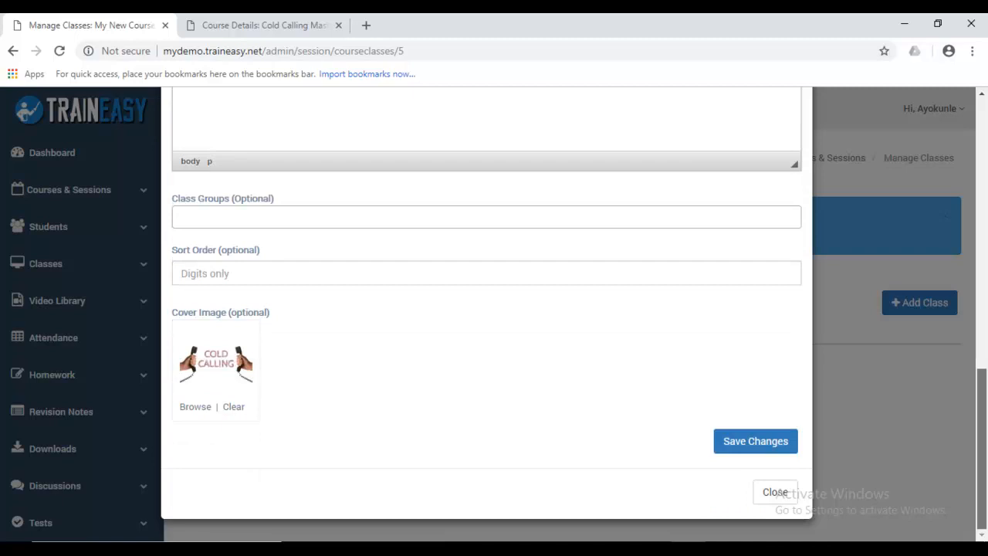
Save the new class to the course and dismiss the notification
click(746, 450)
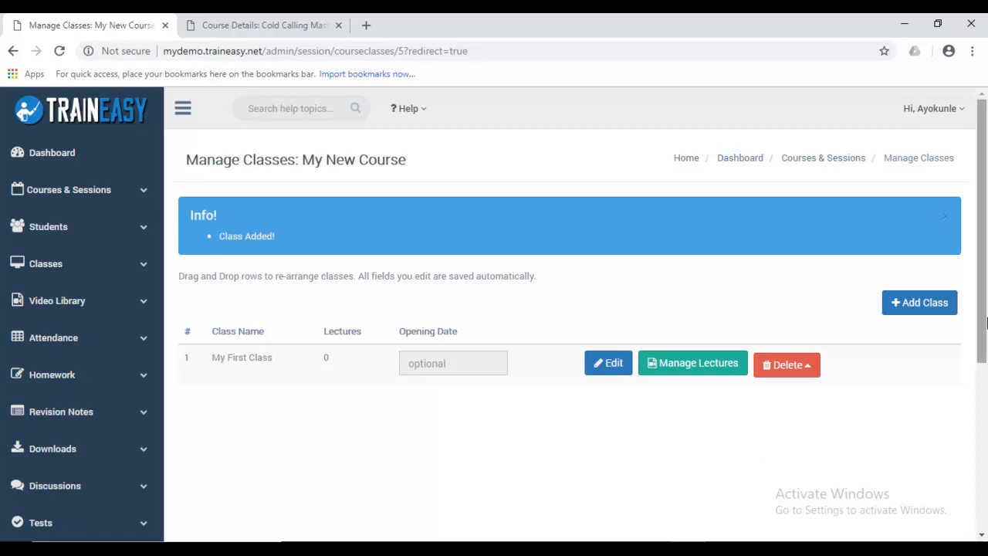
scroll(332, 224, down, 1)
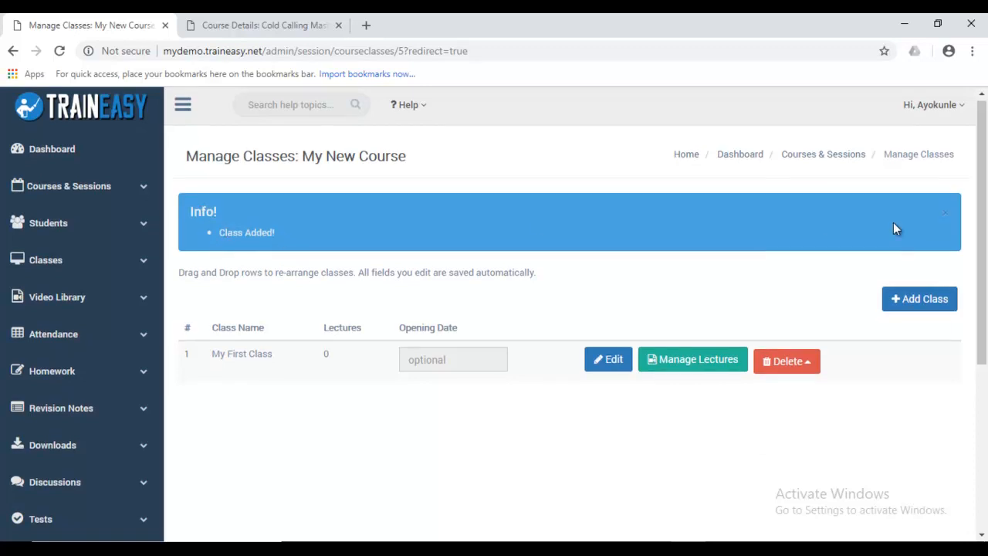
click(944, 220)
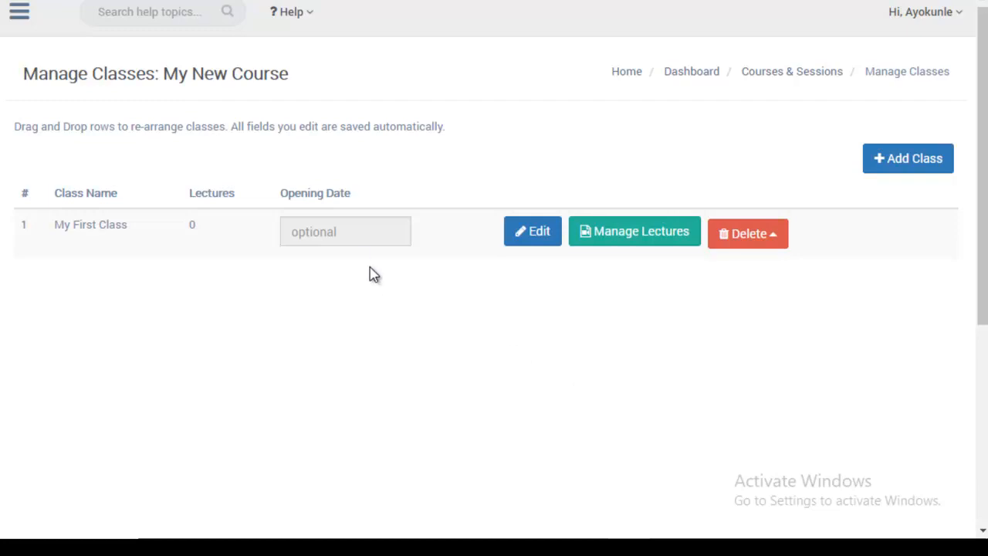
View the opening date calendar and the delete options for My First Class without changing anything
click(315, 233)
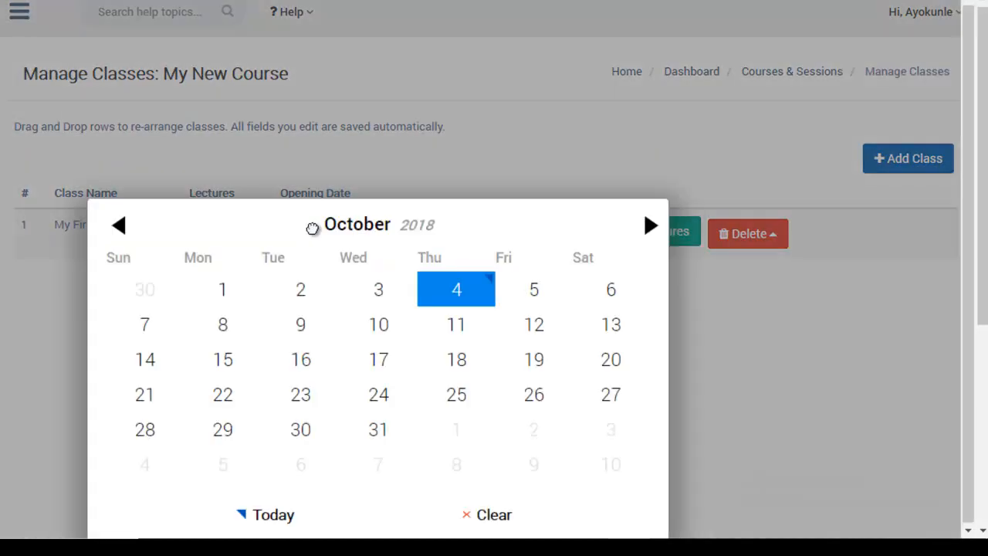
click(678, 327)
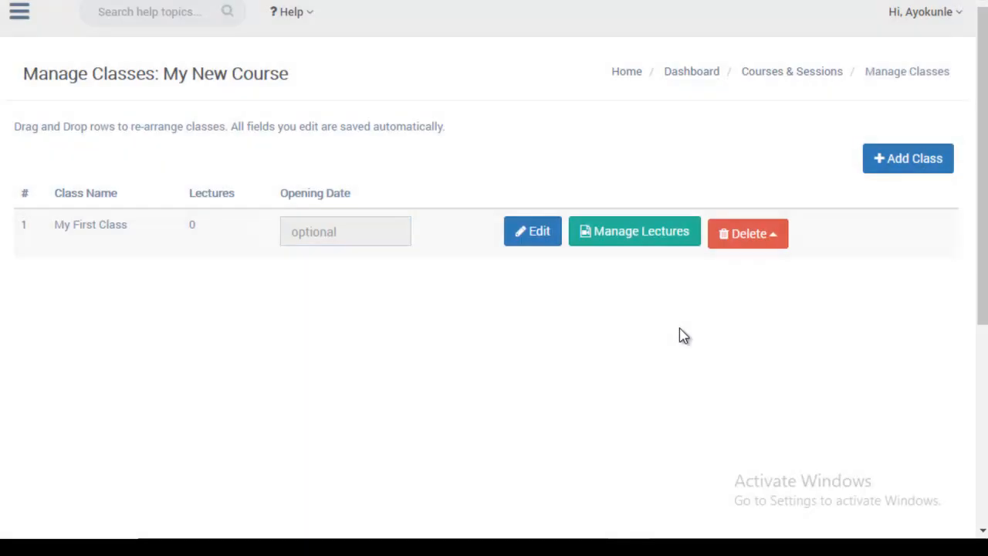
click(535, 238)
click(774, 239)
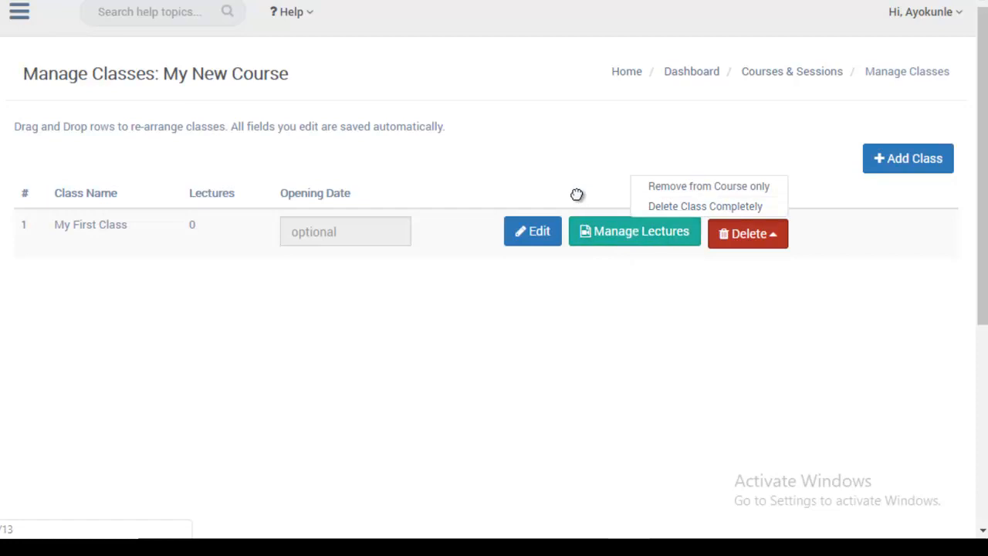
click(772, 147)
Add the existing Key Skills class to the course and review the course's class list
click(903, 157)
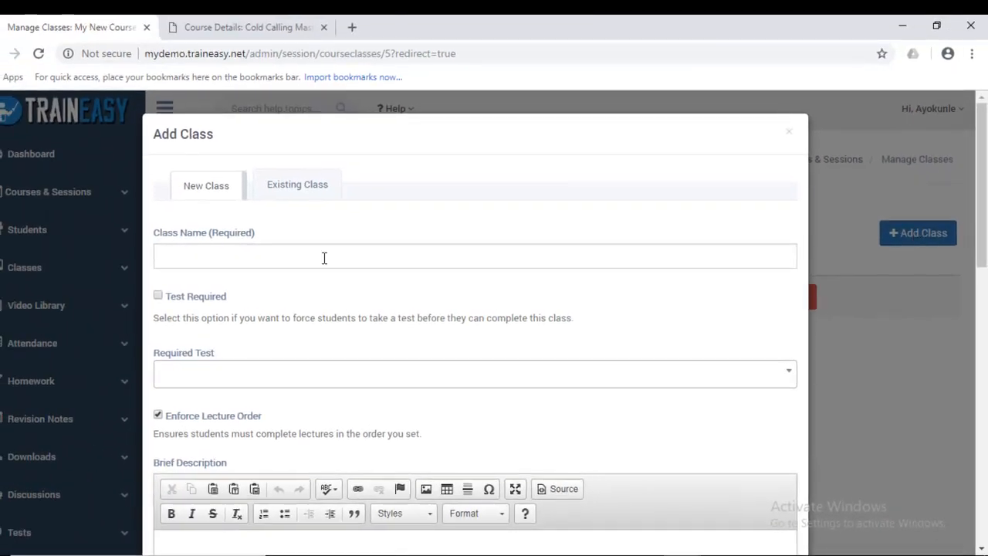
click(307, 190)
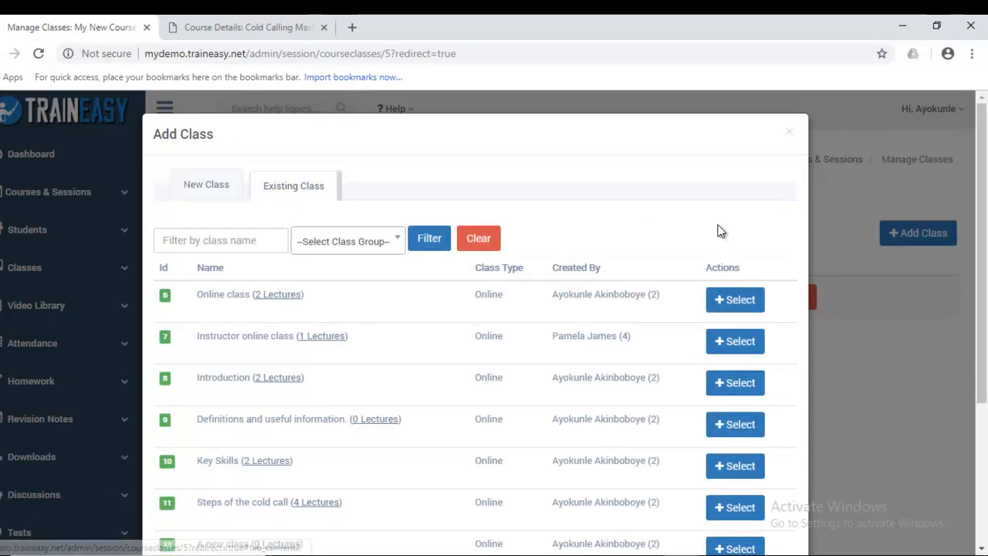
scroll(986, 266, down, 3)
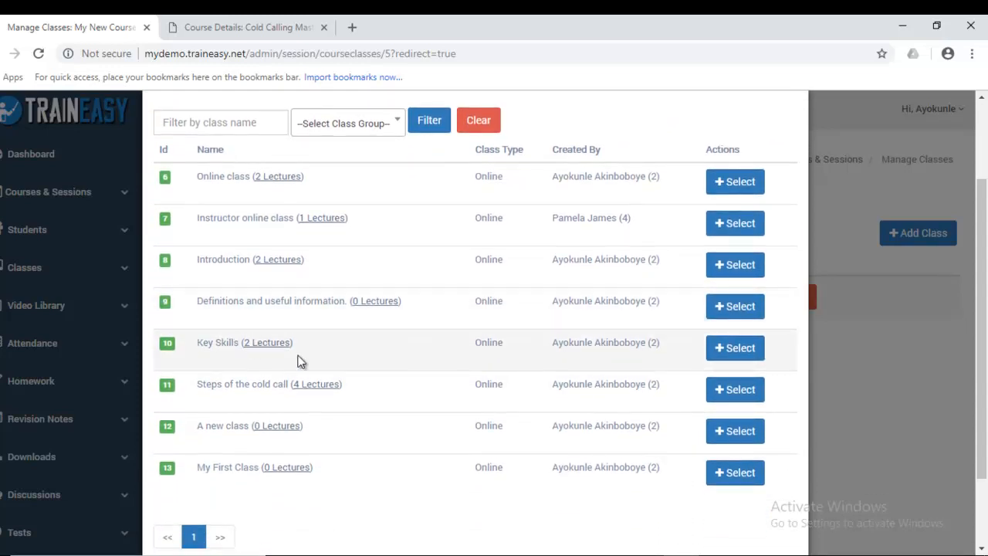
click(735, 349)
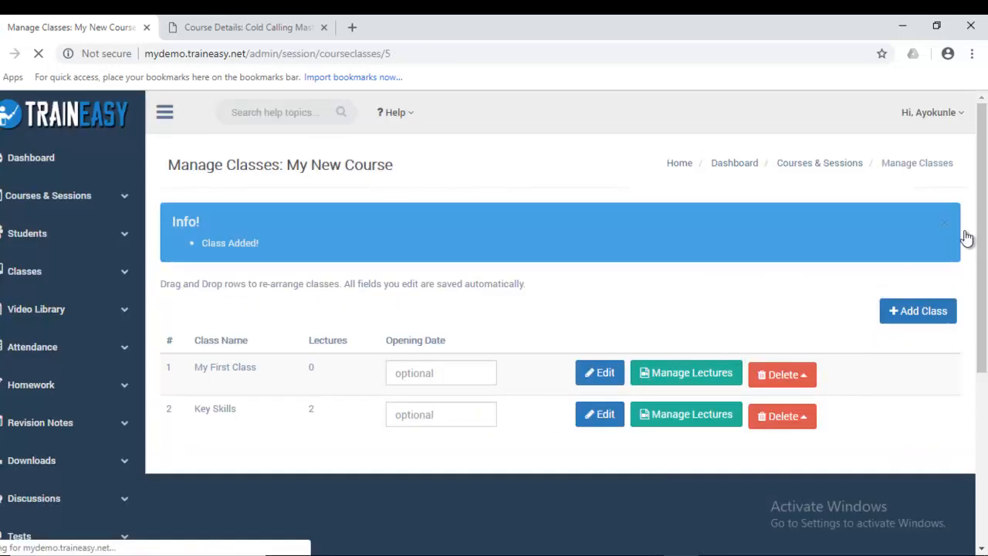
scroll(987, 232, down, 2)
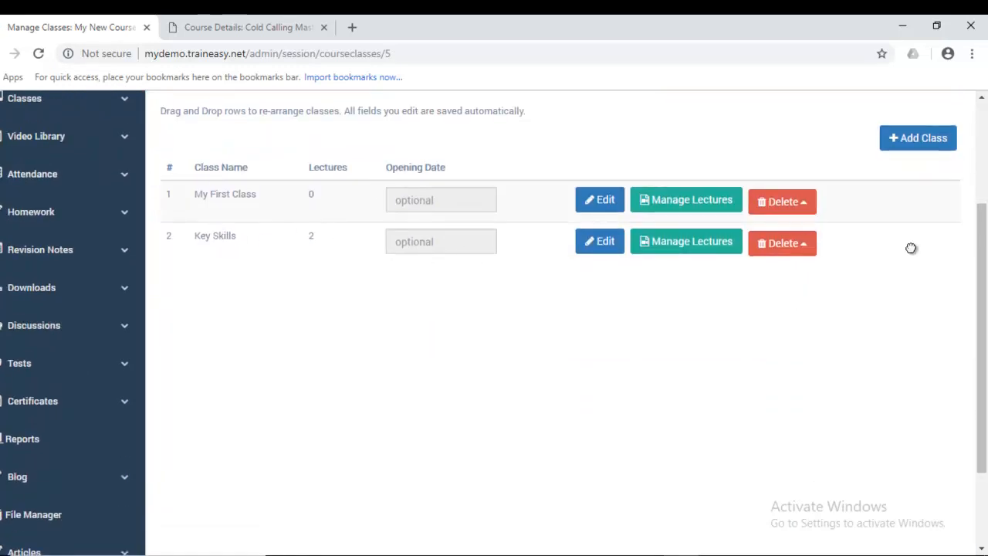
drag(987, 298, 983, 235)
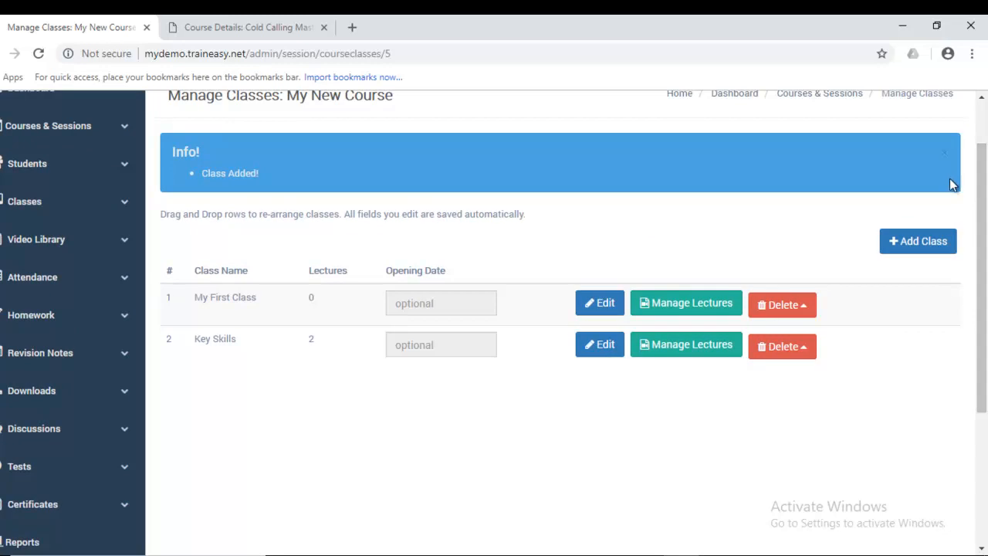
Dismiss the notification, move Key Skills above My First Class in the course's class list, and restore the original order
click(945, 154)
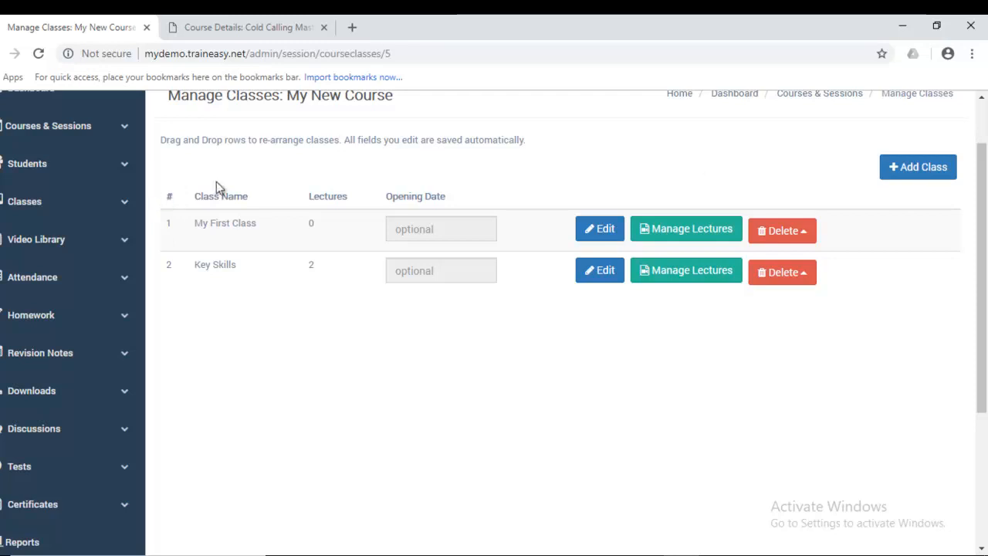
scroll(564, 309, up, 1)
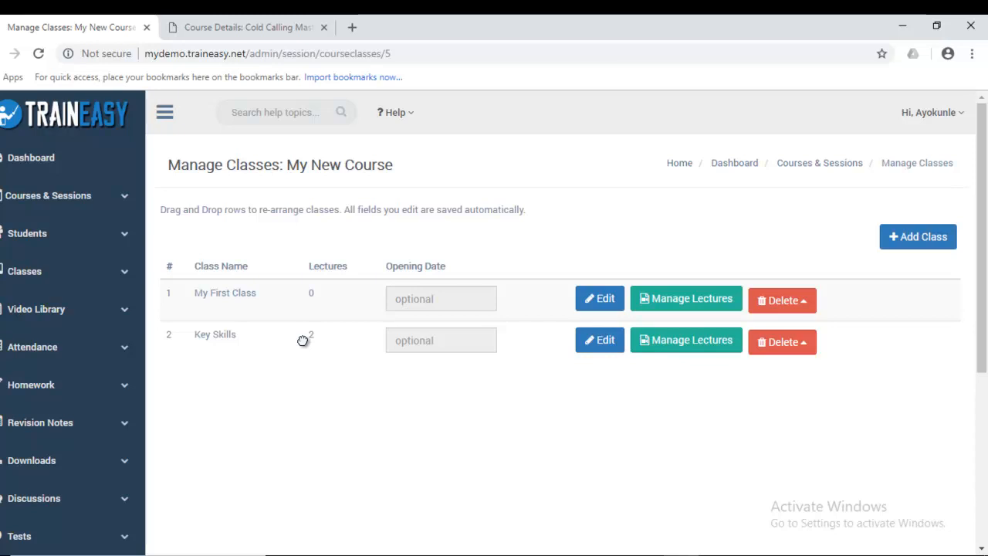
drag(303, 340, 309, 294)
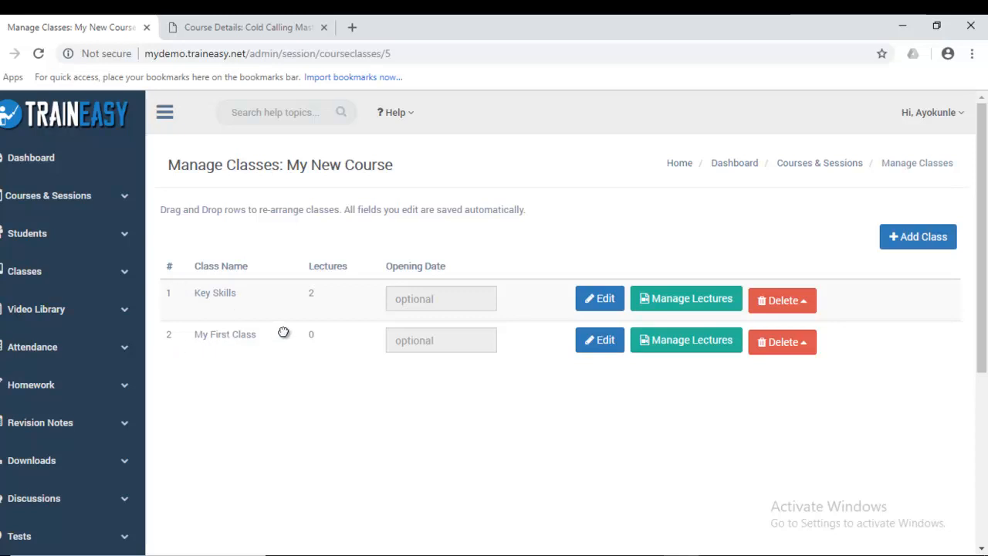
drag(283, 337, 288, 283)
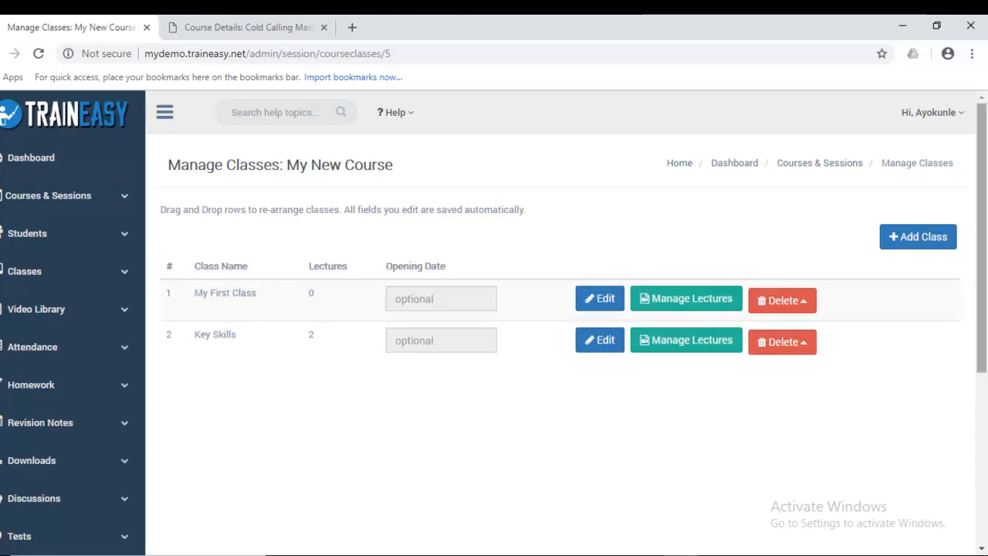
drag(986, 238, 986, 217)
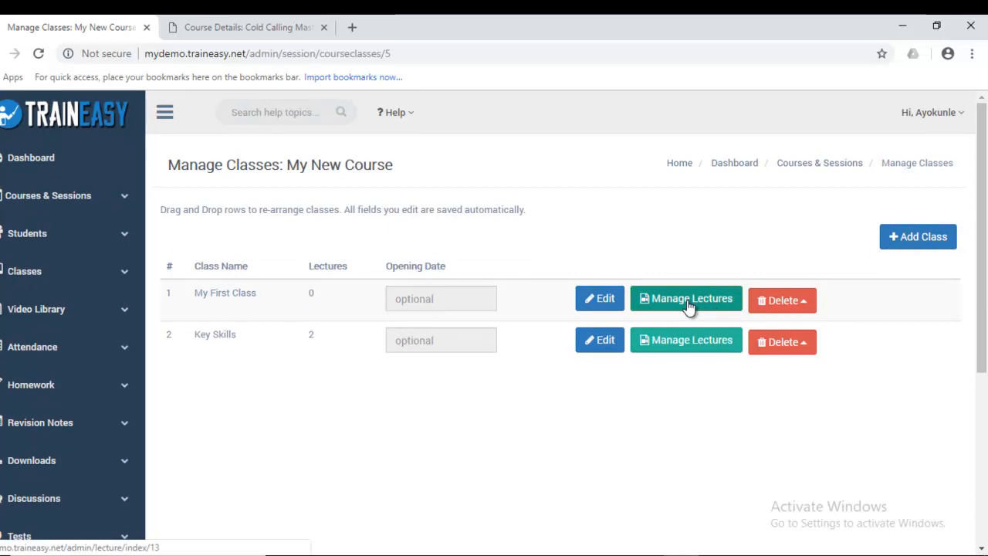
Add a lecture titled "My First Lecture" to My First Class and dismiss the notification
click(690, 306)
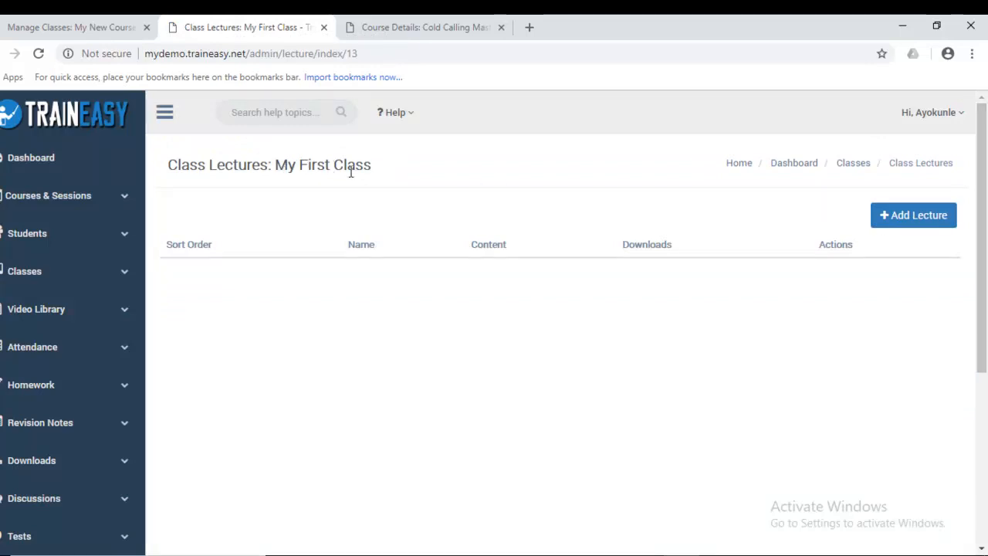
click(923, 218)
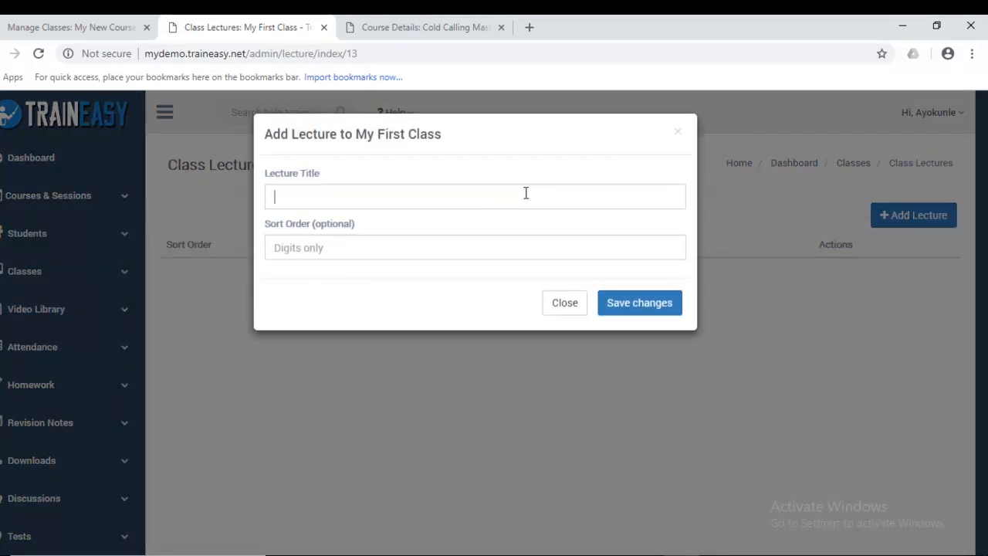
text(My First Lecture)
click(633, 305)
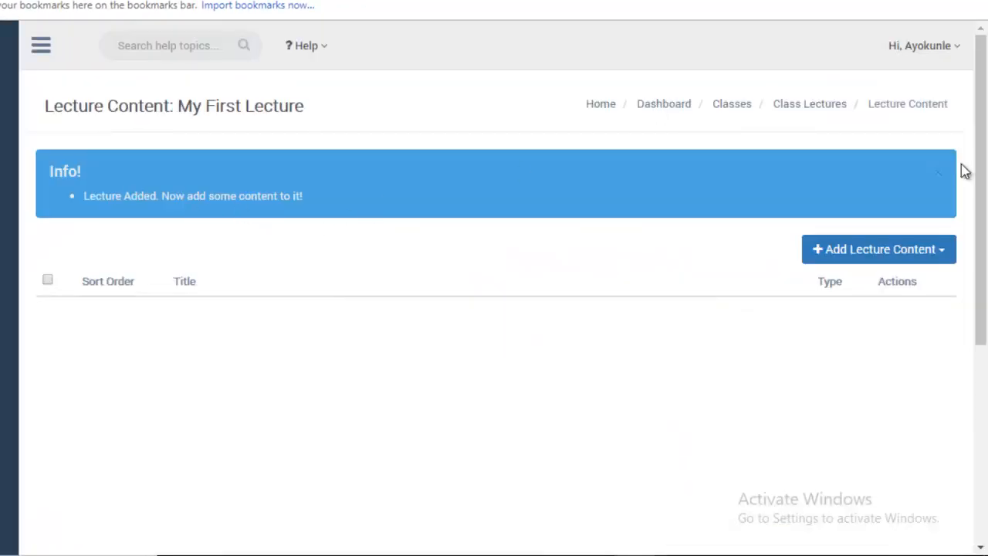
click(939, 173)
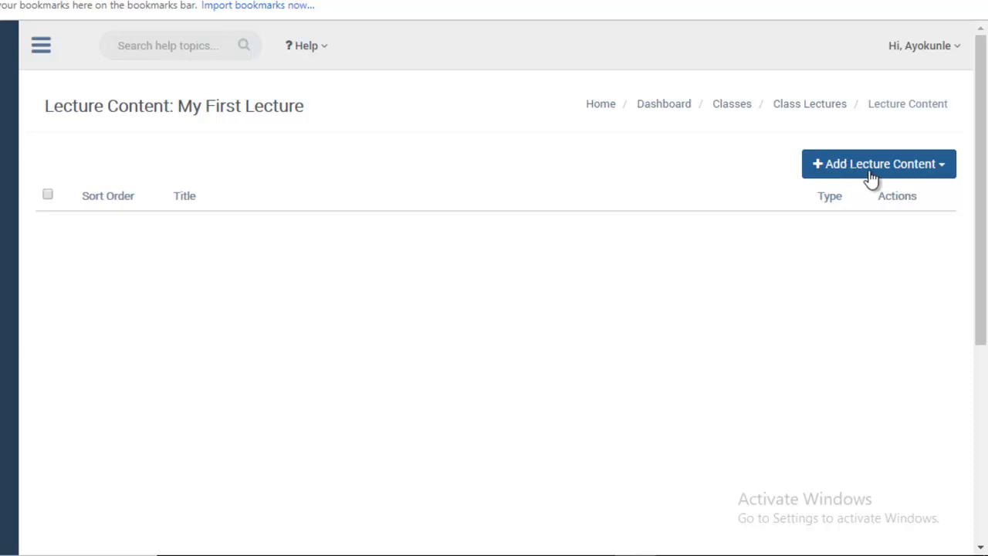
Review the lecture content types and the accepted link examples in the External Video (from url) form, closing it without saving
click(937, 172)
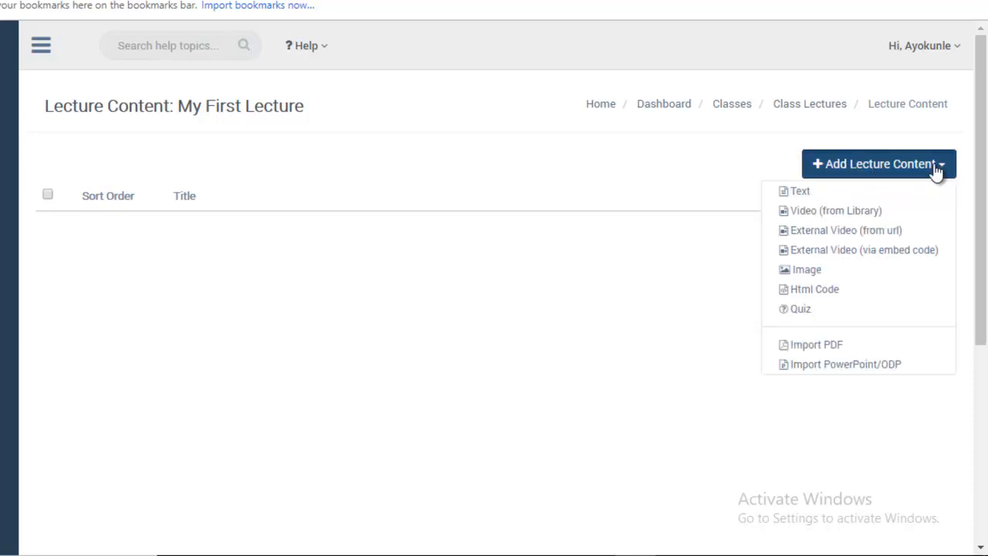
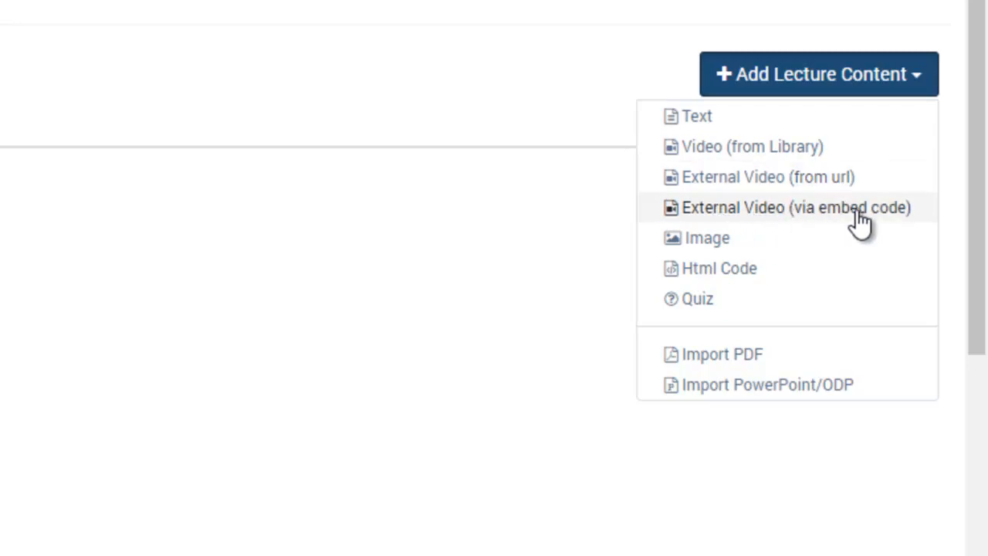
click(828, 182)
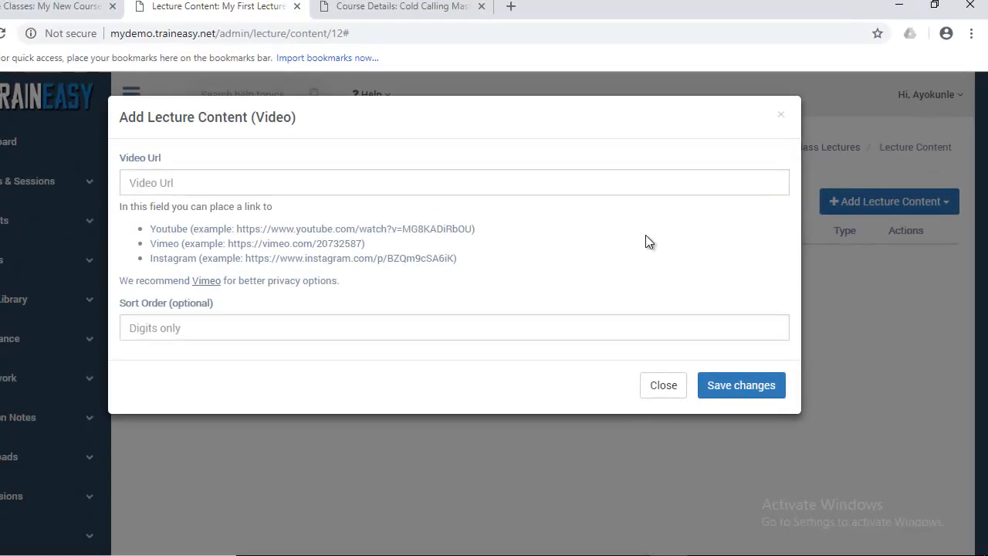
click(211, 190)
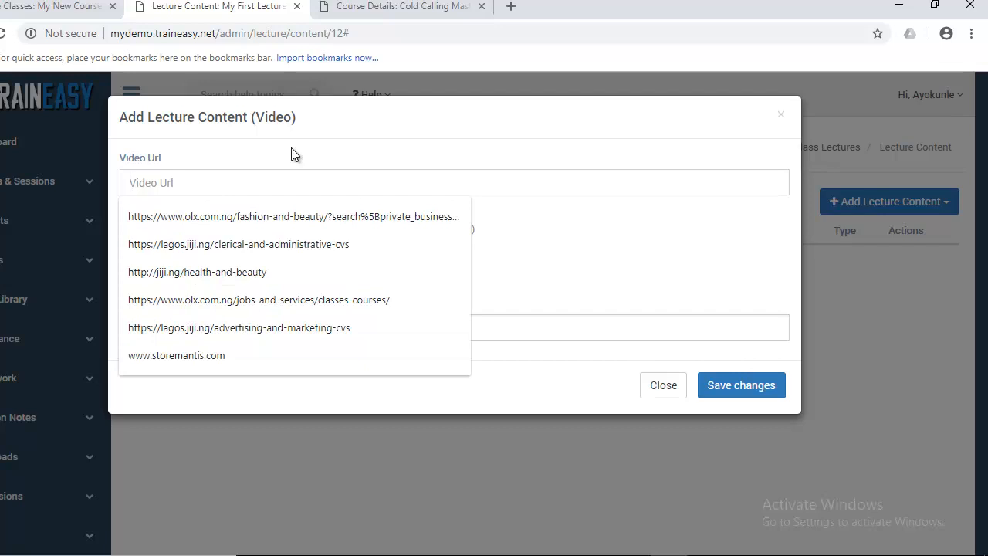
click(291, 148)
click(224, 183)
click(544, 236)
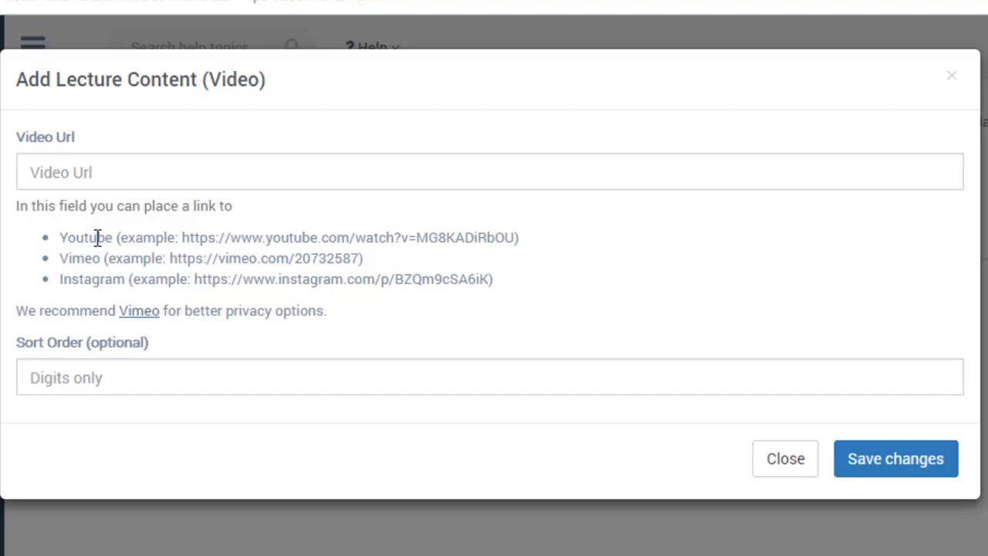
drag(53, 235, 490, 282)
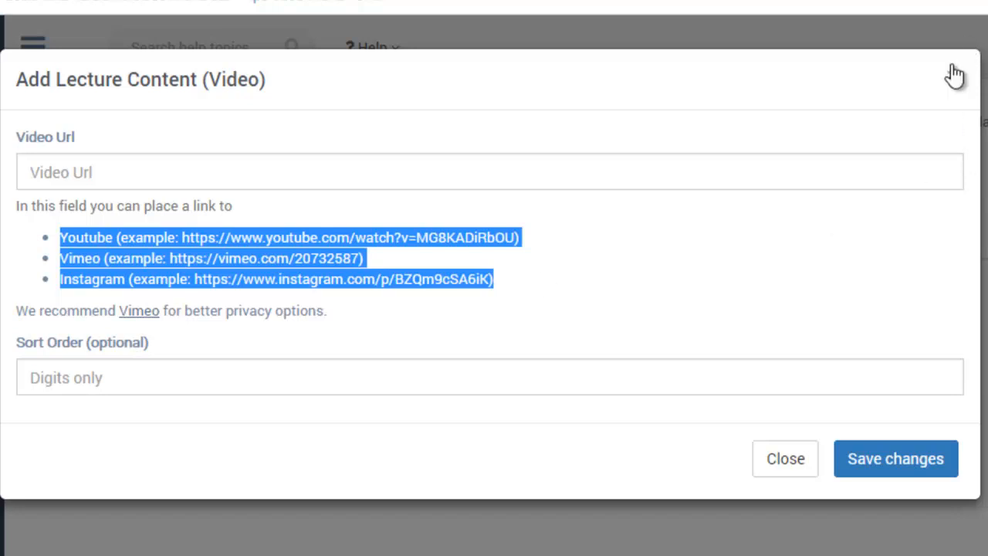
click(536, 281)
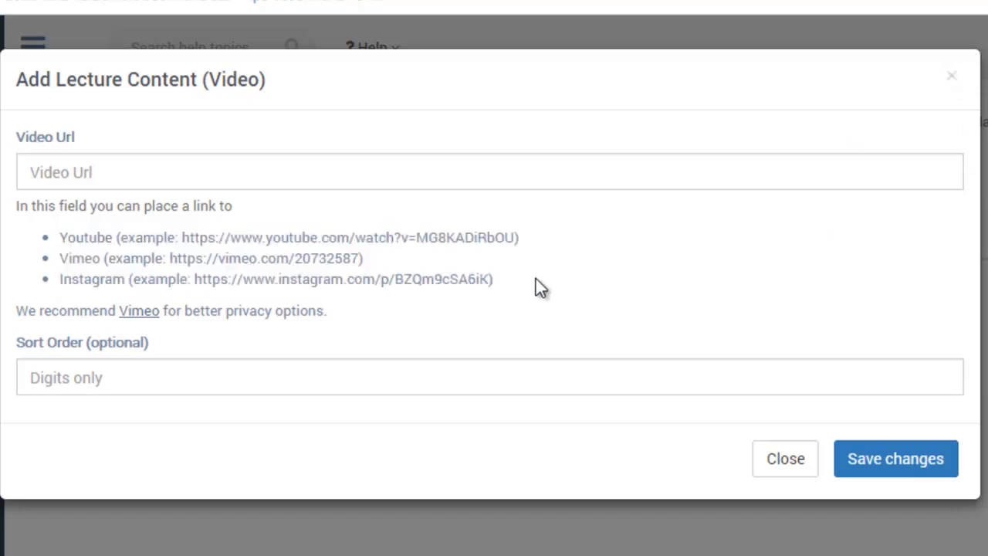
drag(530, 279, 51, 242)
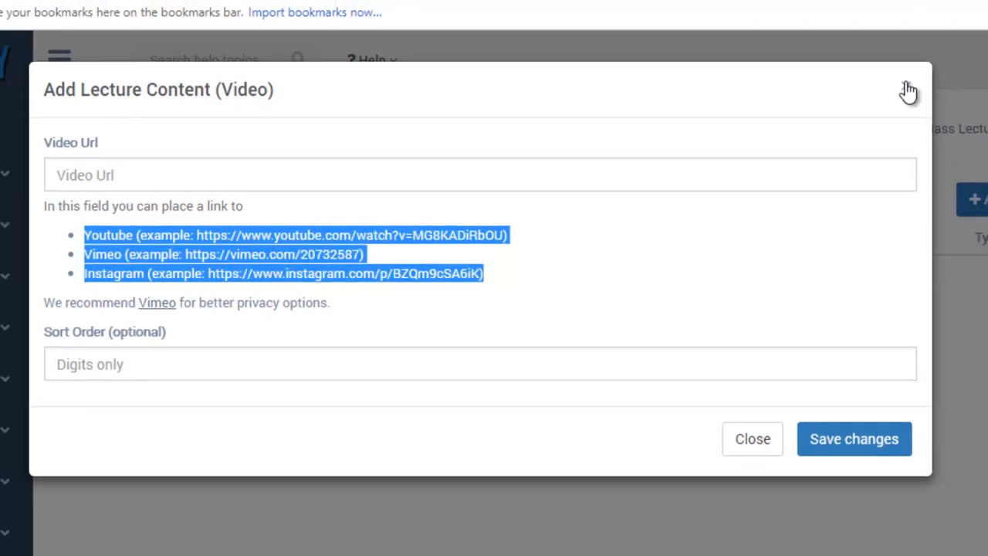
click(948, 75)
Examine the title and embed code fields of the External Video (via embed code) form and close it without saving
click(914, 216)
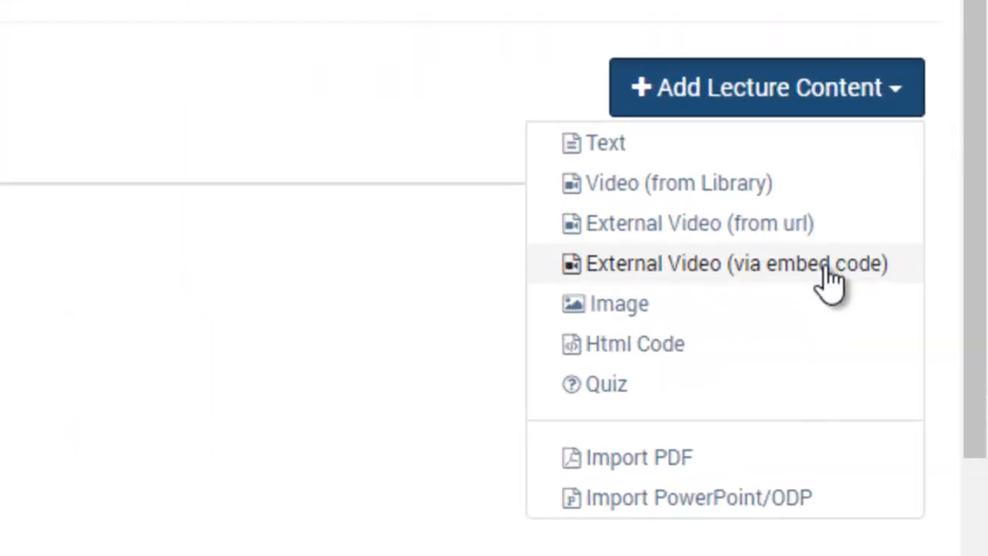
click(830, 282)
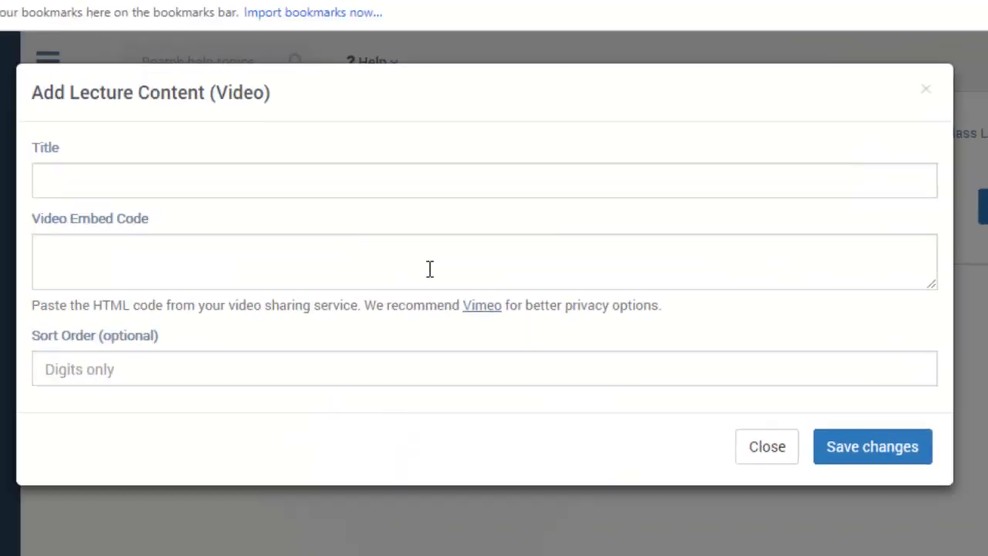
click(445, 270)
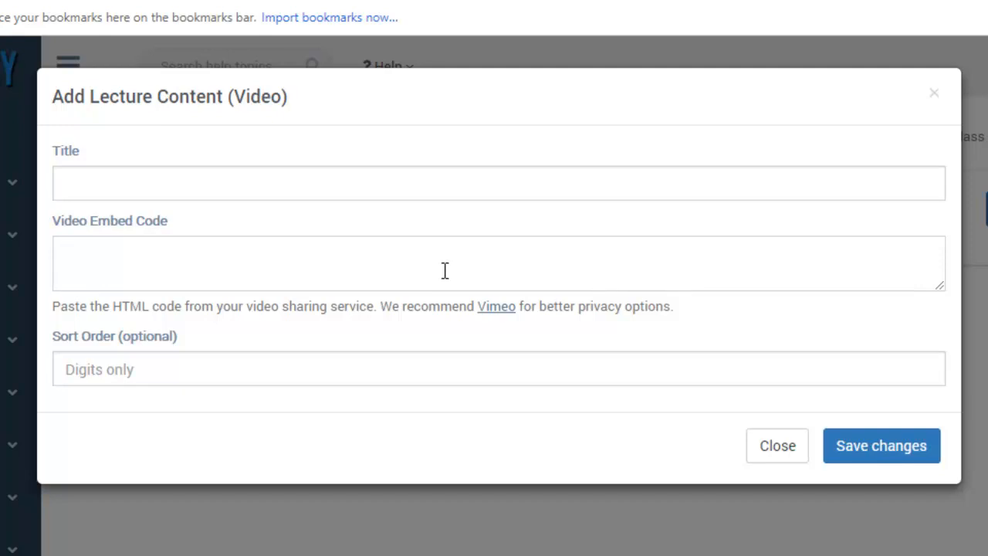
click(478, 177)
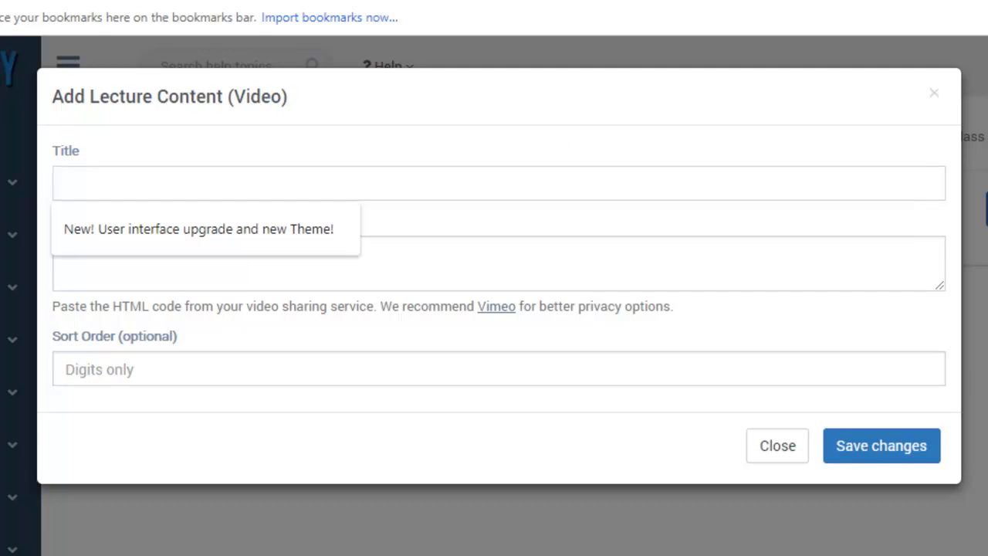
click(935, 93)
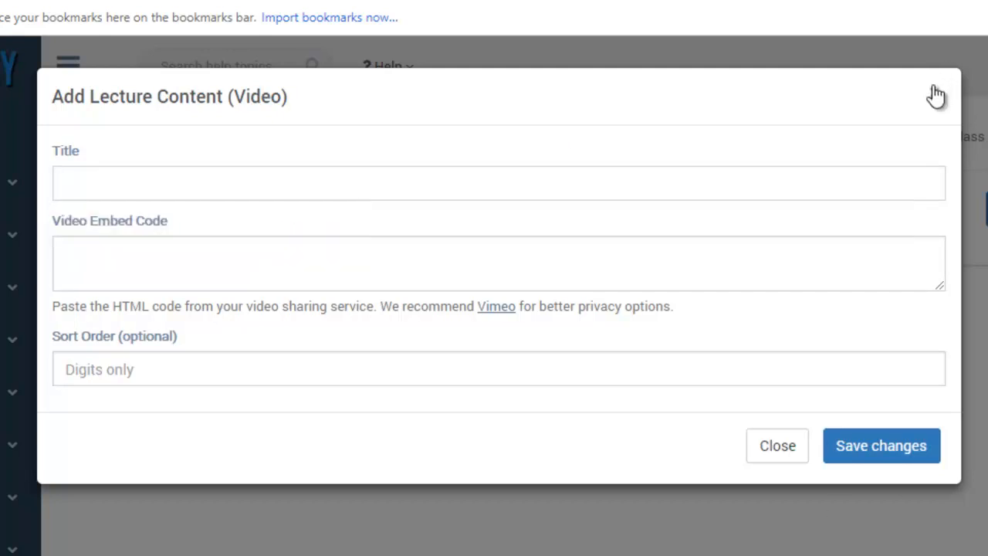
click(935, 94)
Examine the Image content form for the lecture and close it without saving
click(987, 208)
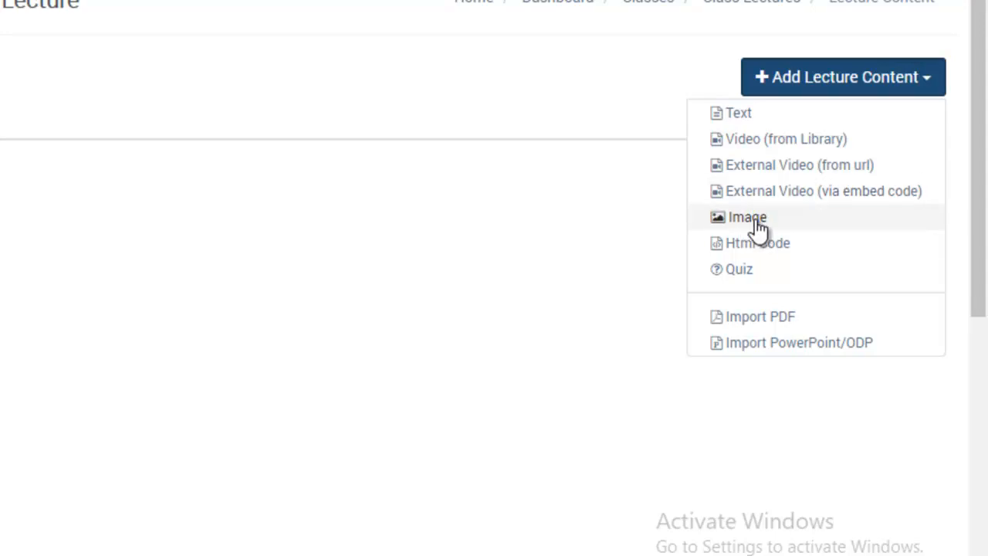
click(748, 220)
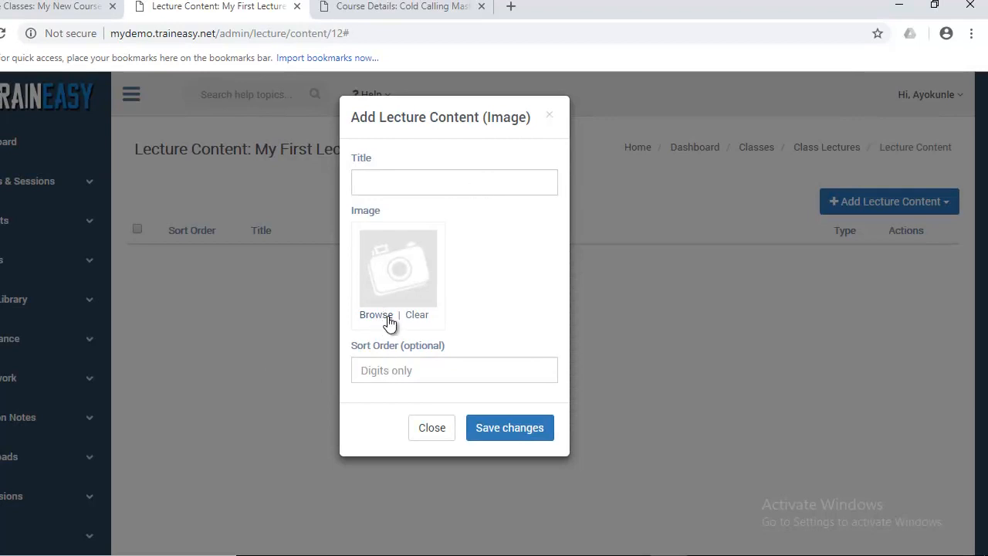
click(550, 117)
Examine the Html Code content form for the lecture and close it without saving
click(860, 203)
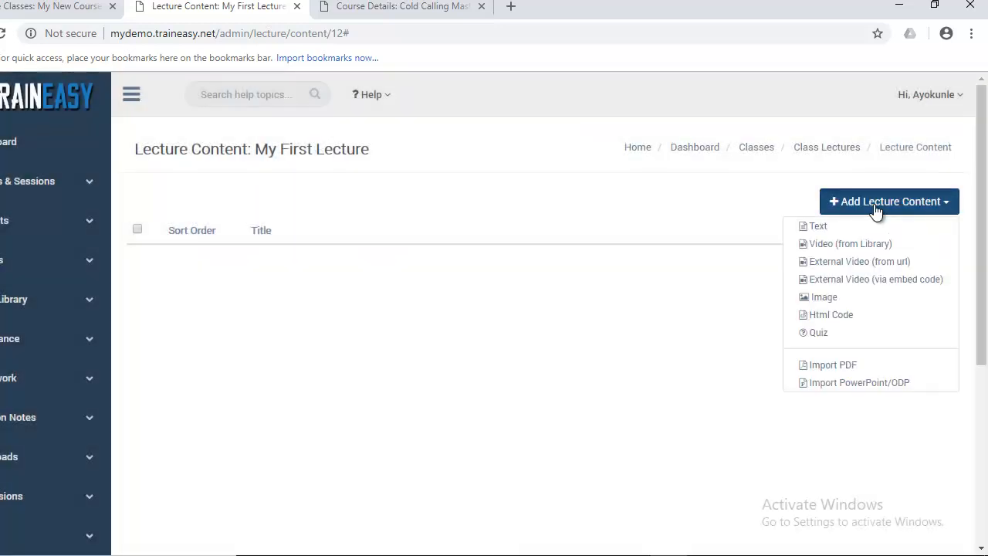
click(839, 315)
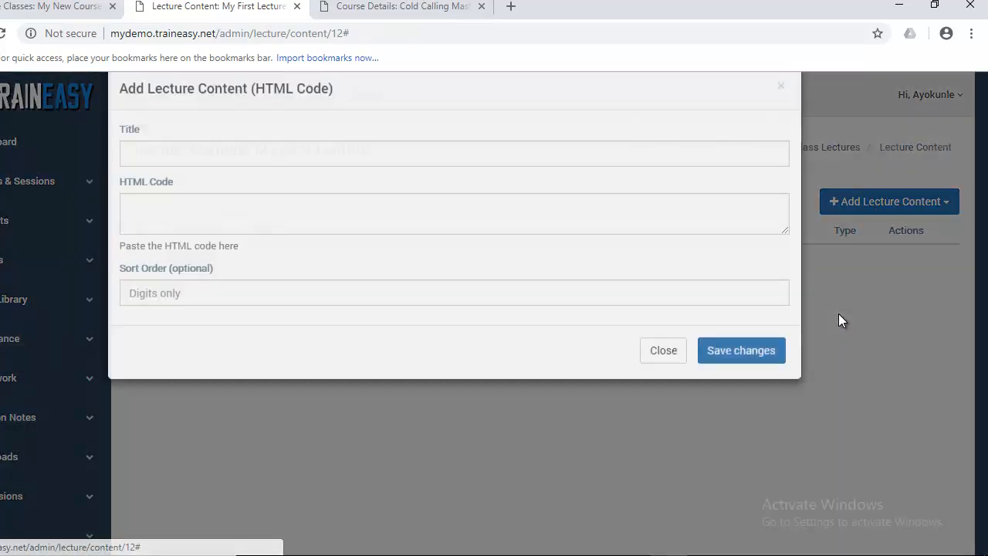
click(543, 233)
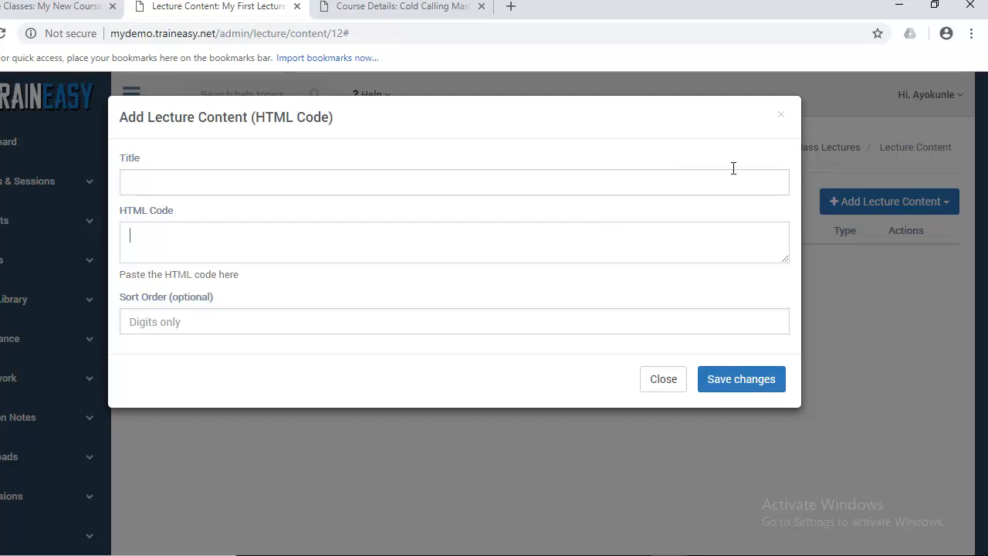
click(779, 118)
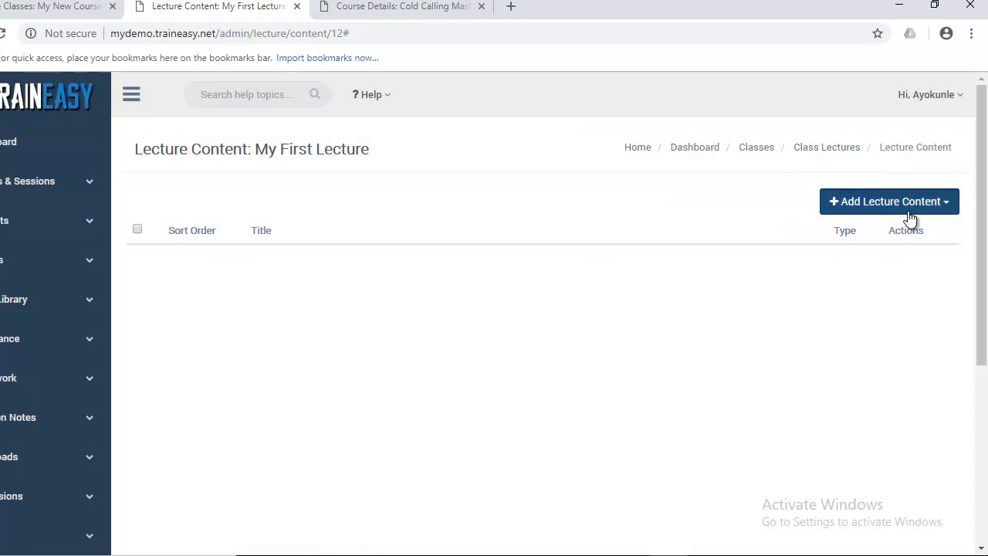
Examine the Quiz form's title, description and sort order fields, then close it without adding a quiz
click(909, 213)
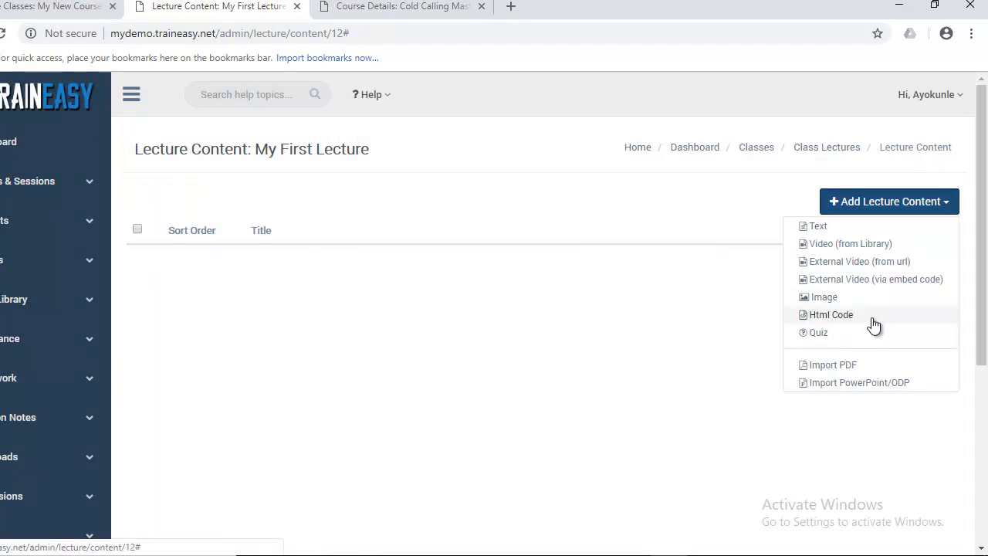
click(815, 338)
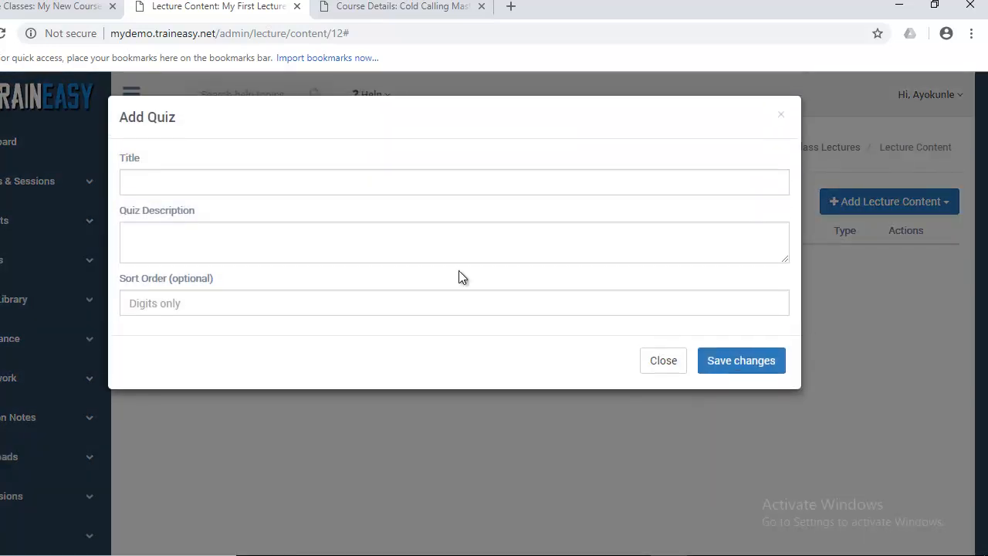
click(484, 247)
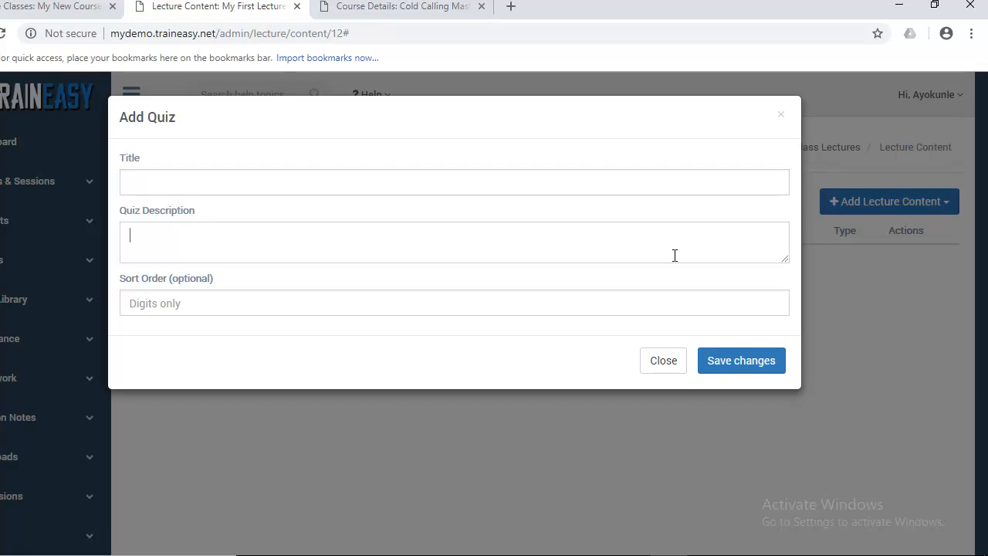
click(674, 255)
click(735, 159)
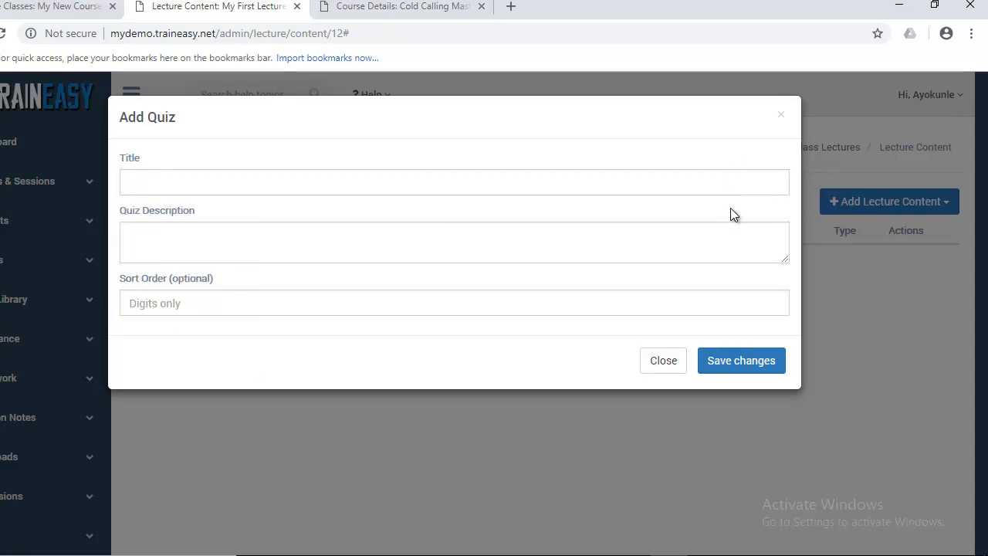
click(712, 228)
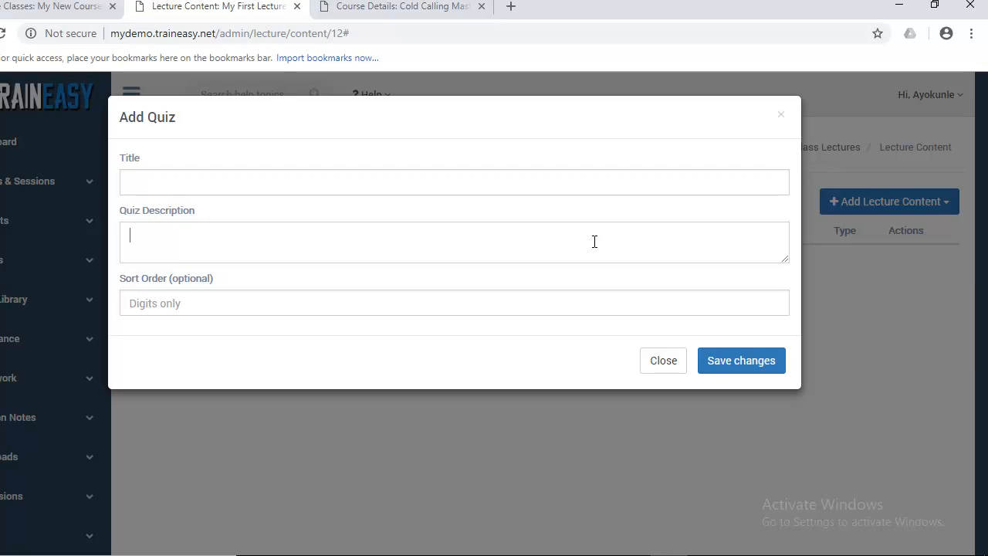
click(781, 120)
Examine the Import PDF page and its page-range options for the lecture, then return to the lecture content without importing
click(882, 202)
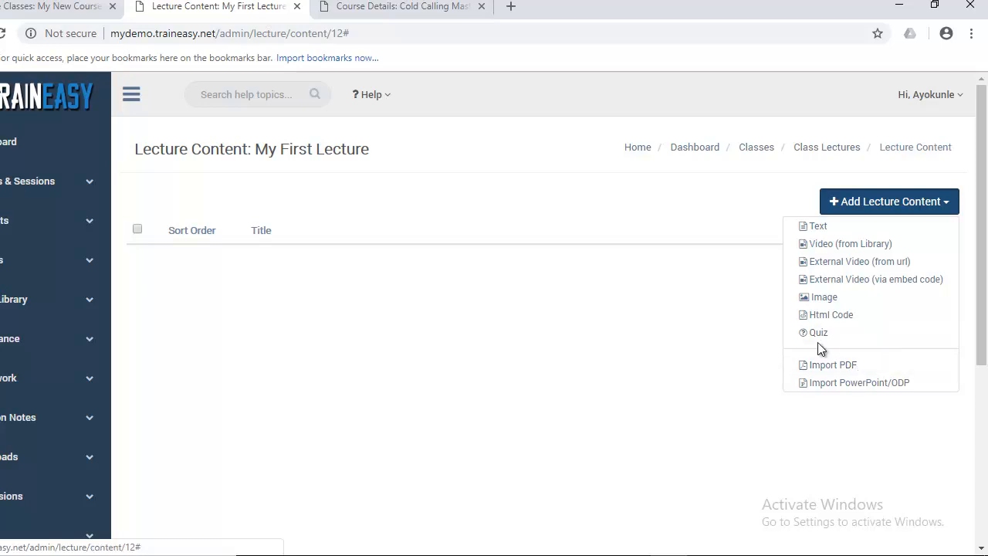
click(825, 369)
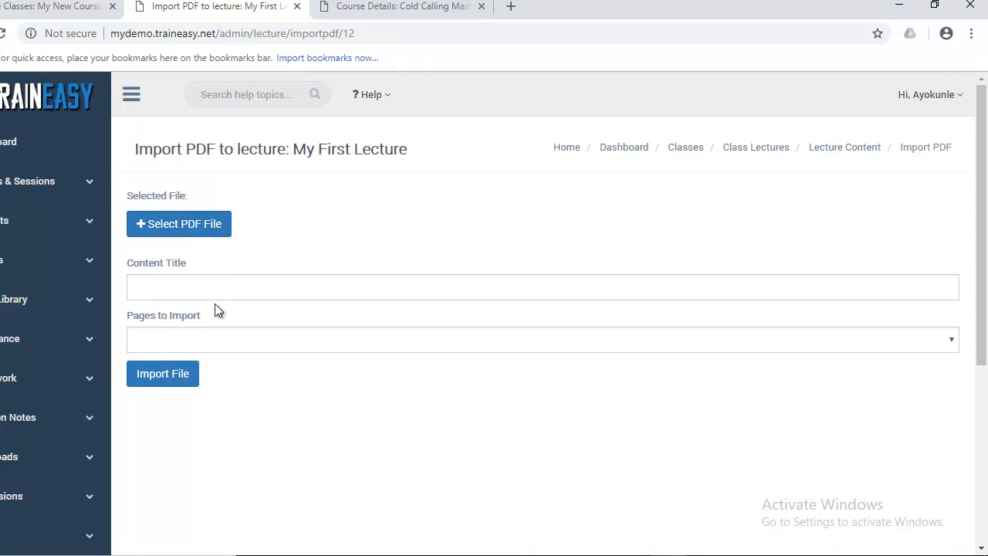
click(379, 338)
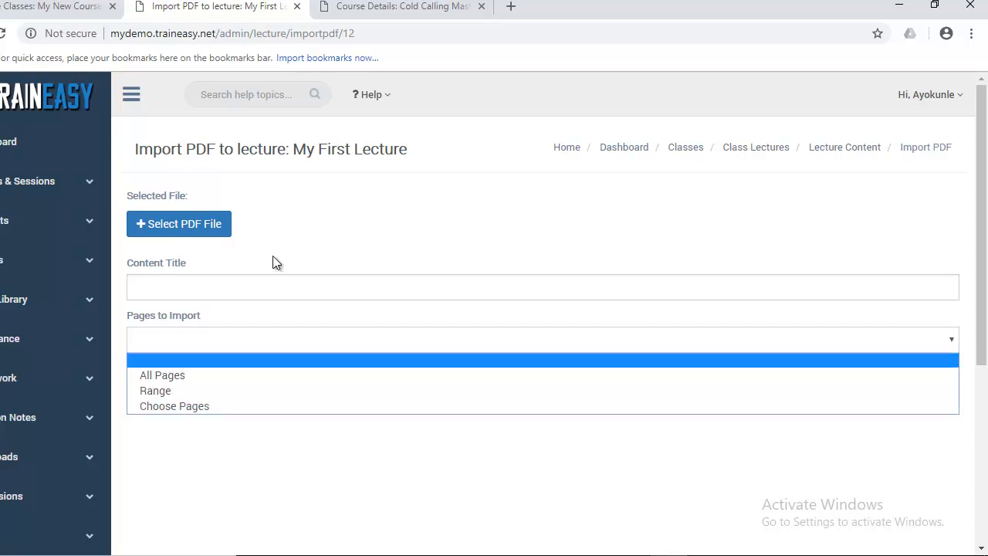
key(alt+Left)
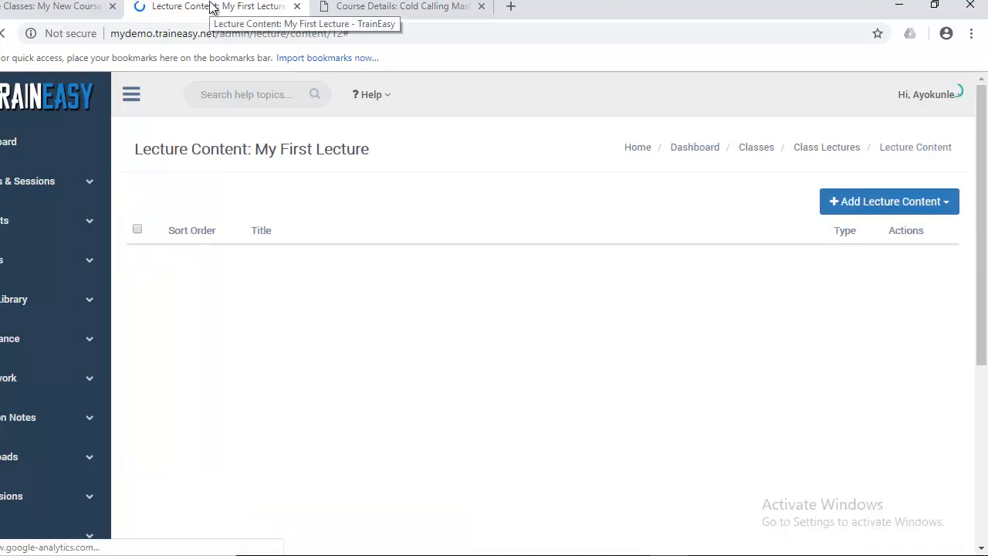
Open the Text content form and examine its editor's image properties and server file manager, closing both without inserting an image
click(839, 208)
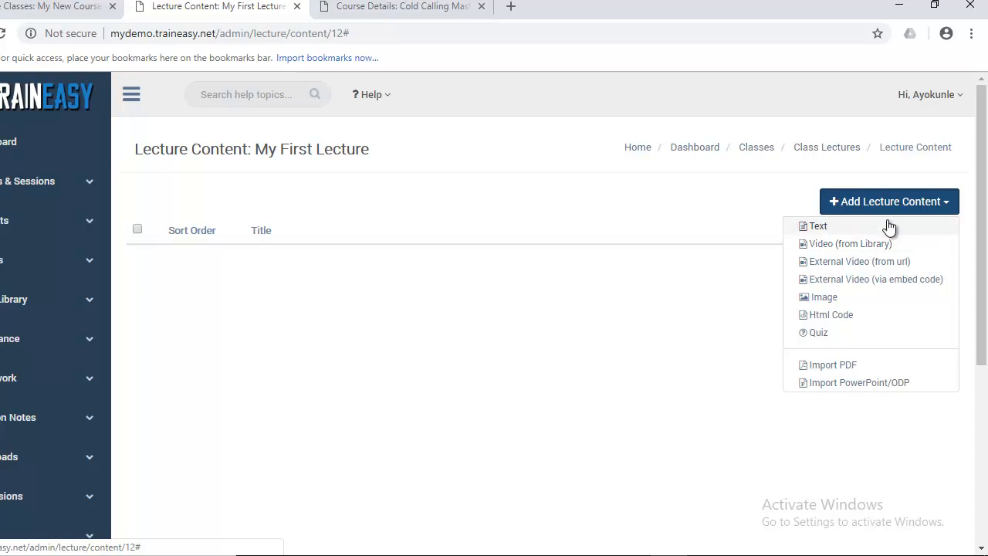
click(825, 227)
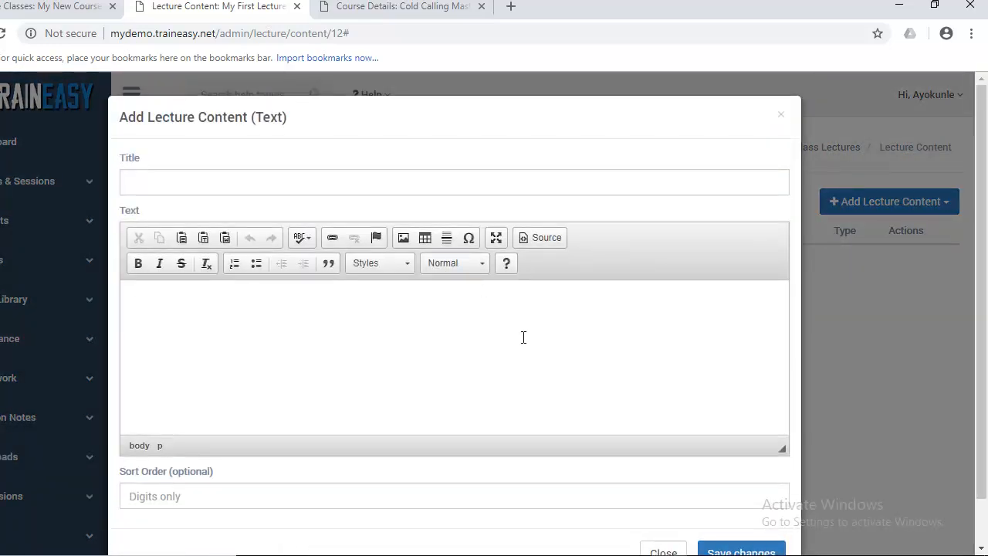
click(405, 238)
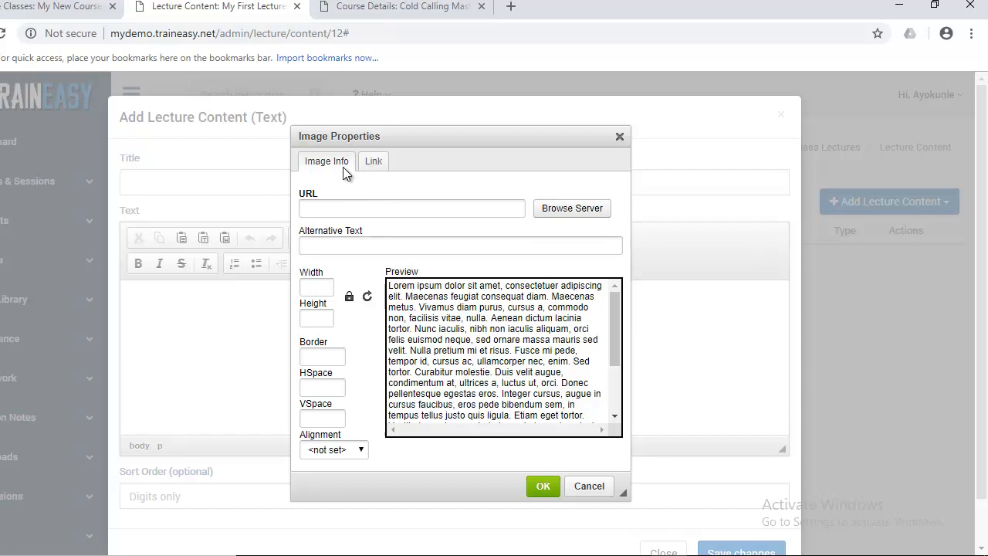
click(584, 210)
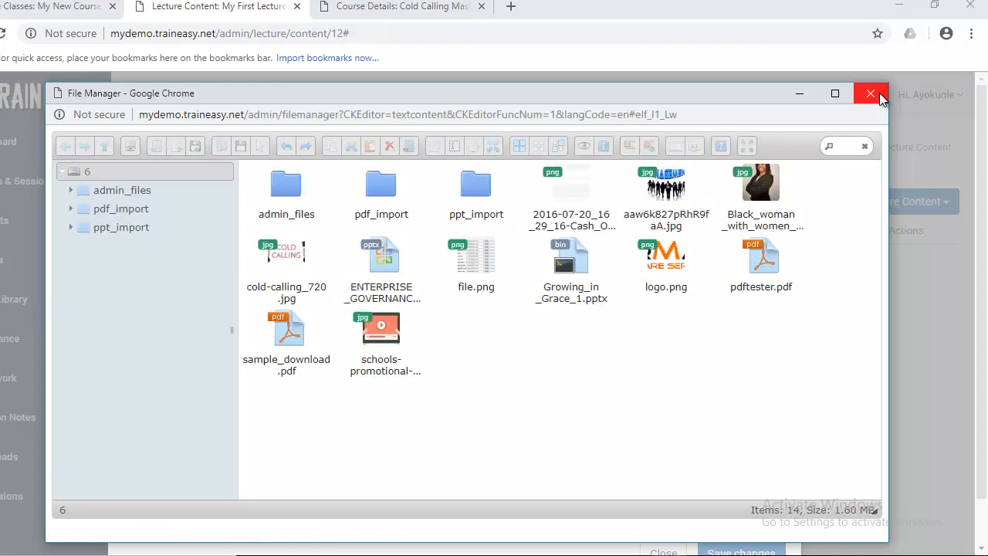
click(879, 93)
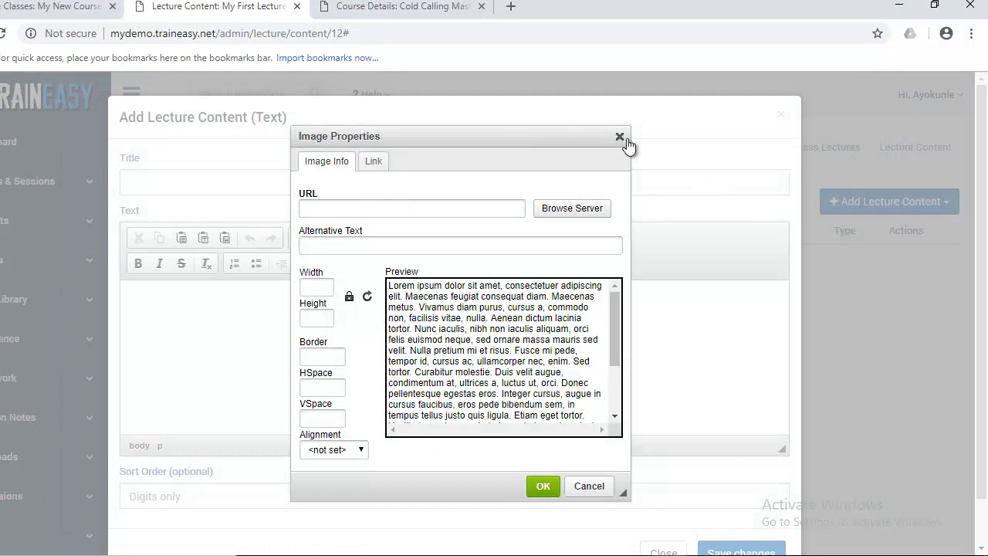
click(619, 138)
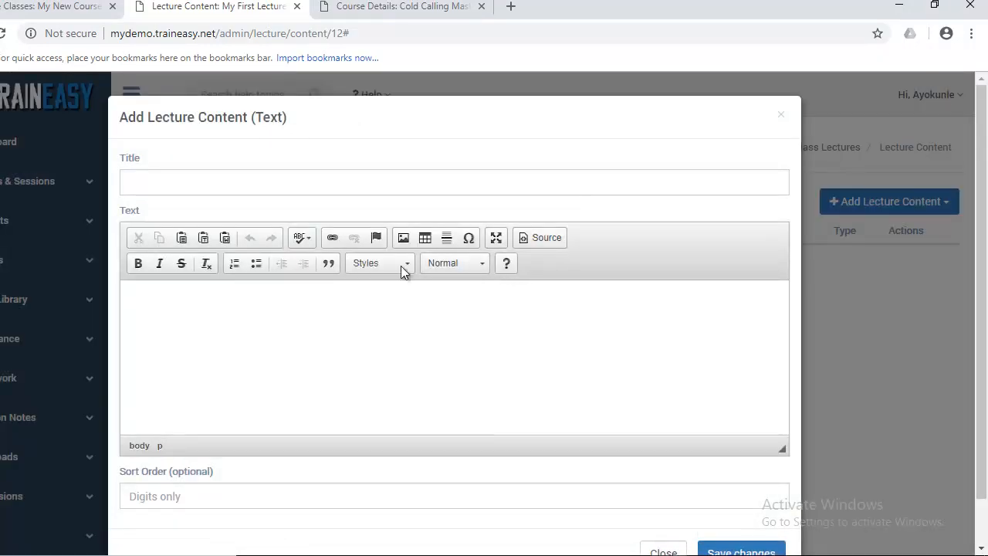
Examine the source view of the text editor, then close the Text content form without saving
click(564, 238)
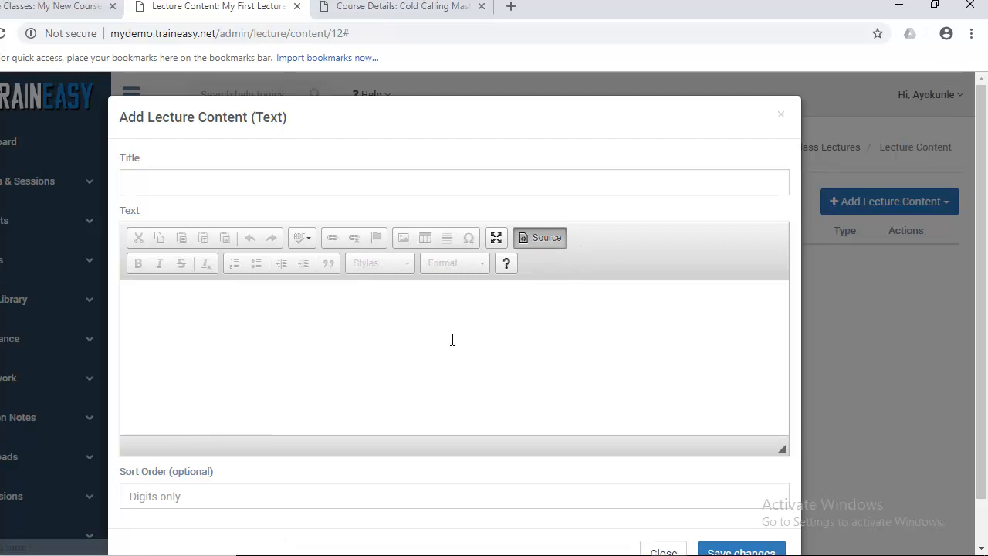
click(559, 243)
click(782, 119)
Examine the Video Library for lecture content and its Add Videos upload page, cancelling the file selection
click(869, 202)
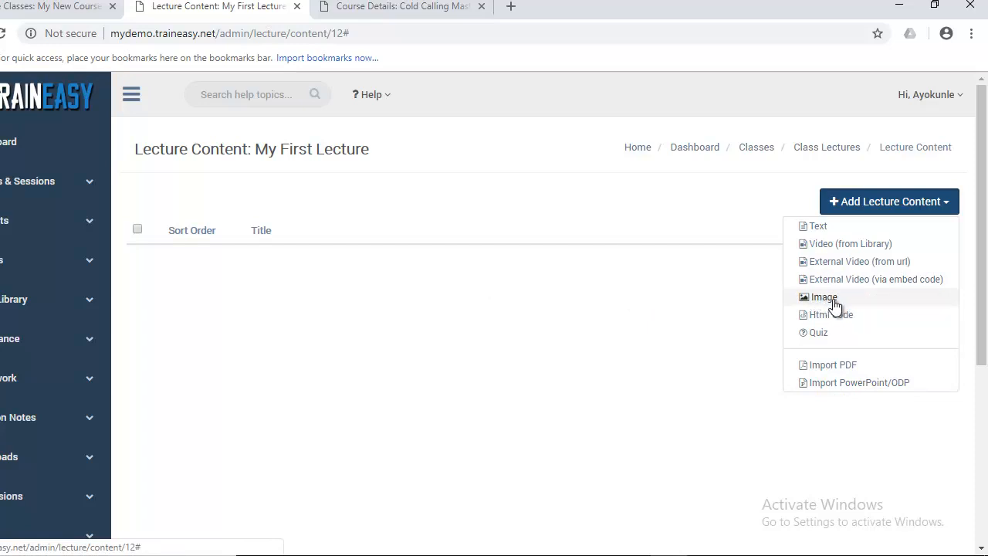
click(654, 265)
click(865, 213)
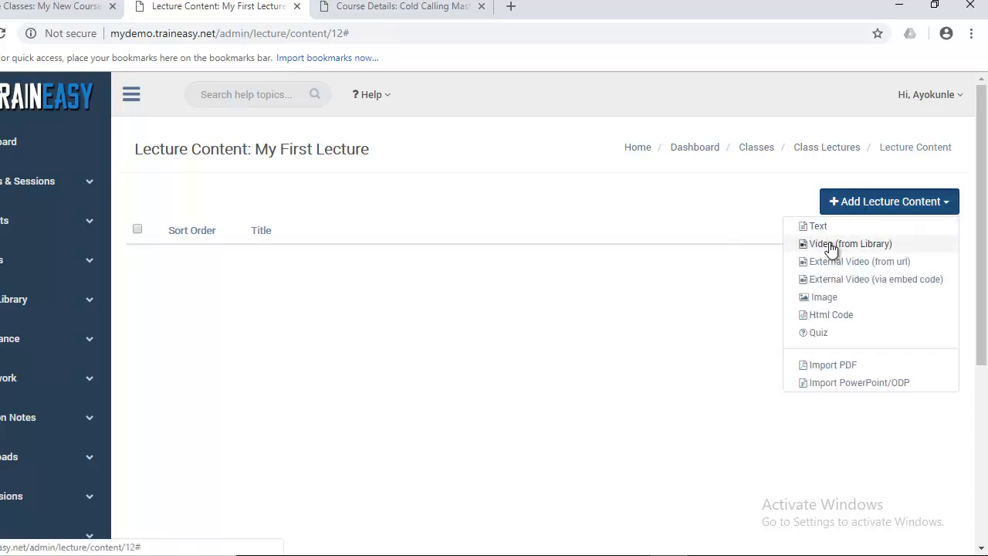
click(870, 247)
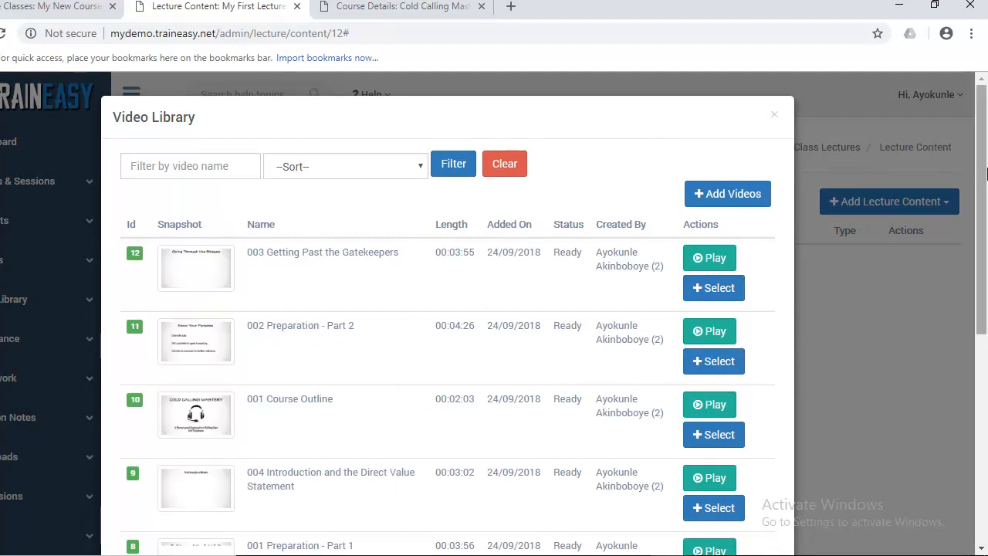
mouse_move(987, 174)
mouse_down()
mouse_move(986, 429)
mouse_move(979, 159)
mouse_up()
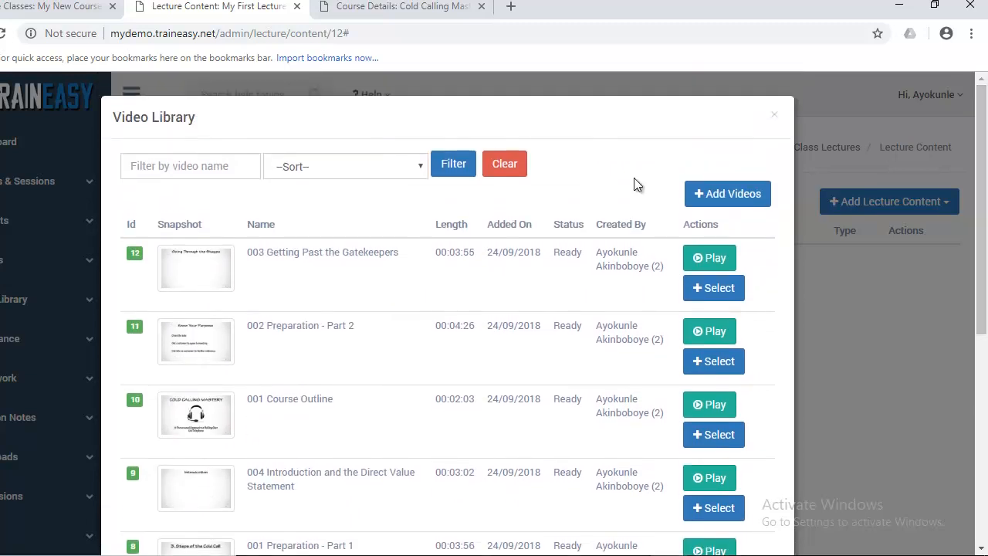
click(734, 194)
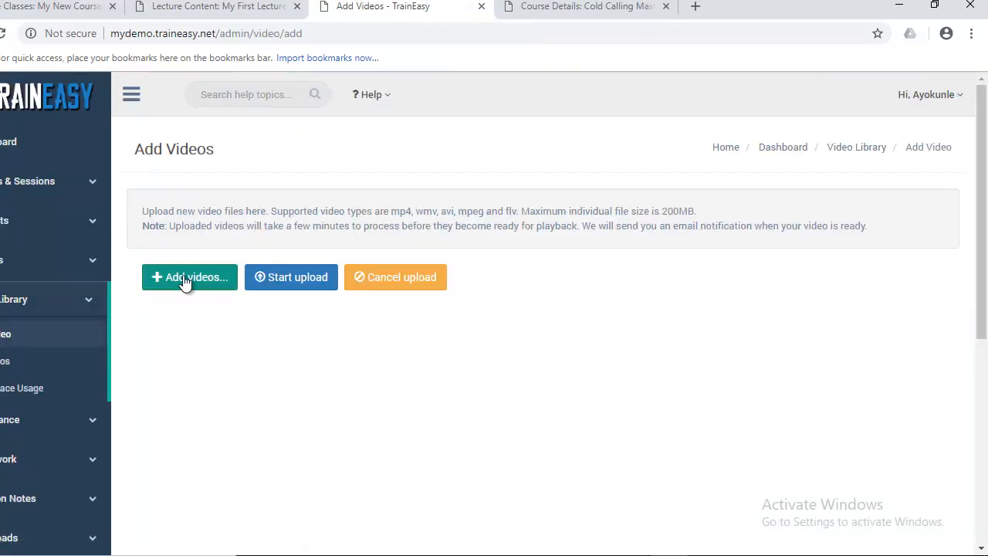
click(186, 282)
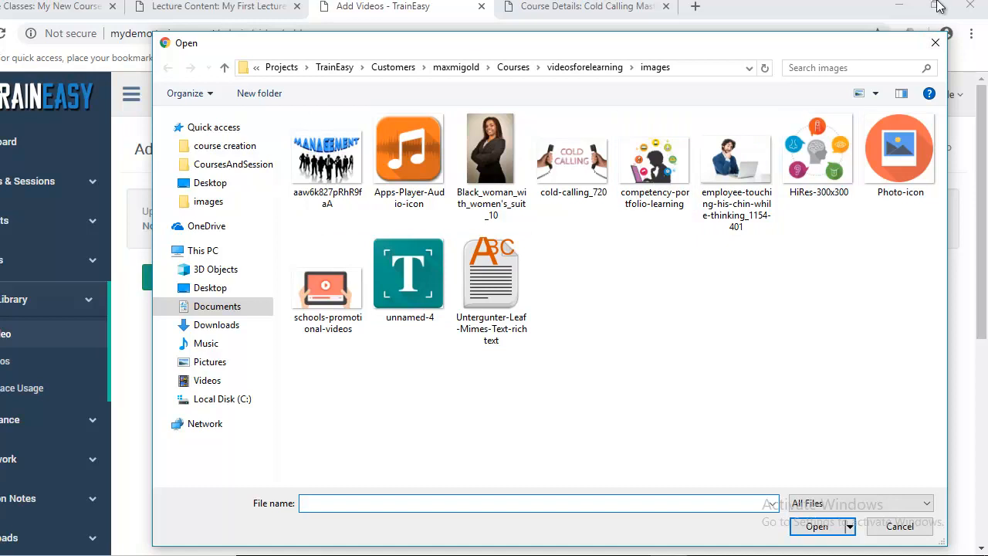
click(934, 43)
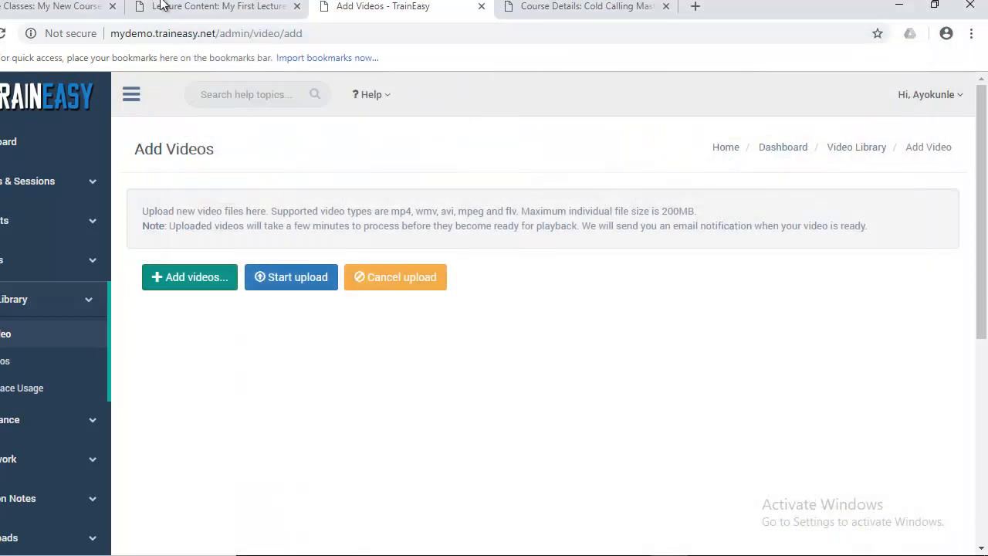
Return to My First Lecture's content and add the library video "003 Getting Past the Gatekeepers"
click(257, 8)
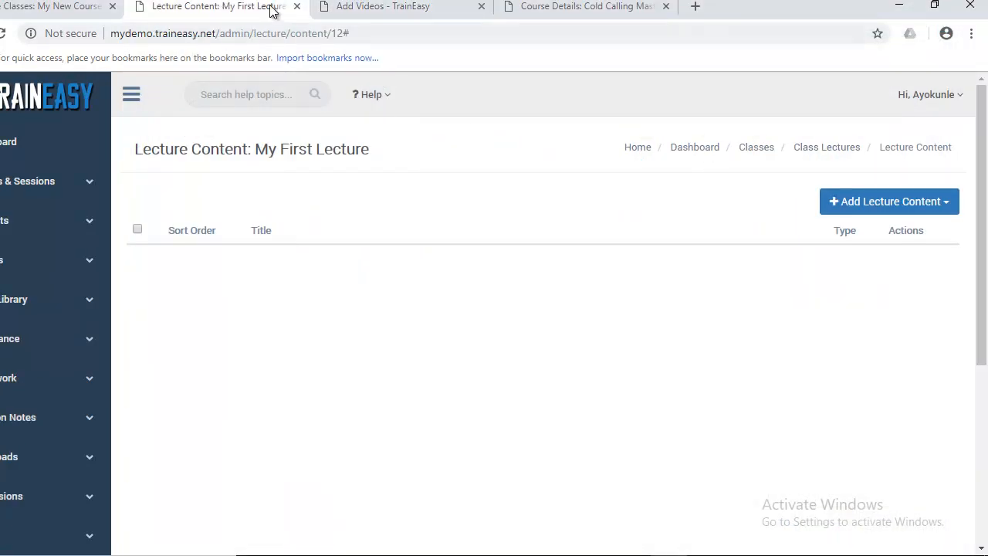
click(871, 205)
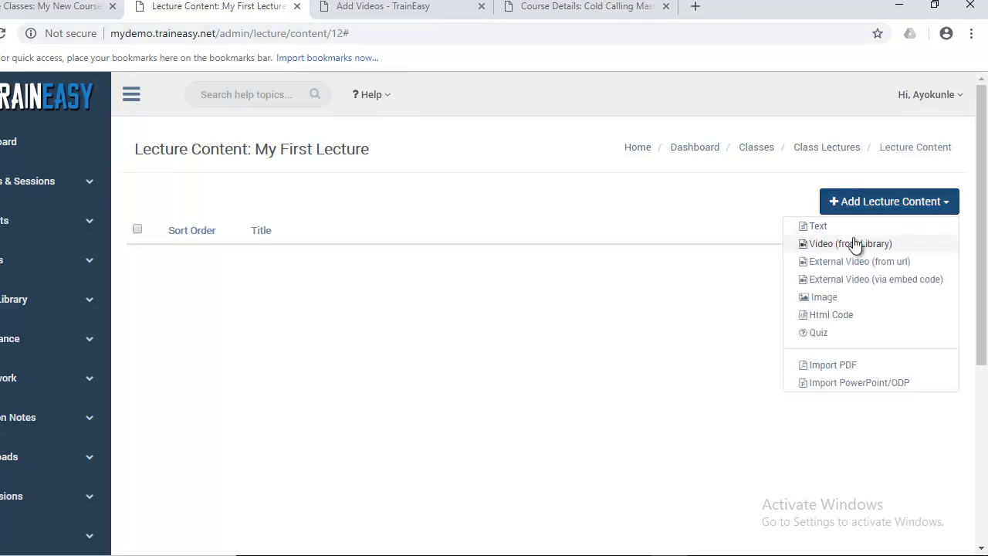
click(854, 244)
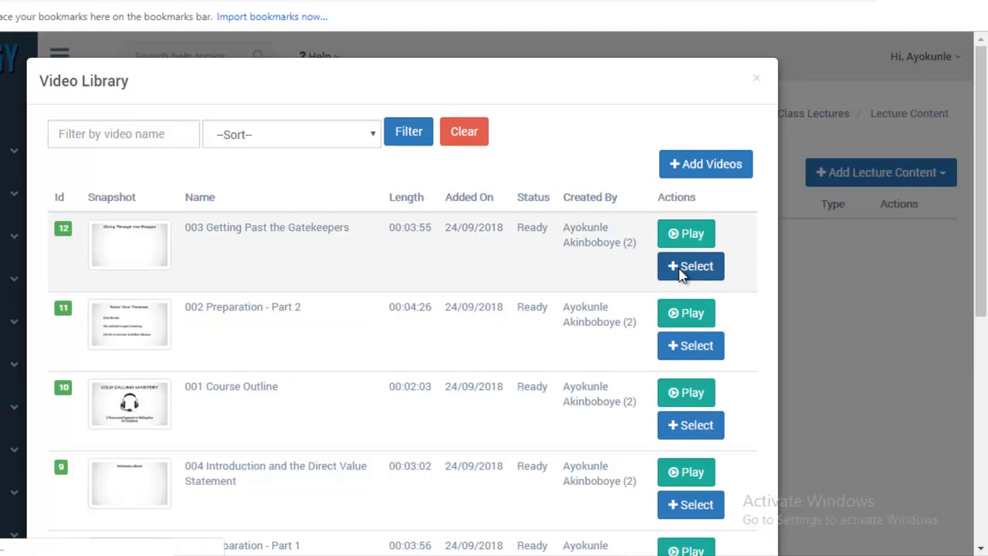
click(683, 272)
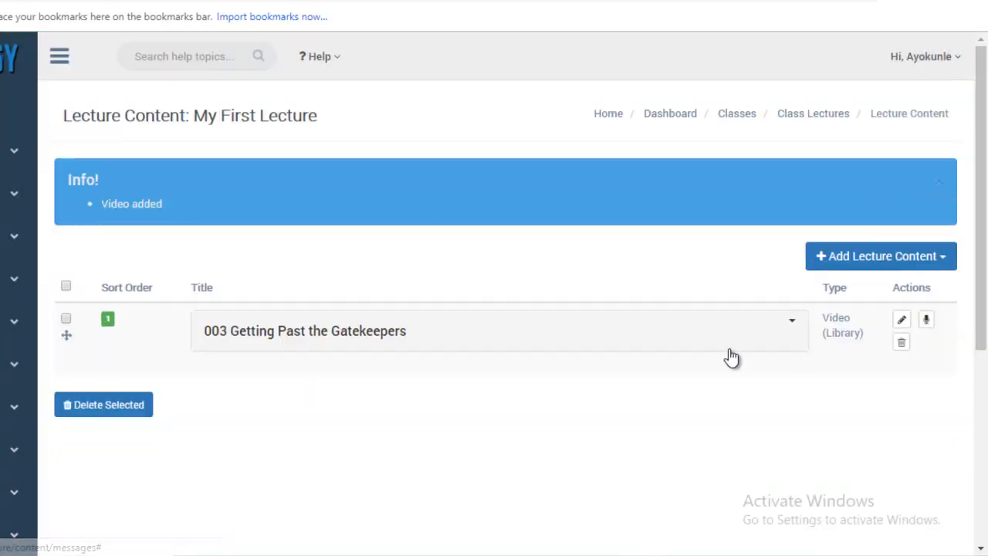
click(939, 189)
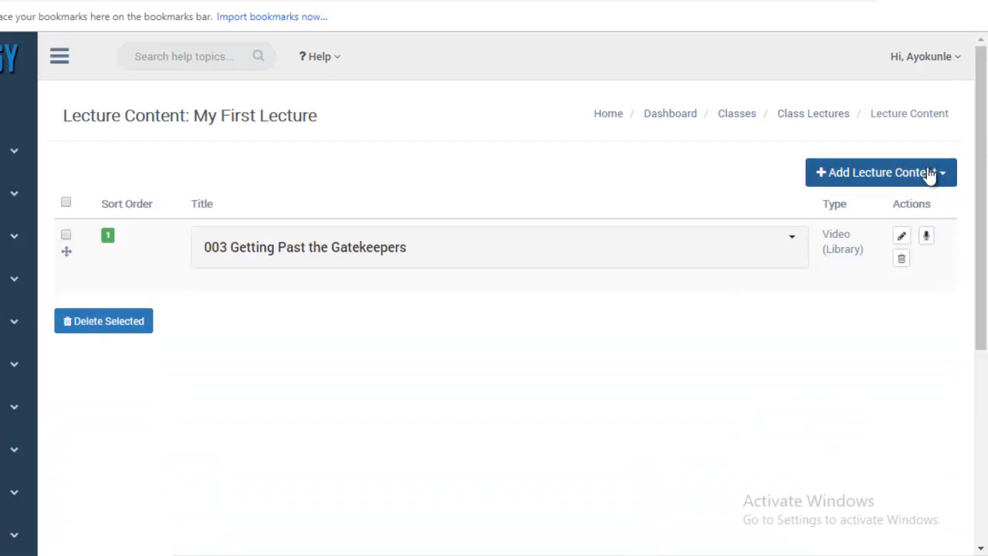
Add image content titled "My Image Content" to the lecture, using the file aaw6k827pRhR9faA.jpg
click(930, 174)
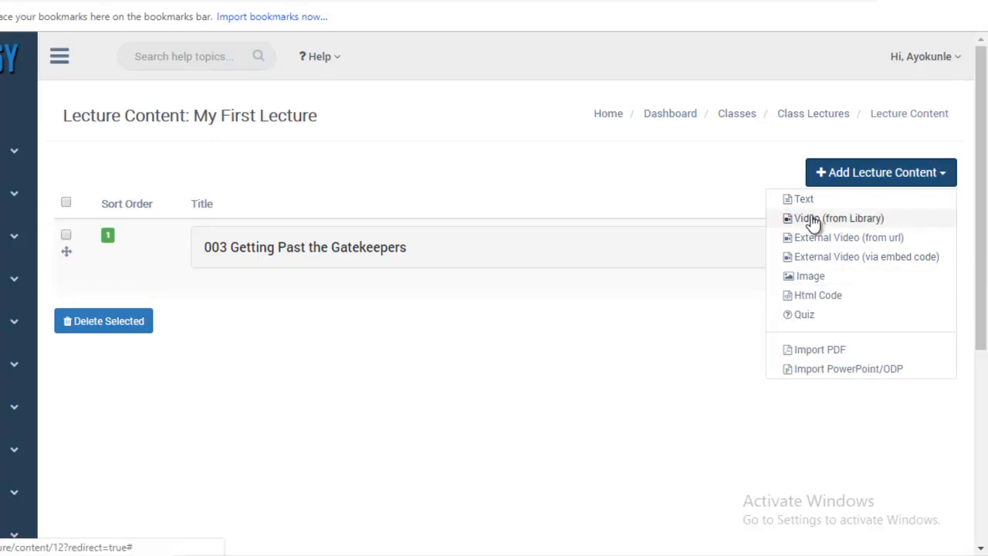
click(810, 276)
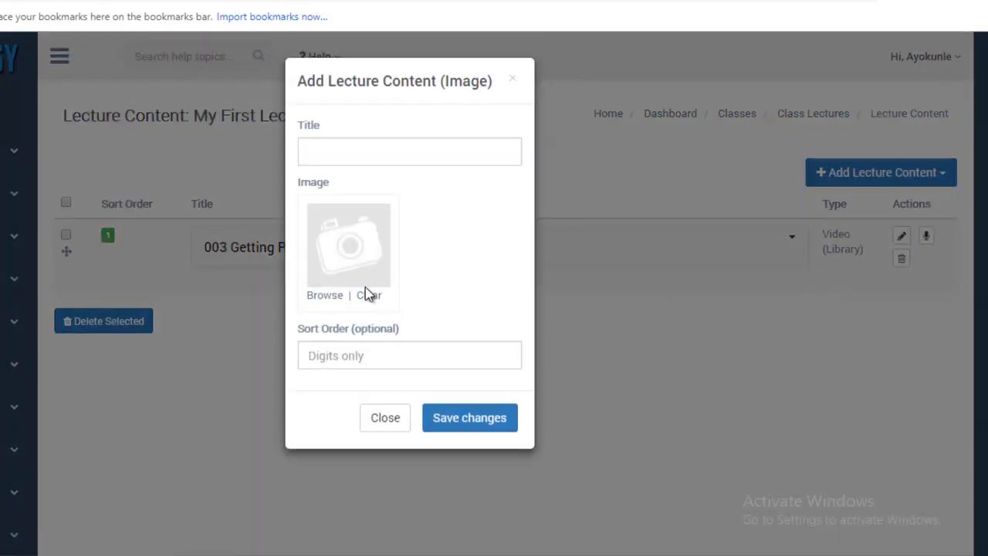
click(374, 145)
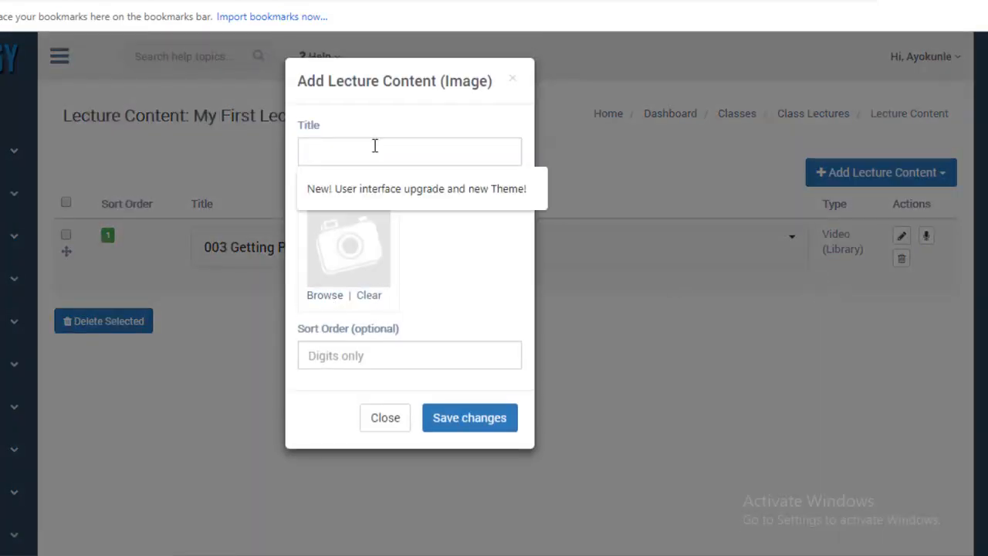
text(My N)
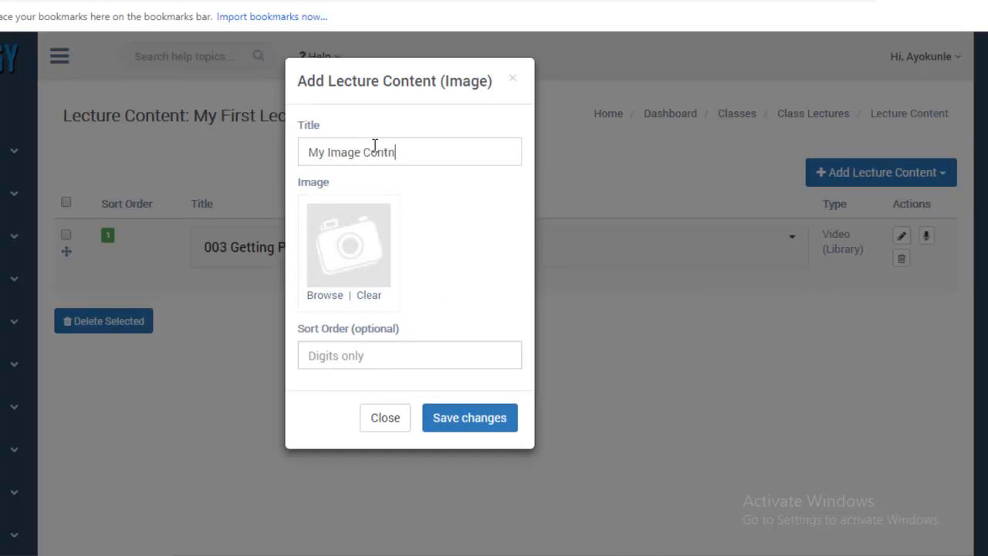
click(321, 296)
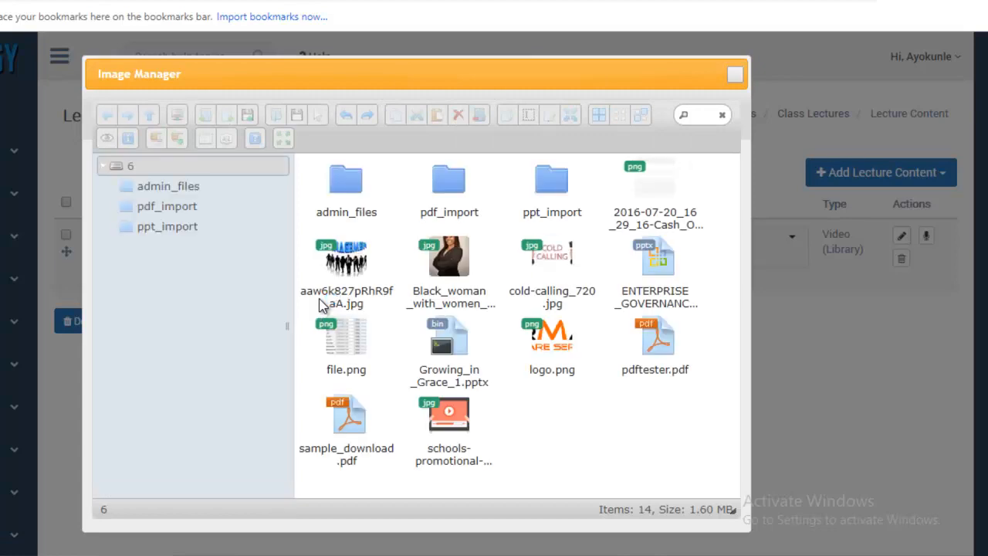
double_click(363, 266)
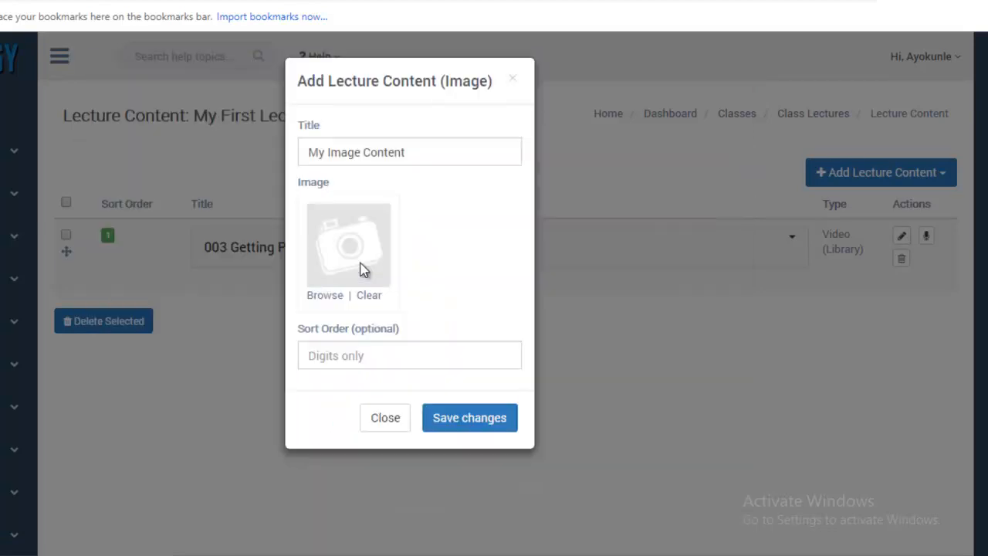
click(476, 421)
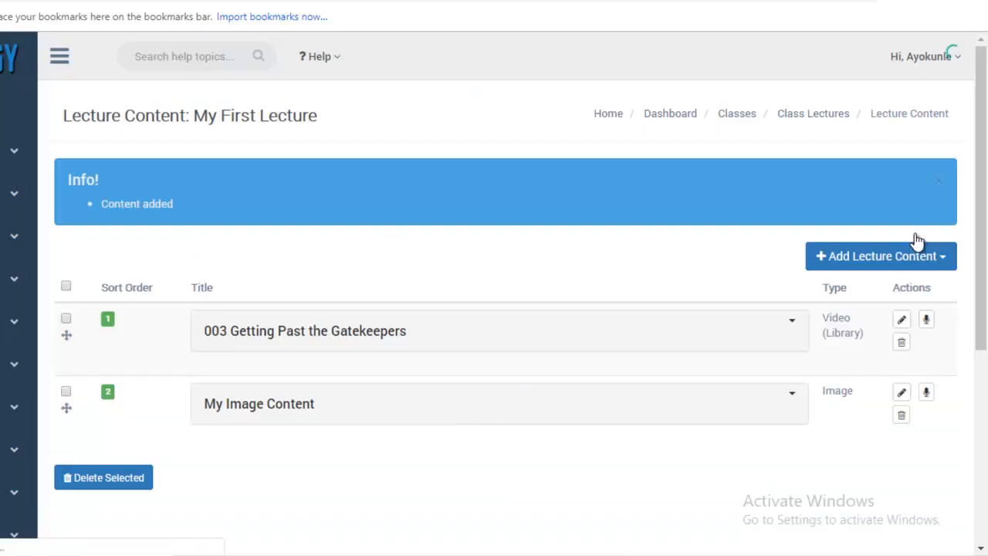
click(943, 187)
Try to add the library video "001 Preparation - Part 1" to the same lecture as a second video
click(944, 177)
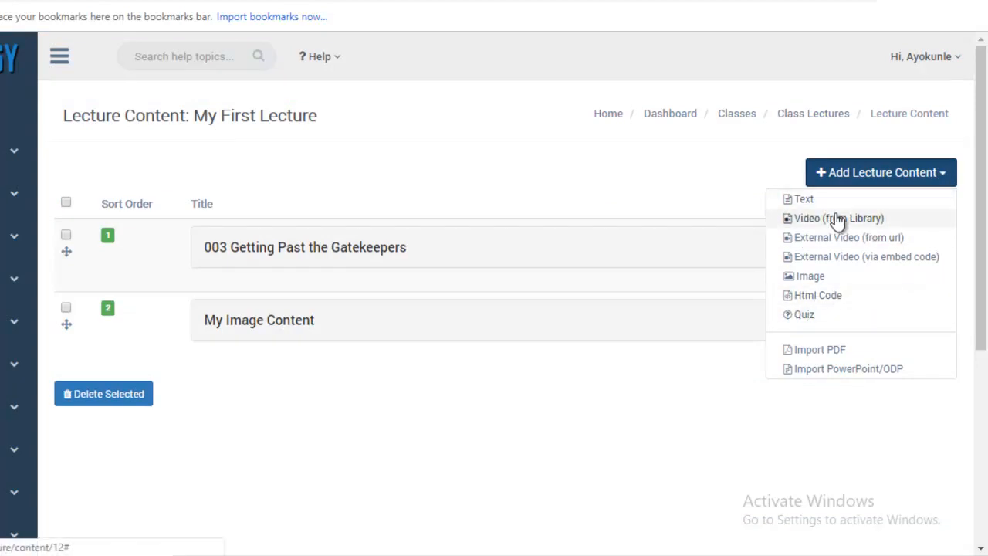
click(837, 219)
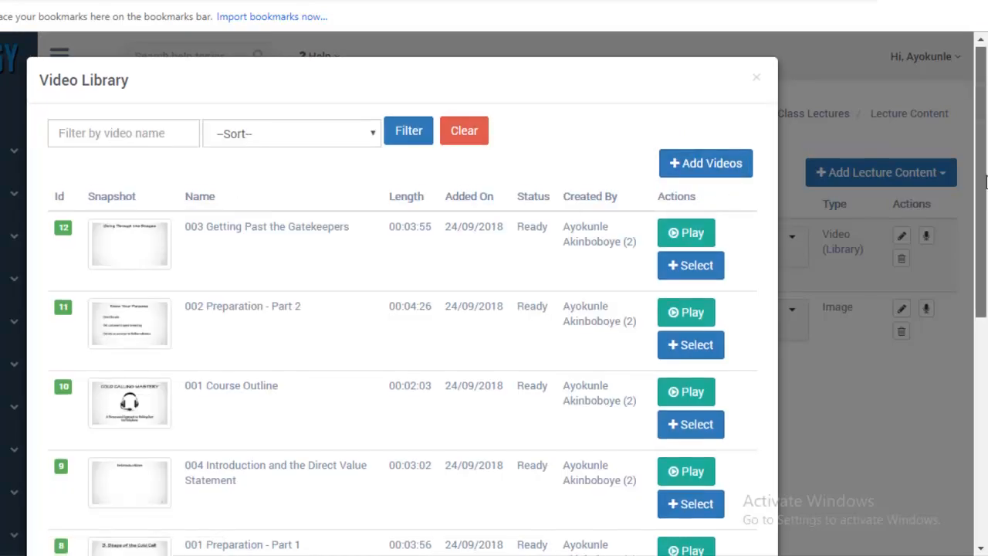
scroll(714, 417, down, 2)
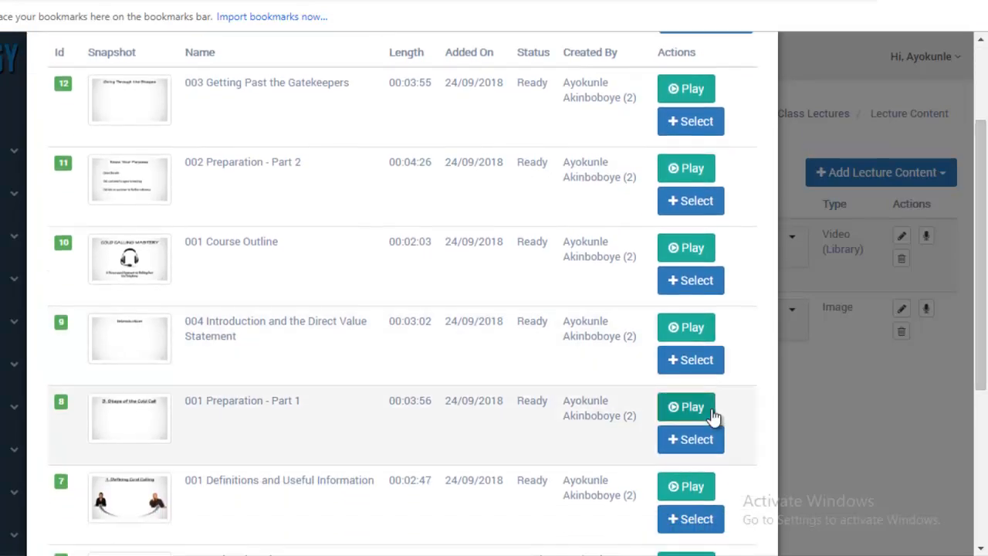
click(701, 443)
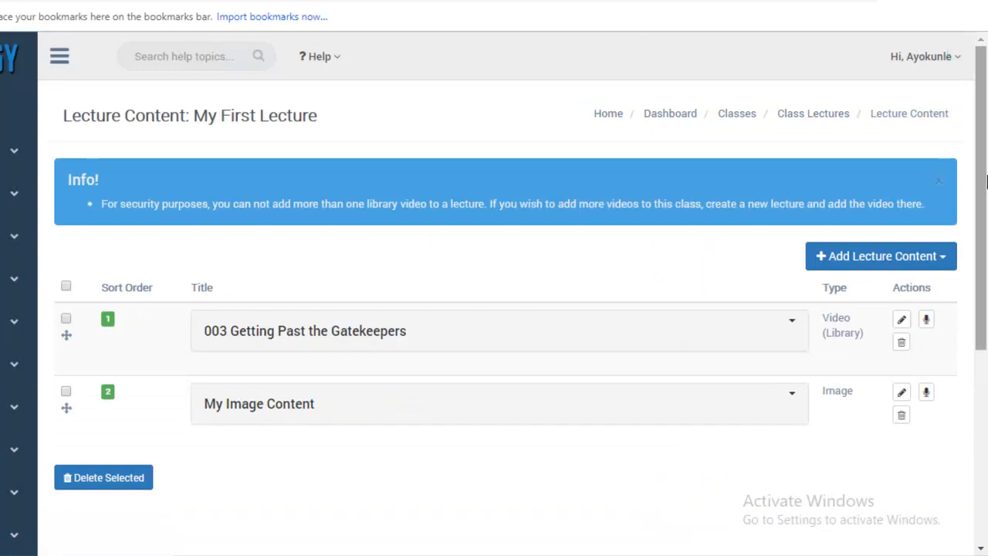
scroll(981, 180, down, 1)
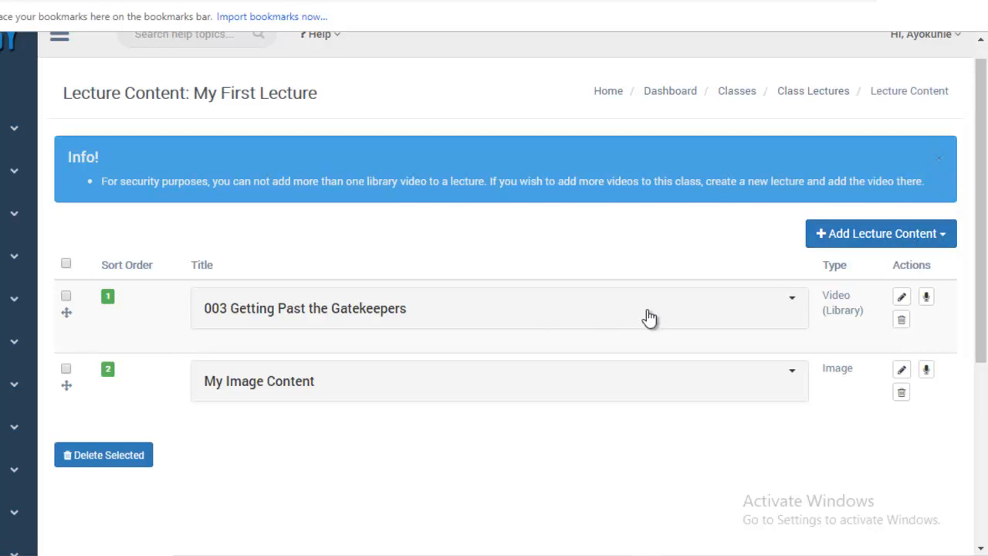
Add image content titled "My Second Image" to the lecture, using the file cold-calling_720.jpg, and dismiss the notices
click(938, 161)
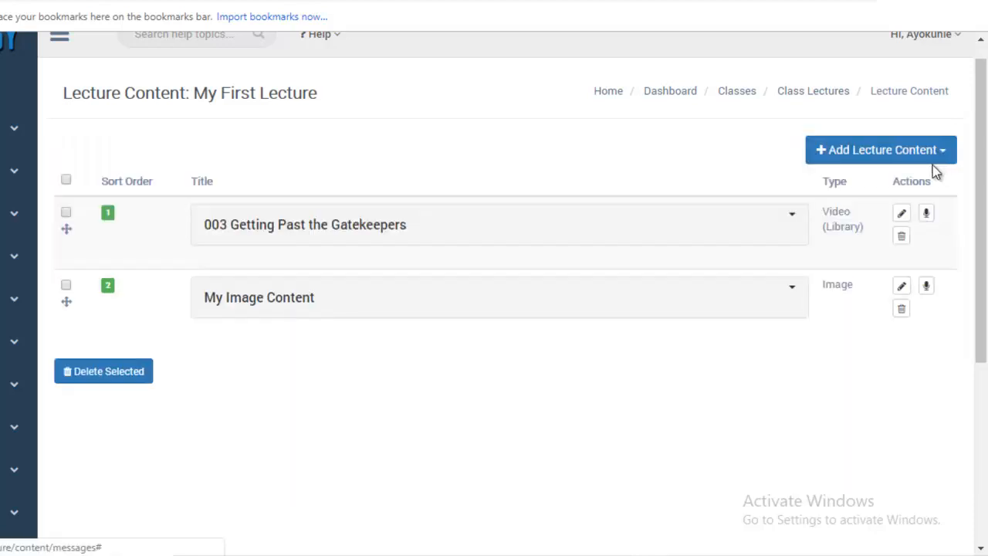
click(872, 153)
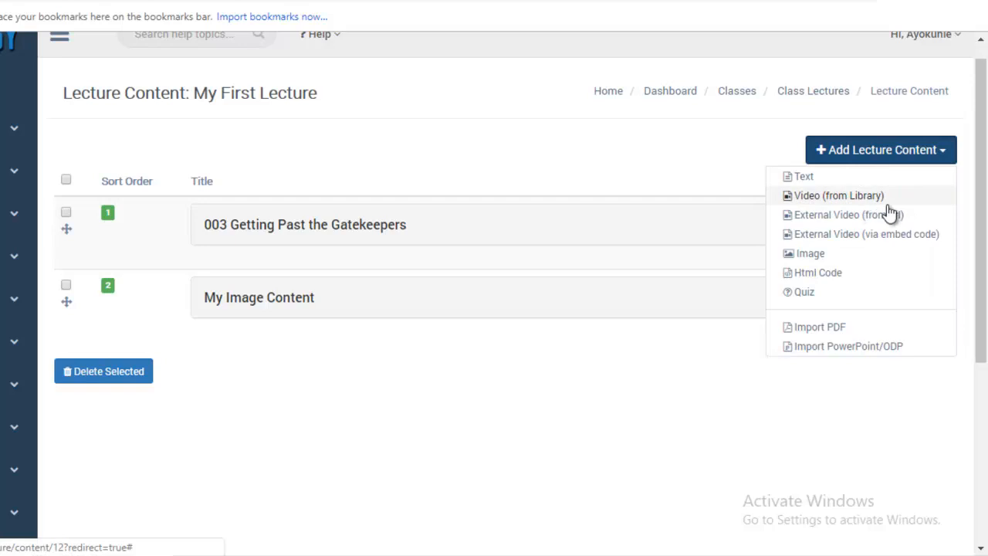
click(803, 254)
click(351, 152)
text(My Second)
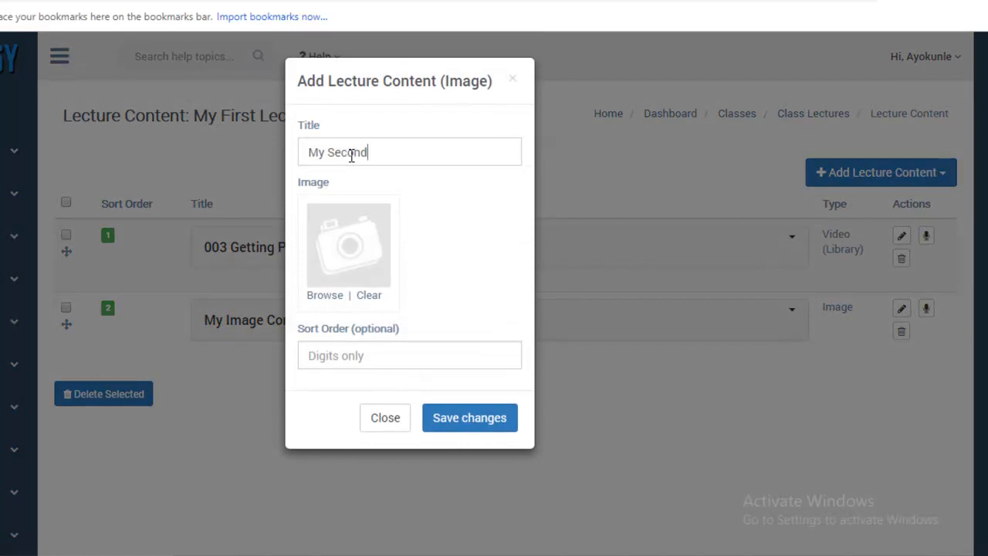
text( Image)
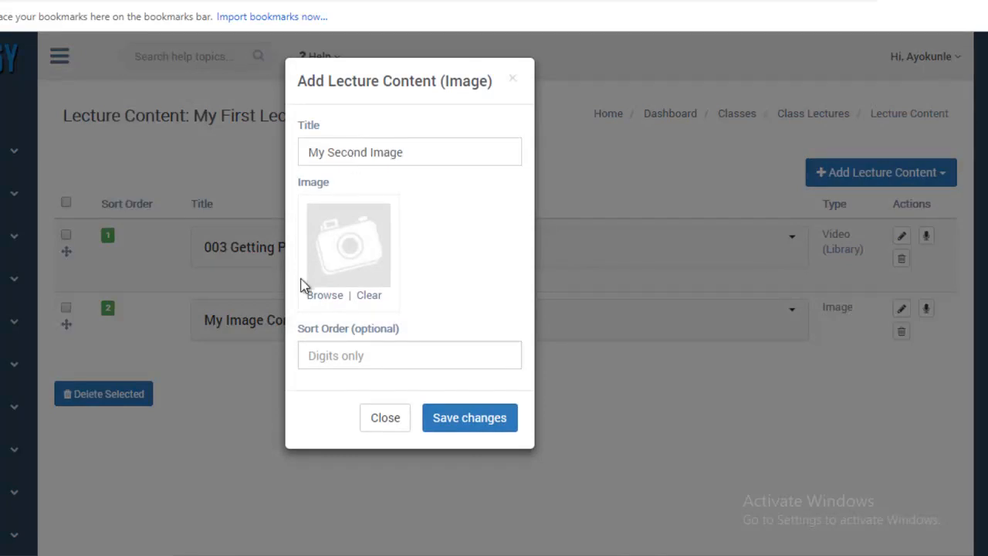
click(323, 298)
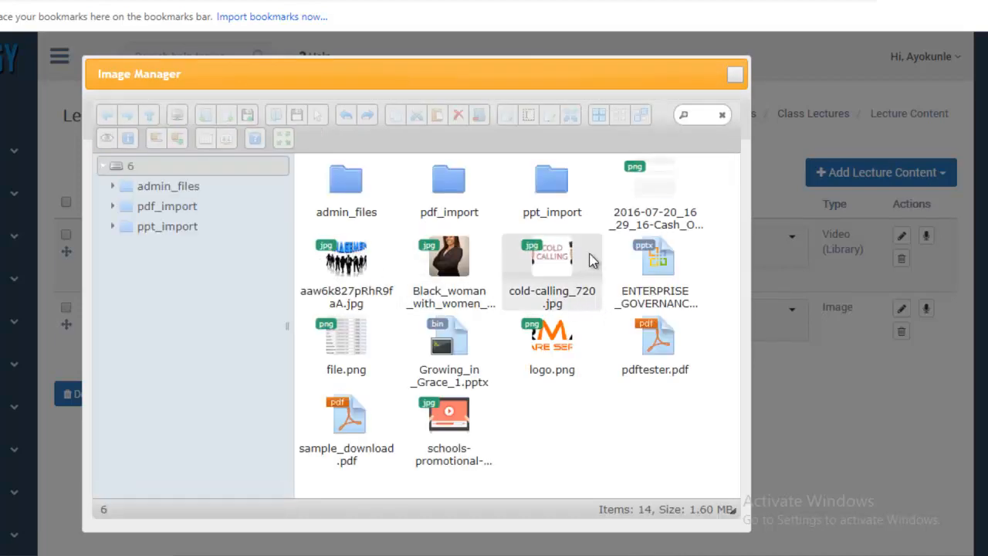
double_click(562, 262)
click(494, 427)
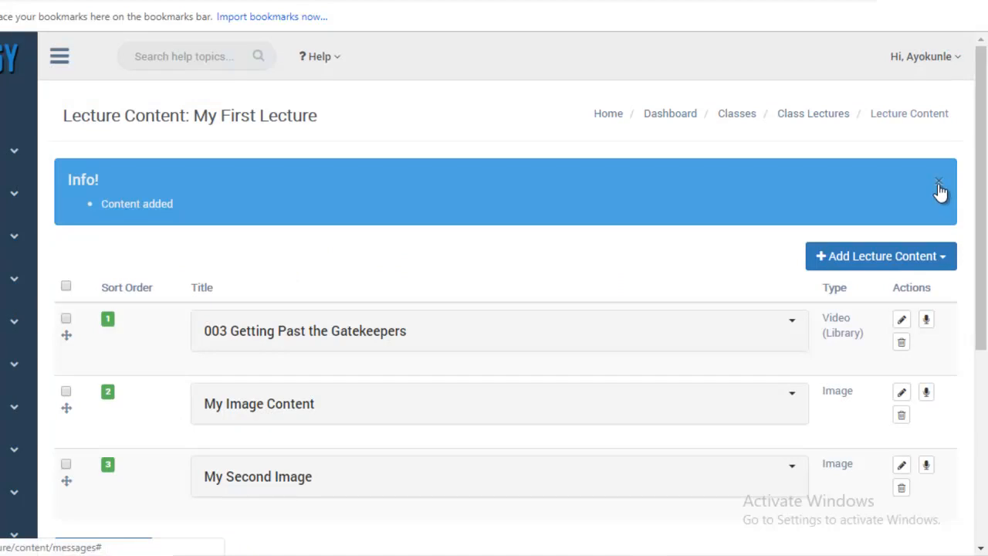
click(939, 187)
Preview the library video "003 Getting Past the Gatekeepers" within the lecture's content list
drag(987, 158, 987, 193)
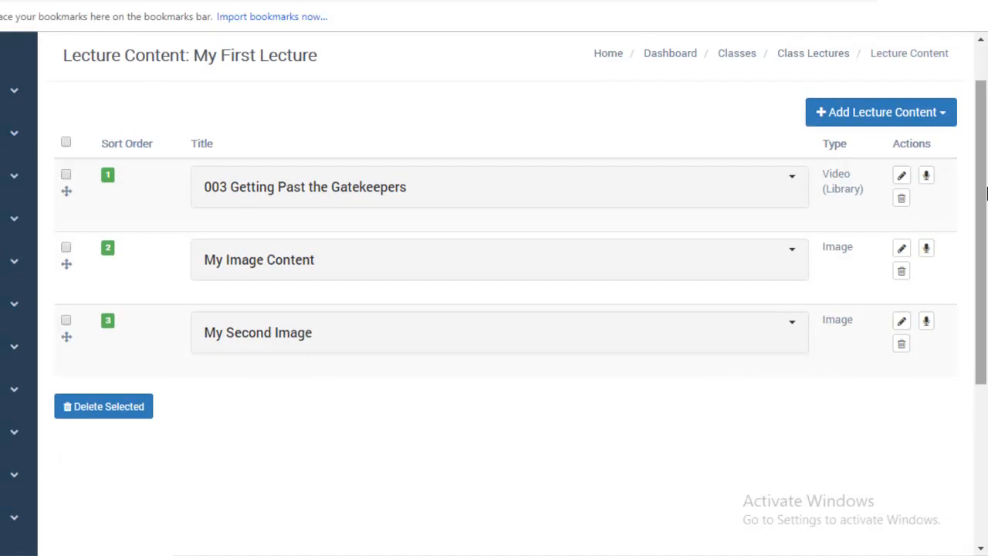
click(795, 184)
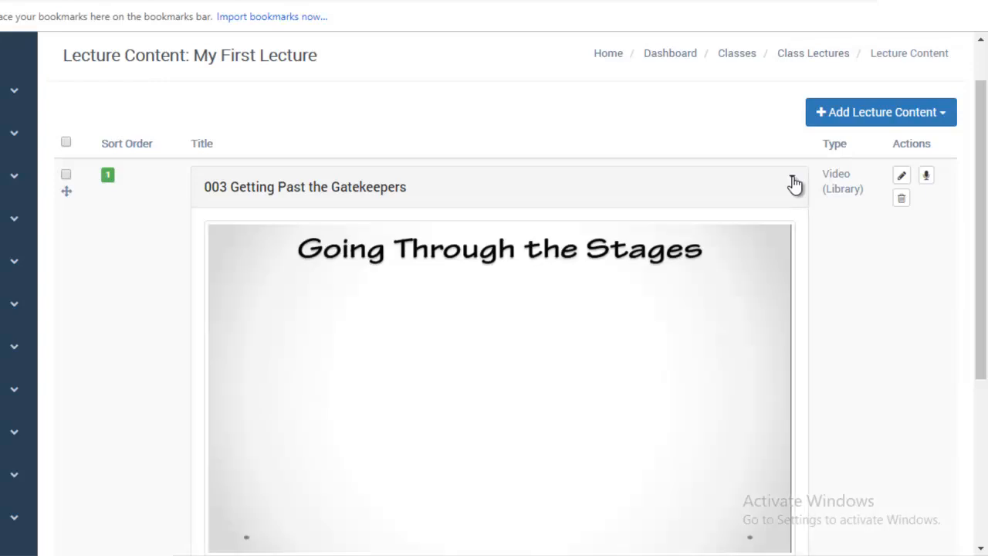
click(448, 194)
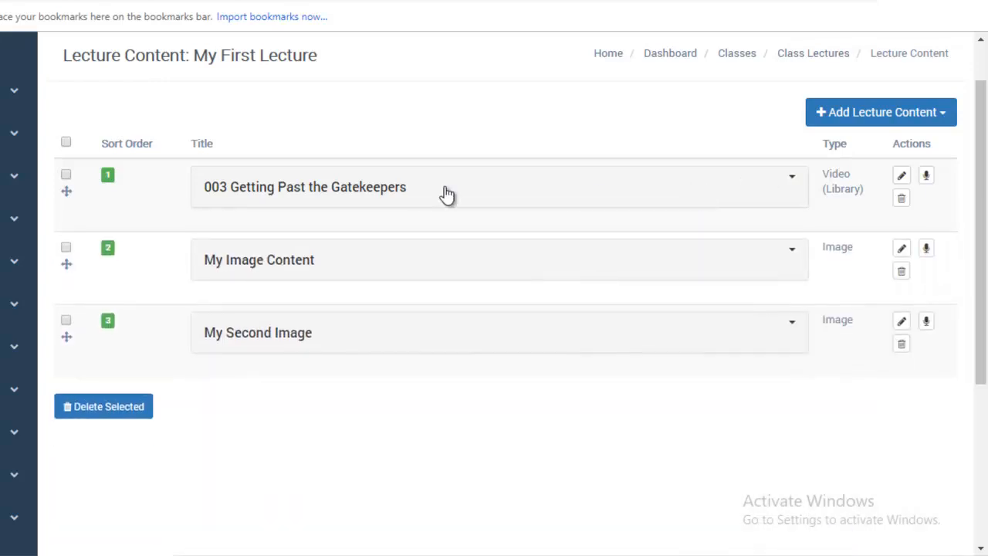
click(655, 183)
drag(984, 192, 986, 215)
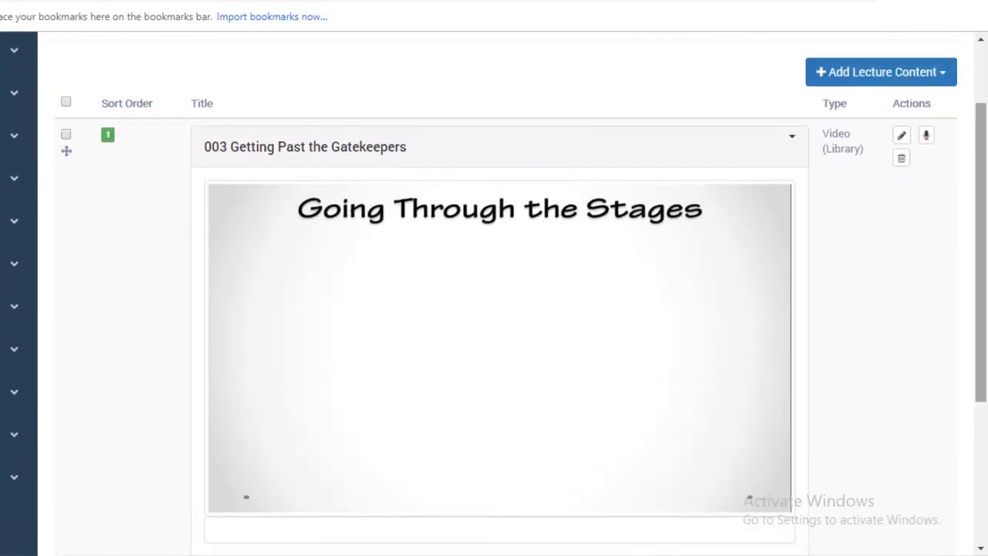
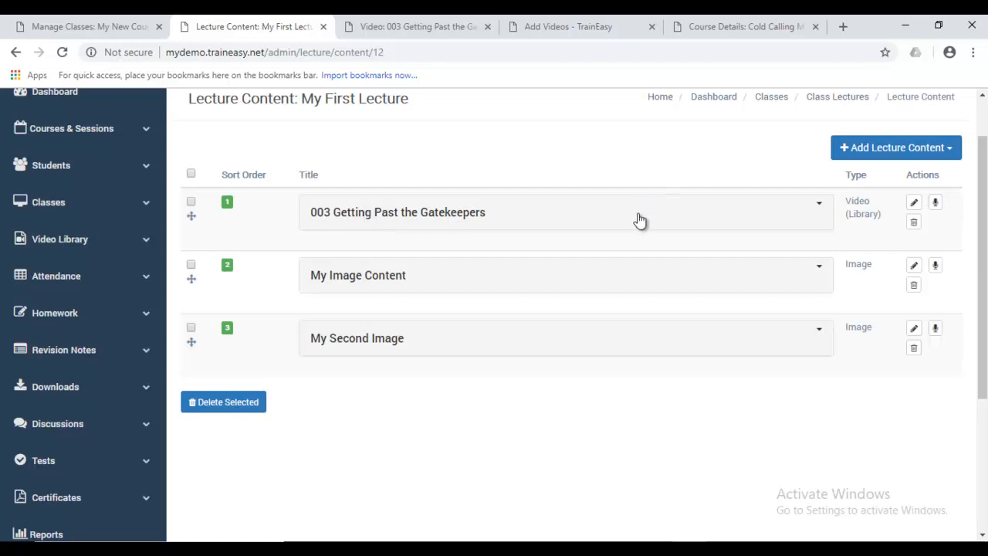
click(427, 217)
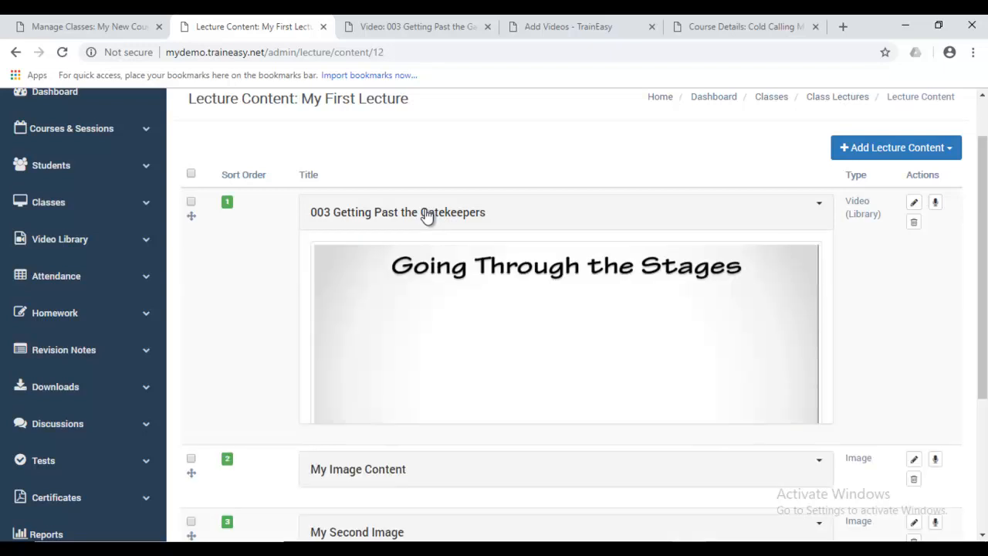
scroll(982, 308, down, 1)
scroll(571, 309, down, 1)
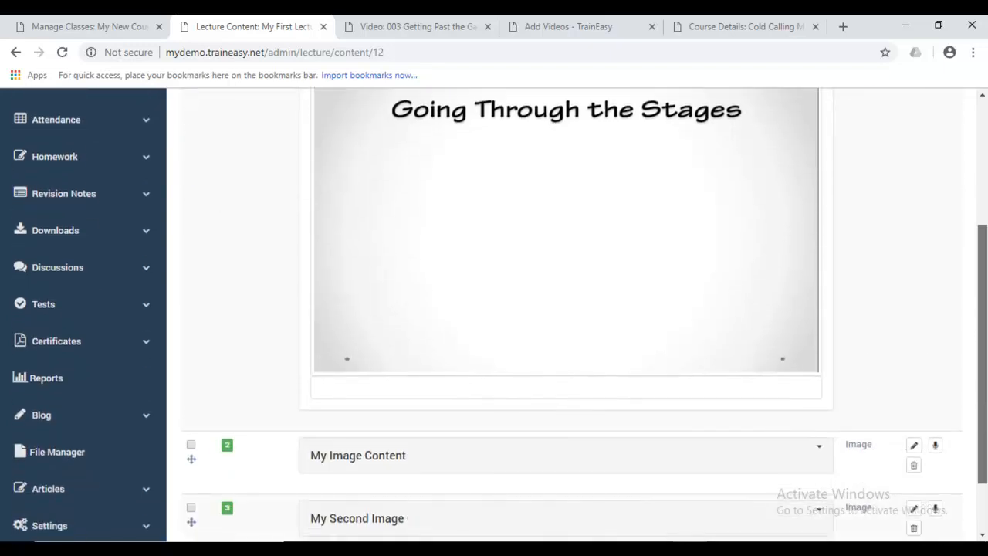
scroll(571, 309, up, 2)
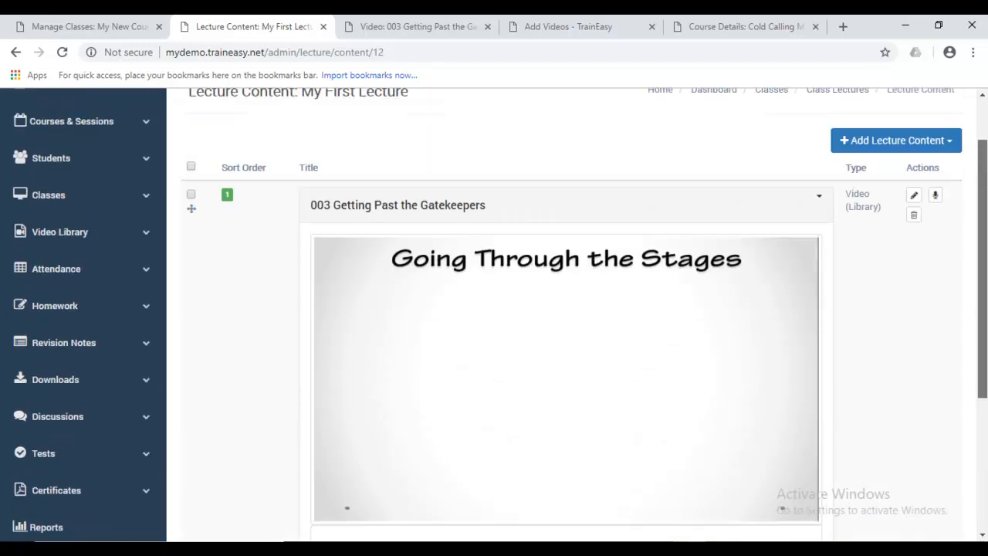
Rename the lecture's library video to "Getting Past the Gatekeepers", save it and dismiss the notice
click(914, 197)
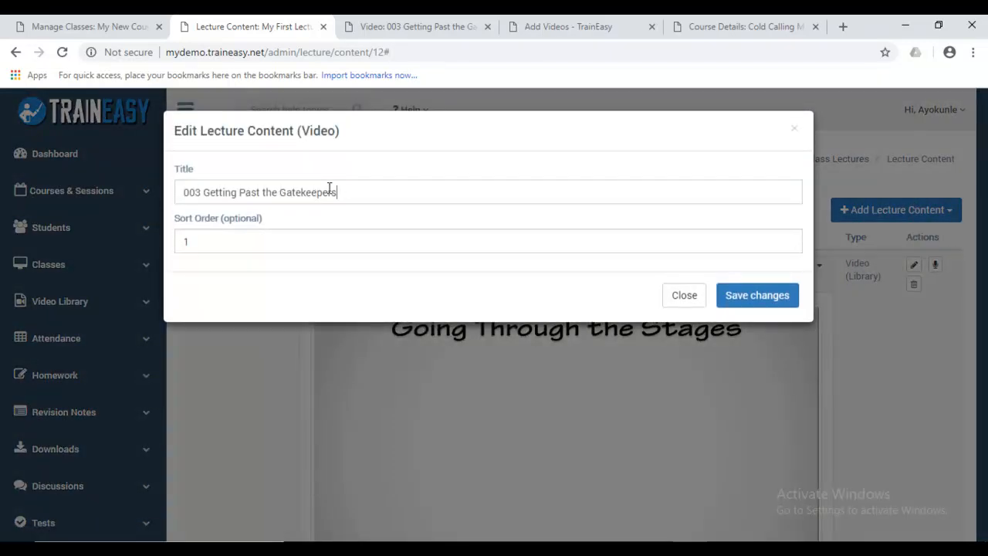
drag(205, 193, 160, 199)
key(BackSpace)
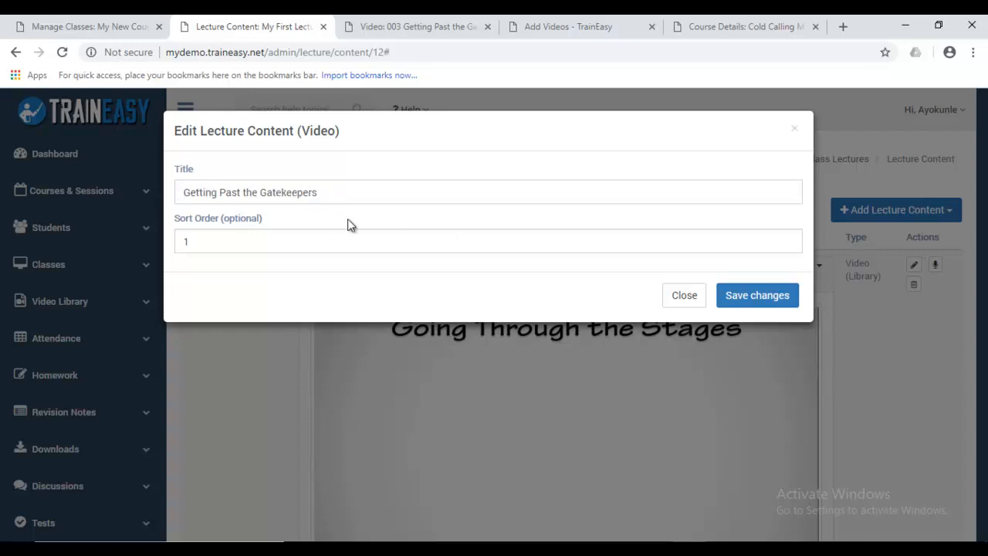
click(782, 296)
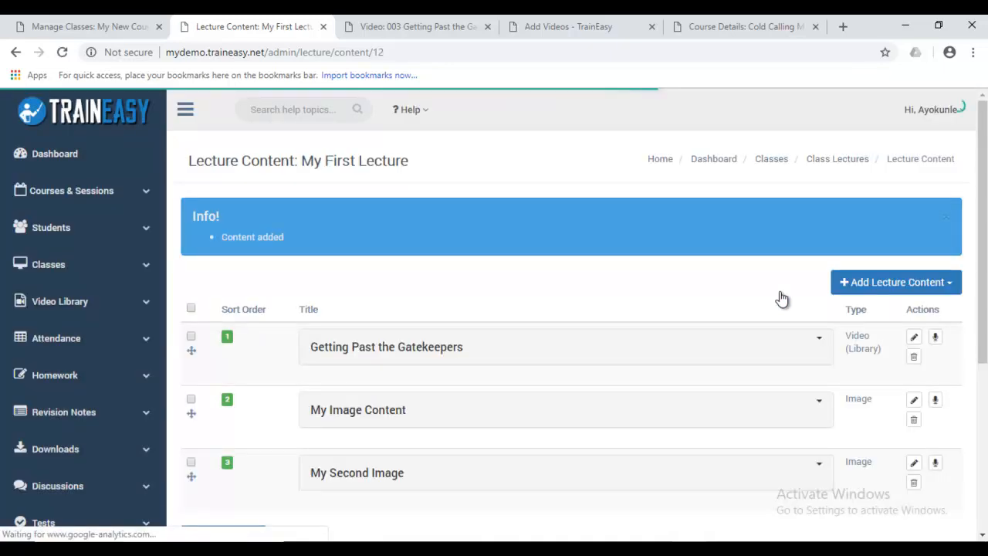
click(947, 217)
Preview the "Getting Past the Gatekeepers" video content and collapse it again
scroll(946, 217, down, 1)
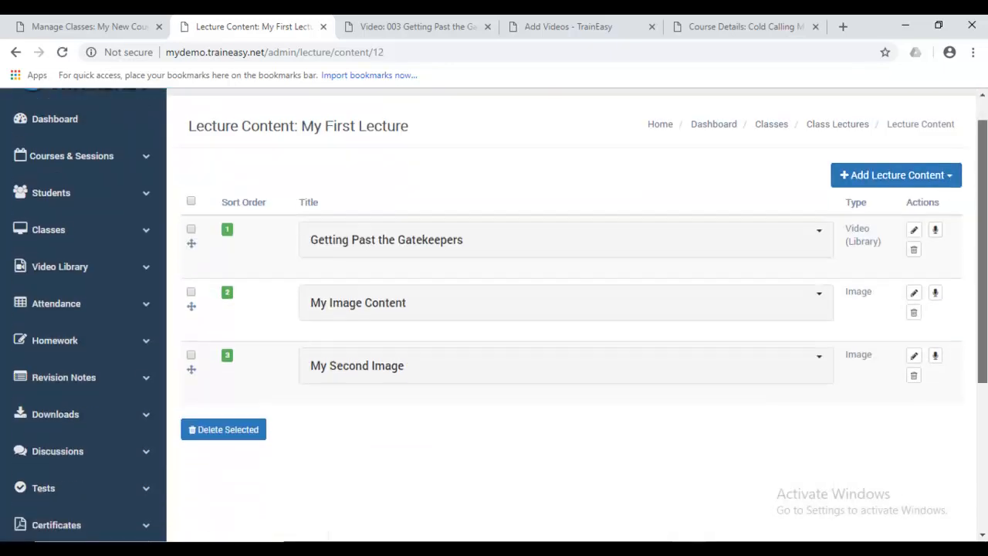
scroll(919, 221, up, 1)
click(813, 276)
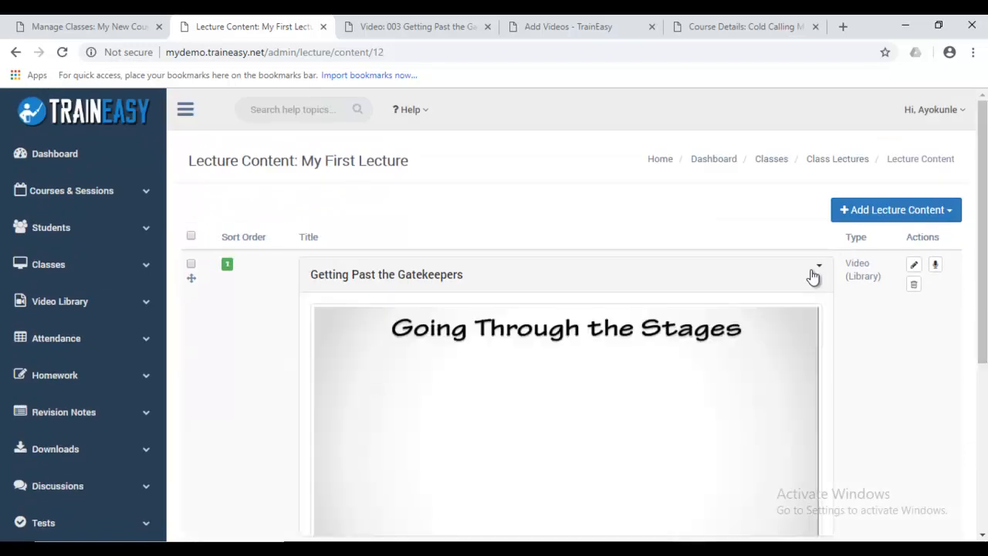
click(814, 276)
scroll(815, 302, down, 1)
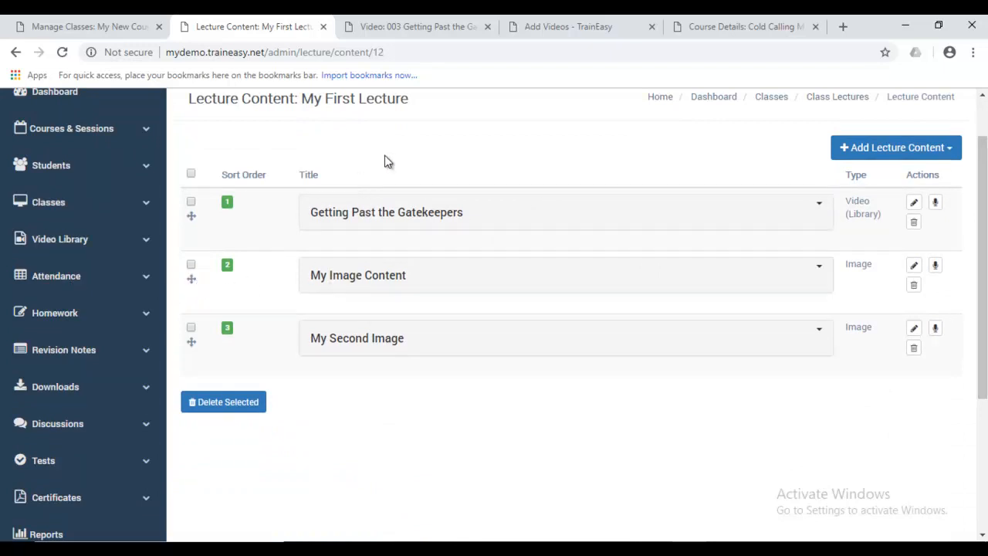
Reorder the lecture content so that "My Image Content" comes before "Getting Past the Gatekeepers"
scroll(980, 232, up, 1)
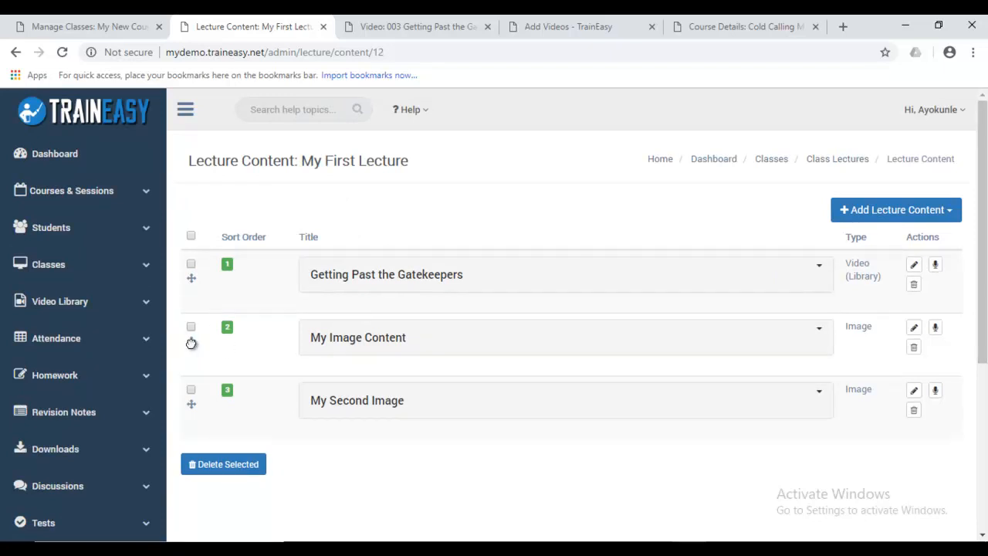
drag(191, 345, 201, 272)
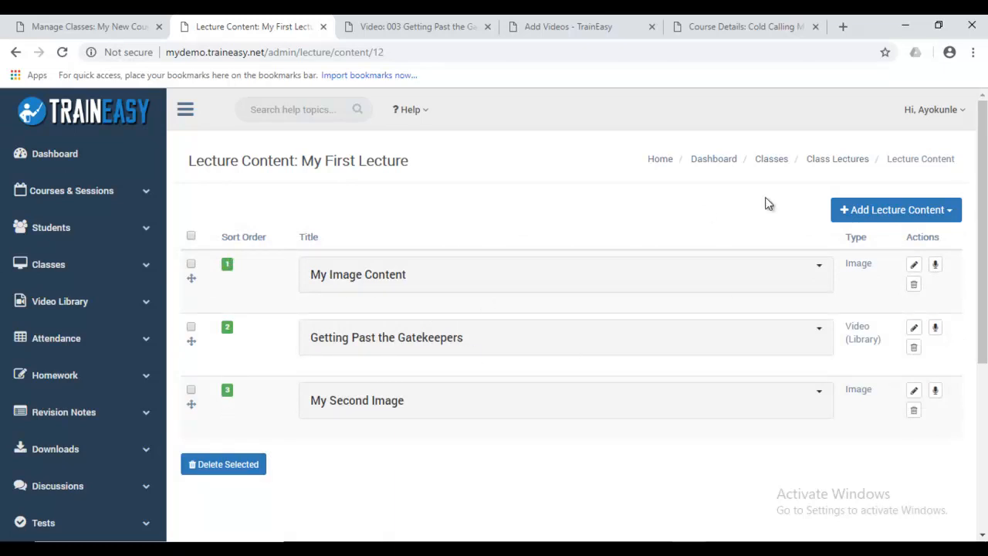
scroll(896, 270, down, 1)
scroll(850, 274, up, 1)
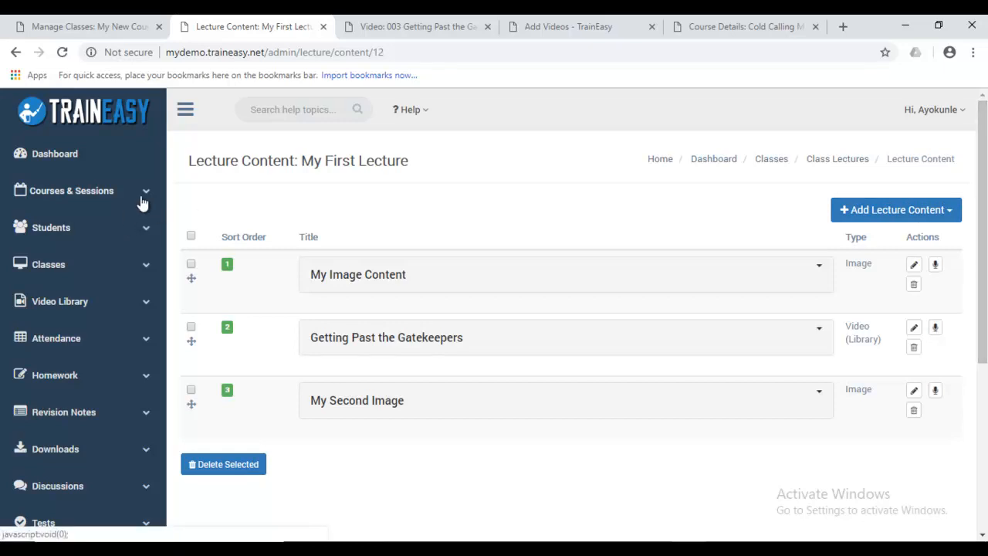
Open the list of all courses and sessions in a new browser tab and switch to it
click(97, 200)
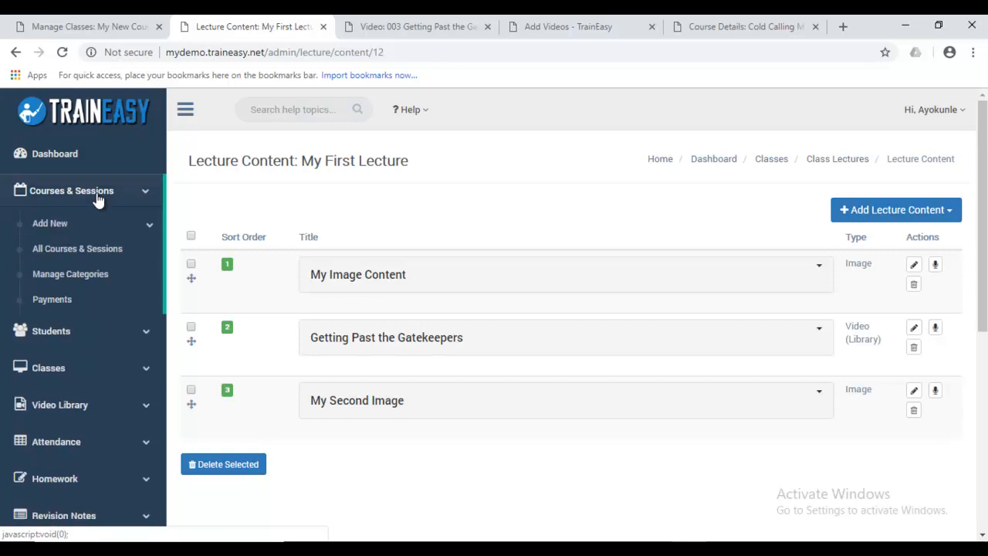
right_click(77, 255)
click(100, 261)
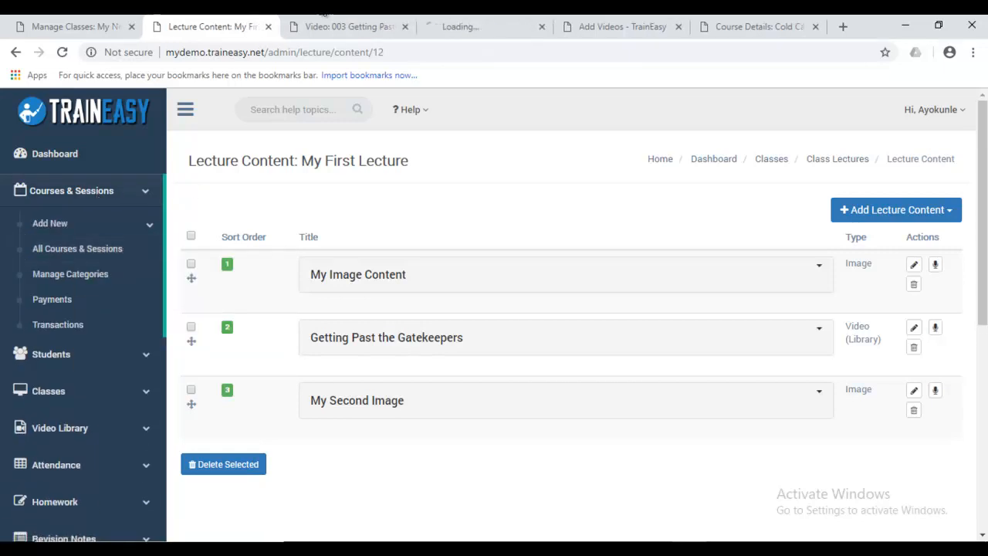
click(490, 24)
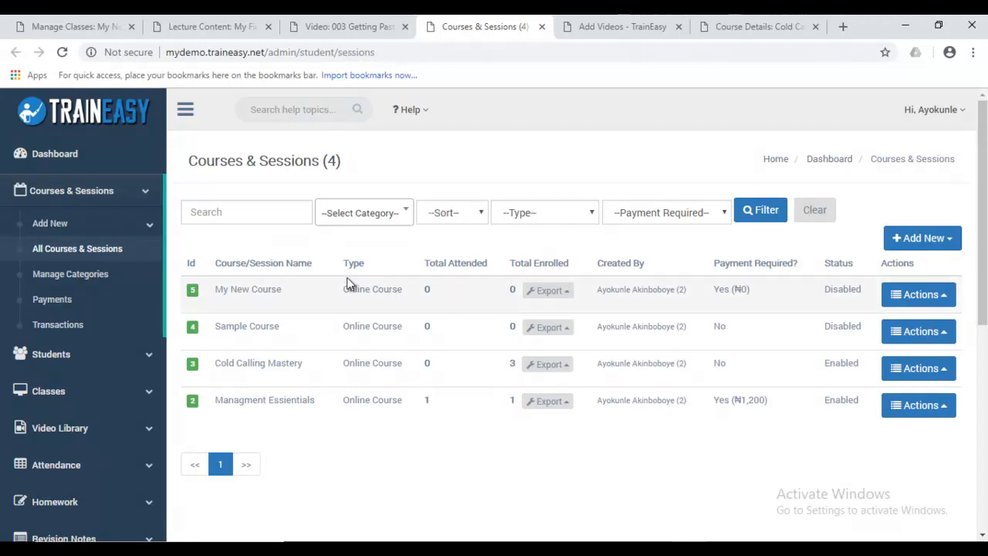
Examine the enrollees and attendees lists for My New Course, closing each one after viewing
double_click(427, 290)
click(512, 291)
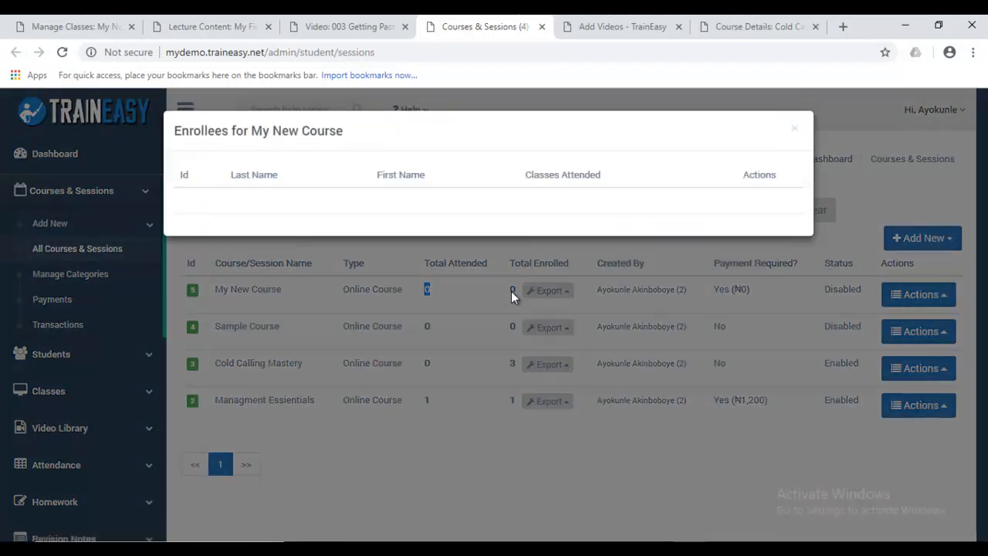
click(794, 130)
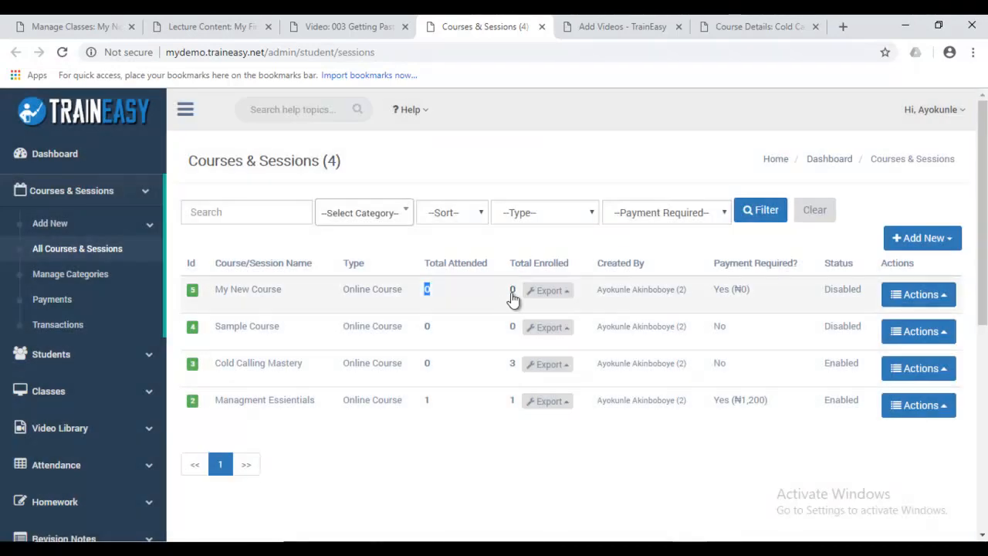
click(492, 292)
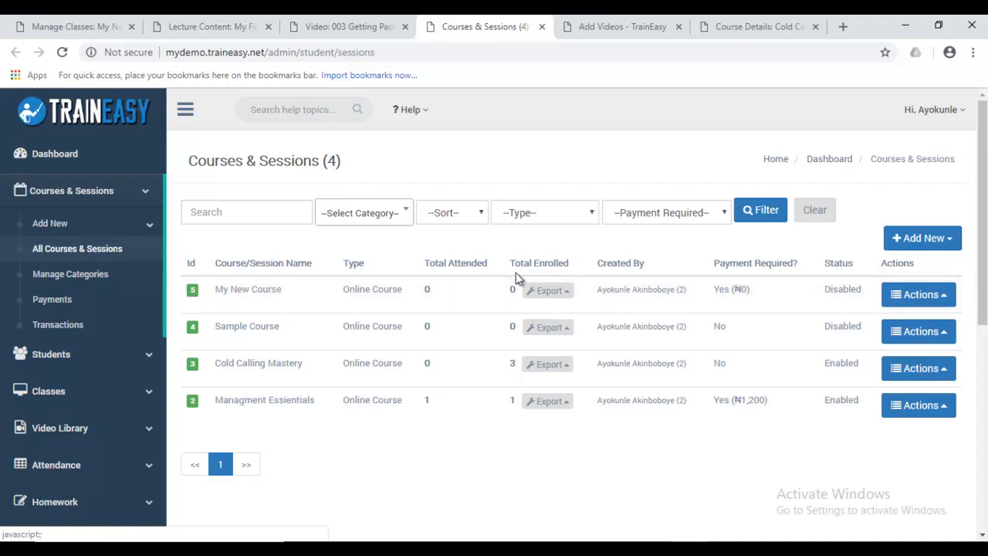
click(513, 291)
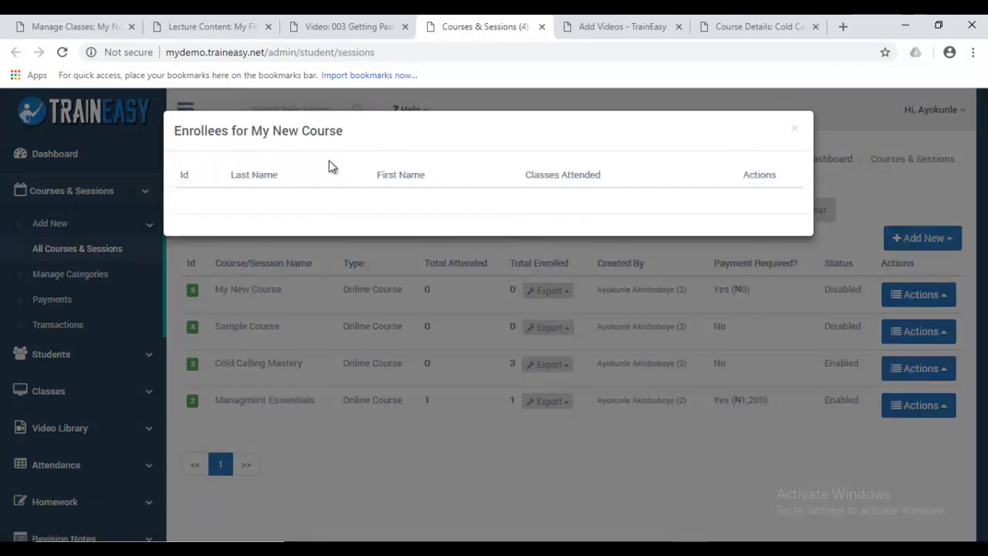
click(796, 130)
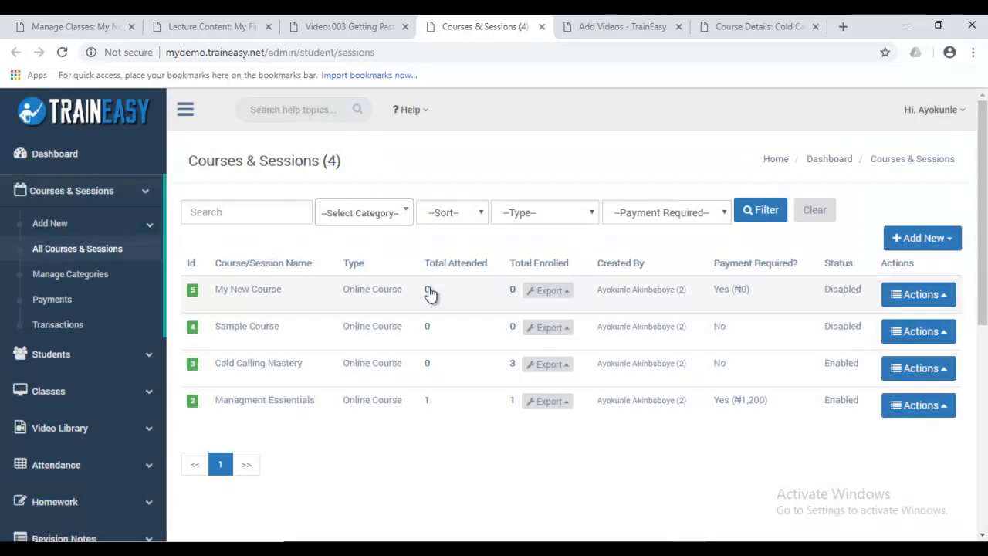
click(427, 289)
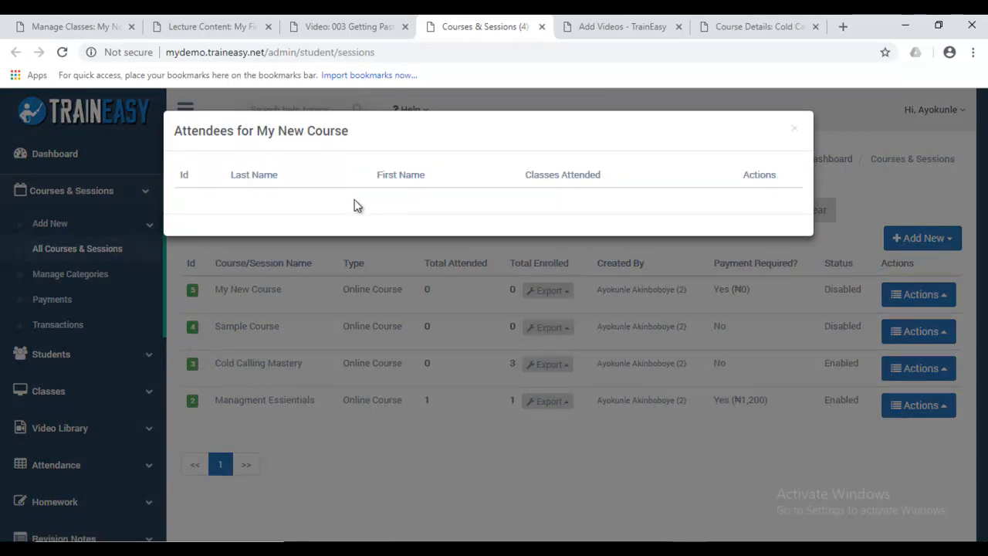
click(797, 129)
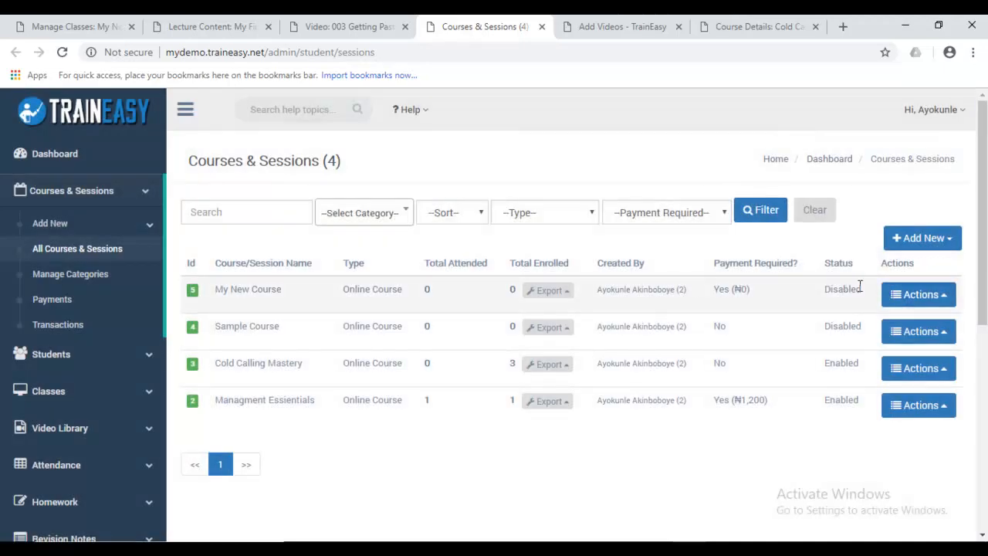
Launch My New Course in try-out mode to view it as a student
click(920, 298)
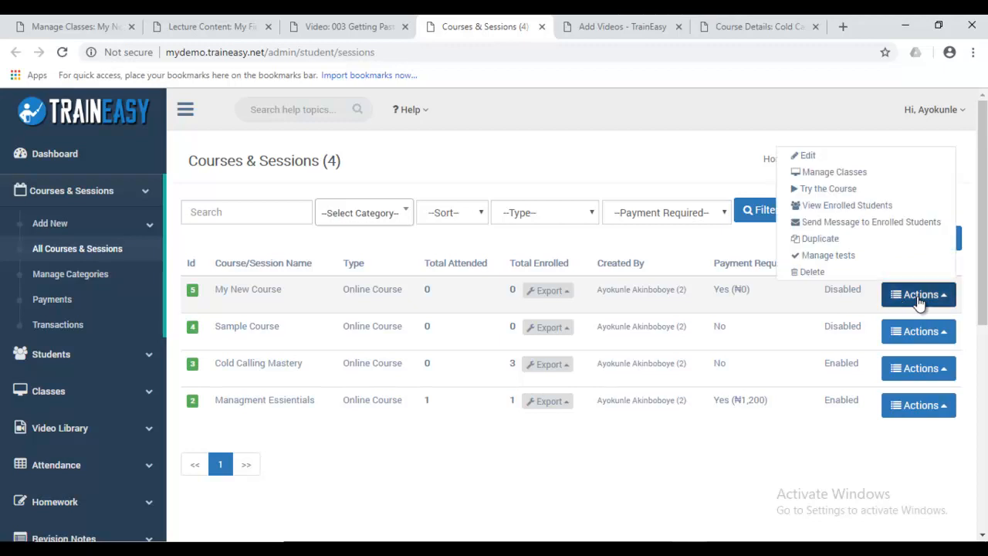
click(826, 193)
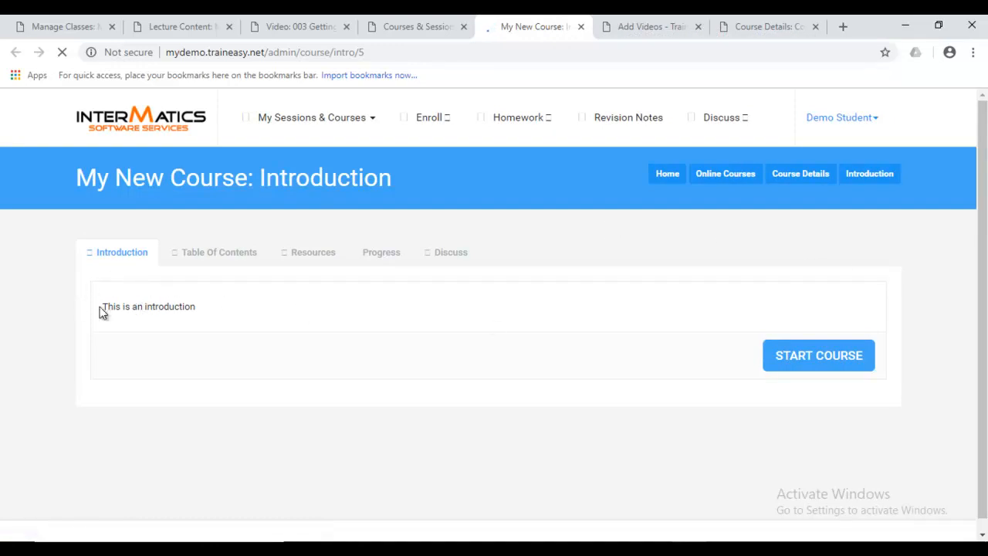
Examine the student view of My New Course: introduction, table of contents, resources, progress and discussion sections, ending at the introduction
drag(104, 306, 202, 308)
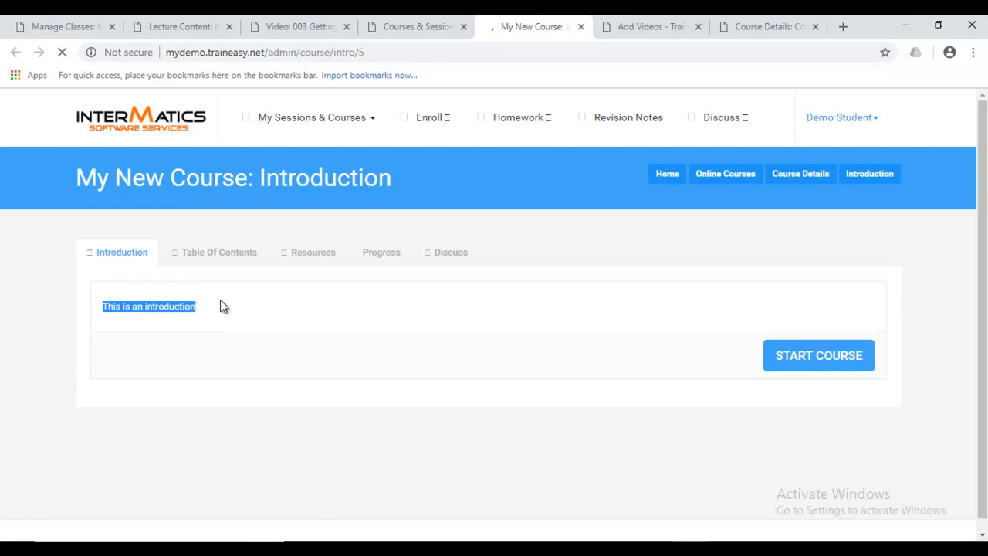
click(212, 306)
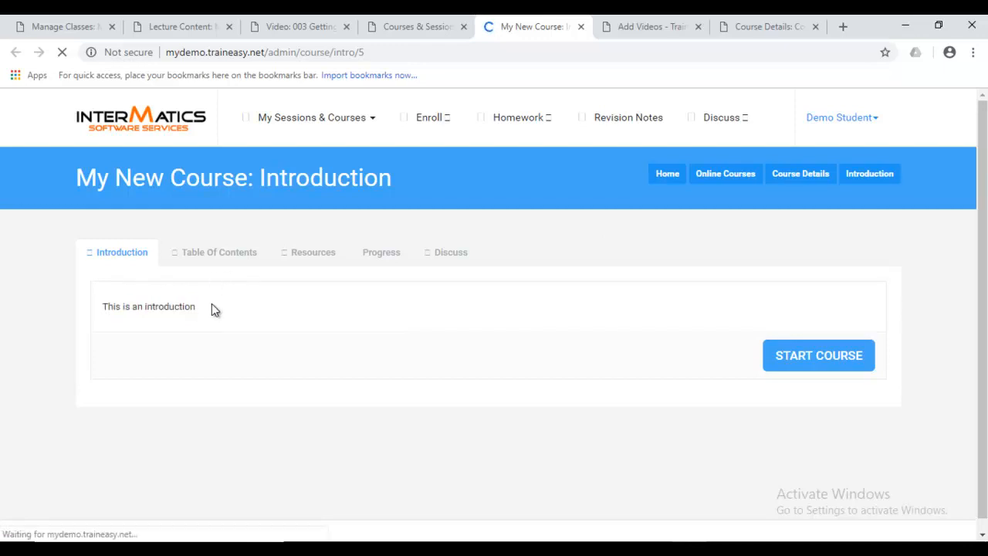
click(216, 258)
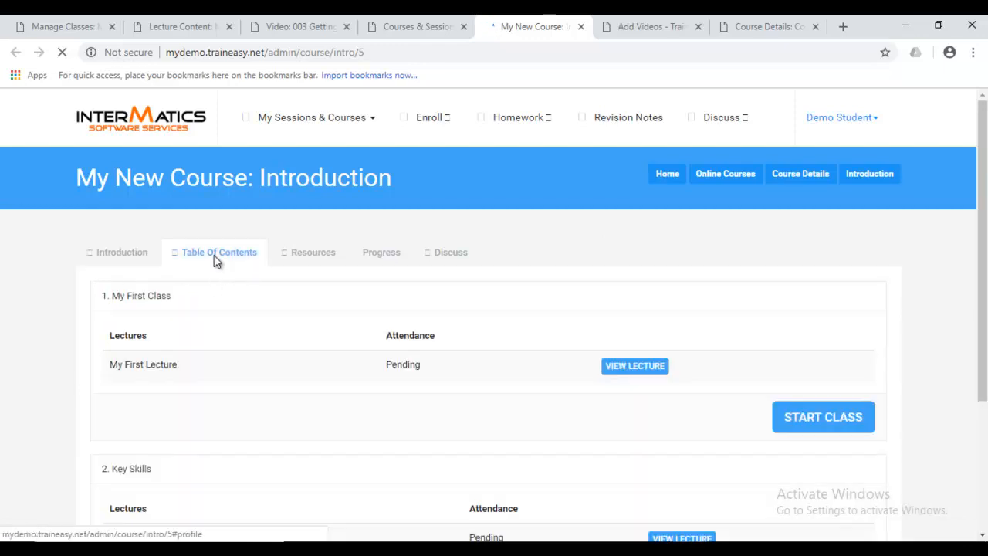
drag(984, 238, 986, 259)
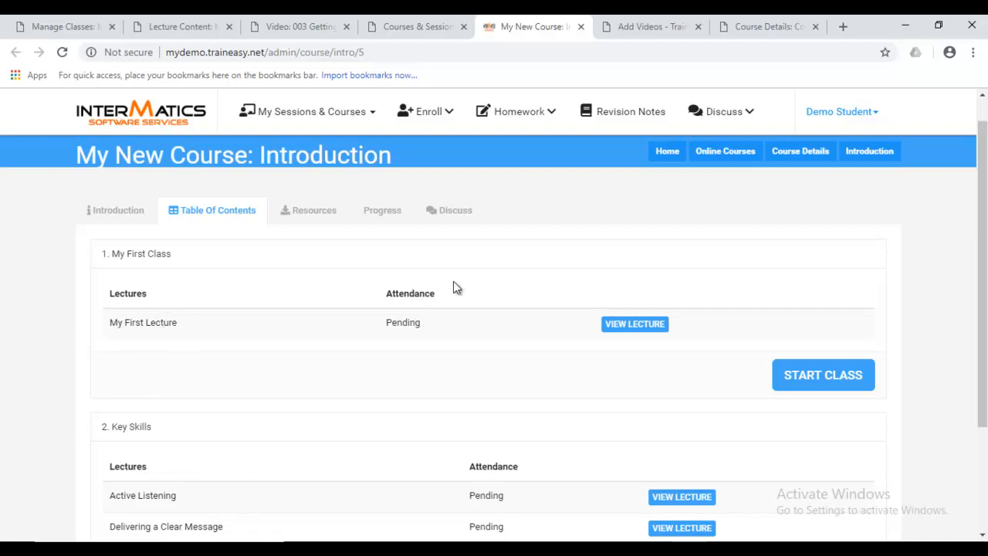
click(324, 217)
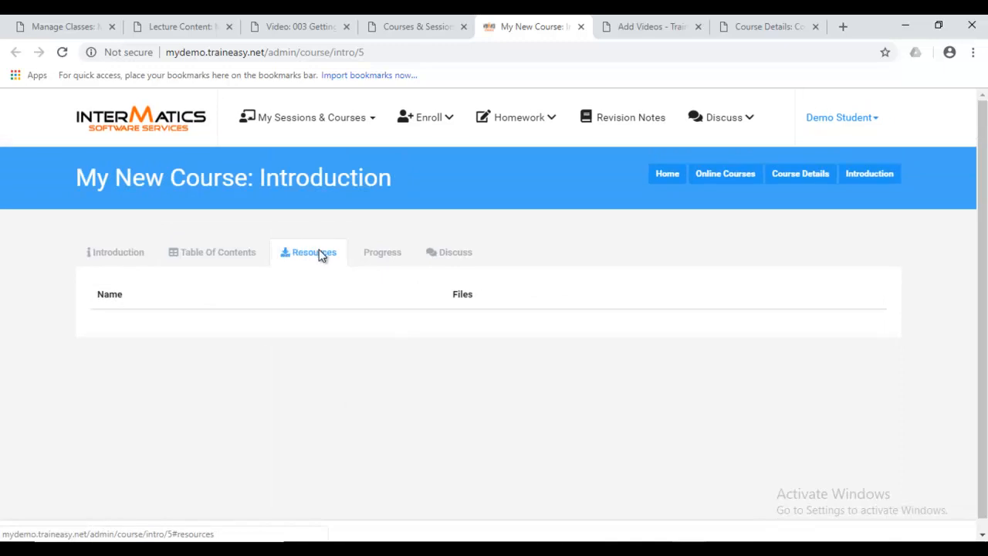
click(371, 261)
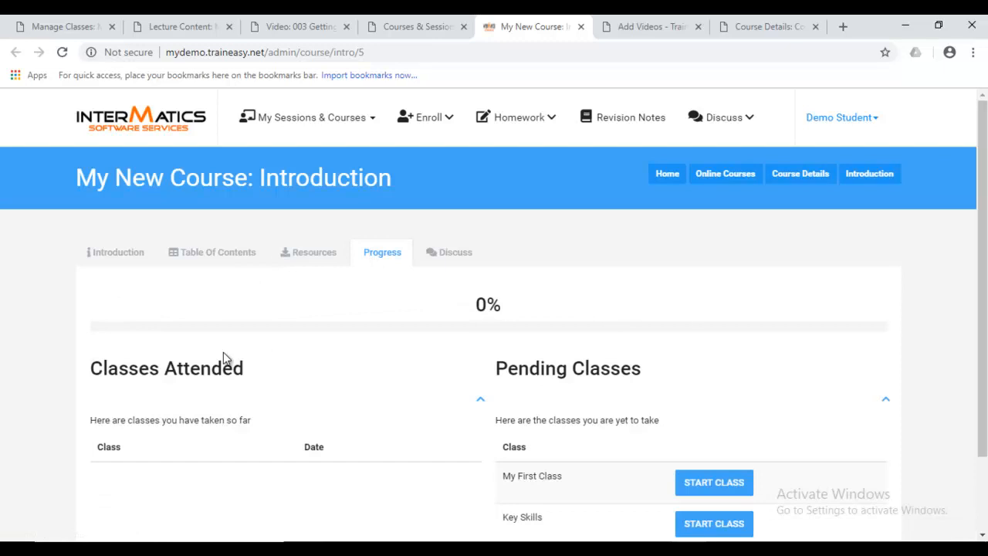
click(454, 261)
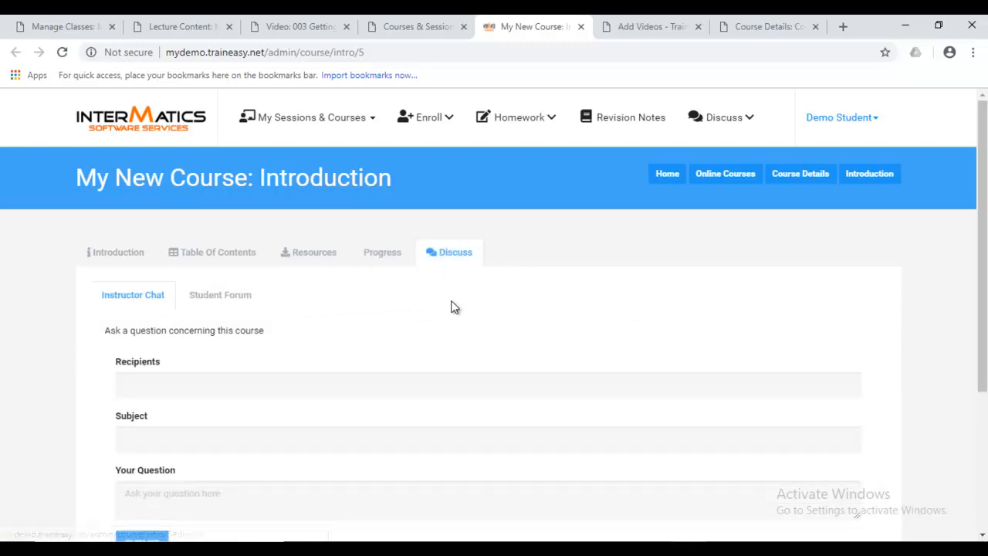
click(129, 255)
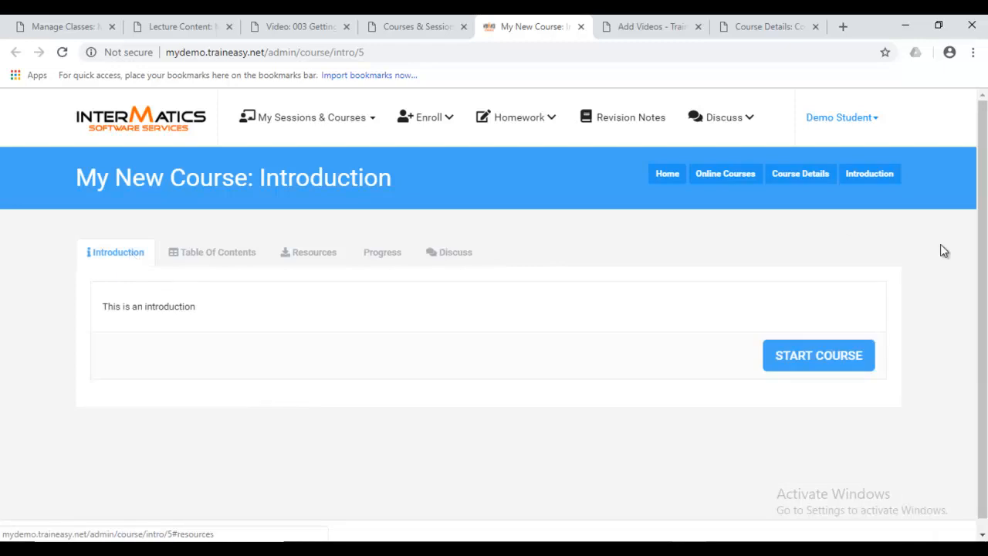
Start the course as a student, read the class introduction and start My First Class to reach its first lecture
click(824, 351)
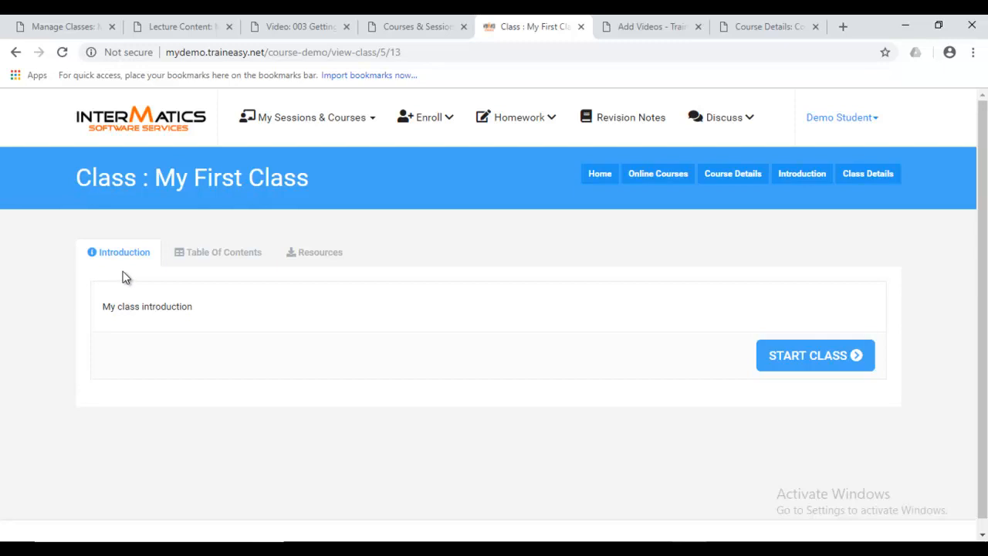
triple_click(141, 311)
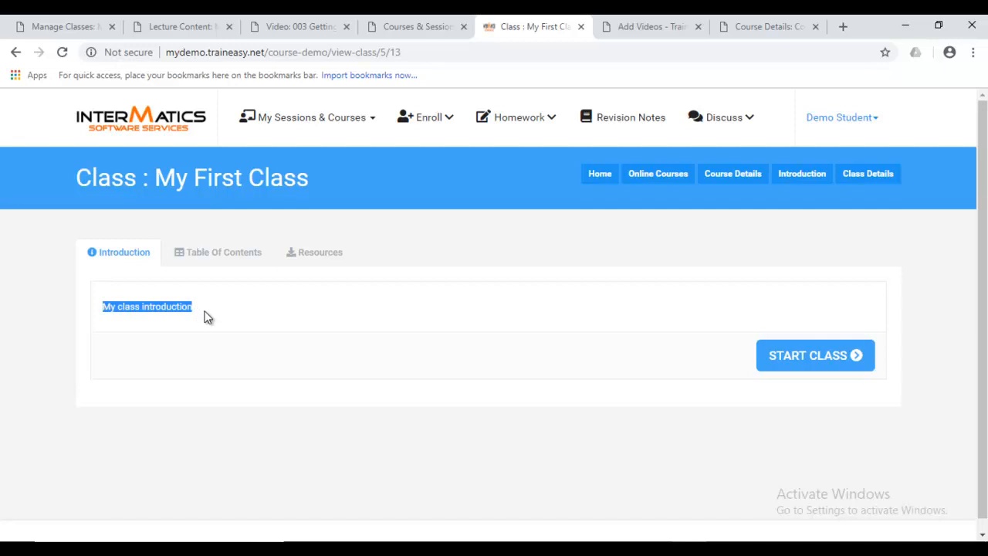
click(210, 311)
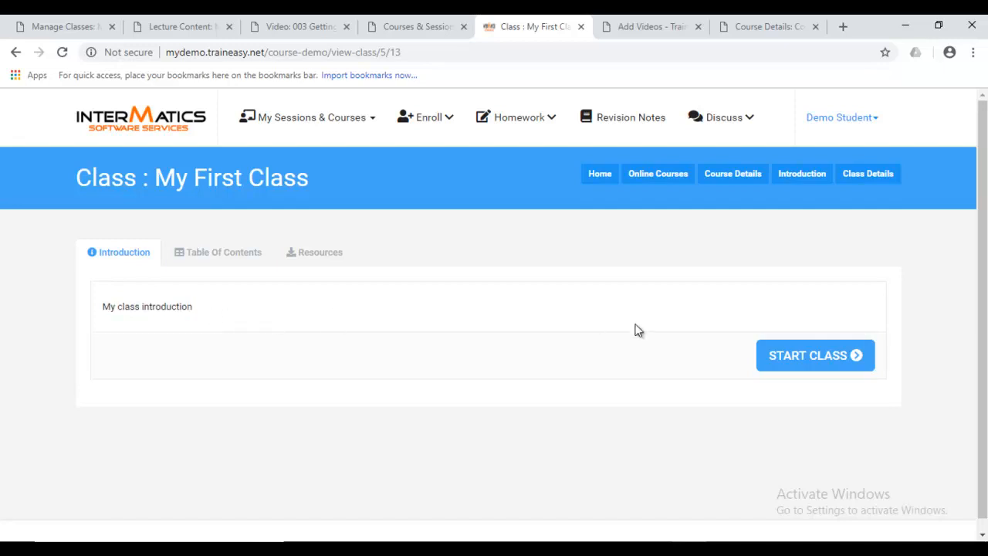
click(817, 363)
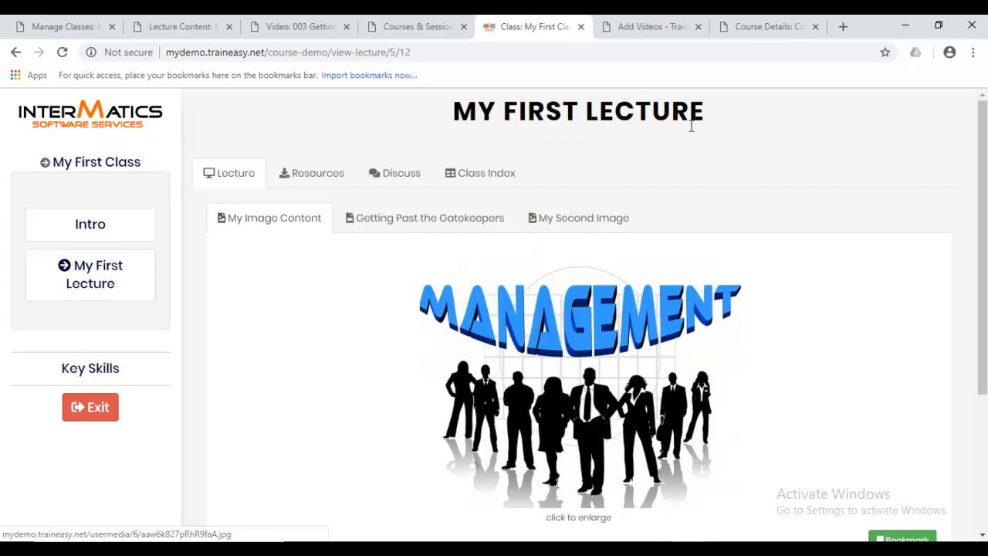
View the "My Image Content" picture enlarged and close the enlarged view
drag(985, 174, 985, 233)
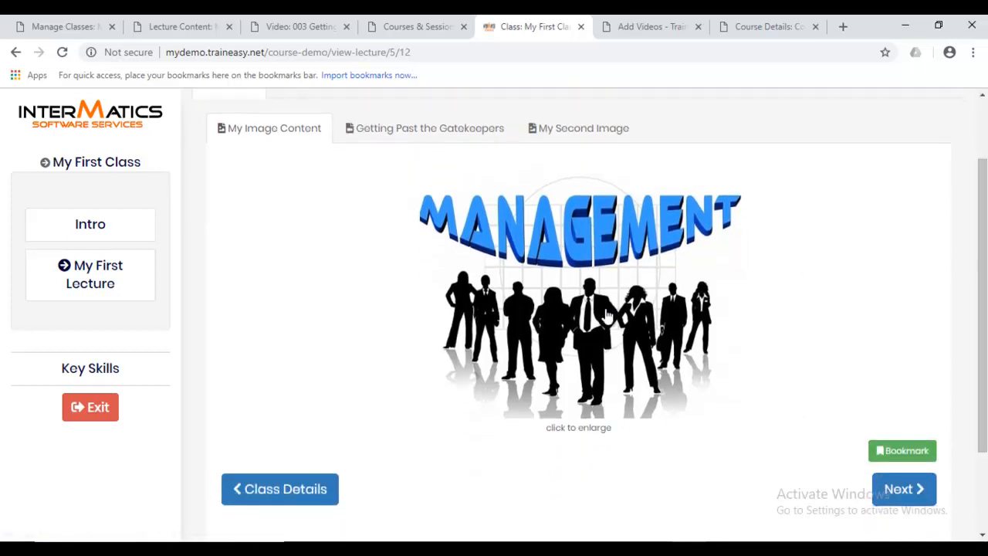
click(555, 315)
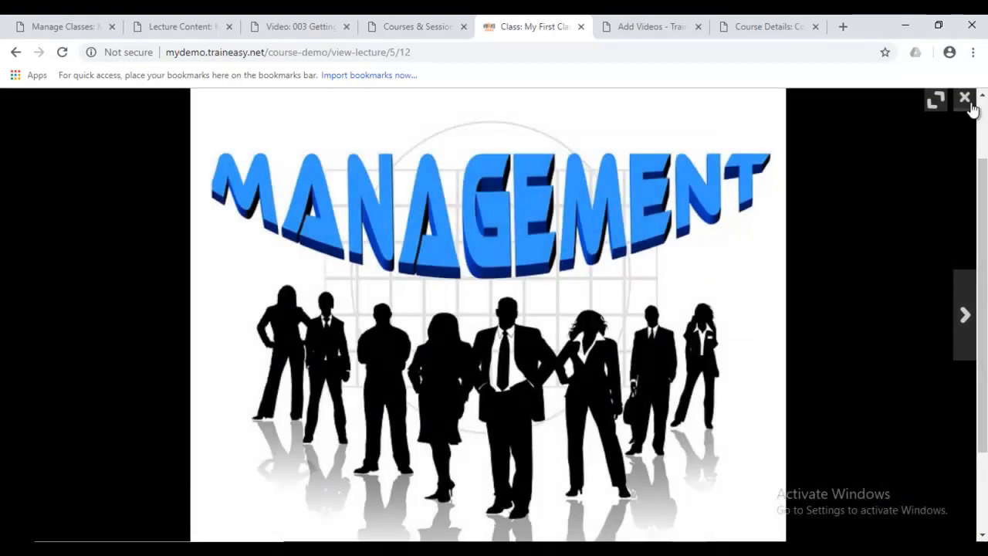
click(971, 104)
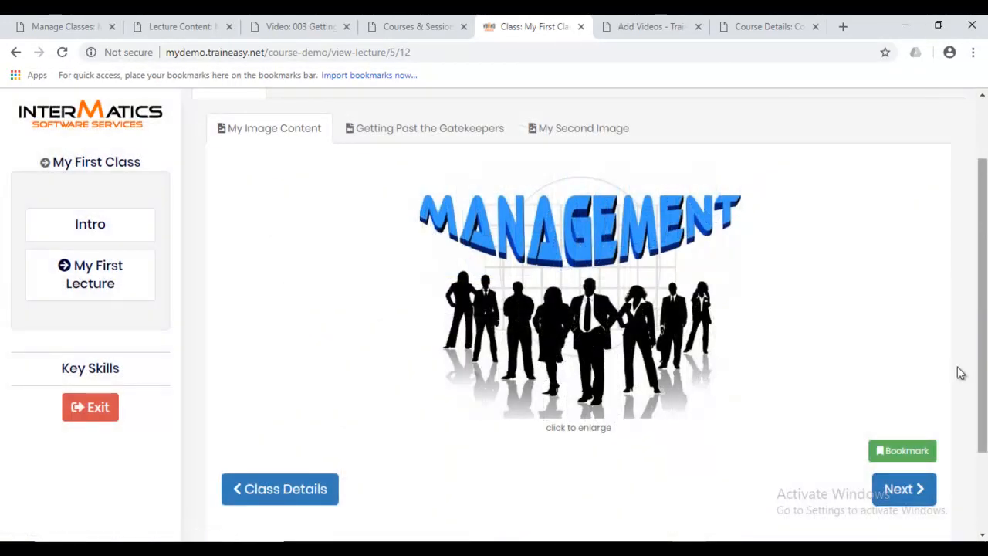
Advance to the "Getting Past the Gatekeepers" content, play its video briefly and pause it
click(922, 500)
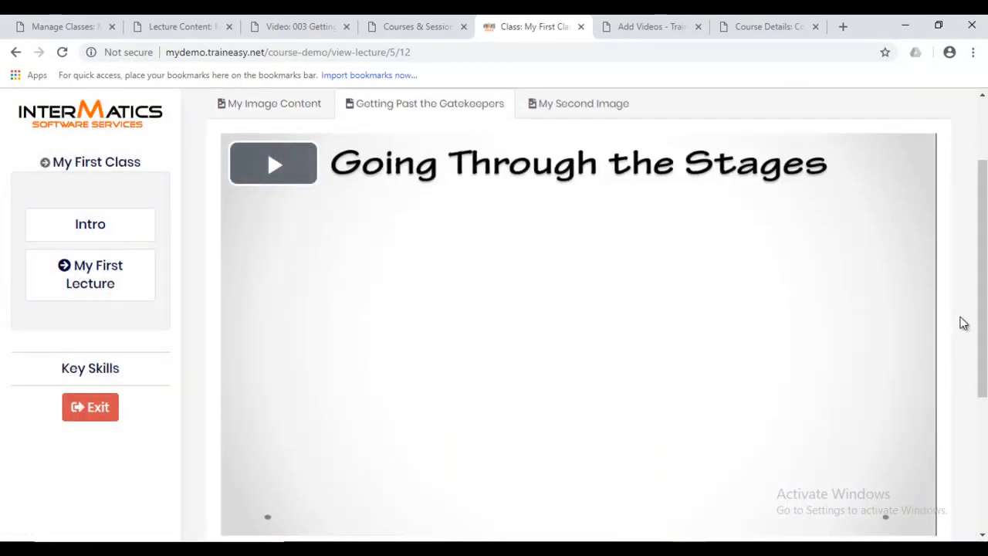
drag(987, 326, 986, 345)
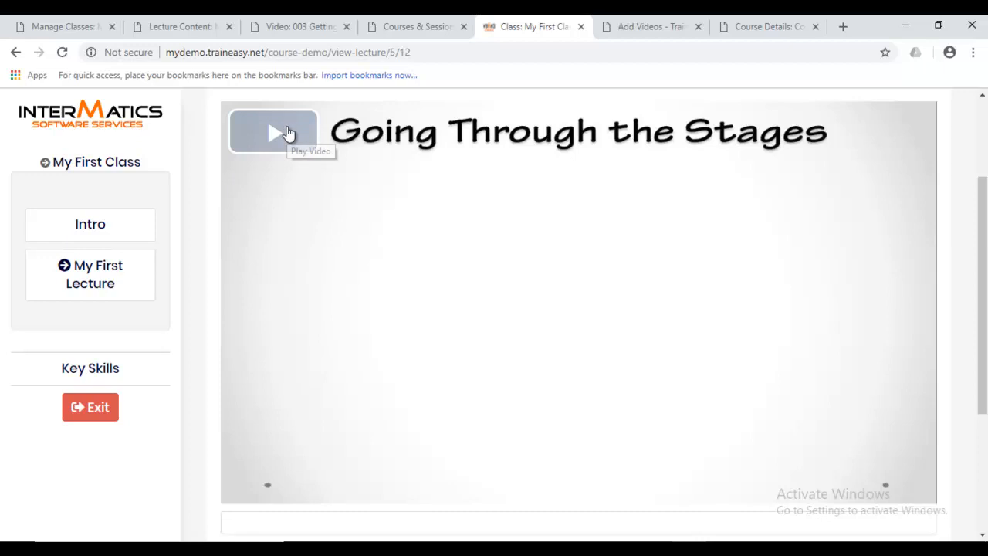
click(286, 133)
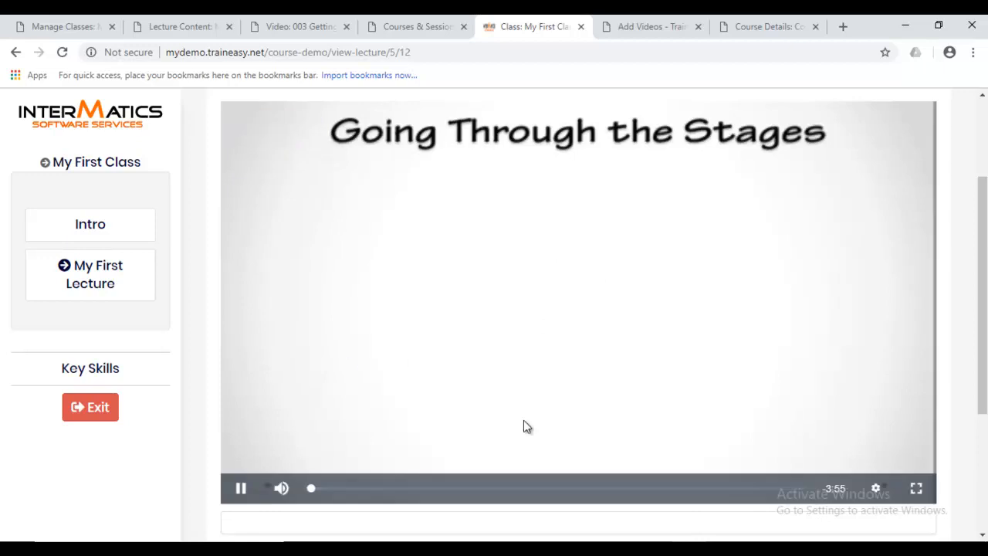
click(240, 488)
scroll(919, 486, down, 2)
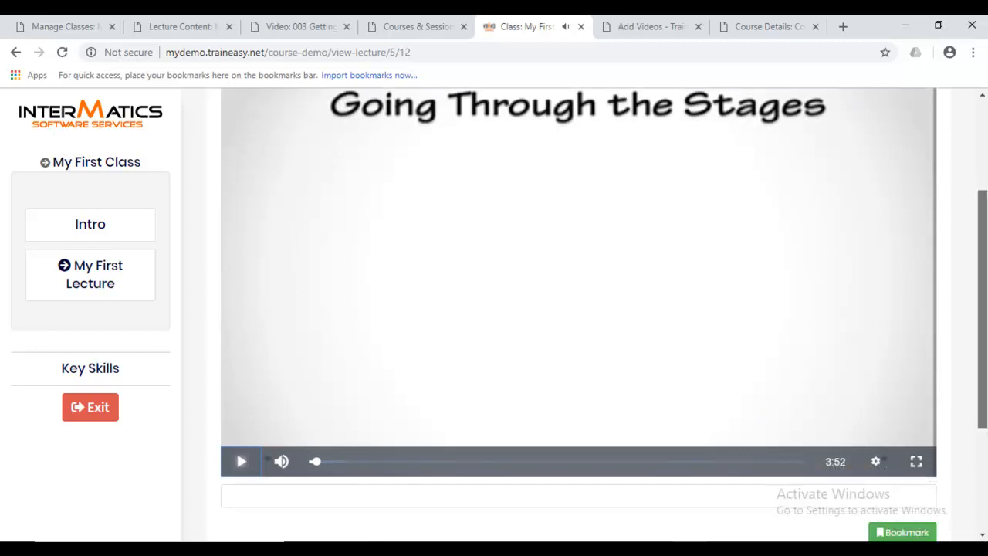
Complete My First Lecture after viewing "My Second Image", and start the Key Skills class
click(919, 473)
scroll(919, 473, up, 2)
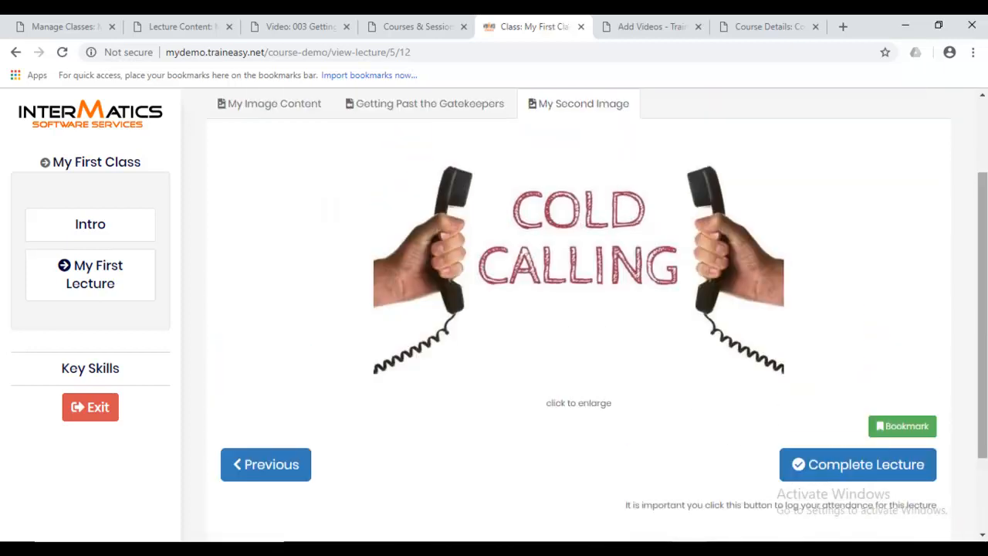
drag(984, 283, 984, 265)
scroll(983, 266, down, 1)
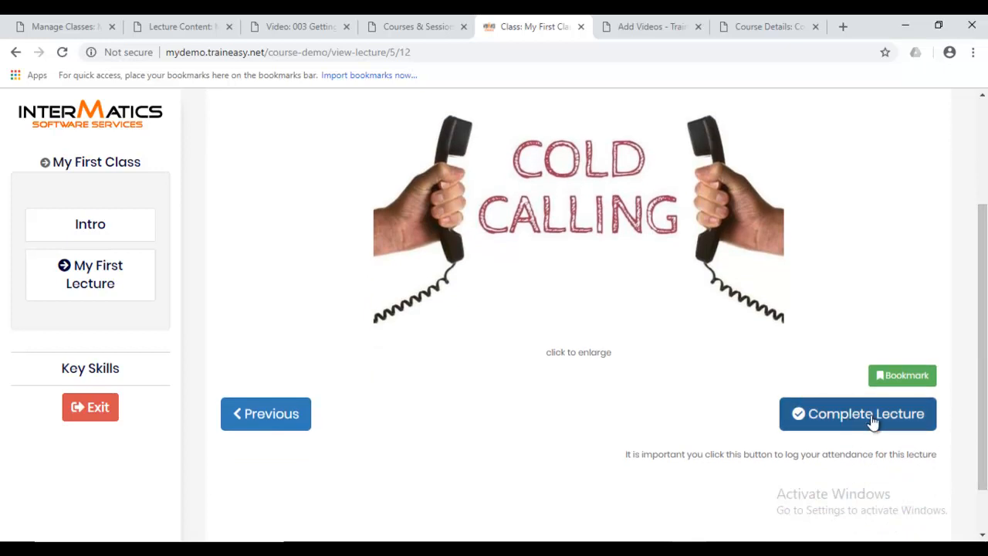
click(874, 423)
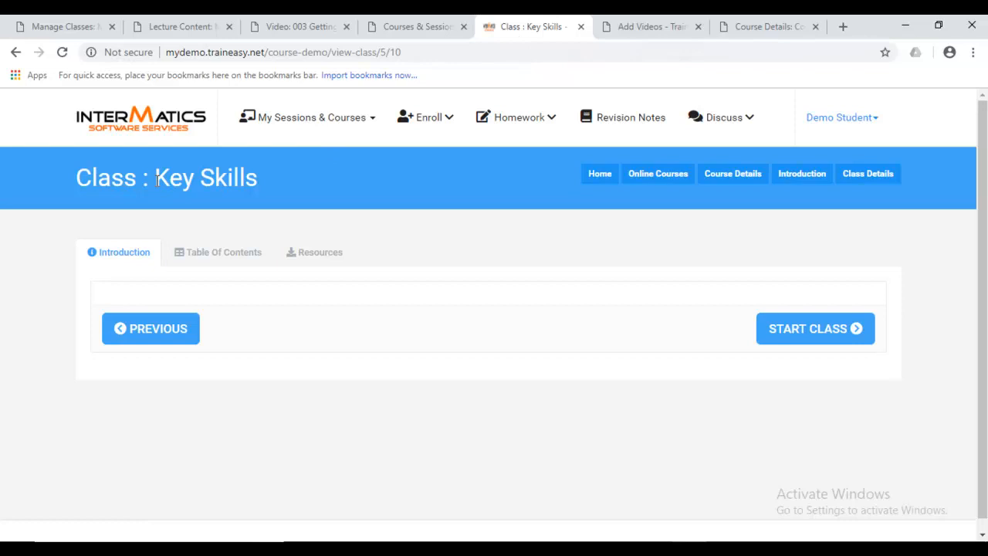
click(840, 323)
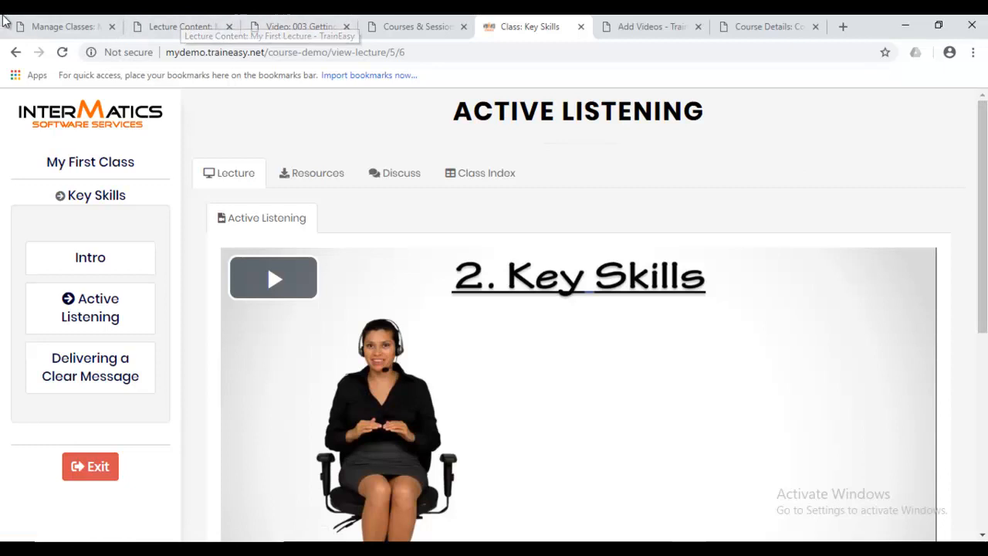
click(417, 24)
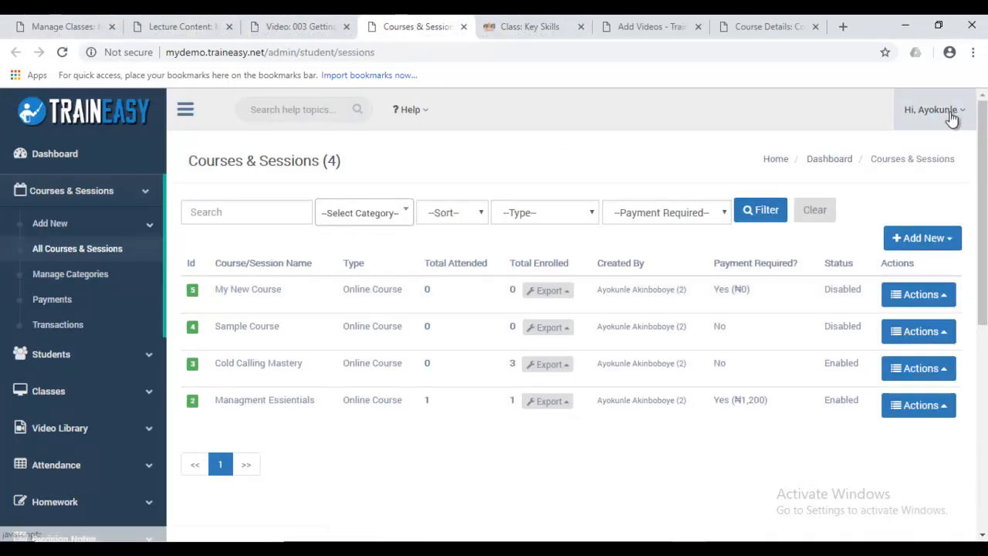
click(524, 34)
click(415, 21)
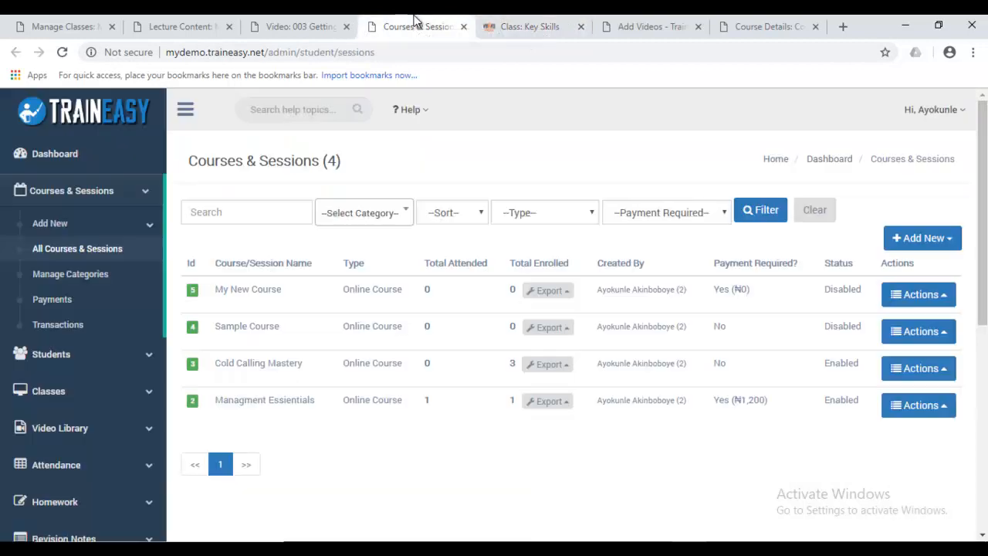
click(527, 23)
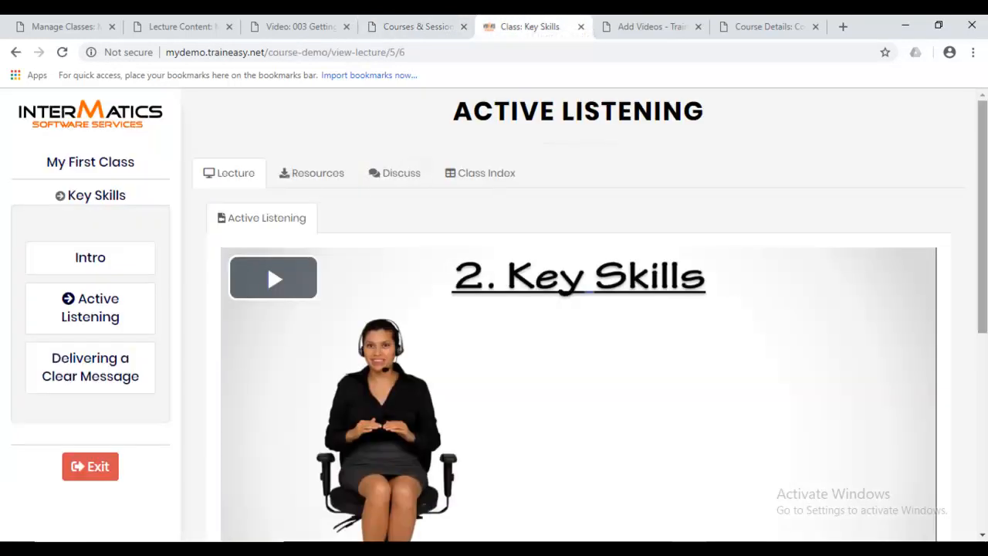
Return to the admin list of courses and sessions and begin adding a new training session
click(448, 23)
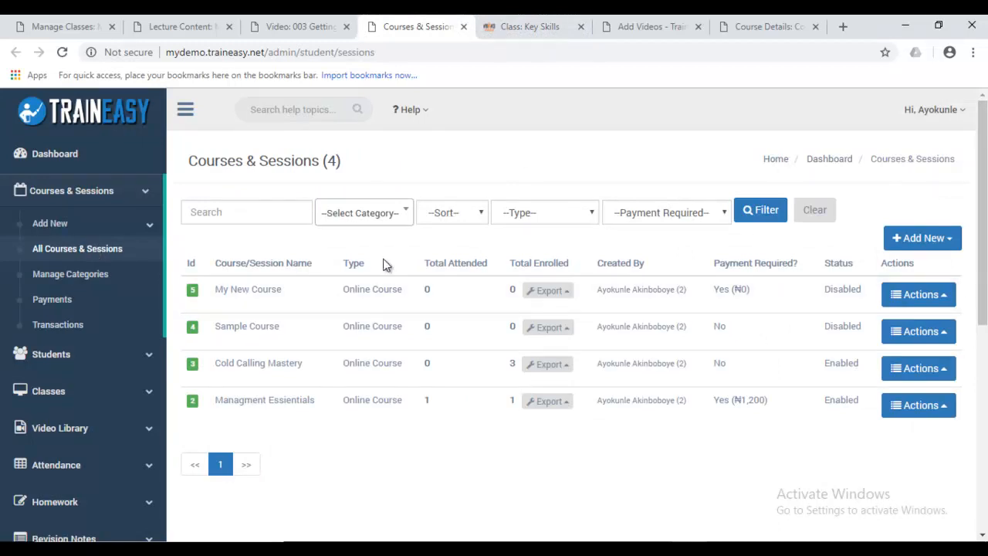
click(146, 234)
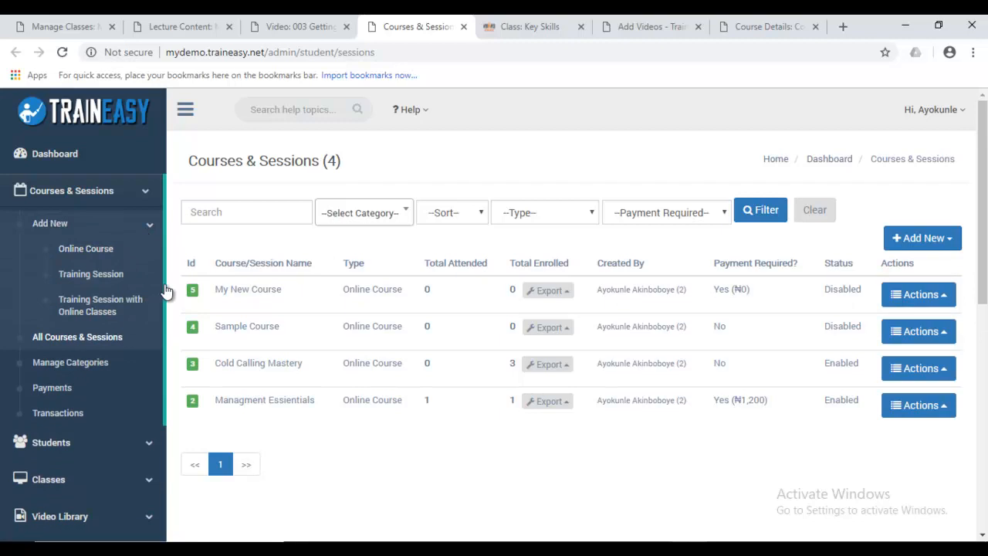
click(86, 278)
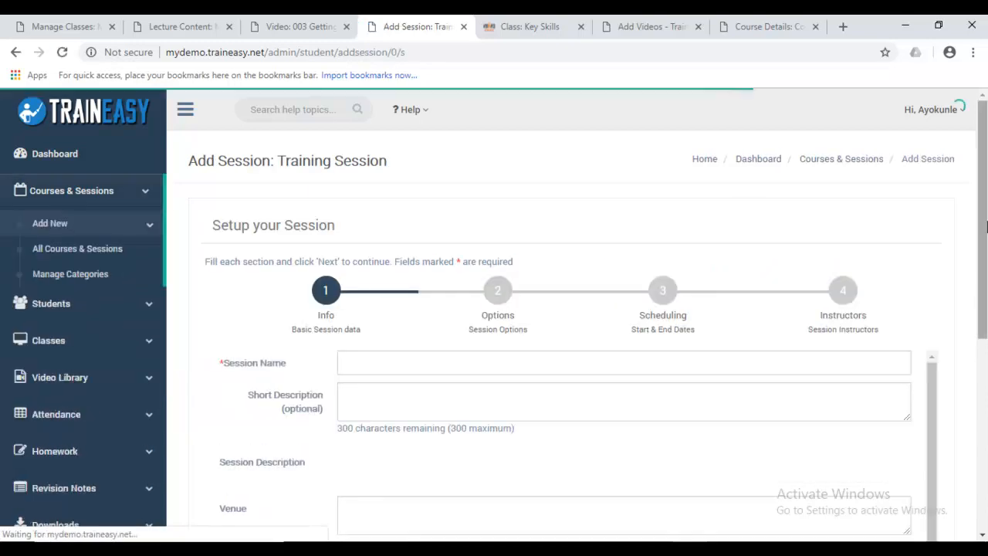
Name the new session "My Training Session" and enter "My Description" as its short description
drag(983, 216, 983, 354)
scroll(618, 111, up, 1)
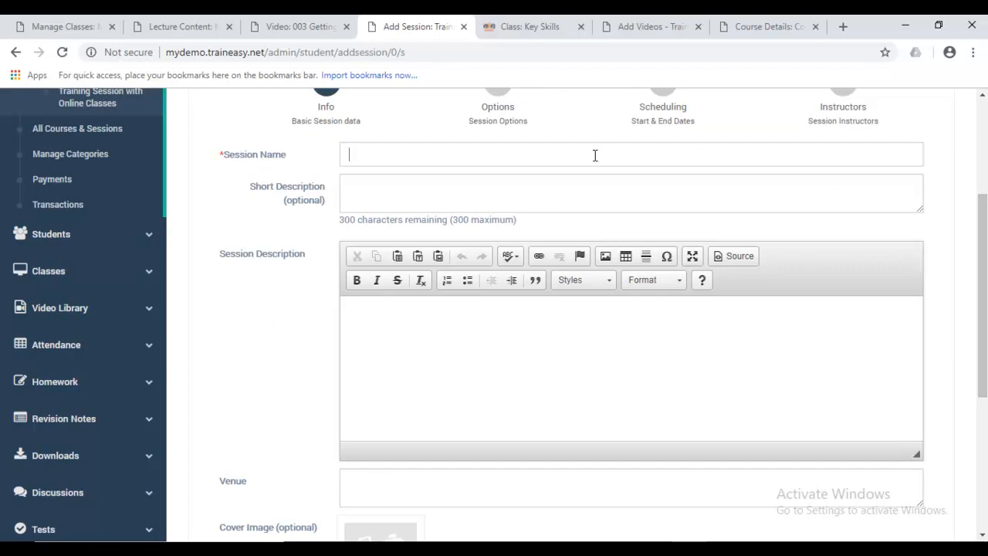
text(My Training Session)
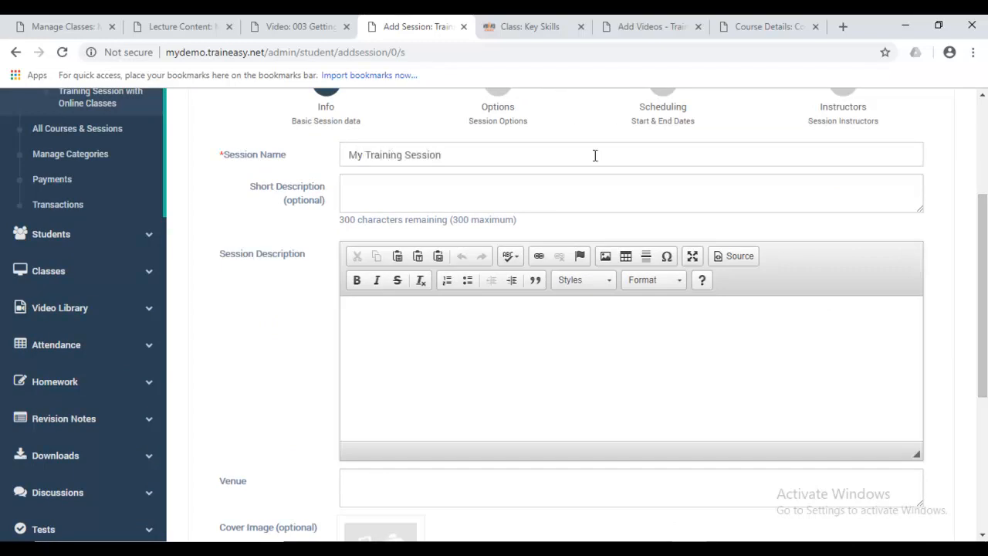
scroll(596, 155, up, 2)
scroll(595, 155, down, 3)
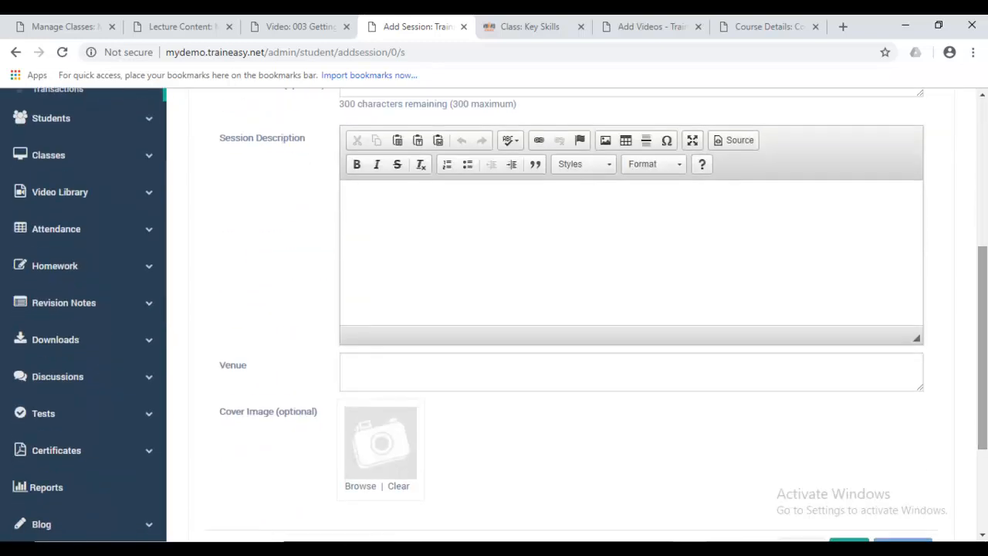
scroll(687, 336, up, 3)
click(687, 336)
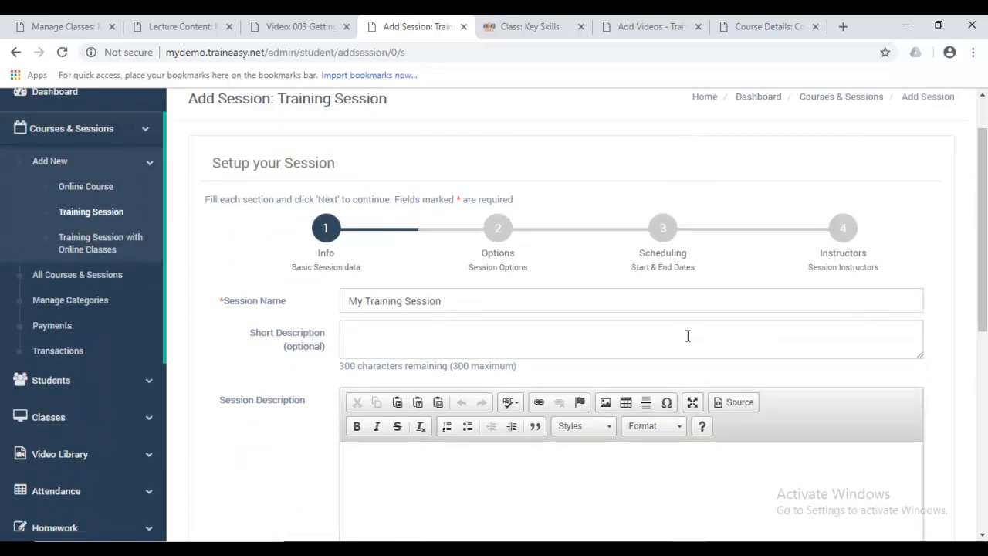
text(My Description)
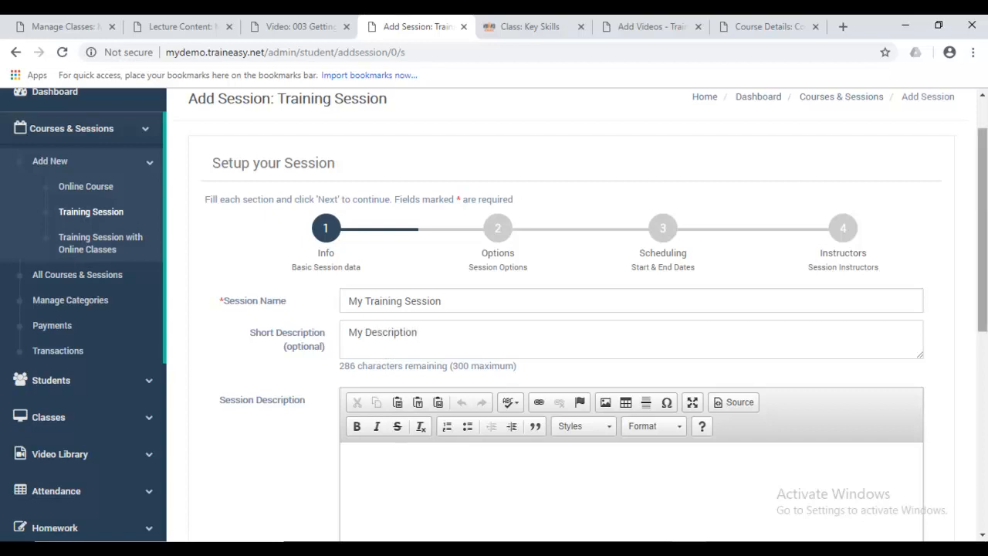
Enter "My Session detailed description" as the session description and "My training venue" as the venue, and continue to the session options
scroll(479, 262, down, 3)
click(478, 261)
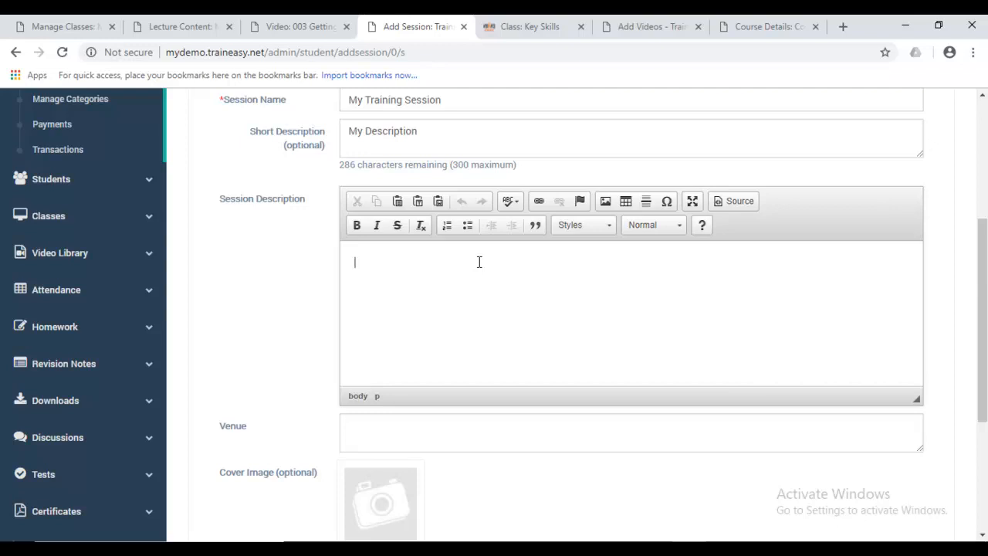
text(MY)
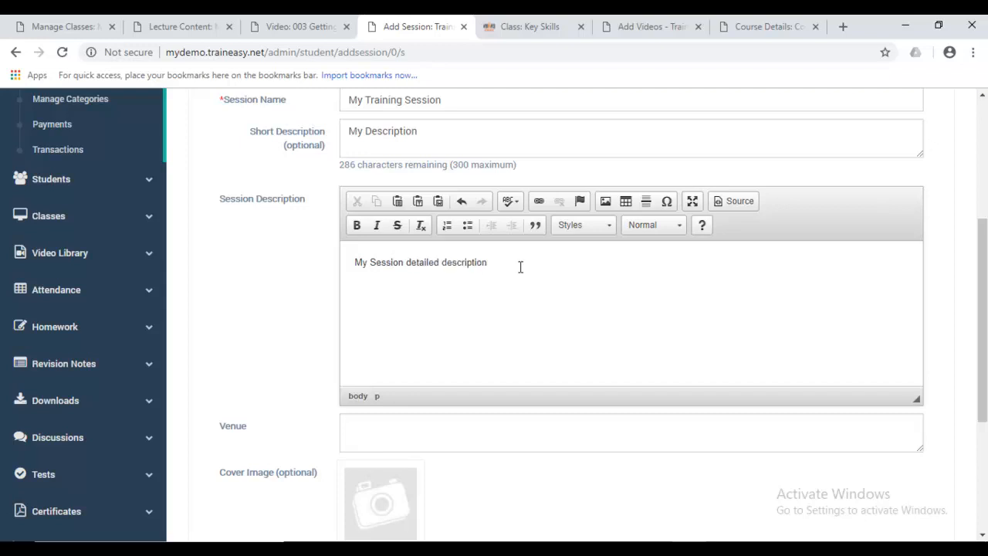
scroll(828, 299, down, 3)
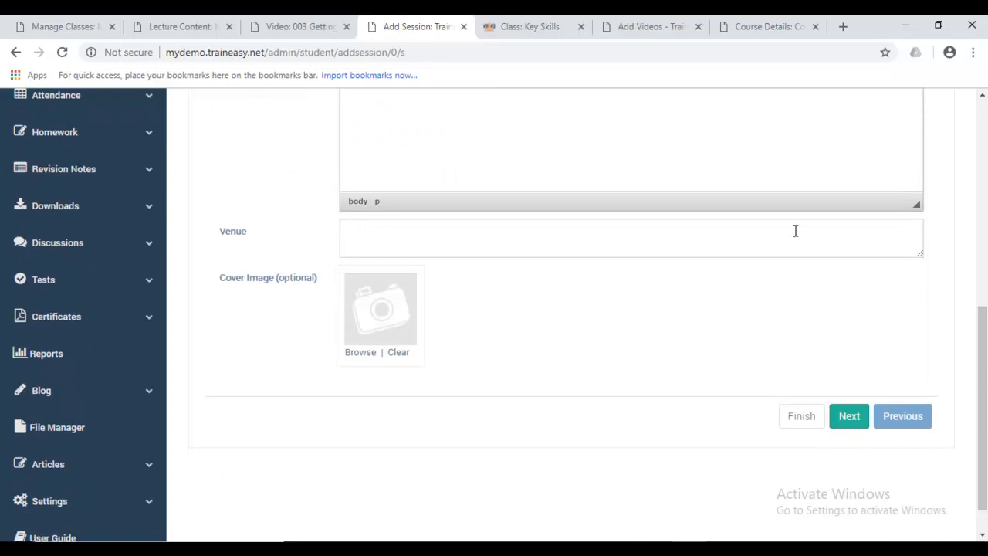
click(795, 231)
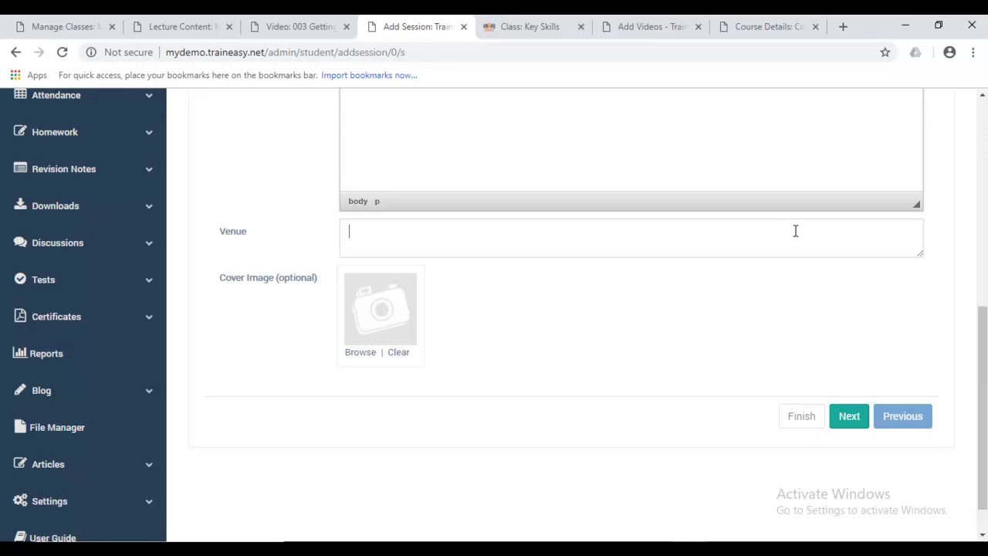
text(My trfainiaining venue)
click(846, 423)
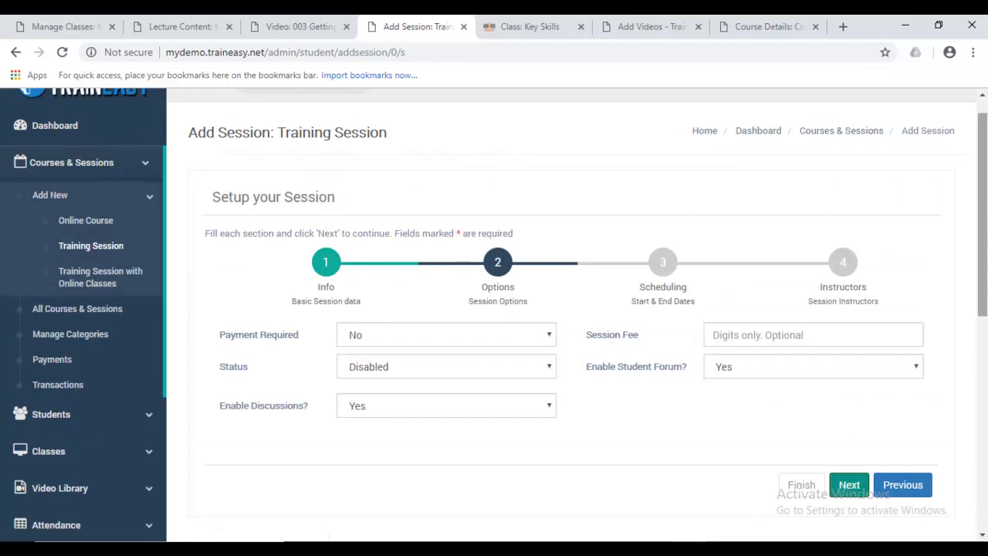
Check the Payment Required and Status choices without changing them, and continue to the session scheduling
scroll(417, 300, down, 1)
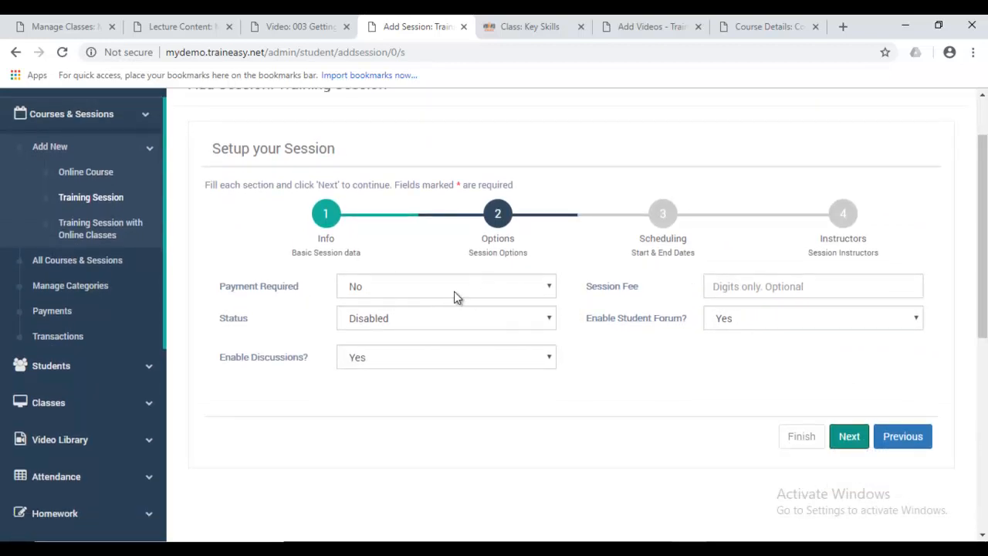
click(476, 291)
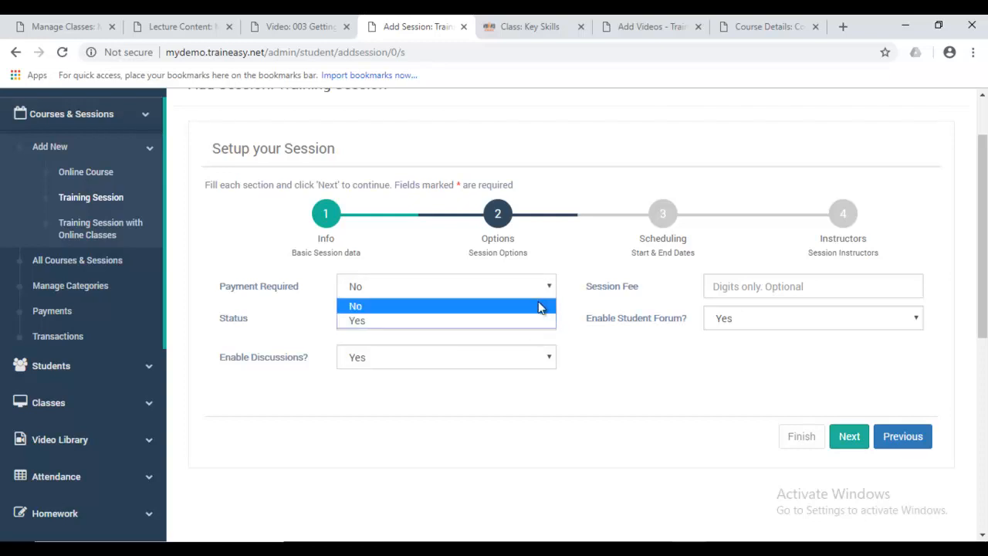
click(592, 291)
click(498, 328)
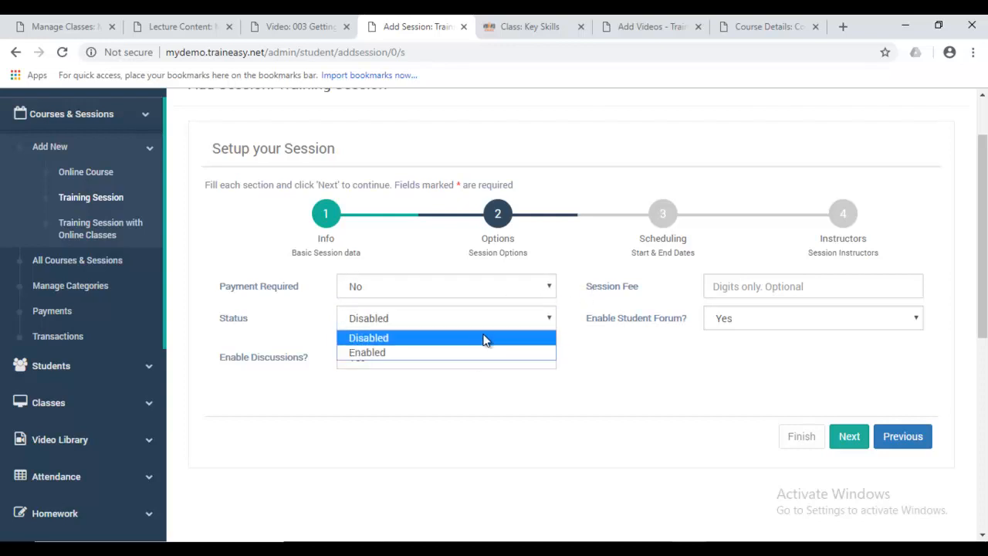
click(675, 359)
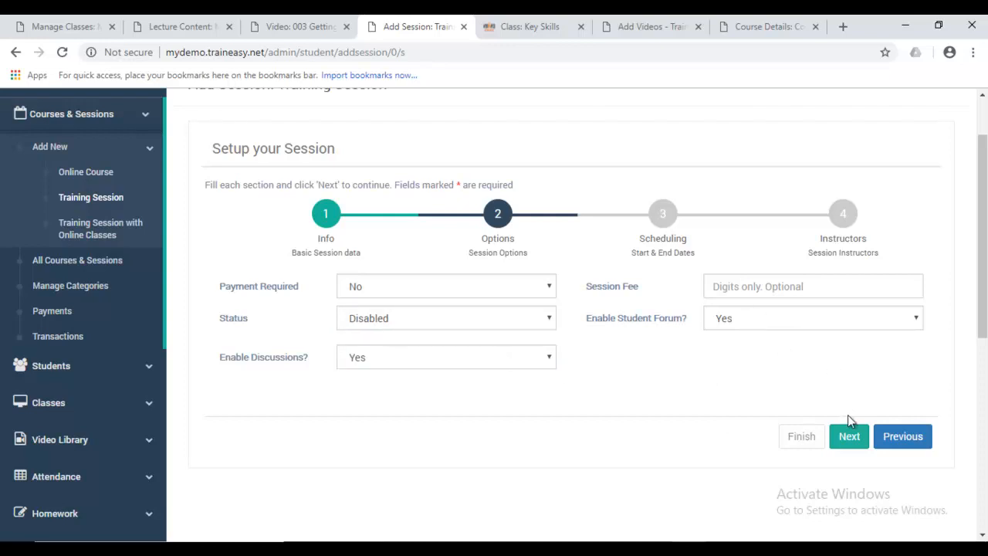
click(849, 436)
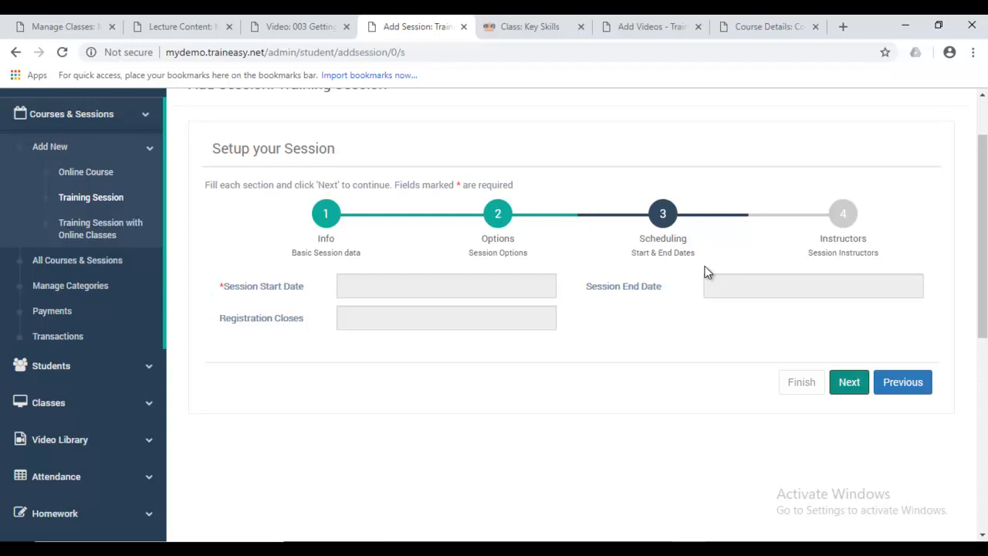
View the Registration Closes calendar without choosing a date, and continue to the session instructors
scroll(805, 270, up, 1)
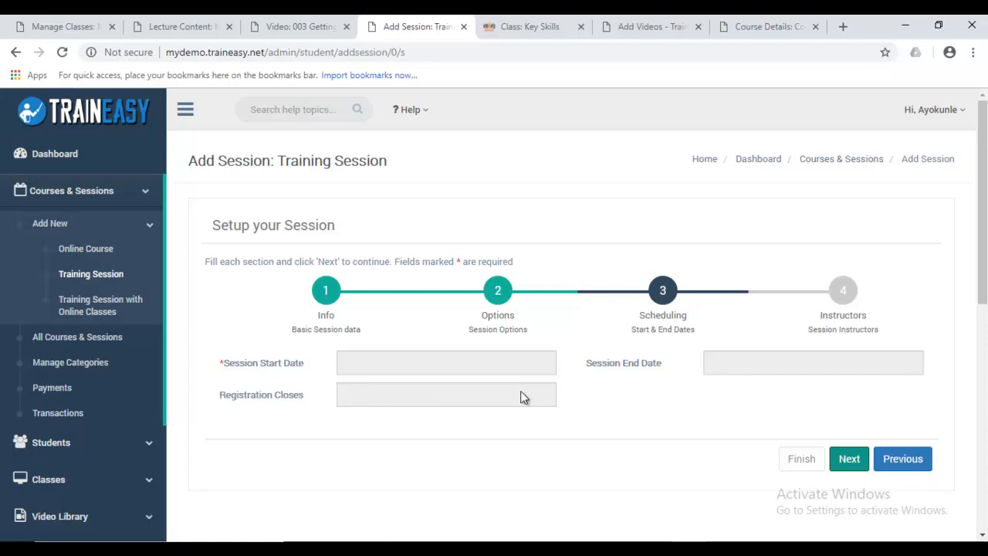
click(452, 397)
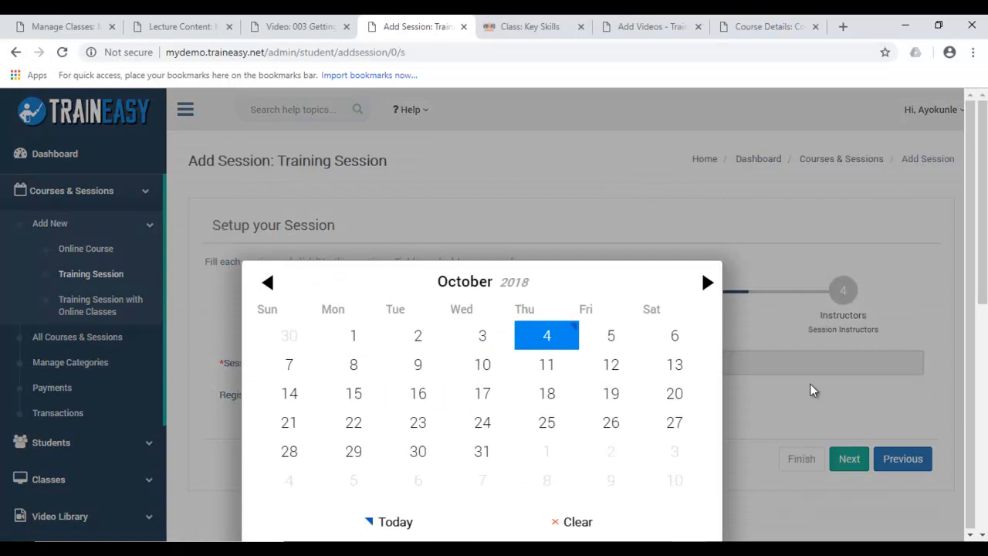
click(849, 456)
click(850, 456)
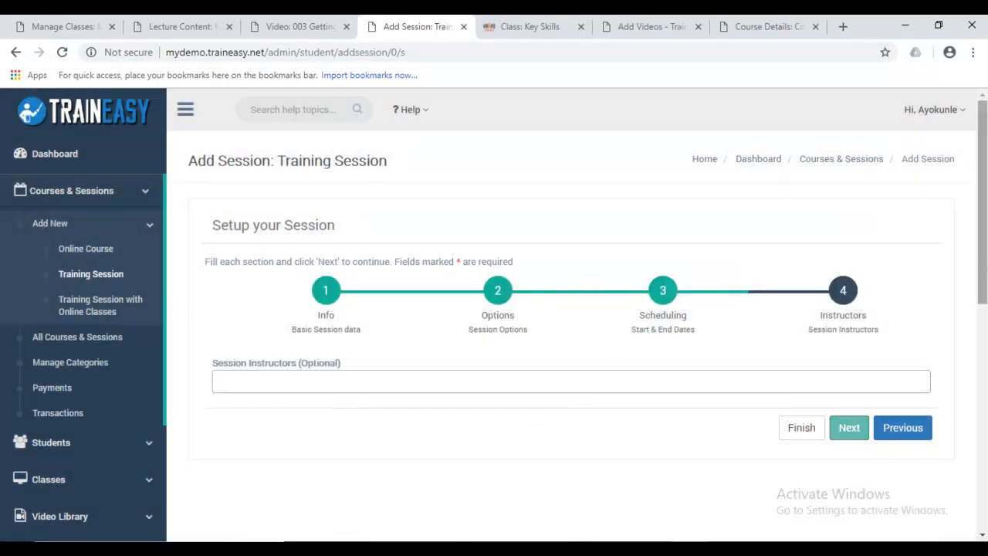
Assign the first listed instructor to the session and try to submit it
click(838, 348)
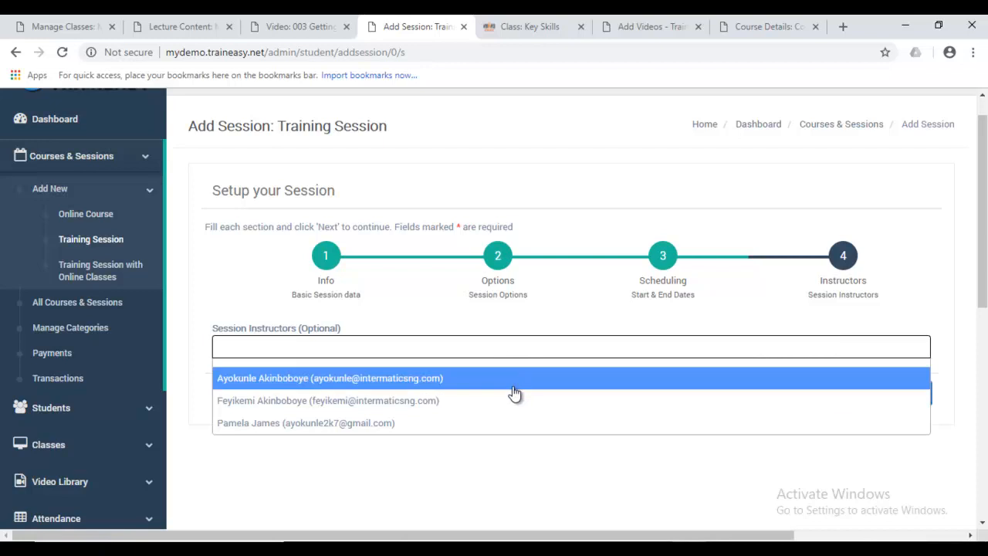
click(309, 380)
click(800, 393)
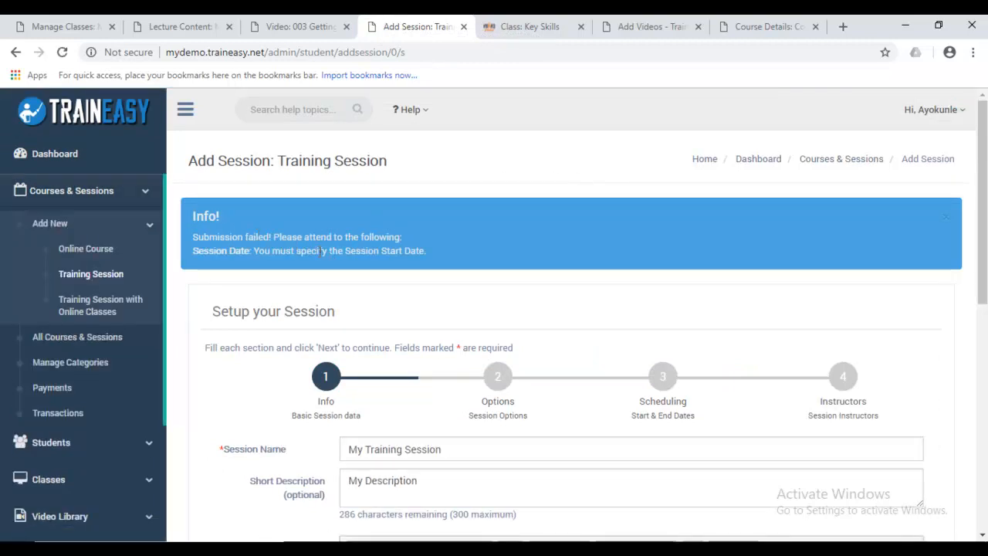
Go back through the session setup, set the Session Start Date to 2018-10-04 and submit the session
click(946, 217)
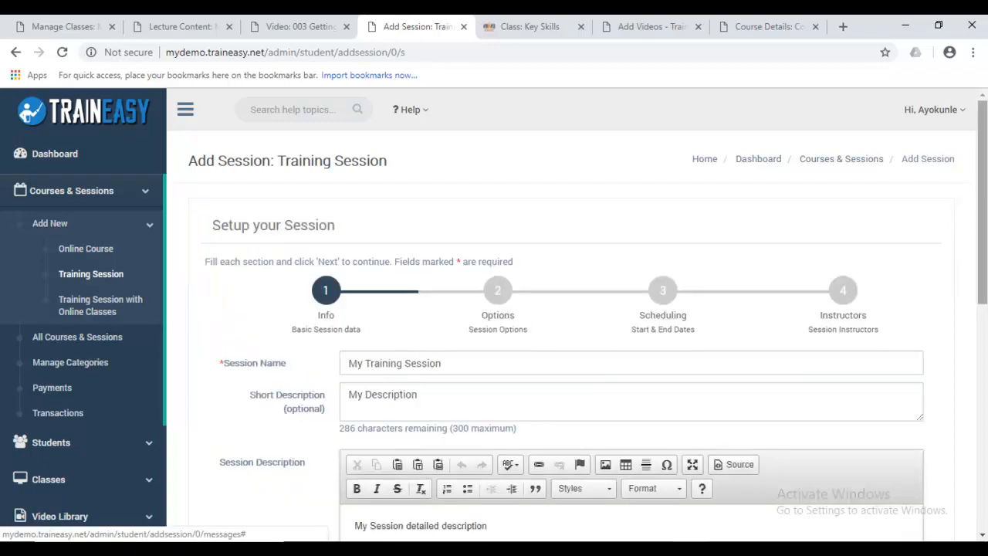
scroll(983, 232, down, 5)
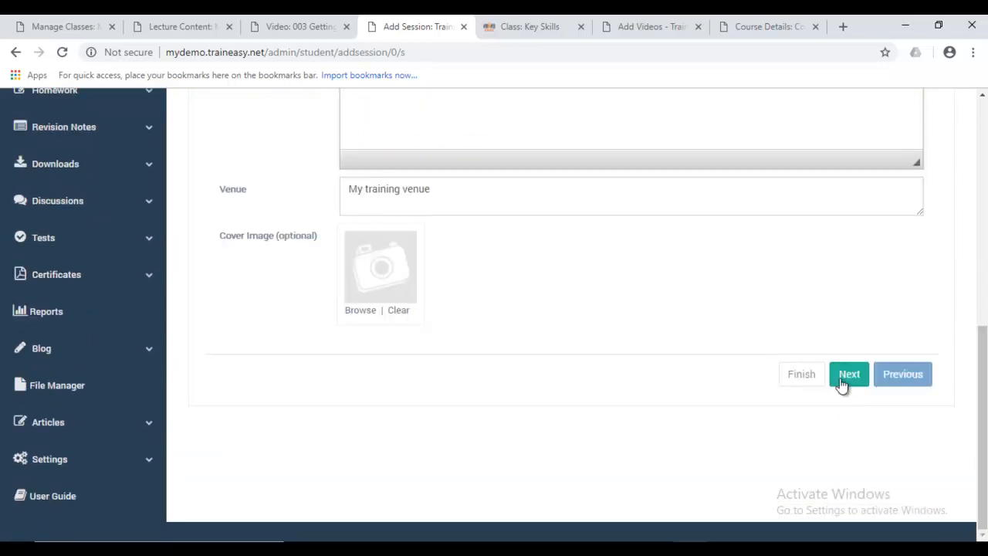
click(849, 375)
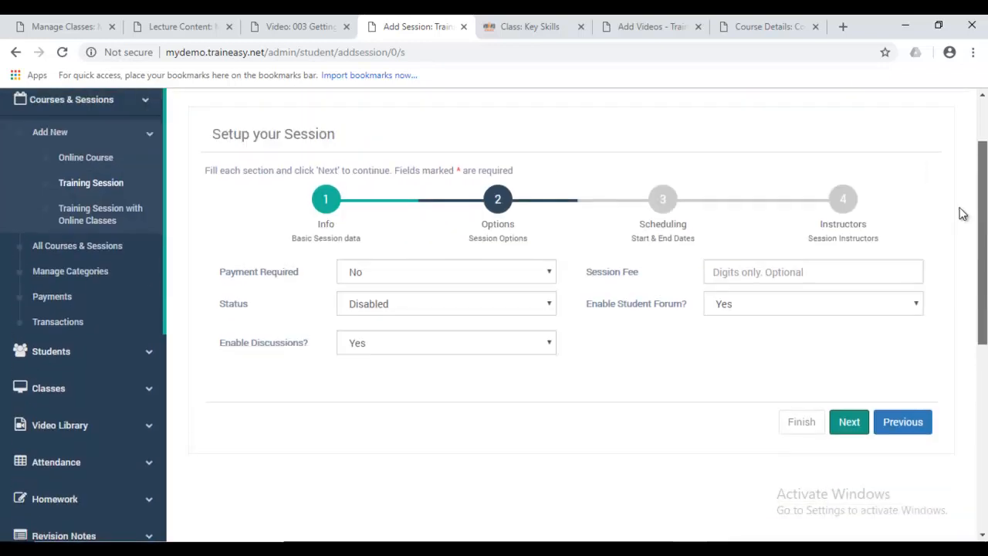
click(847, 420)
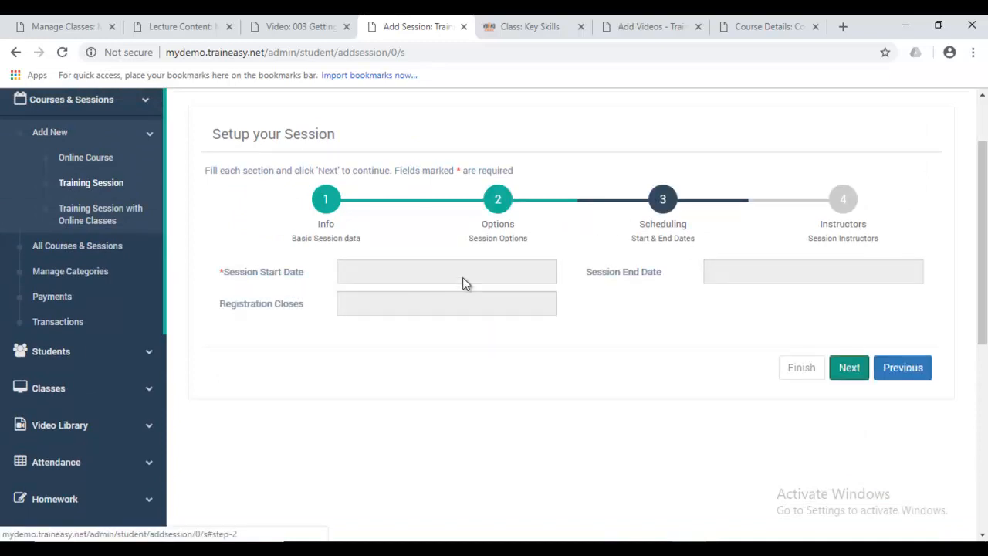
click(462, 284)
click(550, 340)
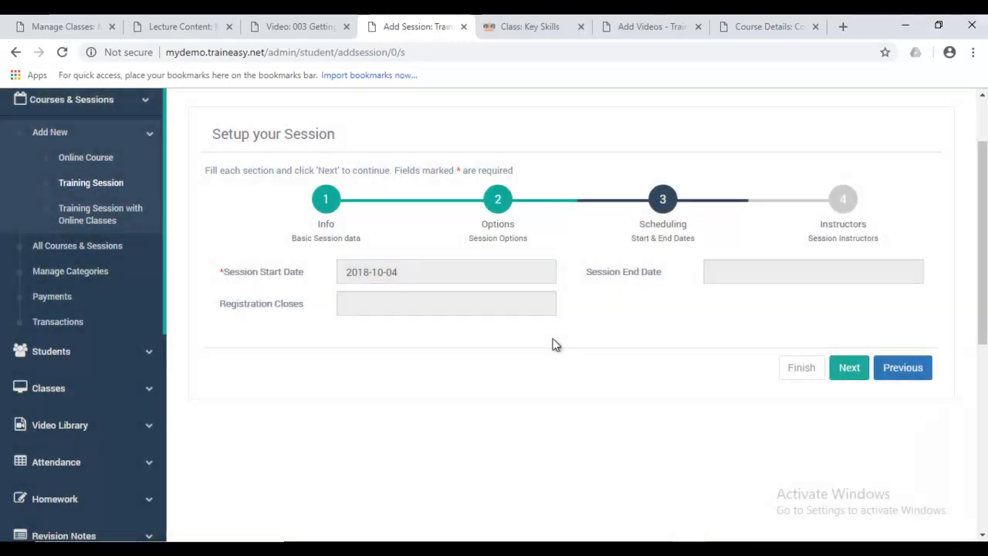
click(849, 369)
click(802, 347)
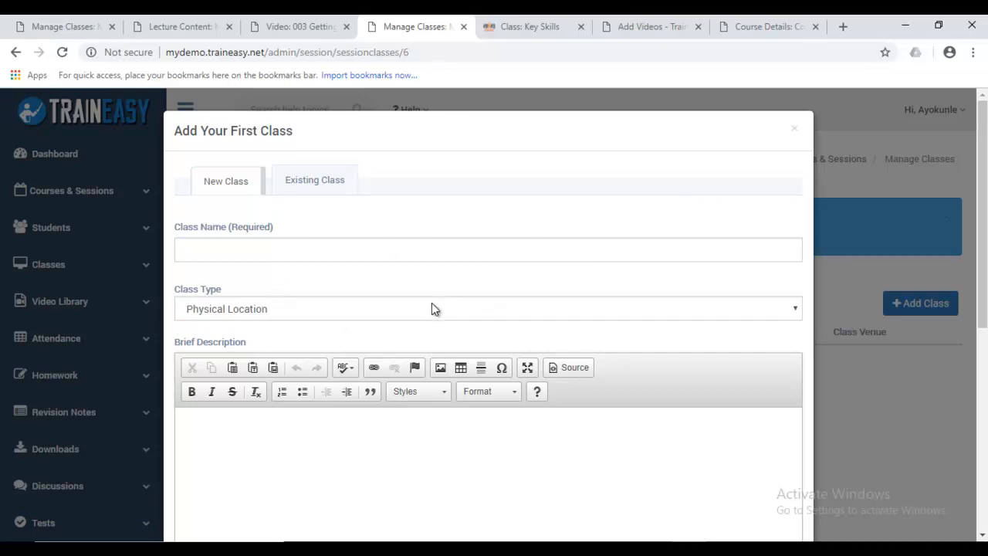
Examine the class type choices and the description, class groups, sort order and cover image fields for the first class
click(251, 313)
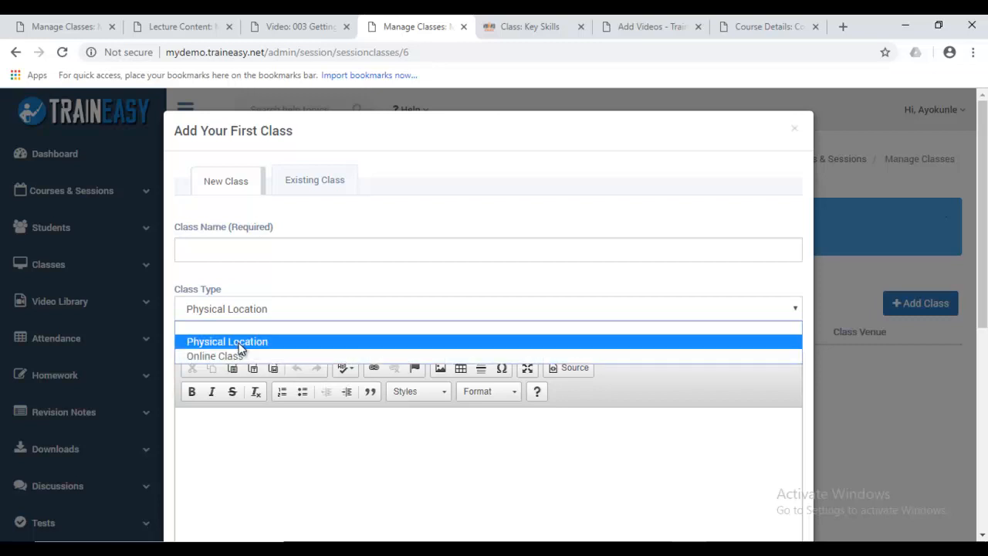
click(307, 279)
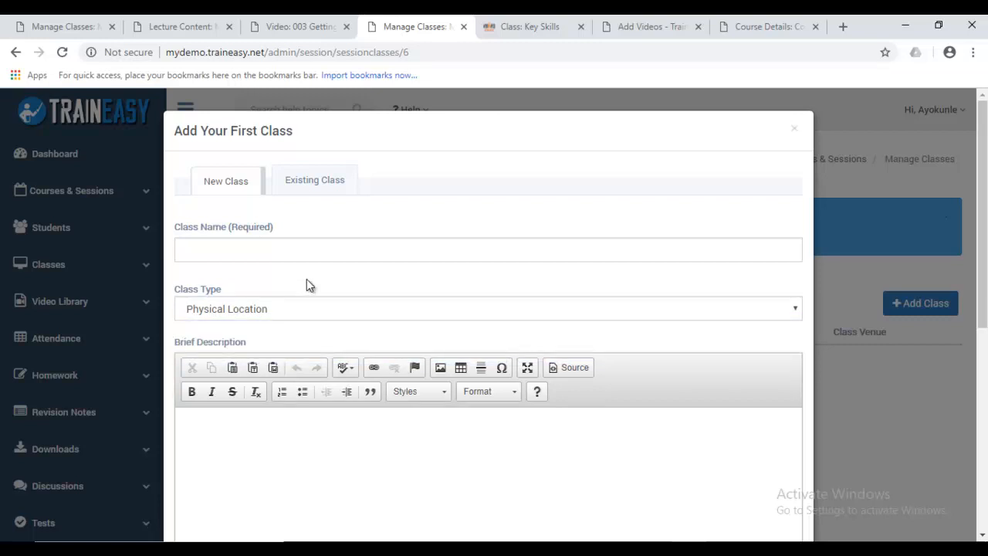
click(301, 305)
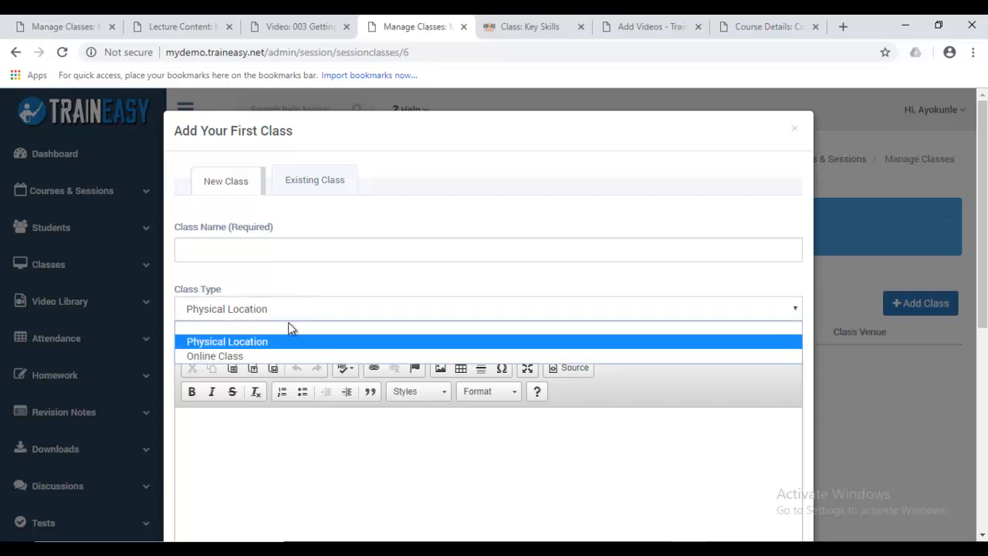
click(329, 278)
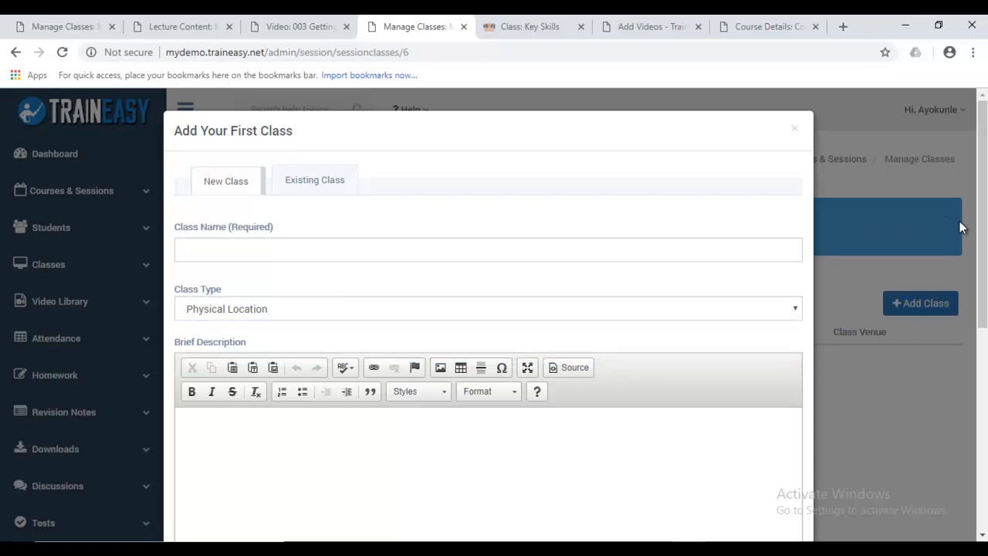
scroll(488, 316, down, 3)
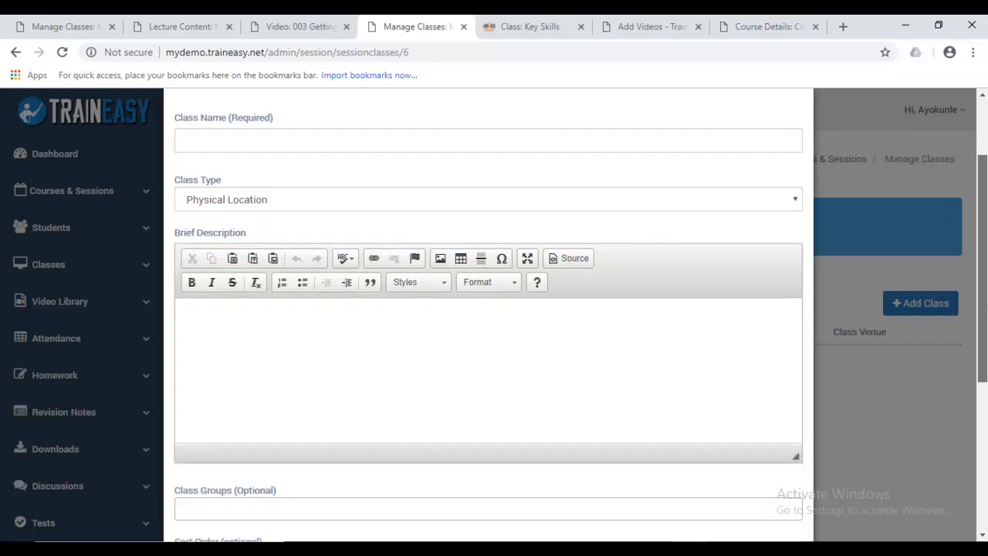
click(572, 275)
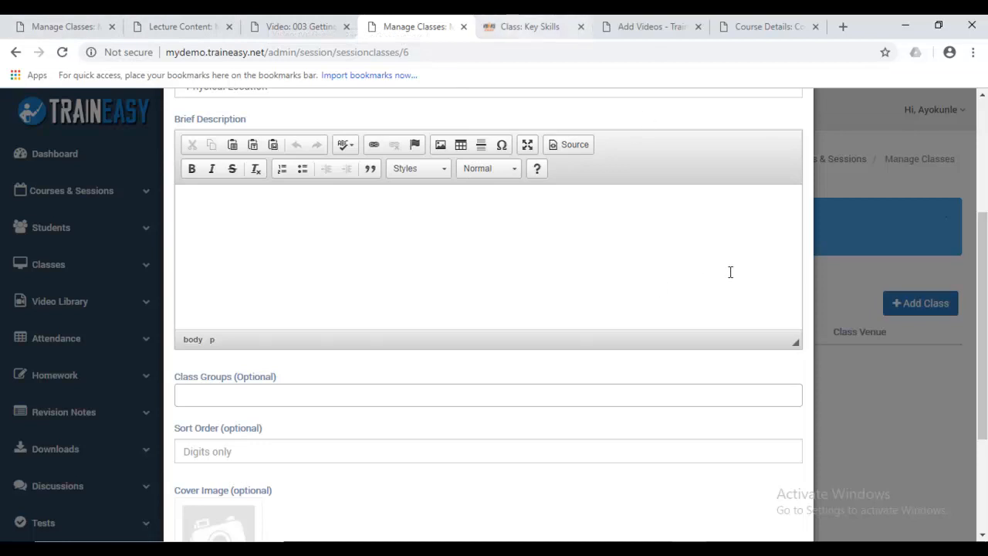
scroll(986, 258, down, 1)
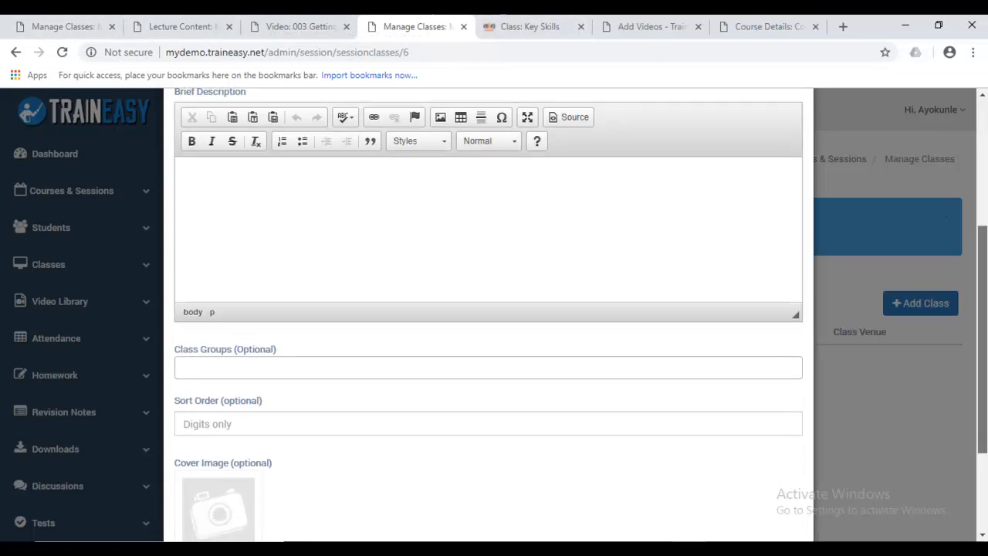
scroll(581, 314, down, 2)
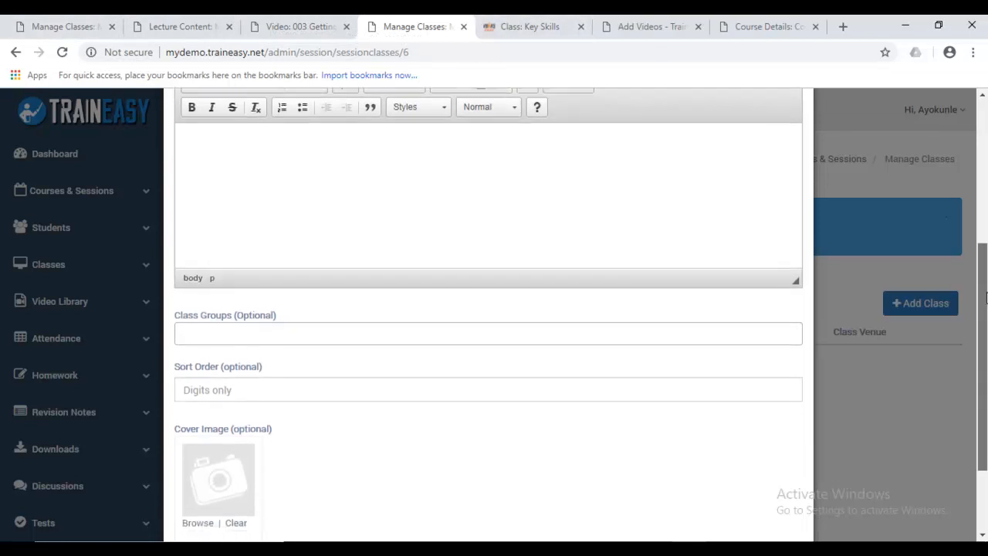
scroll(351, 299, up, 1)
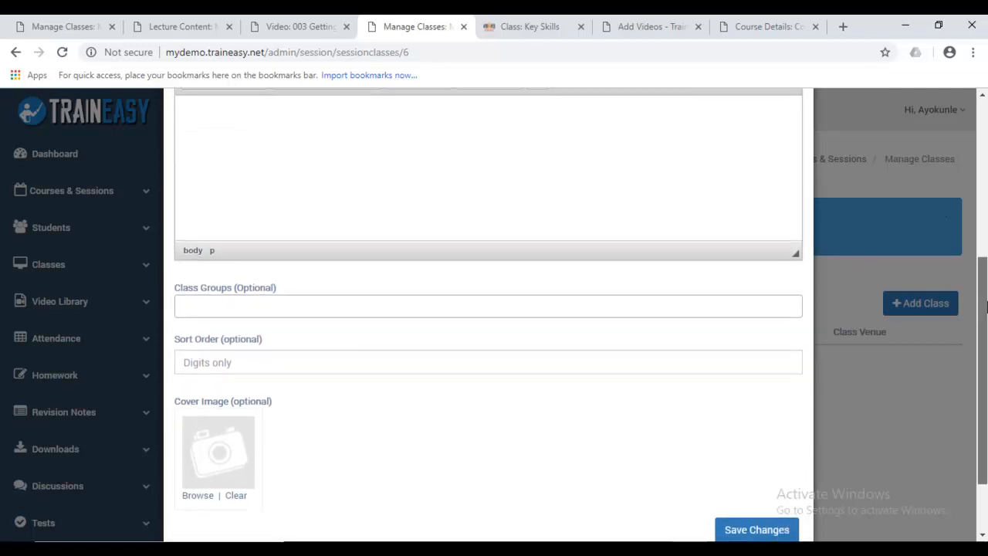
click(351, 299)
click(359, 291)
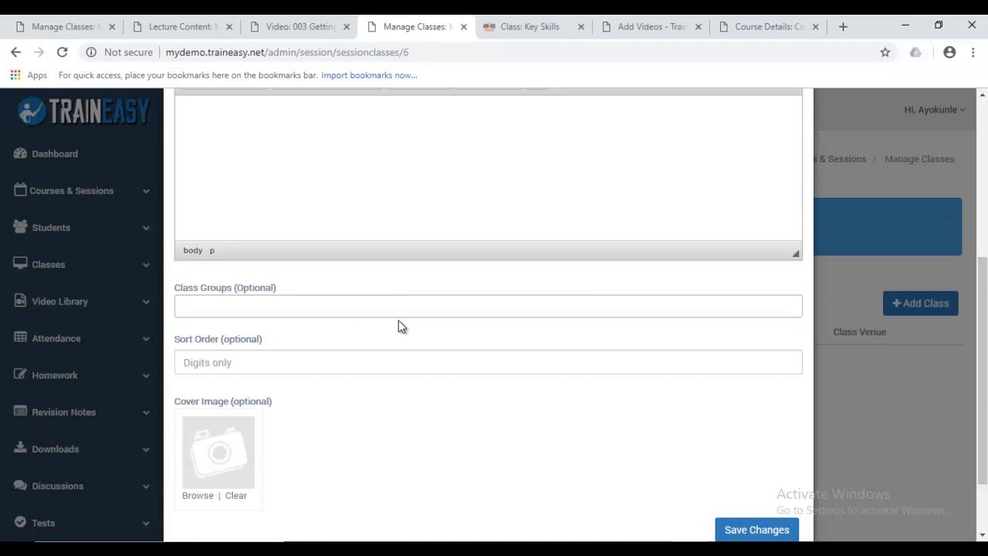
scroll(432, 355, up, 5)
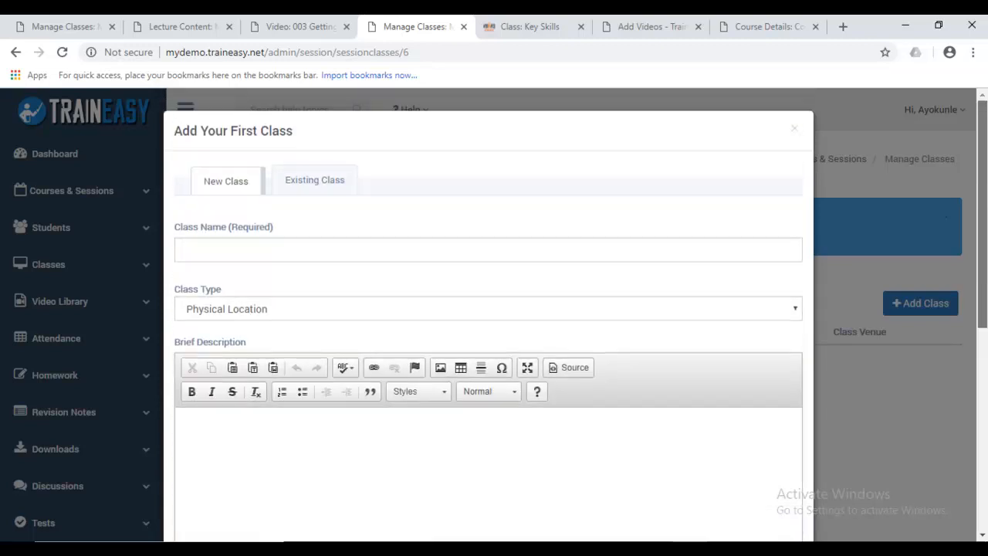
Examine the required test choices offered for an Online Class, and return the class type to Physical Location
click(379, 309)
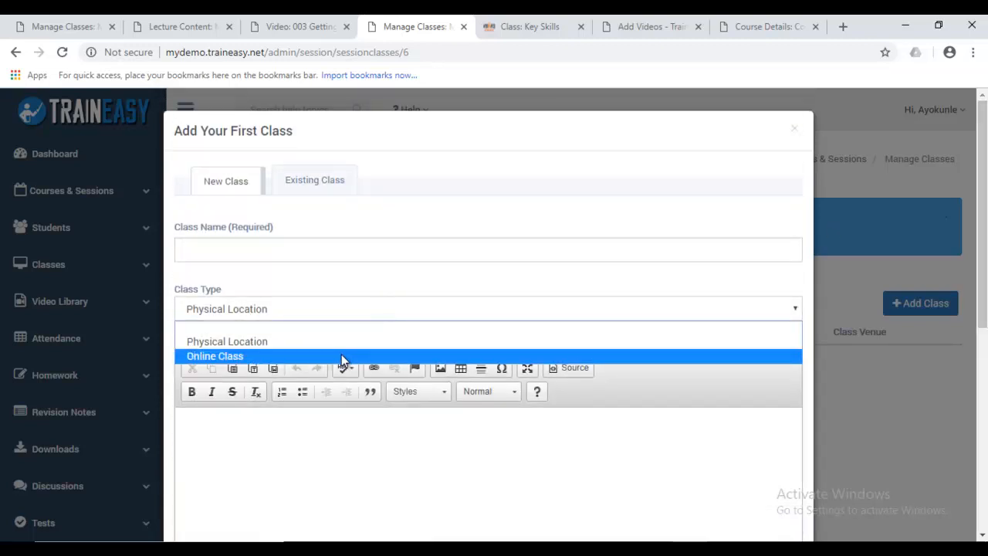
click(341, 356)
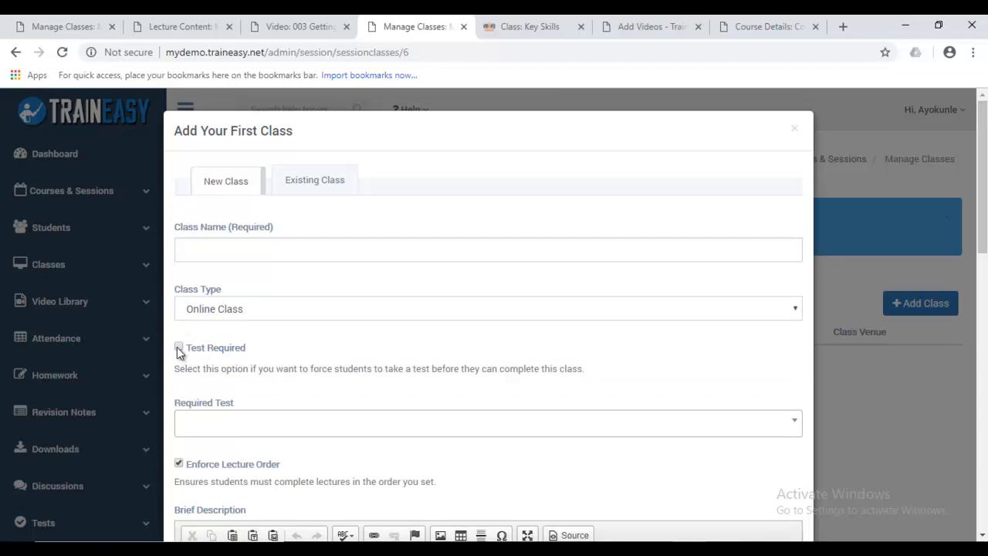
click(241, 430)
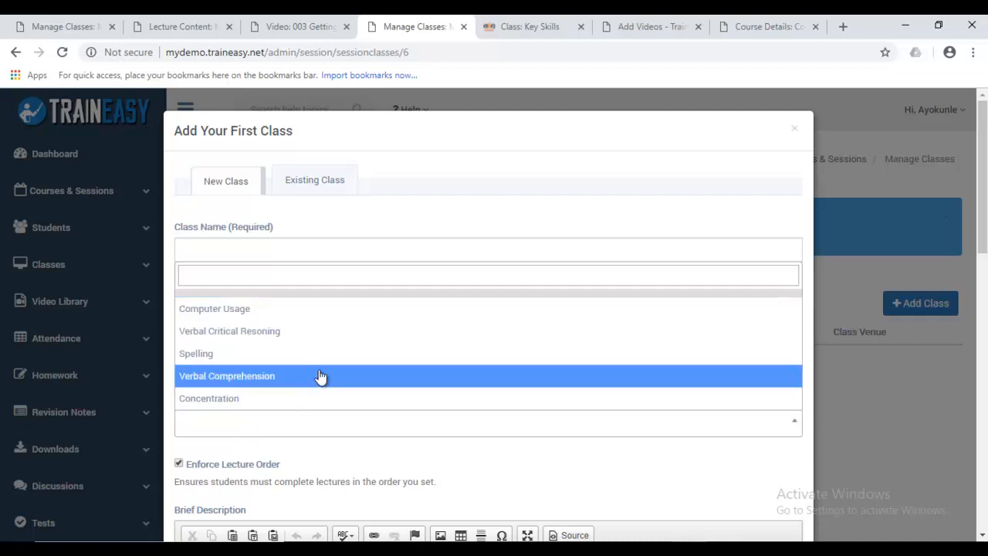
click(405, 454)
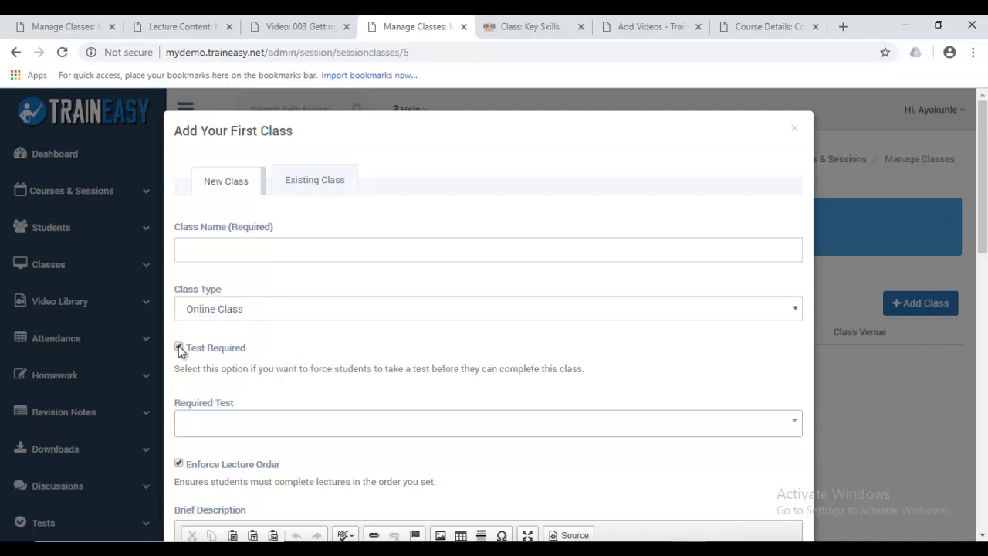
click(207, 315)
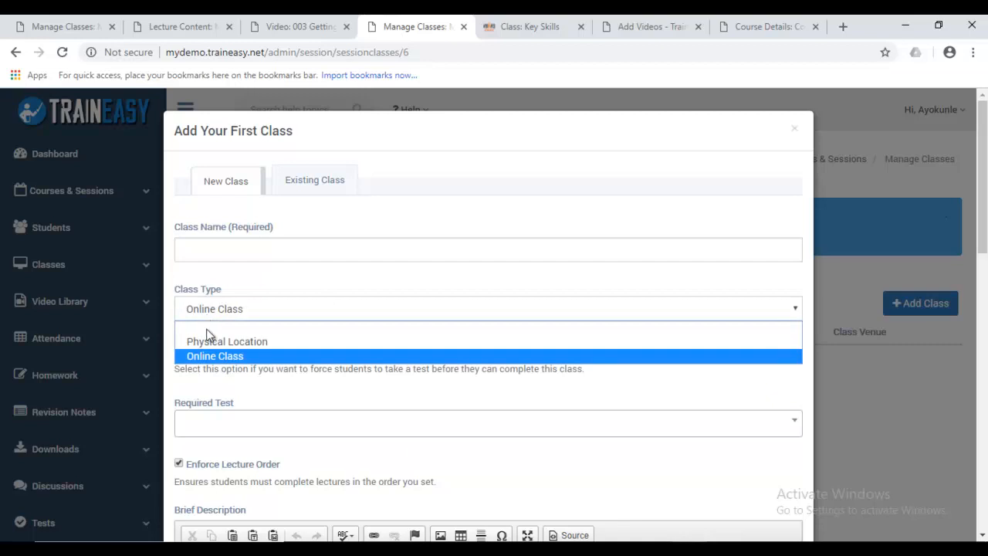
click(208, 342)
click(257, 312)
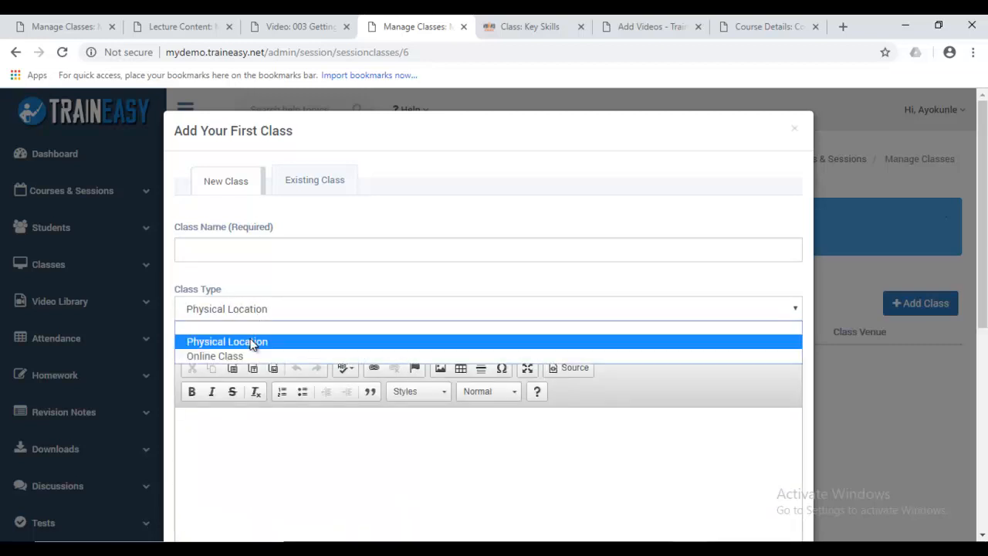
click(309, 289)
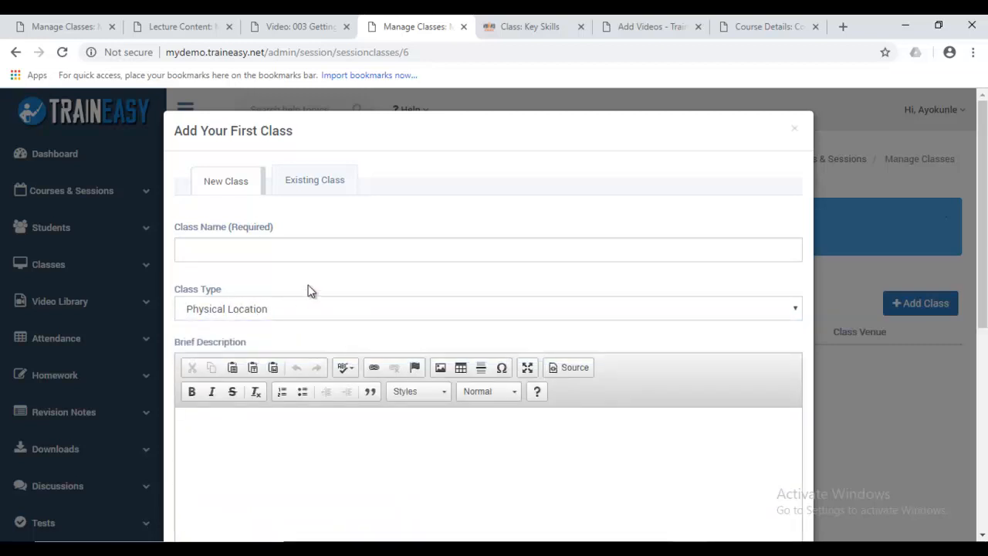
Add the existing physical-location class "Test class" with Id 4 as the session's first class and dismiss the notice
click(331, 177)
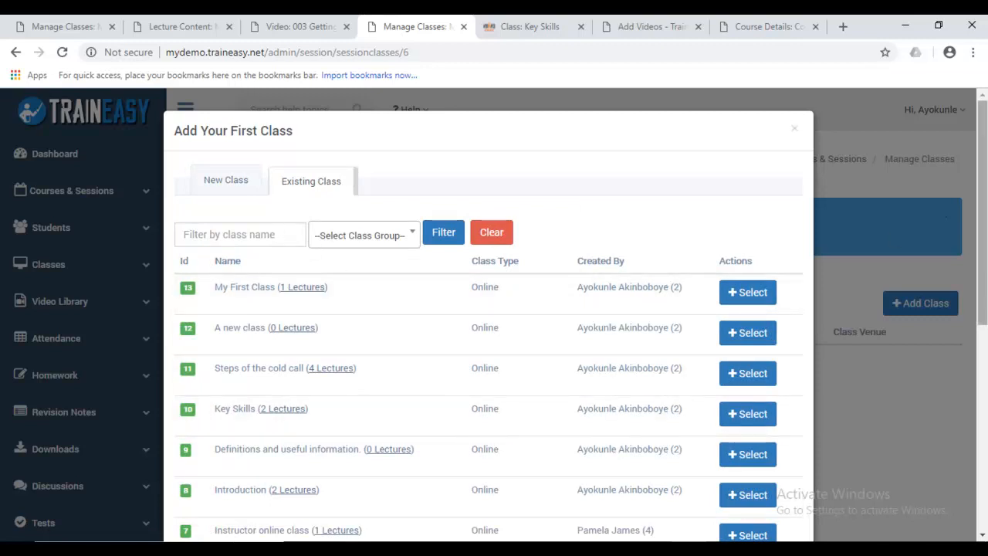
scroll(488, 317, down, 4)
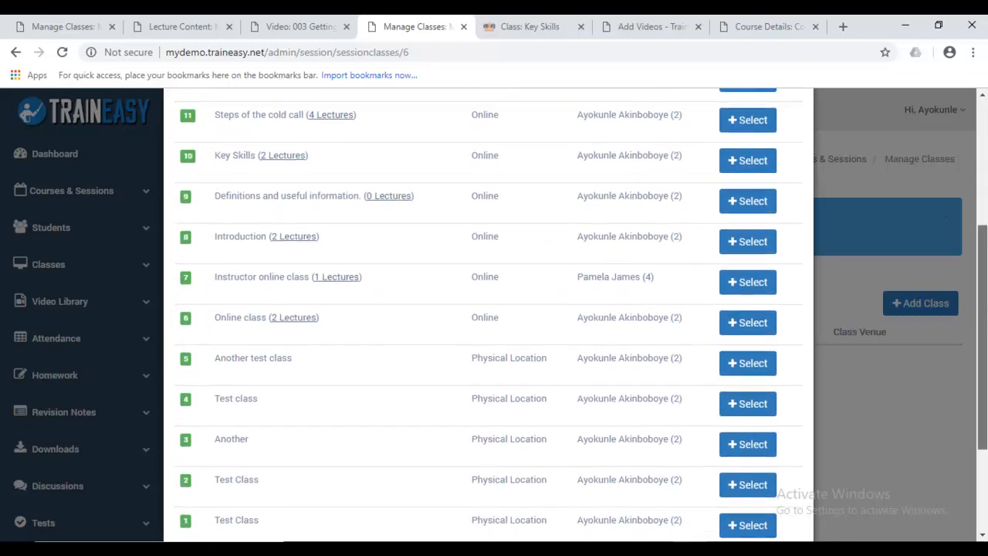
scroll(488, 316, down, 2)
scroll(488, 317, up, 5)
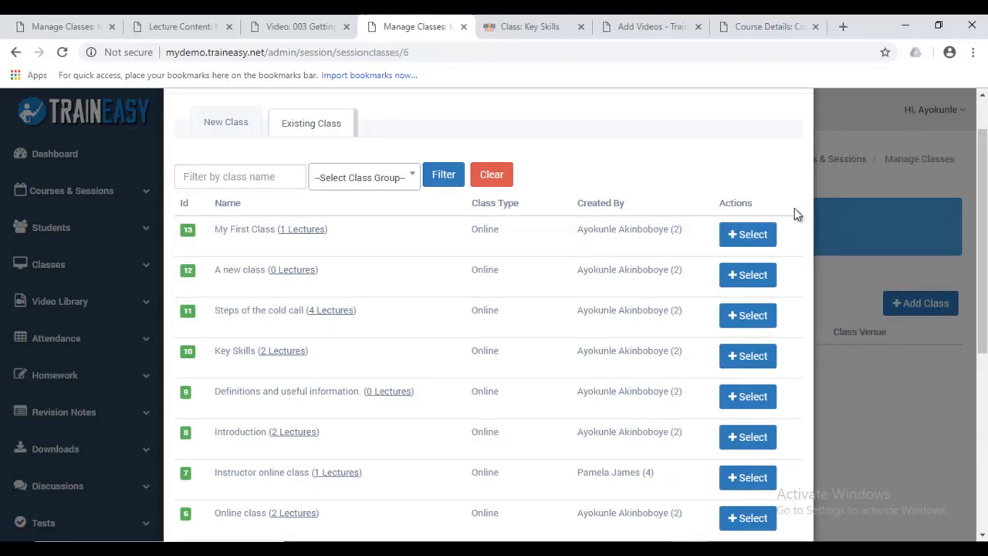
drag(983, 301, 984, 451)
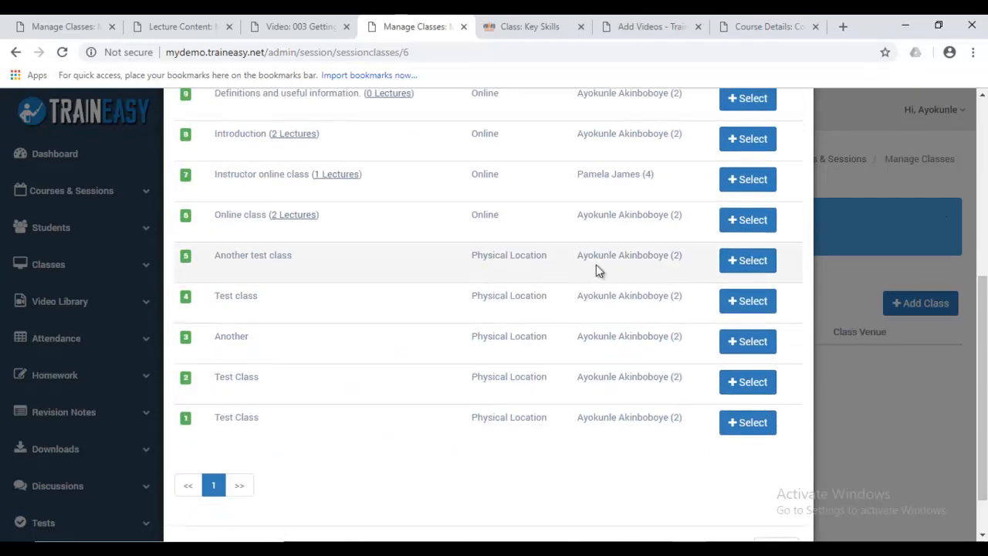
mouse_move(984, 332)
mouse_down()
mouse_move(985, 242)
mouse_move(984, 337)
mouse_up()
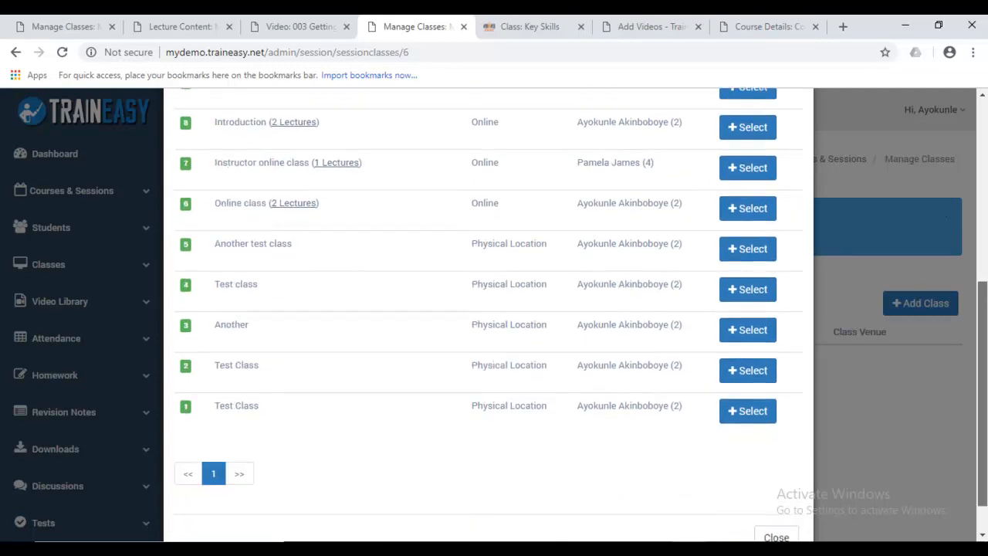
click(743, 290)
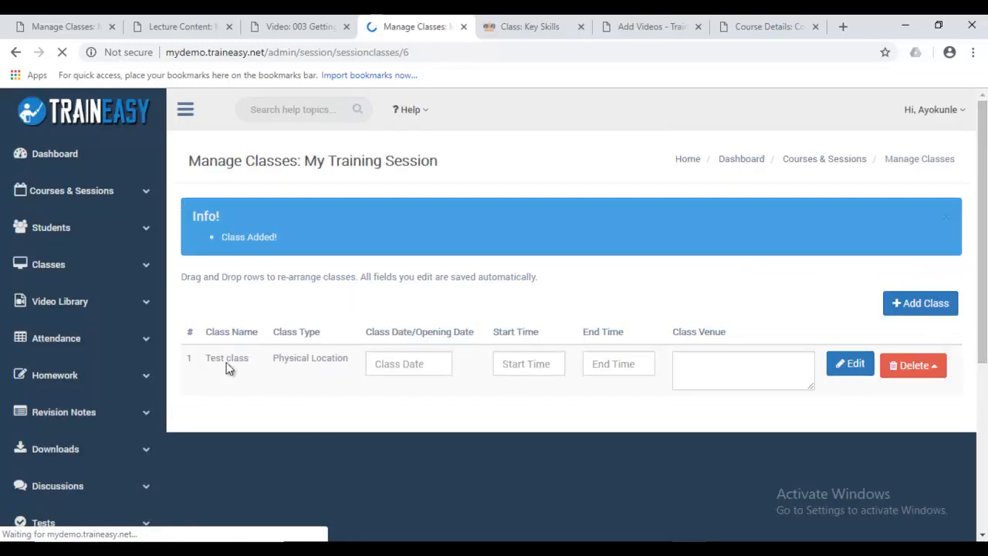
click(947, 217)
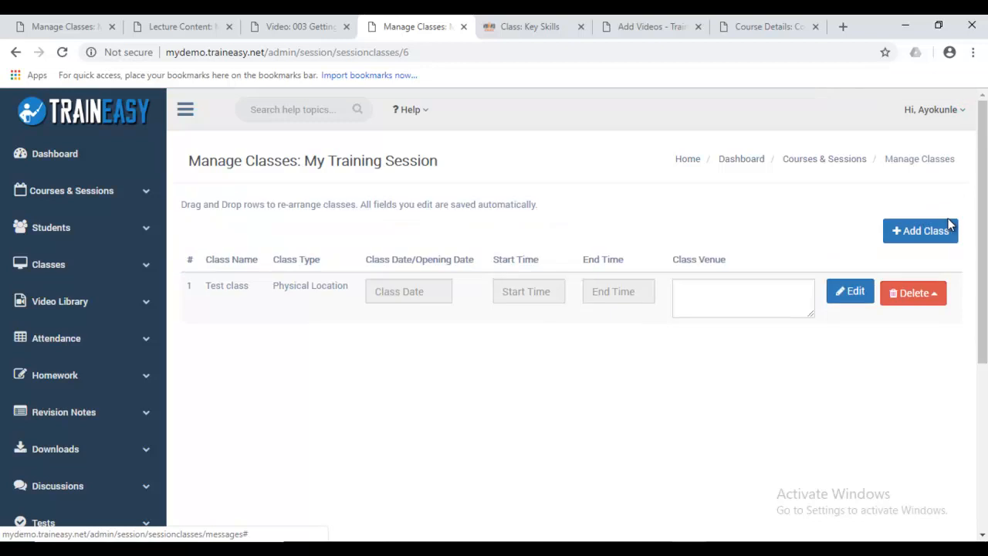
Add the existing online class "My First Class" to the training session, leaving the class list without adding another
scroll(463, 229, down, 1)
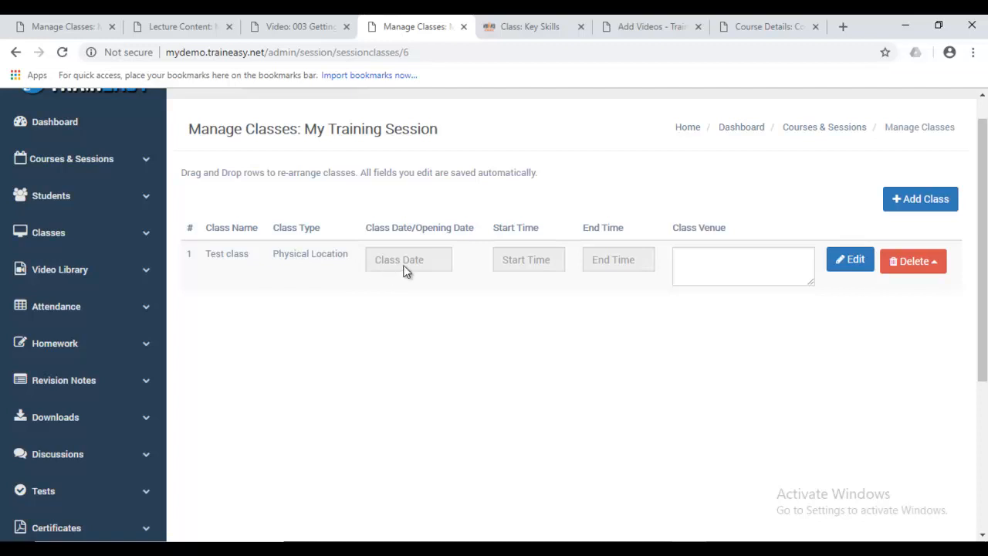
click(918, 202)
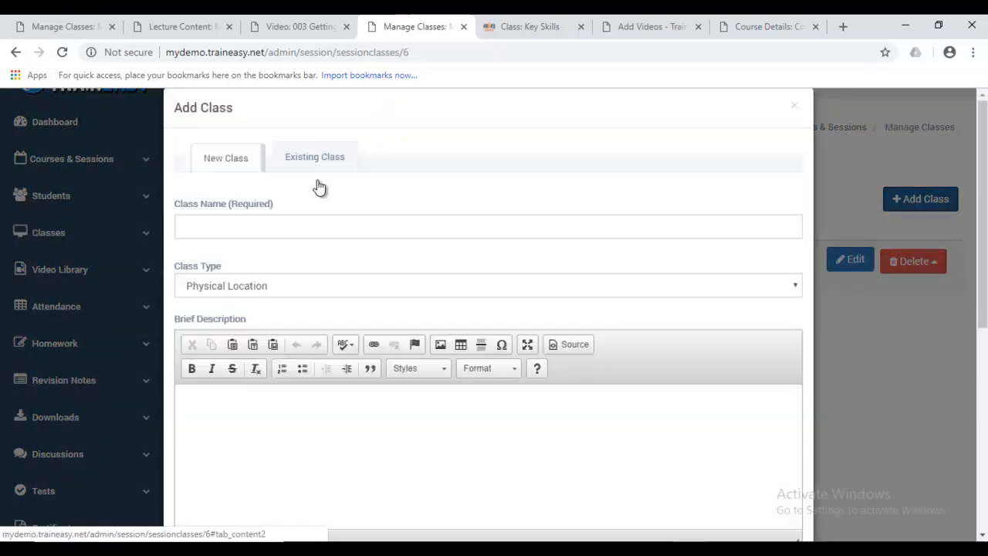
click(317, 181)
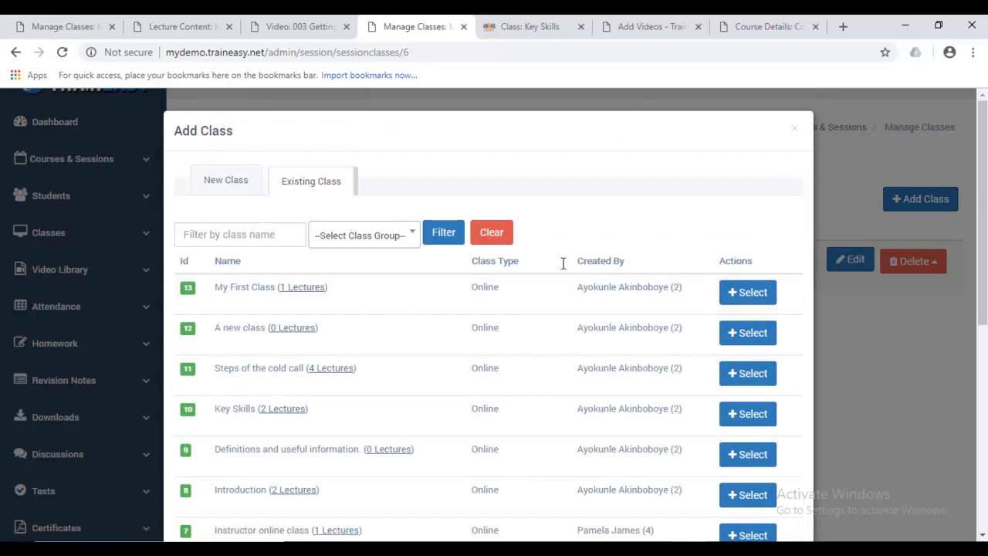
click(757, 291)
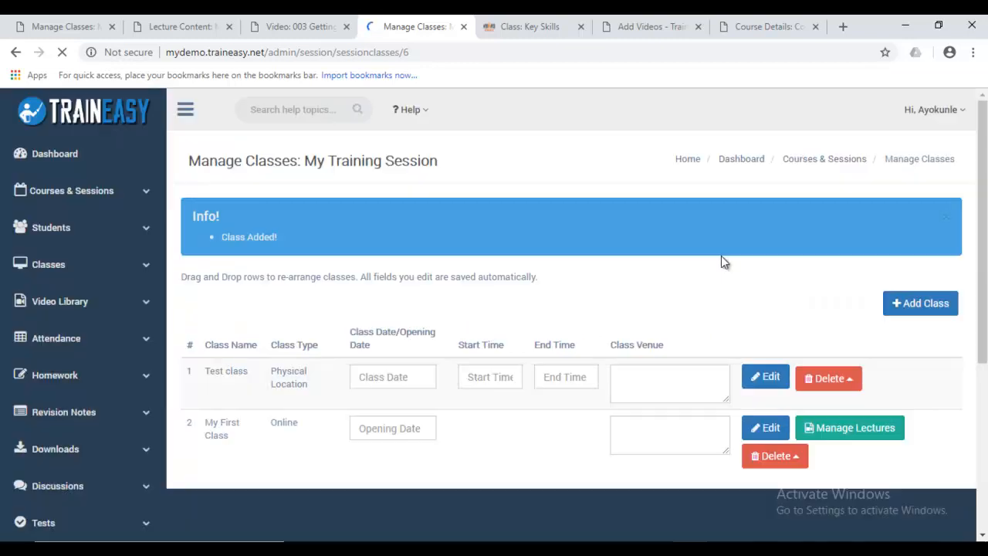
click(947, 220)
click(947, 226)
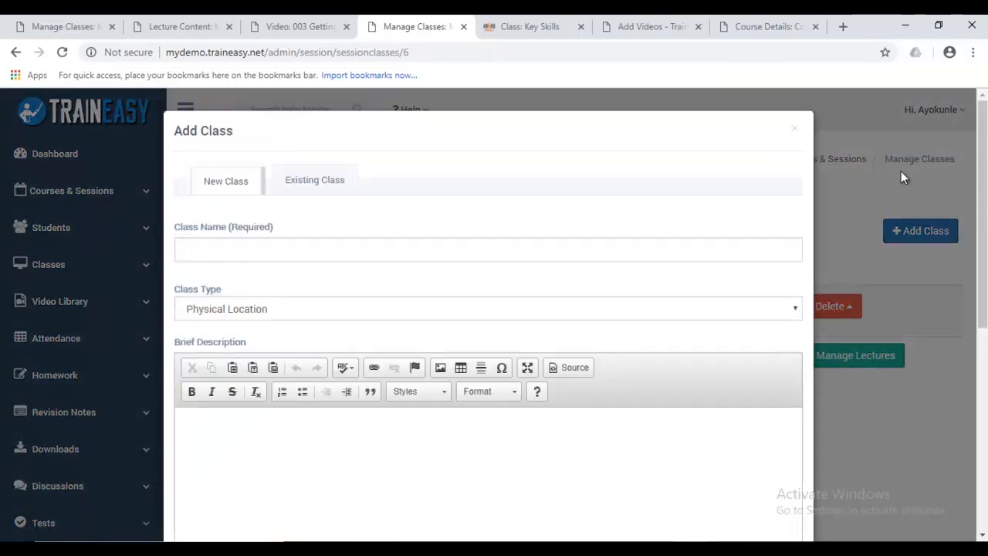
click(797, 134)
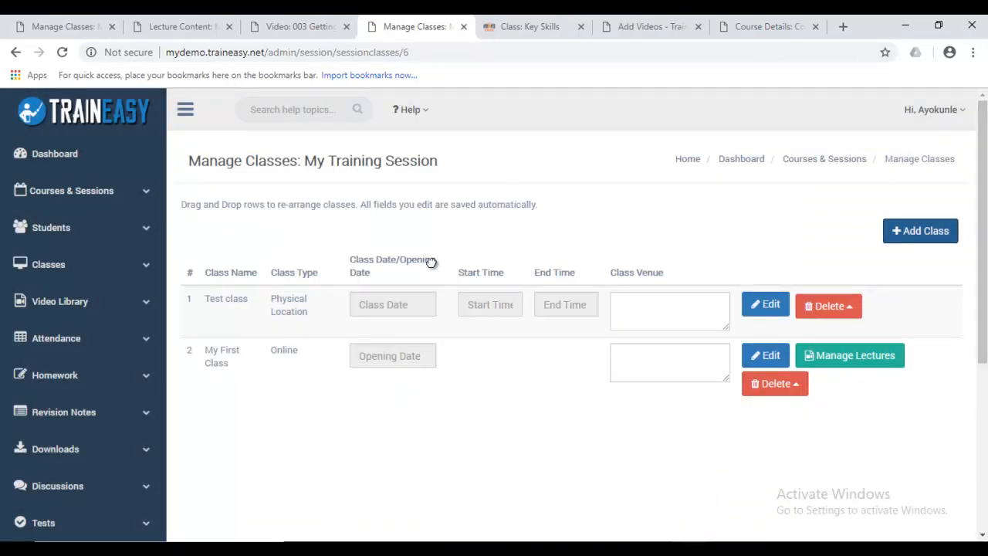
Examine the venue field and the start and end time choices for Test class without choosing any values
scroll(978, 282, down, 1)
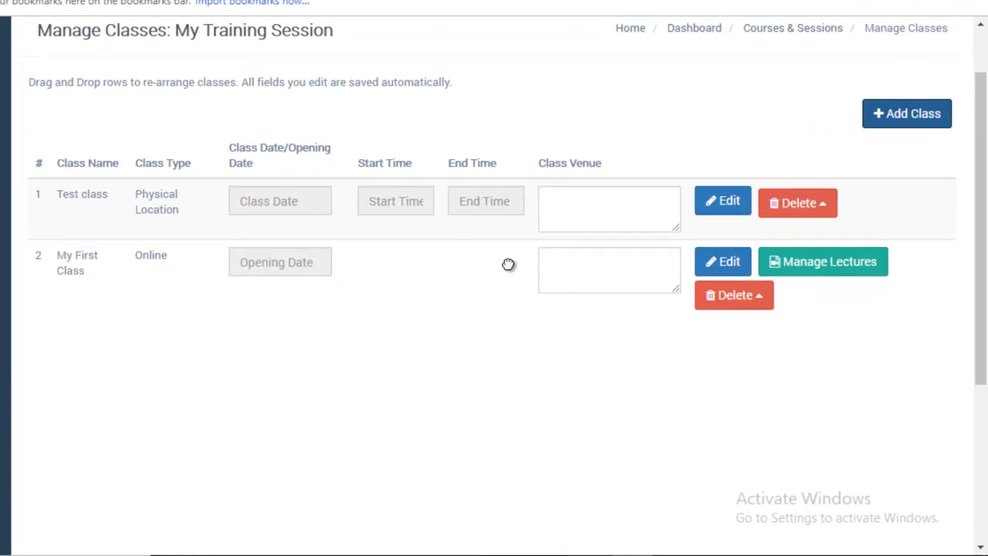
drag(985, 235, 986, 195)
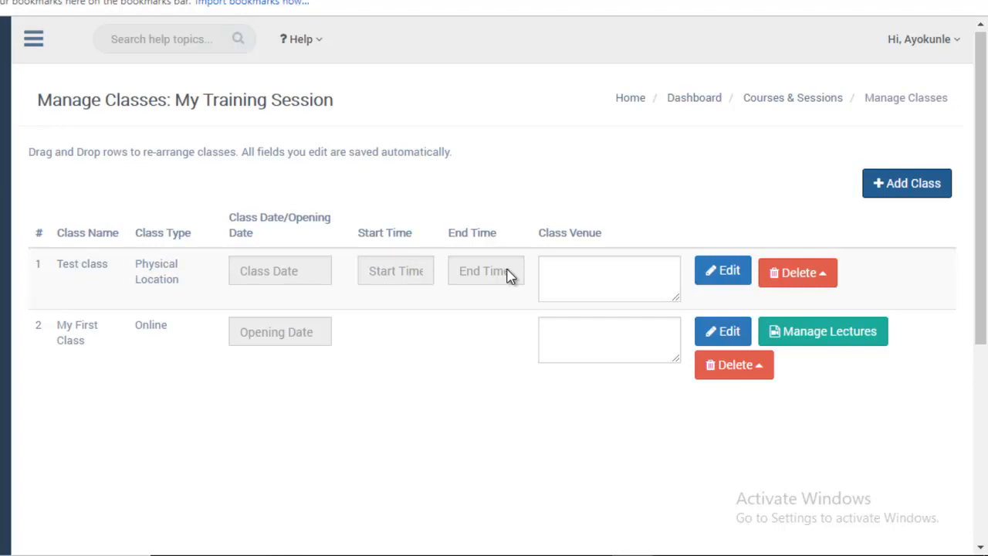
click(556, 276)
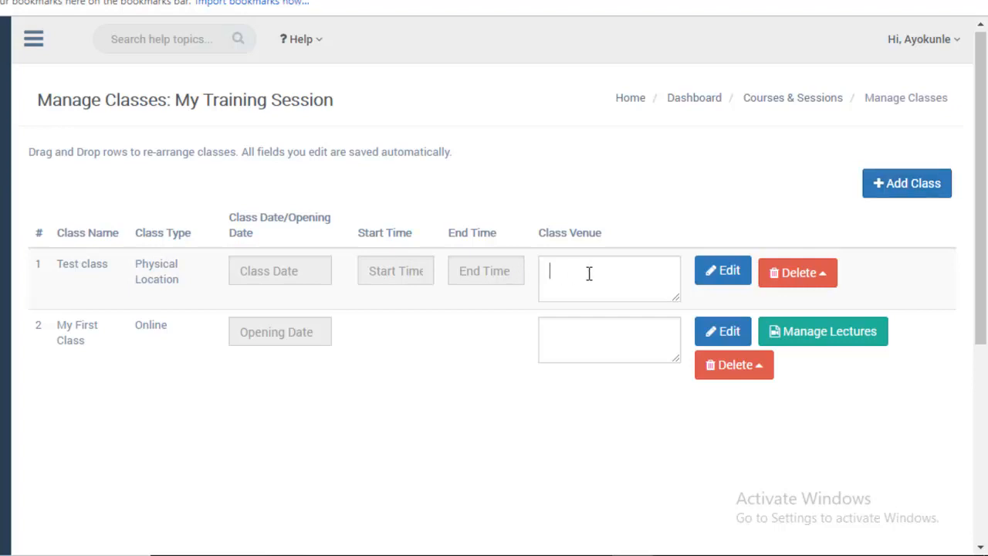
drag(985, 278, 986, 261)
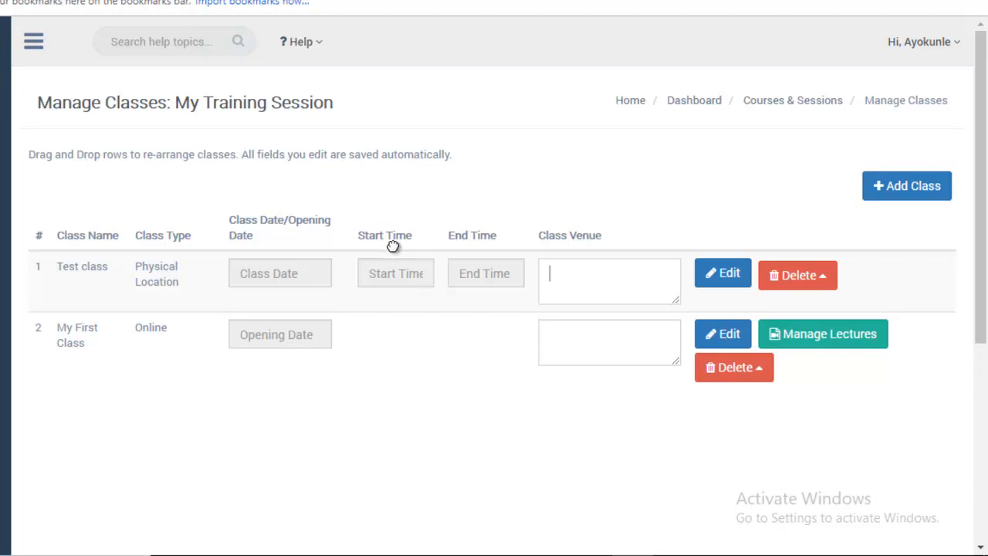
click(384, 272)
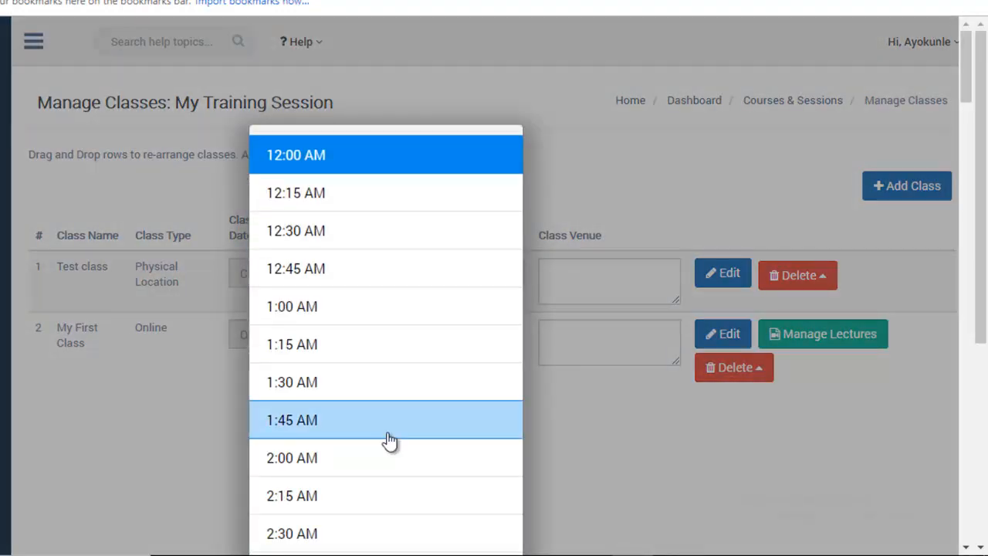
drag(966, 67, 965, 399)
click(718, 184)
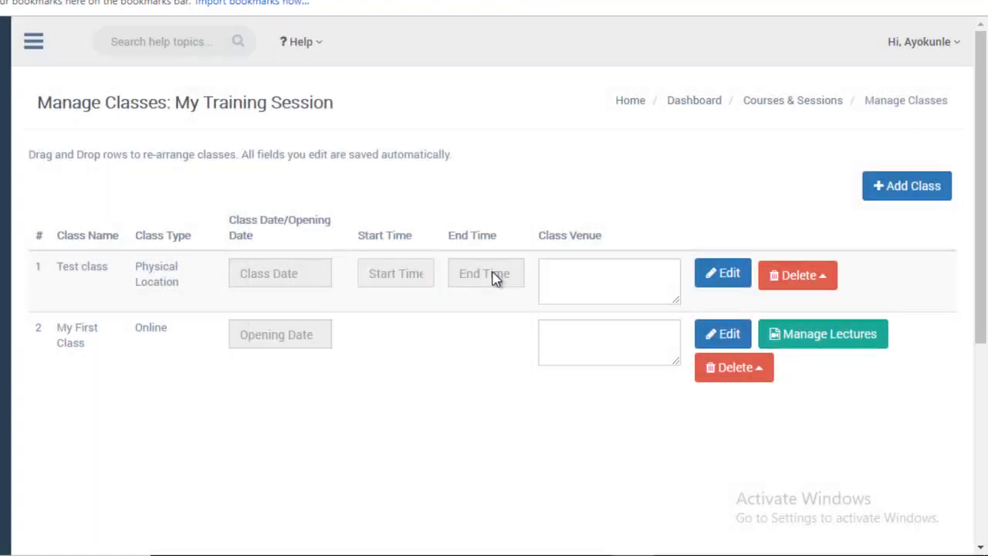
click(497, 275)
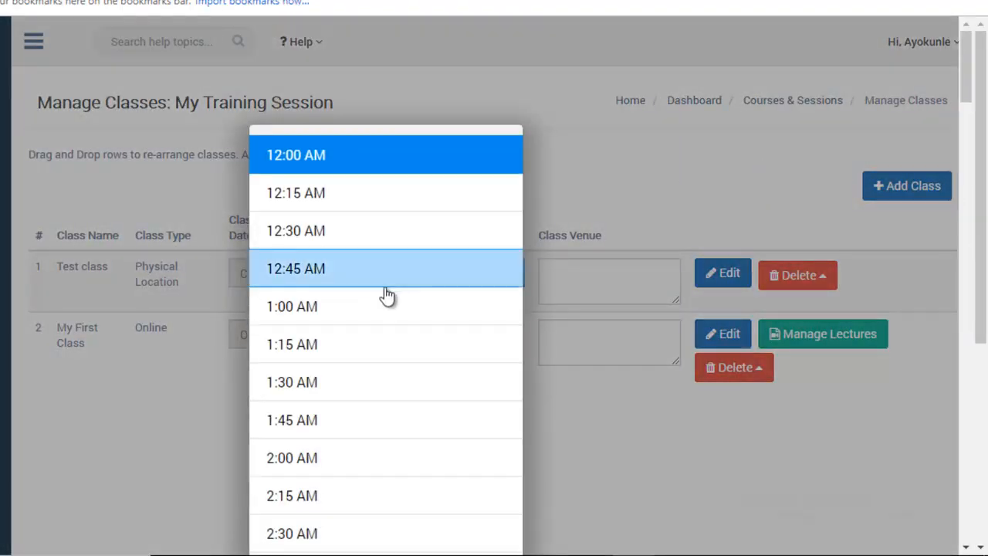
click(712, 152)
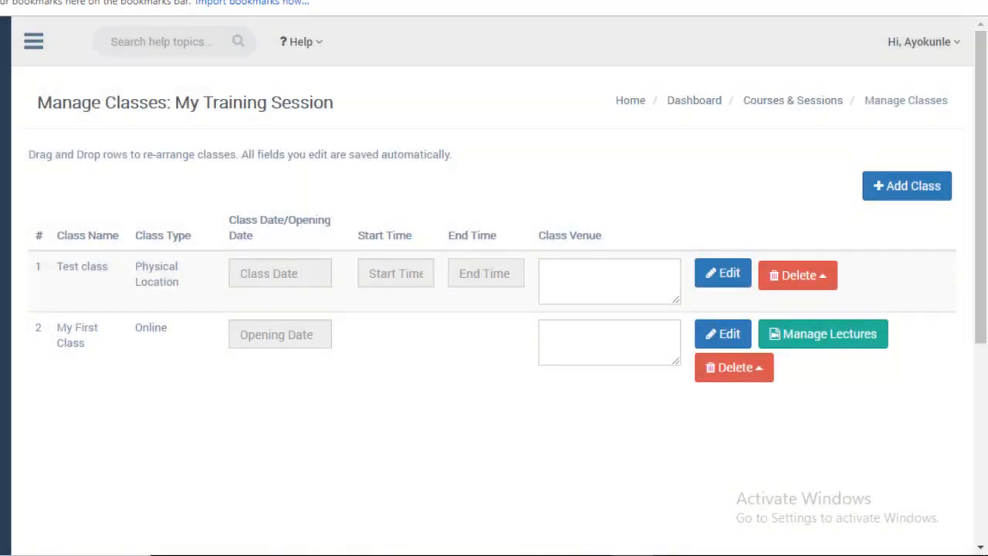
Change the session type of My Training Session to Training Session with Online Classes from the list of all courses and sessions
click(3, 136)
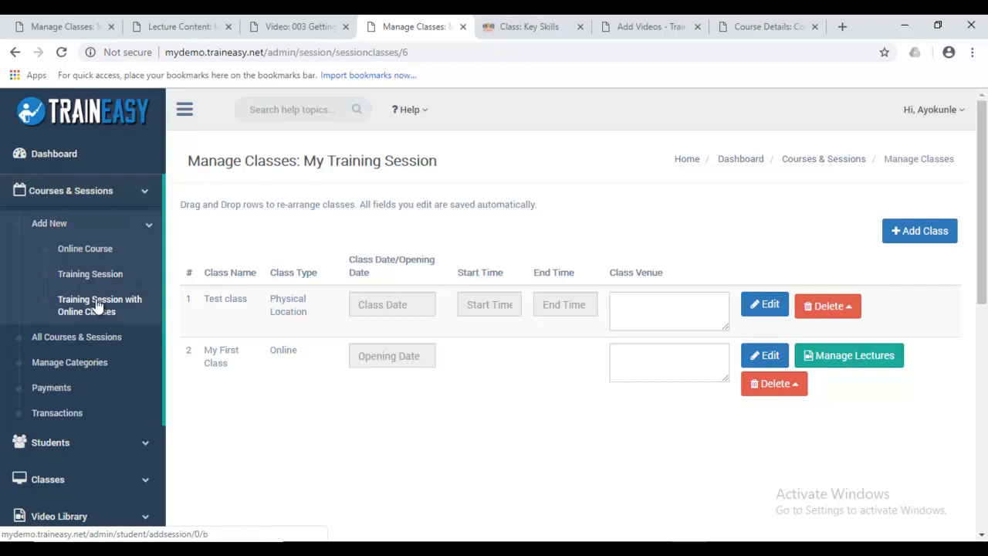
click(149, 232)
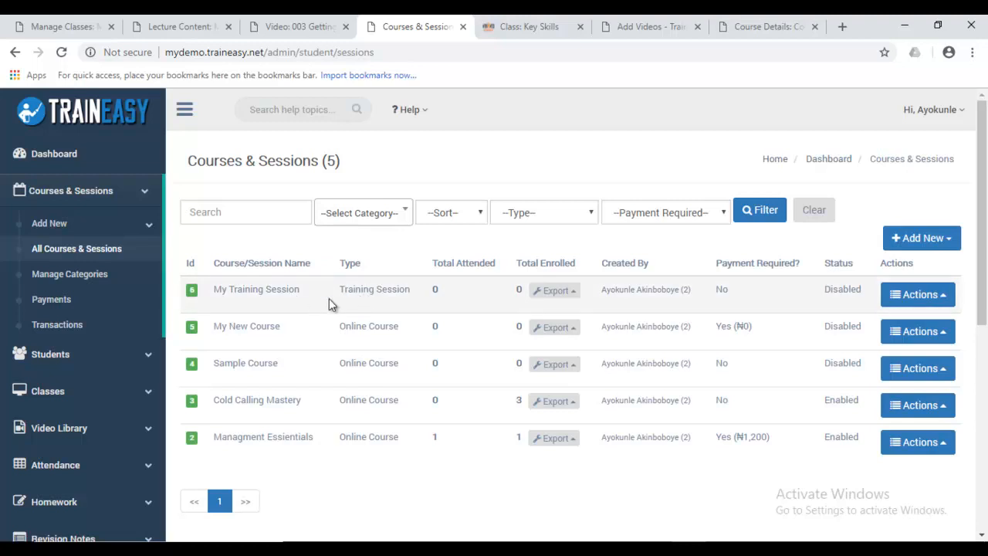
click(897, 297)
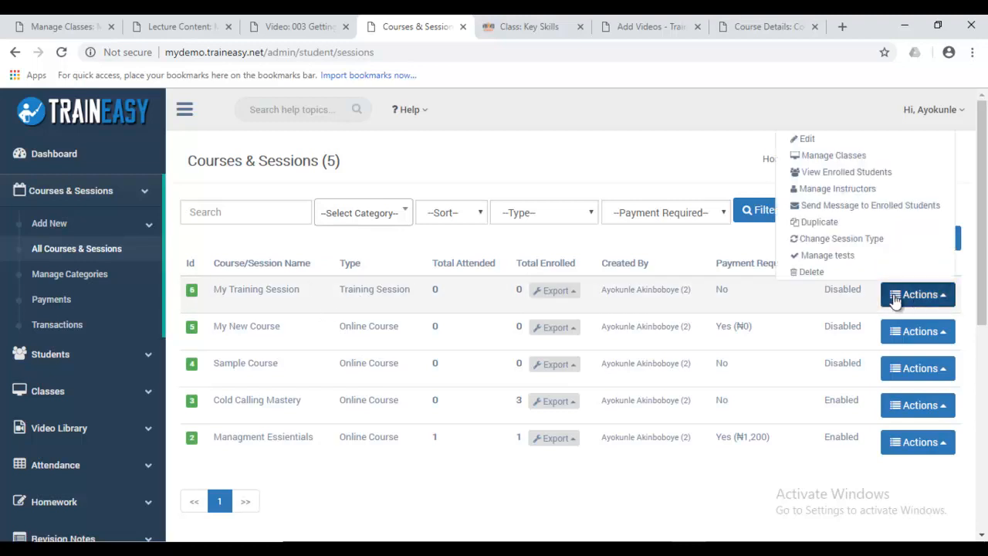
click(848, 240)
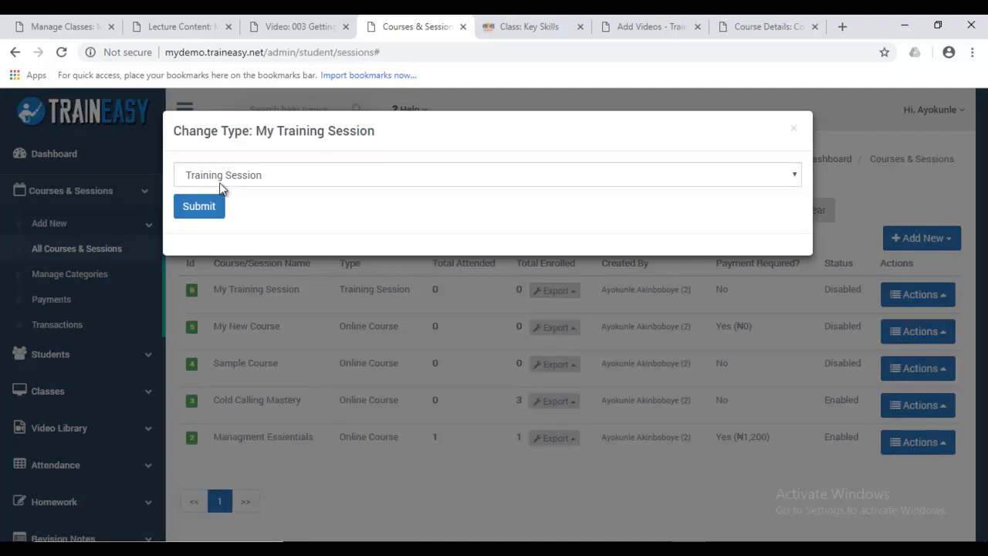
click(199, 180)
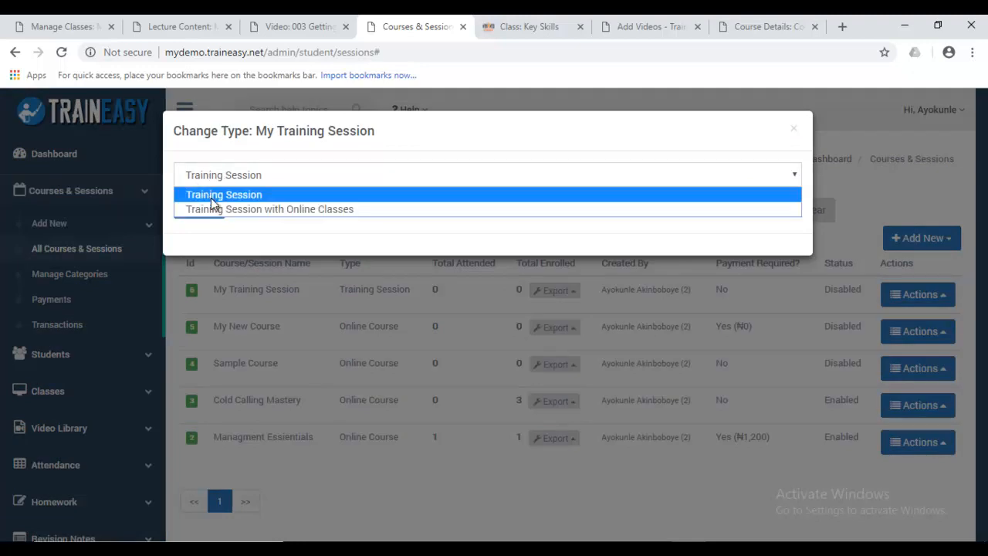
click(220, 210)
click(210, 209)
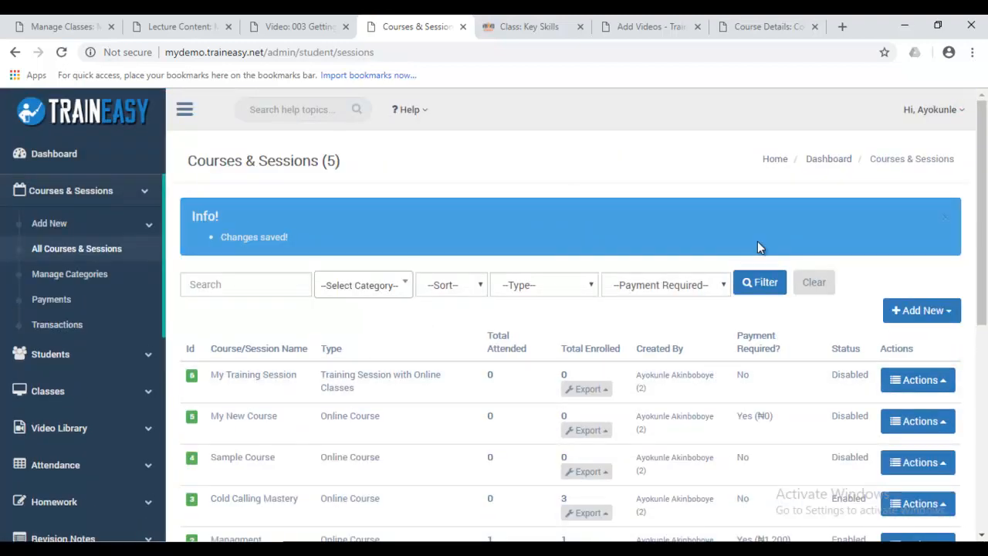
click(948, 219)
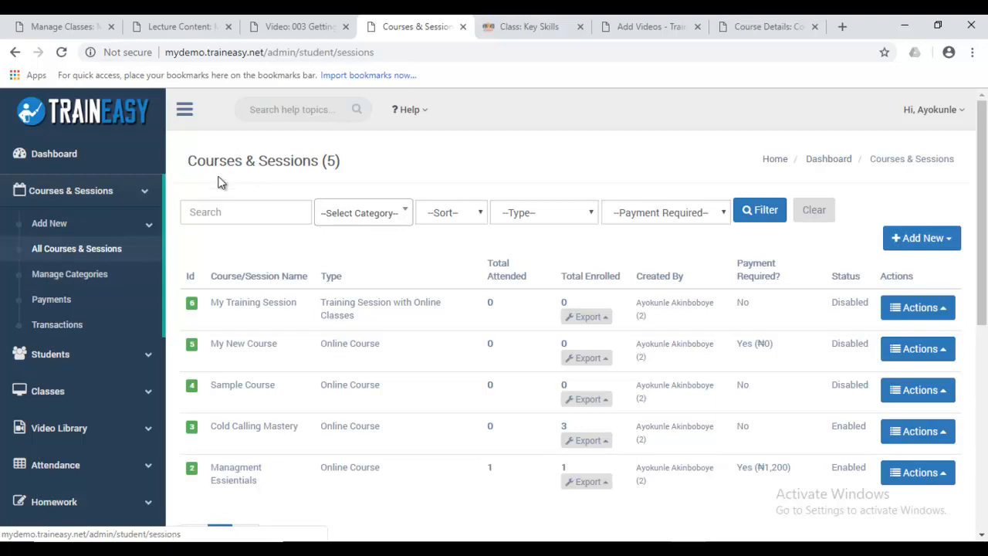
Open the Manage Categories, Payments and Transactions pages each in a separate new browser tab
right_click(80, 279)
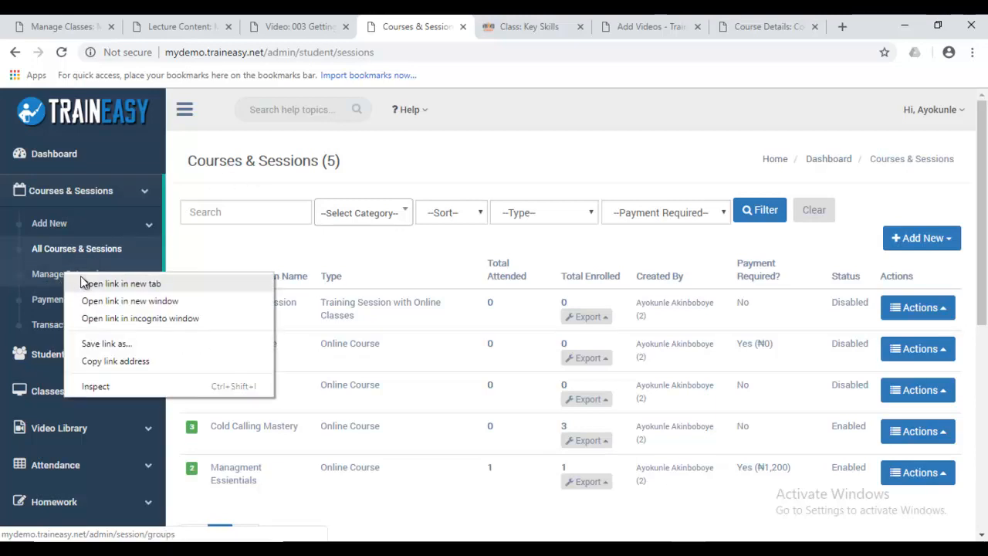
click(116, 283)
right_click(78, 301)
click(79, 308)
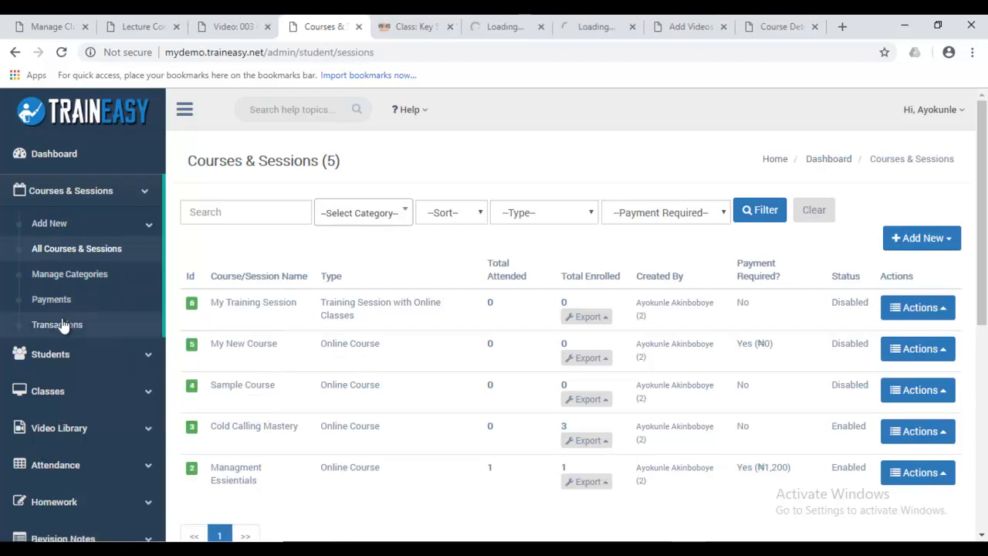
right_click(63, 324)
click(102, 328)
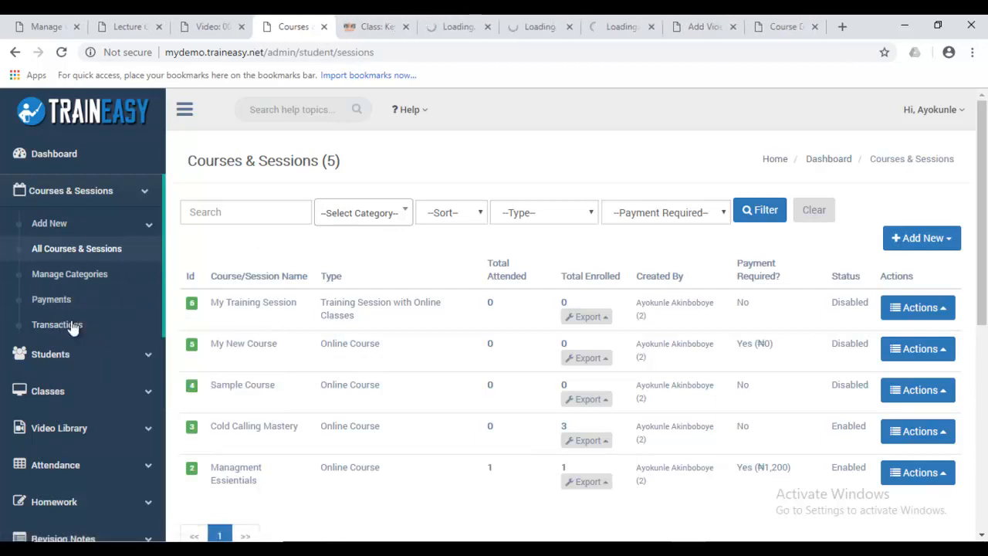
Open a blank new course category form from the Course Categories page and examine its status options
click(461, 21)
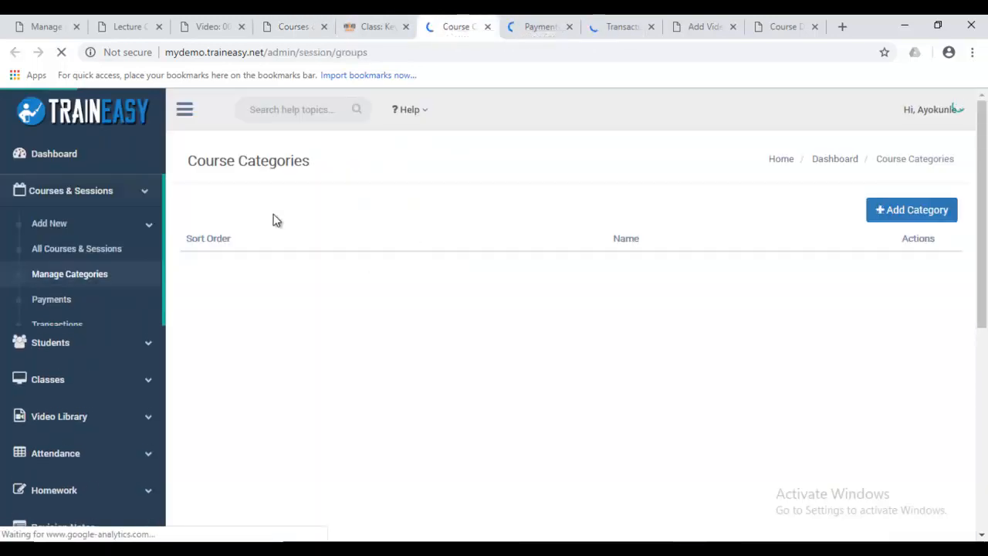
click(902, 213)
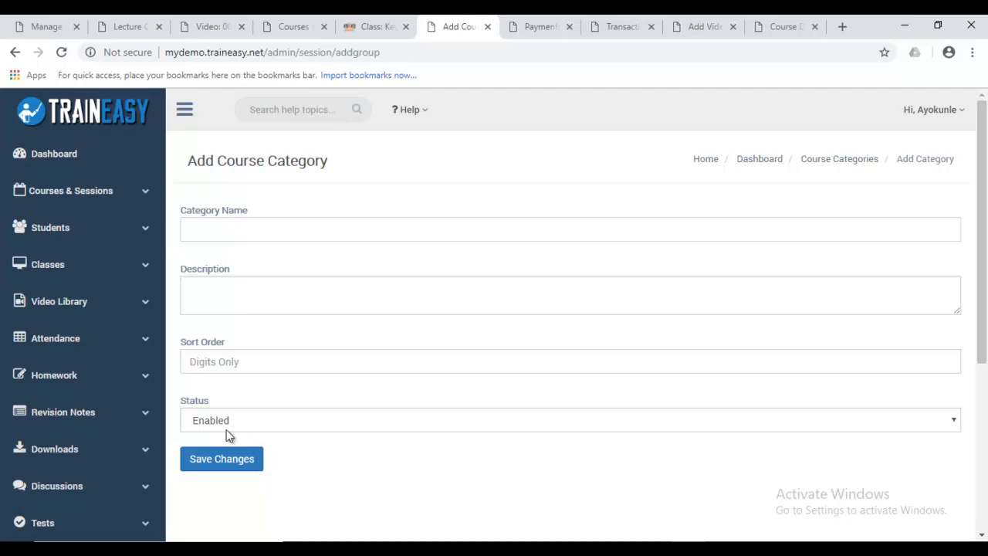
click(265, 426)
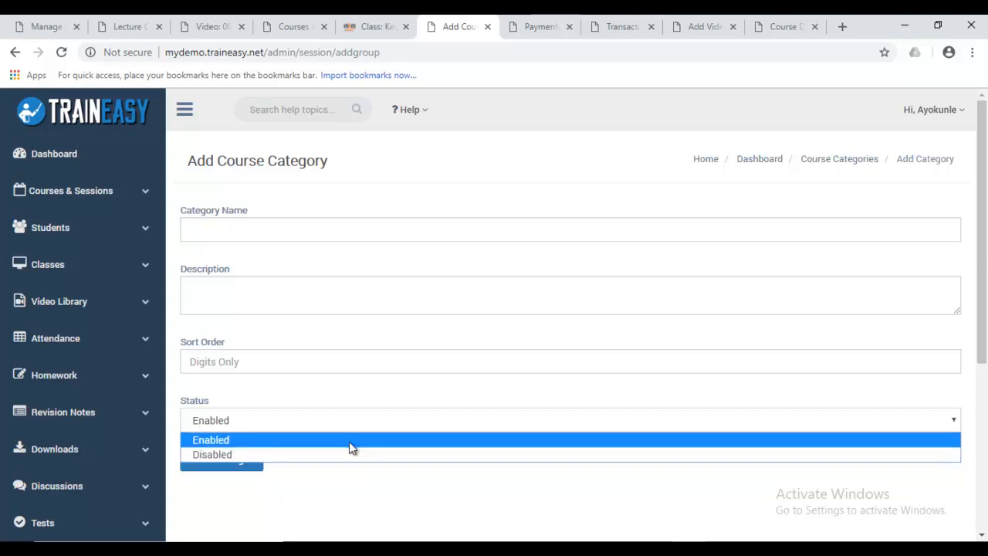
Examine the Payments page, including the payment method of the newest entry and the start and end date filters, without choosing dates
click(530, 23)
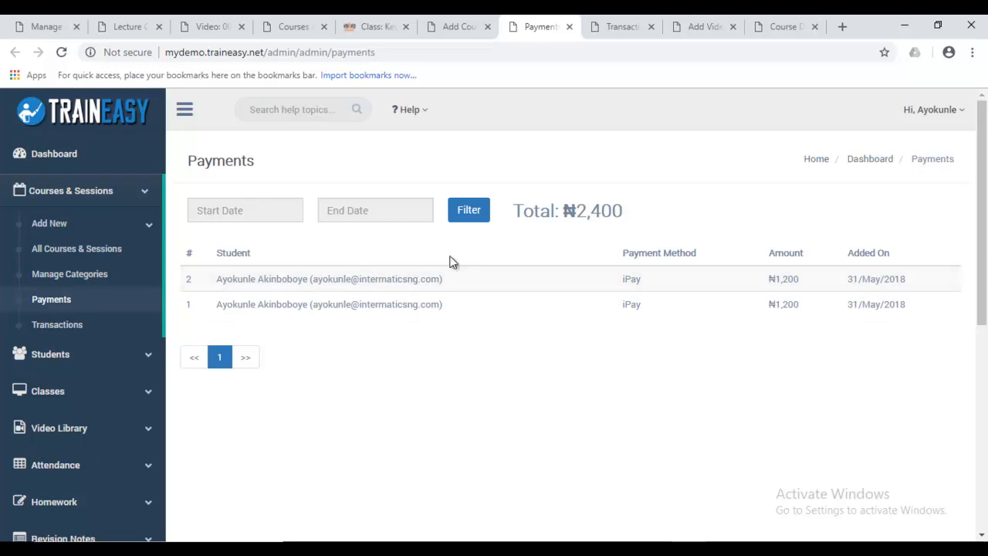
double_click(632, 280)
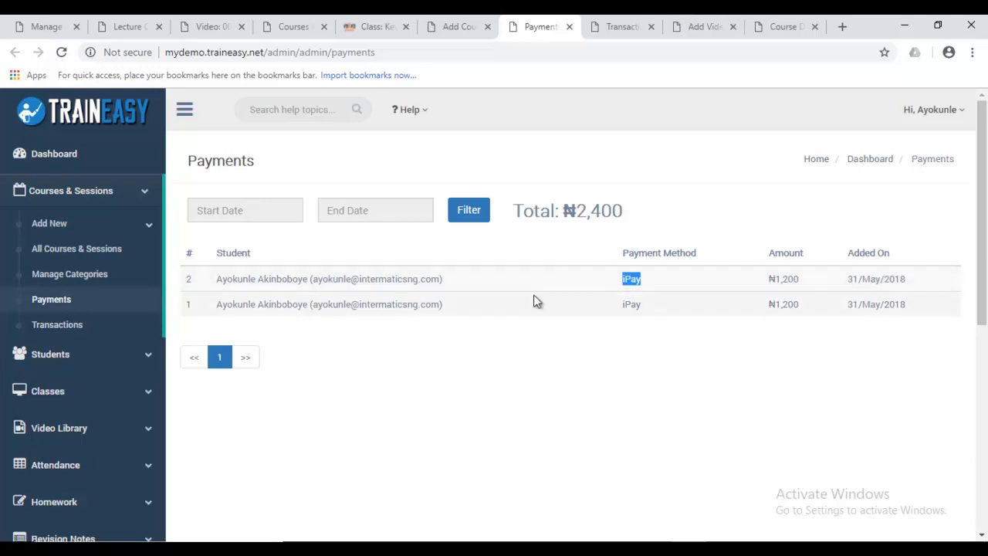
click(231, 218)
click(528, 163)
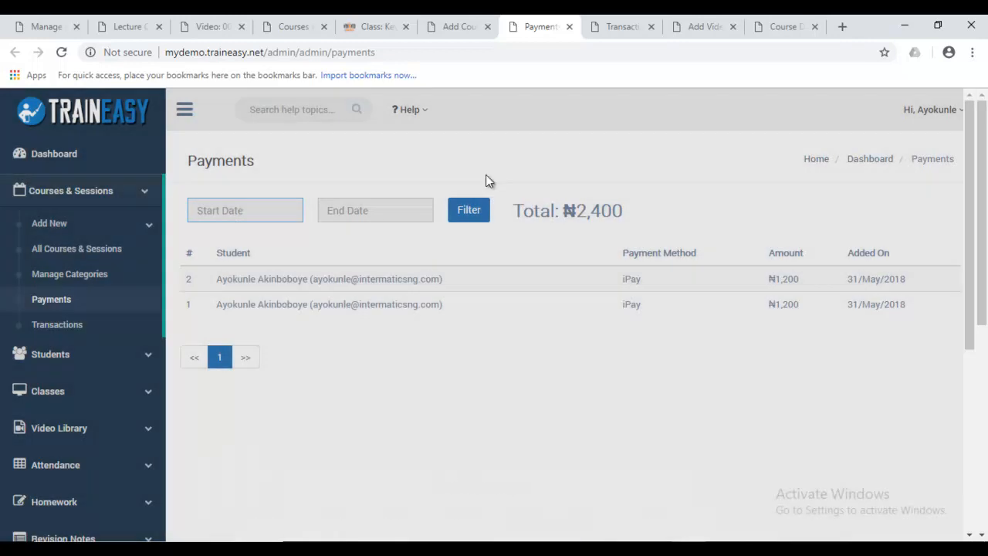
click(418, 213)
click(596, 163)
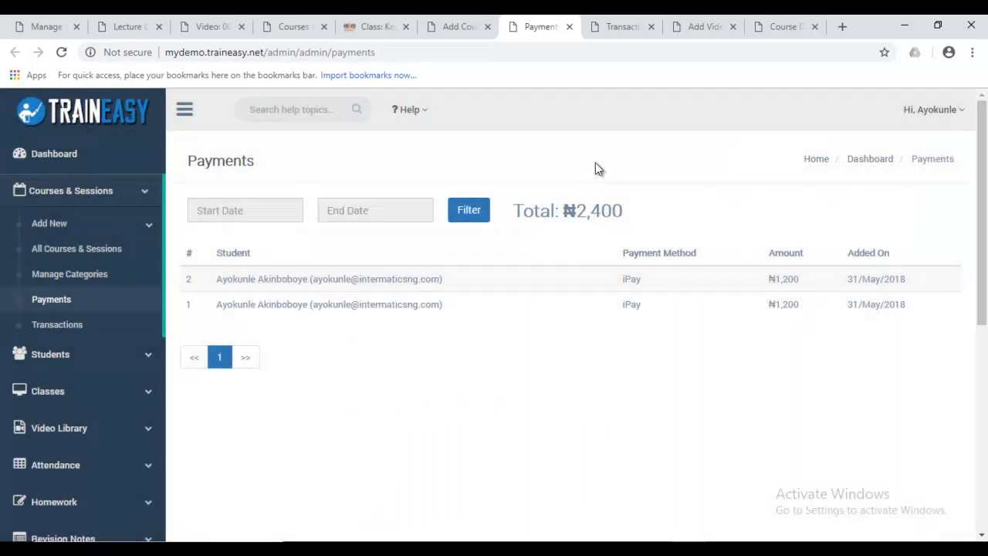
View the list of student transactions and collapse the Courses & Sessions navigation section
click(613, 23)
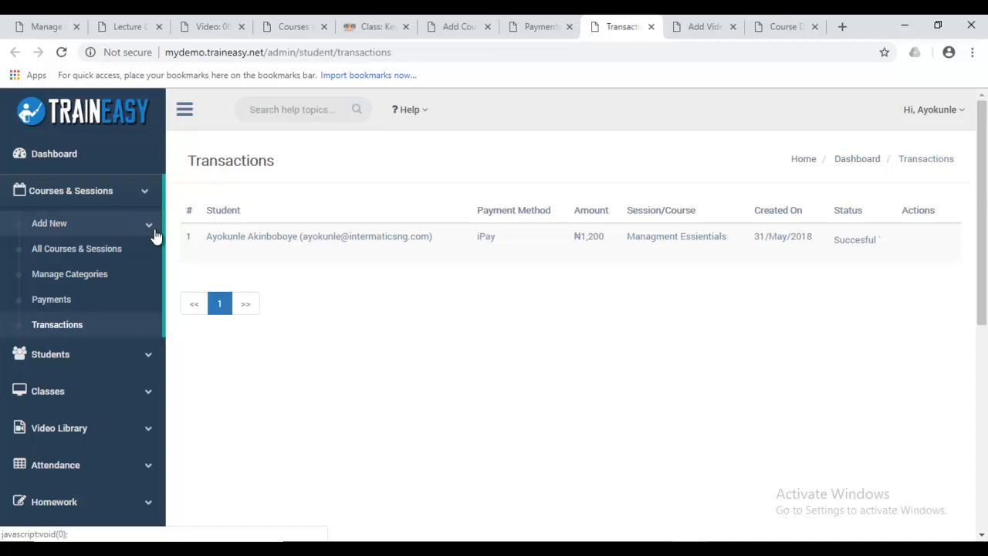
click(146, 191)
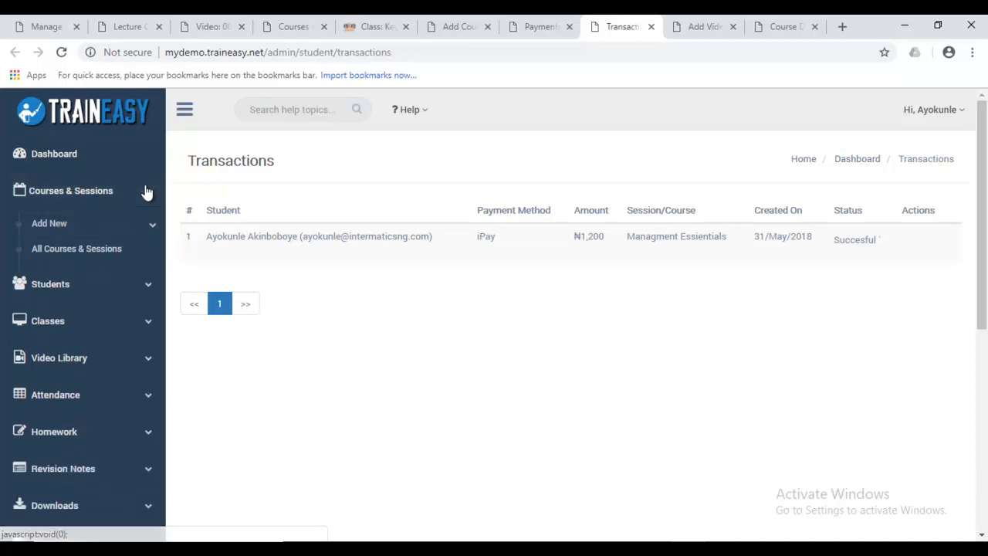